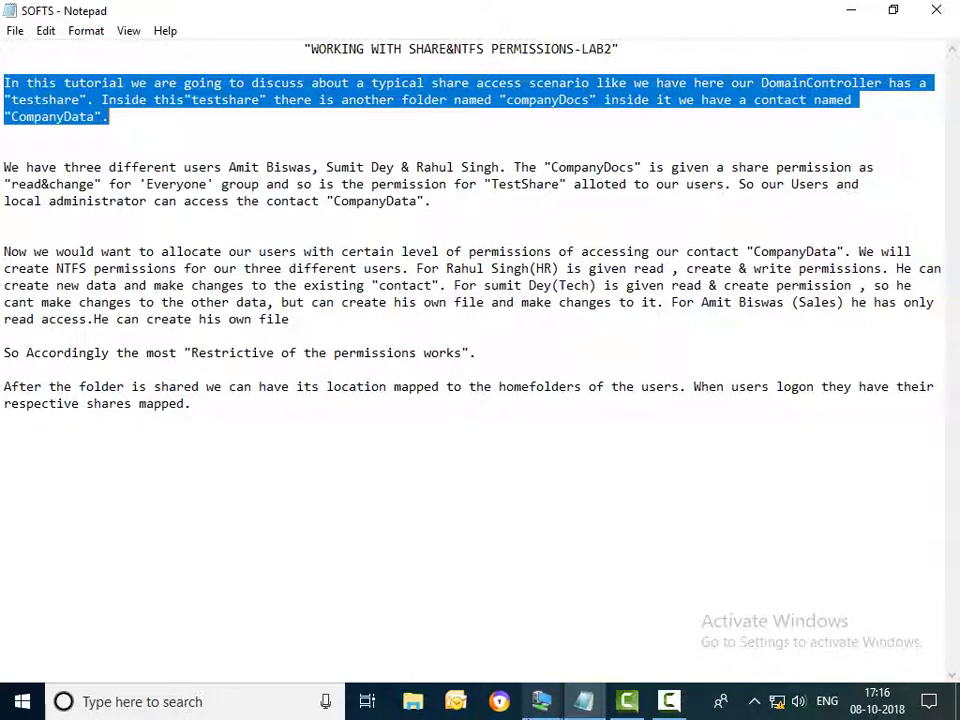
# Show the server virtual machine full screen and refresh the This PC view
pyautogui.moveTo(548, 705)
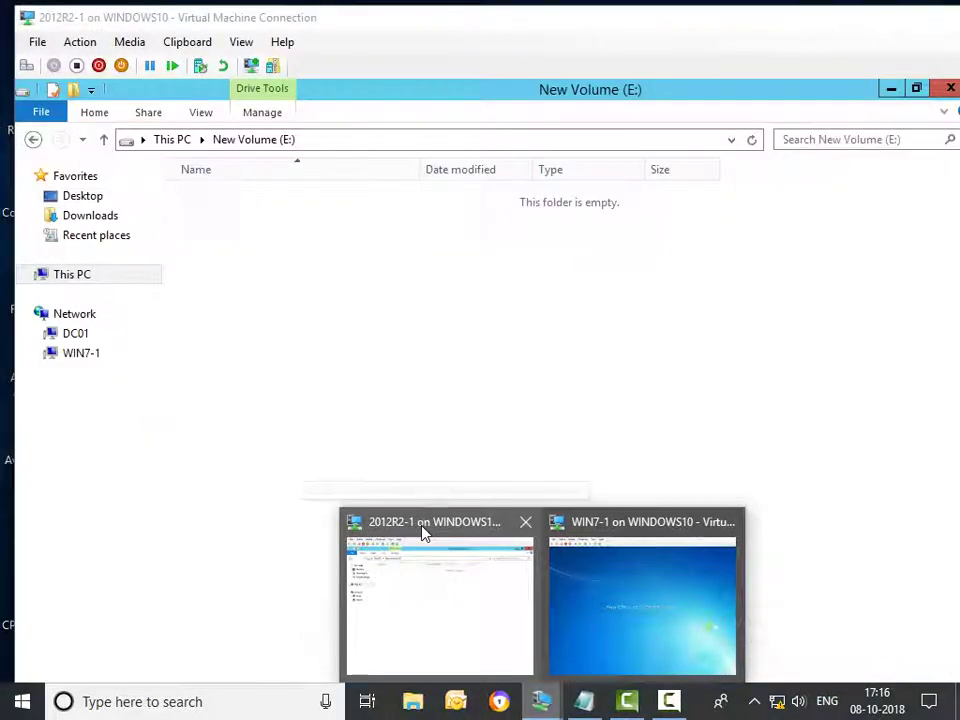
pyautogui.click(421, 525)
pyautogui.click(910, 17)
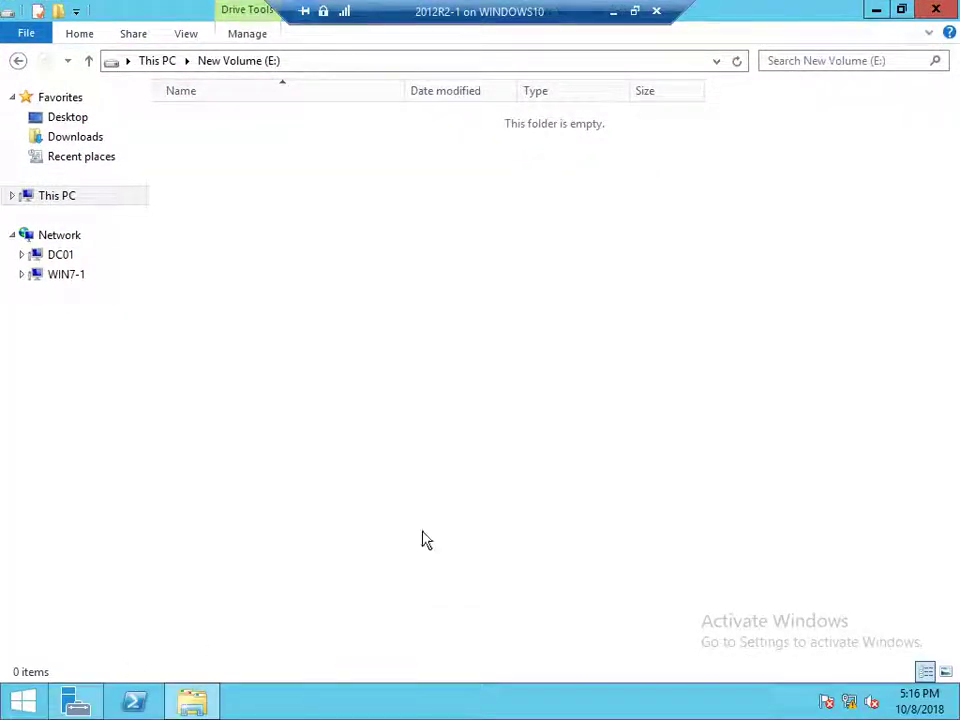
pyautogui.click(60, 198)
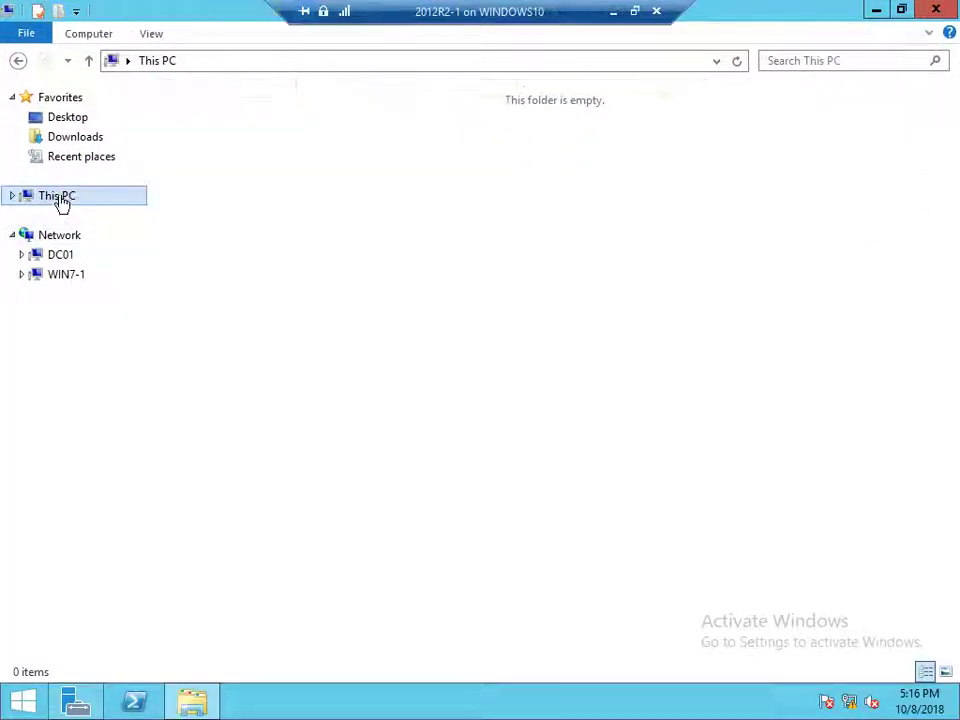
pyautogui.rightClick(211, 398)
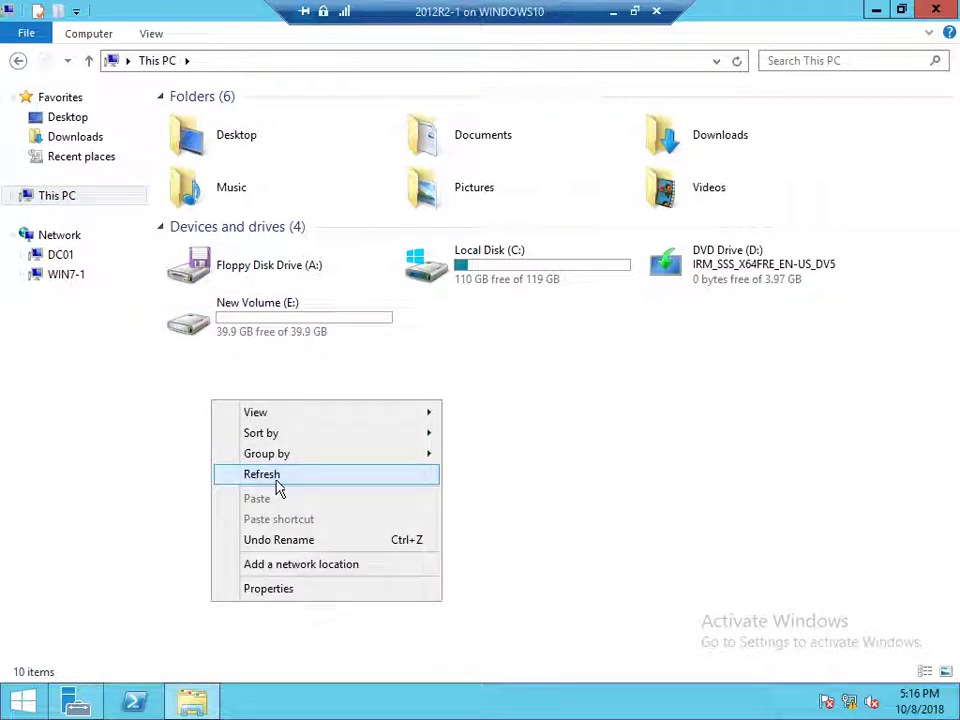
pyautogui.click(272, 478)
# Create a folder named TestShare on New Volume (E:) and open it
pyautogui.doubleClick(304, 324)
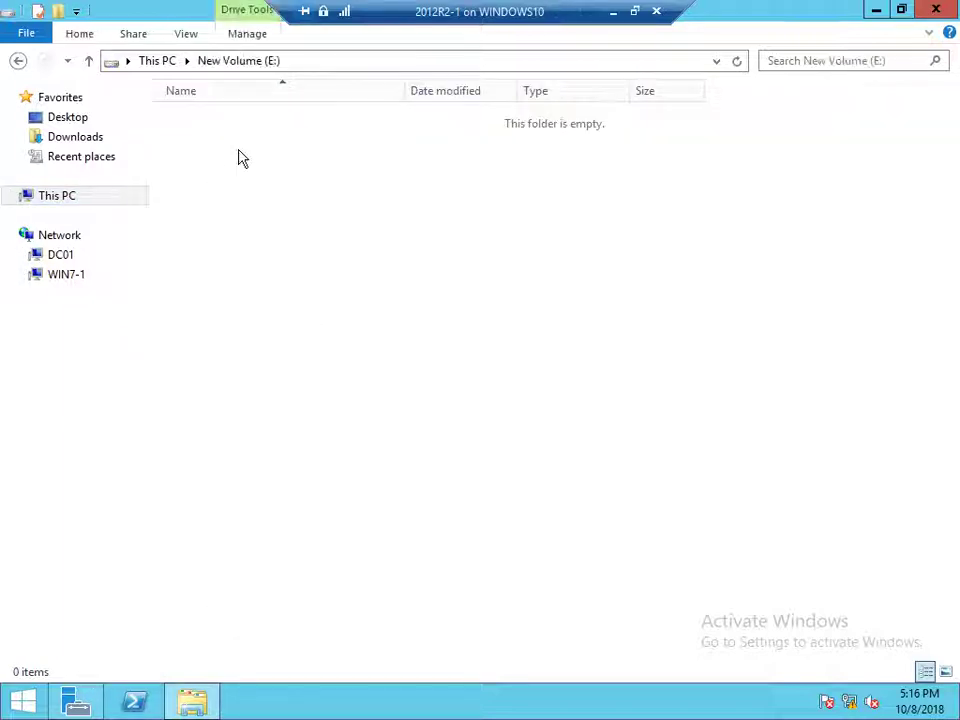
pyautogui.rightClick(239, 152)
pyautogui.moveTo(358, 366)
pyautogui.click(507, 362)
pyautogui.write('T')
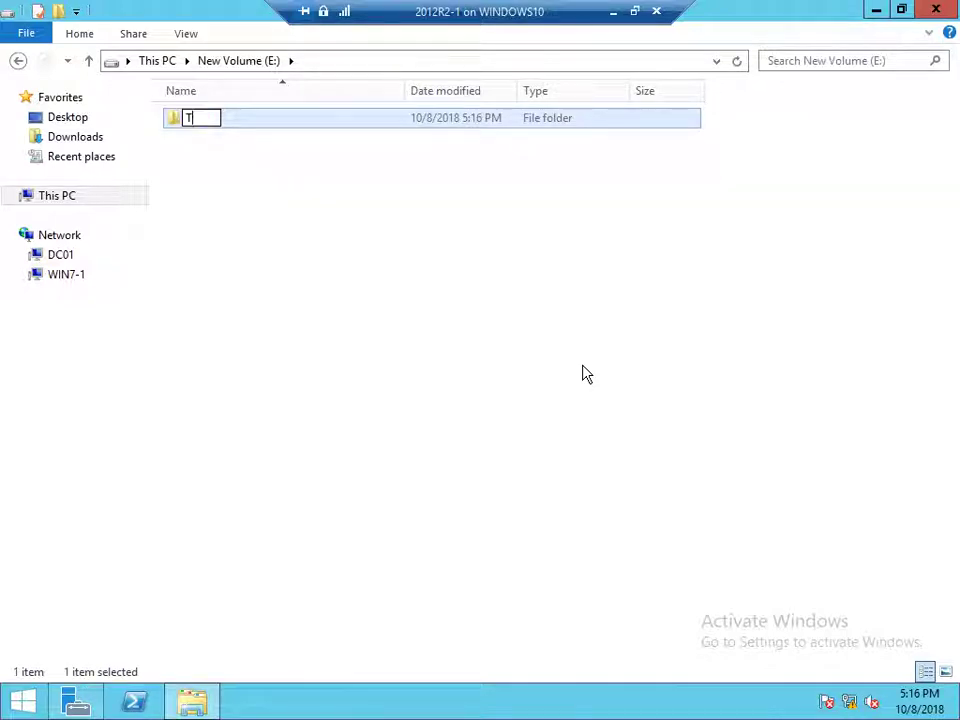
pyautogui.write('estShare')
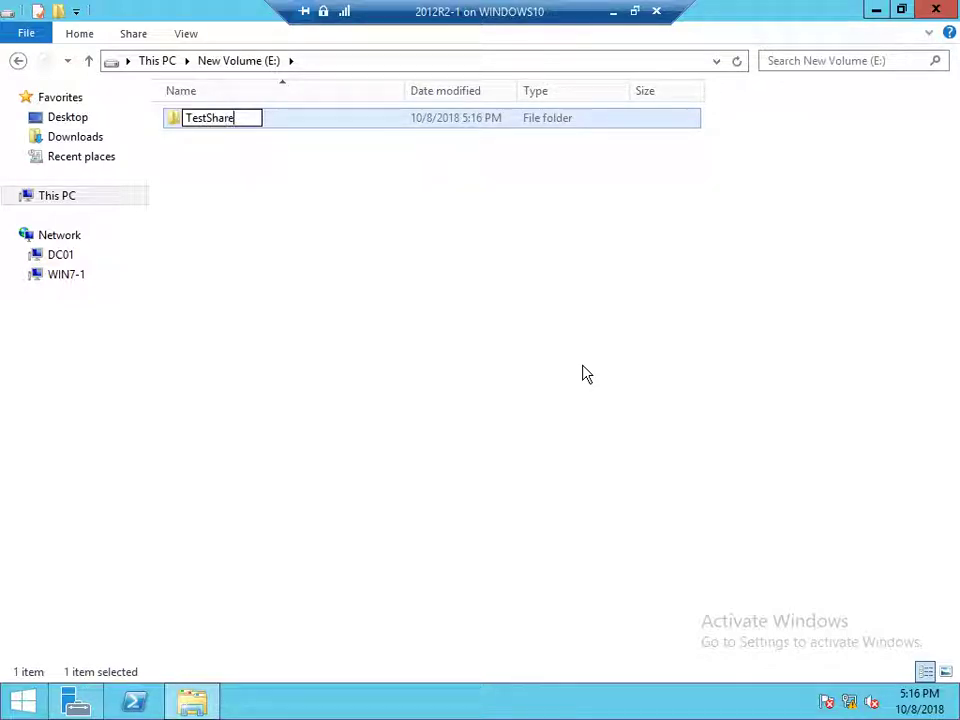
pyautogui.press('Return')
pyautogui.press('Return')
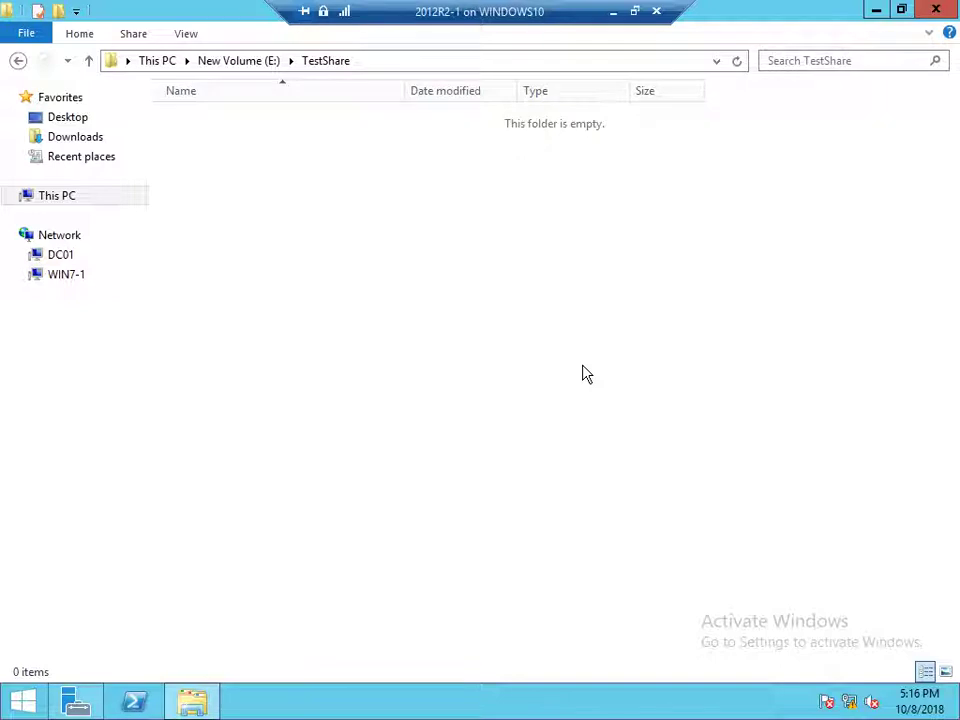
pyautogui.hotkey('shift', 'F10')
pyautogui.press('Down')
# Make a CompanyDocs folder inside TestShare, open it, and leave the full-screen view
pyautogui.press('Up')
pyautogui.press('Up')
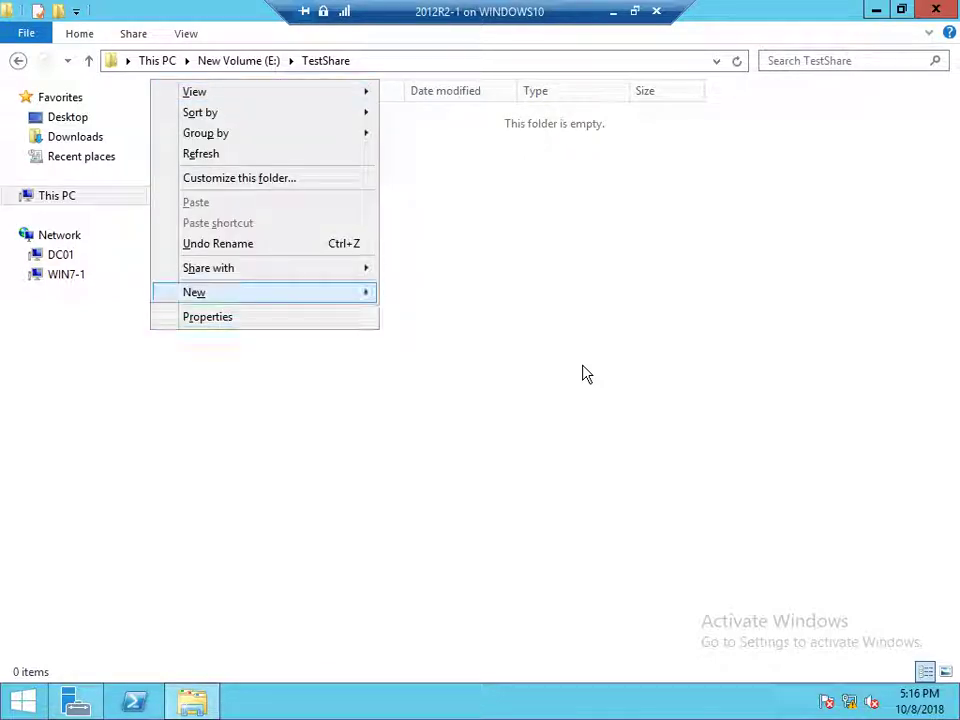
pyautogui.press('Right')
pyautogui.press('Return')
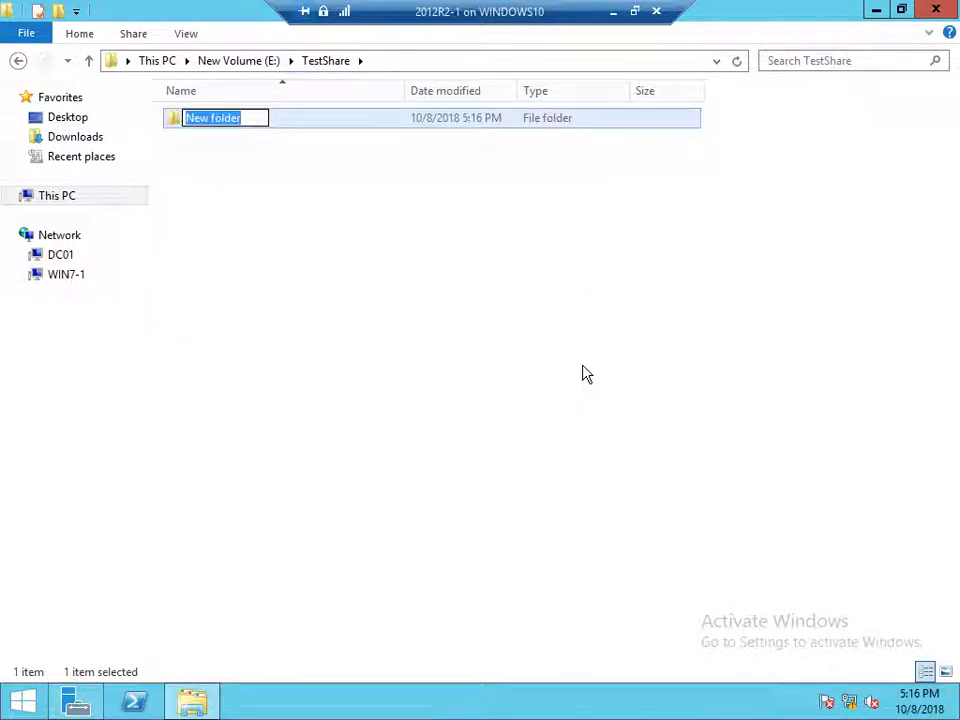
pyautogui.write('CompanyD')
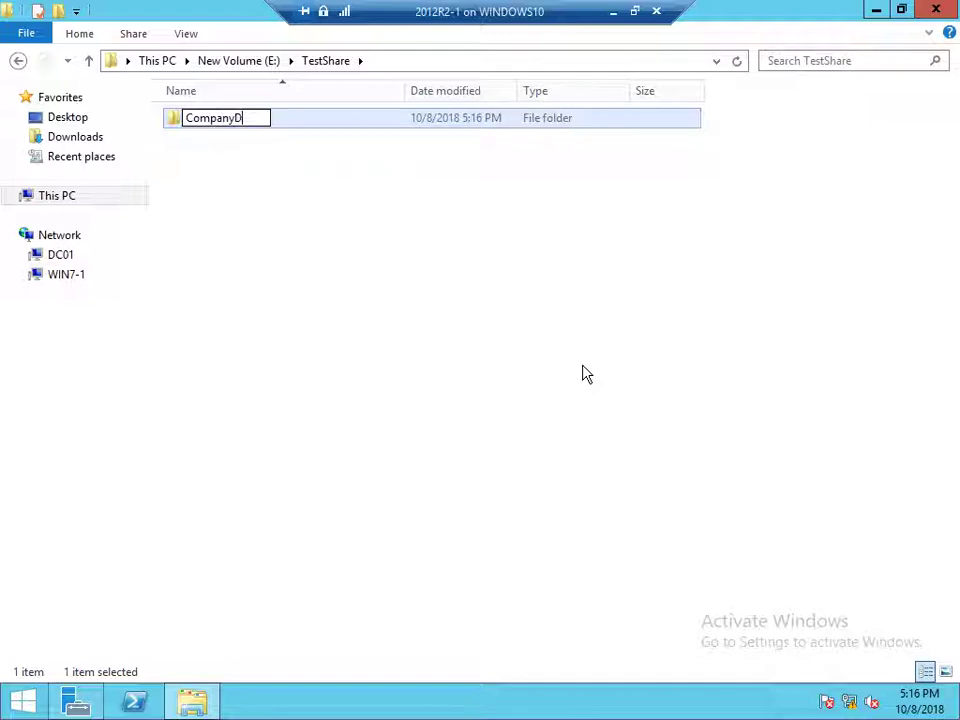
pyautogui.write('ocs')
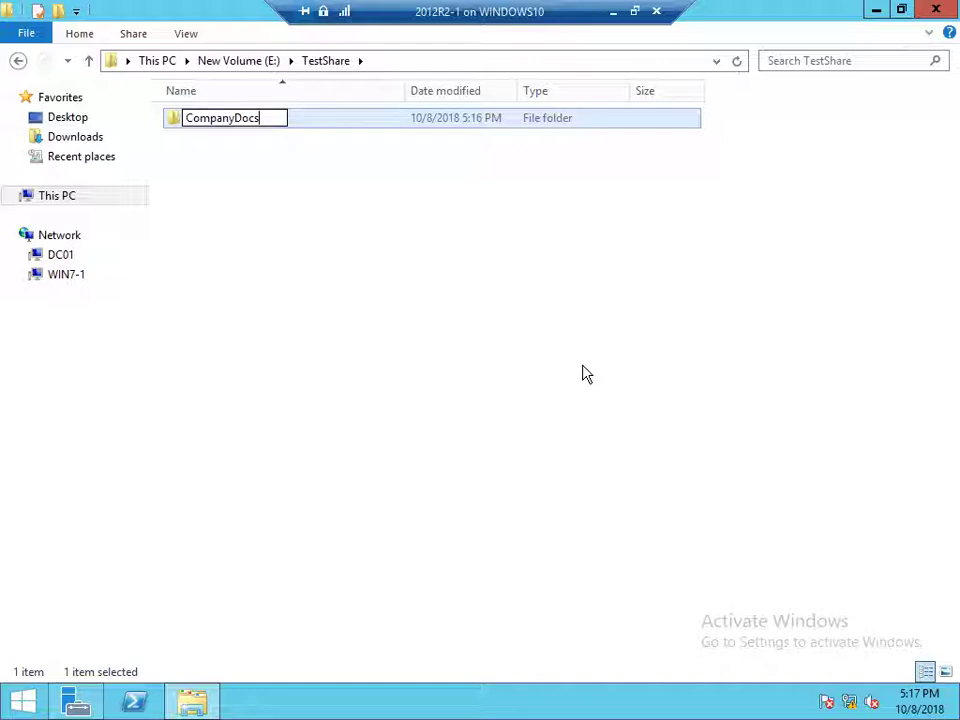
pyautogui.press('Return')
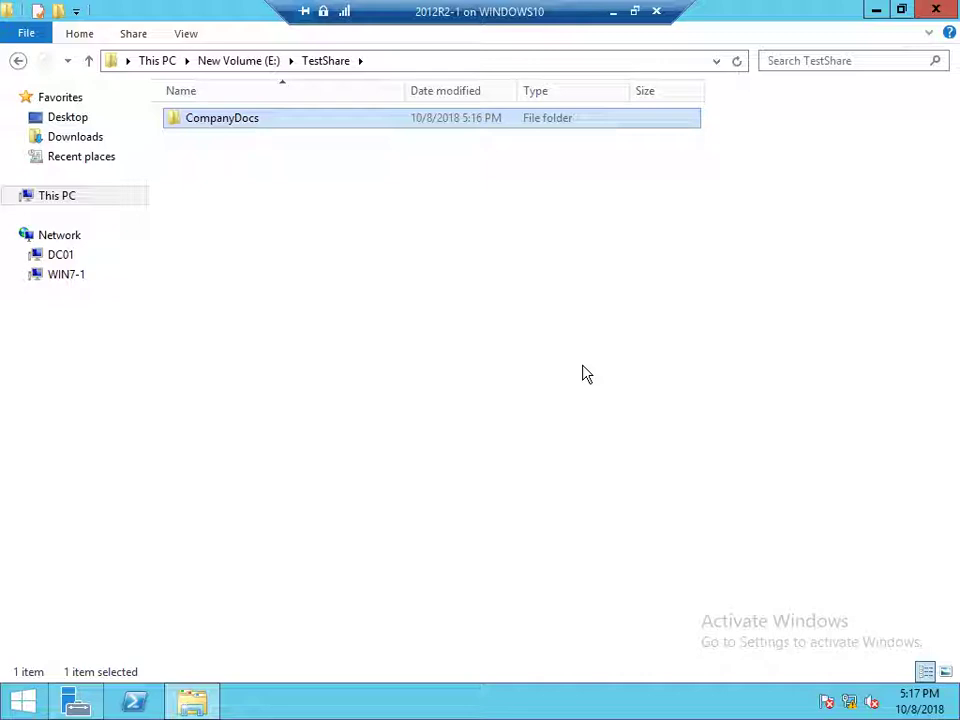
pyautogui.press('Return')
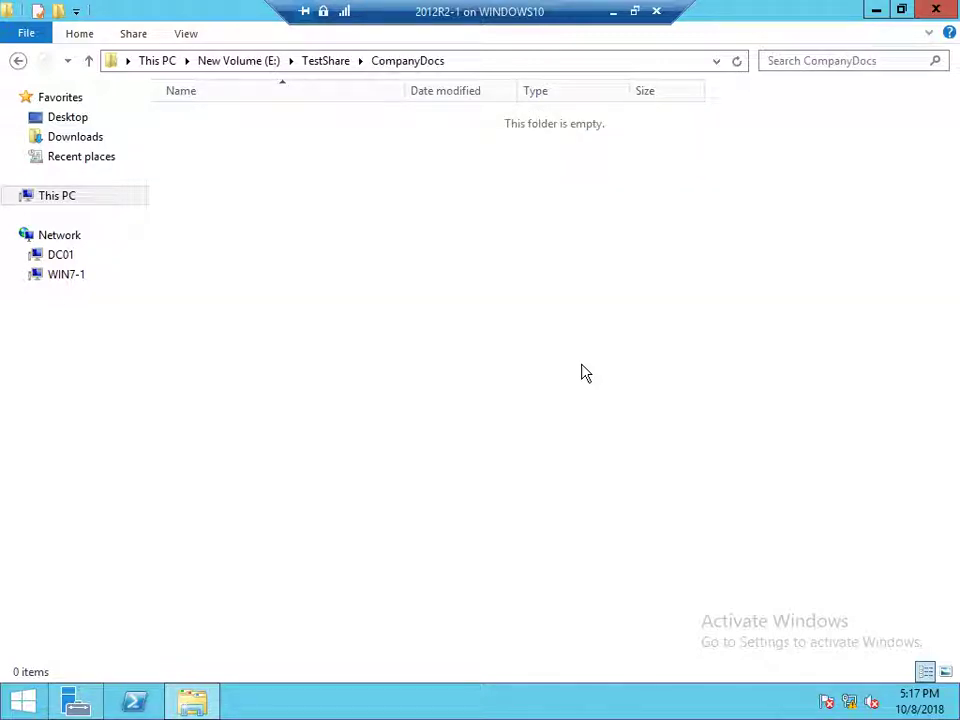
pyautogui.click(640, 11)
pyautogui.click(676, 701)
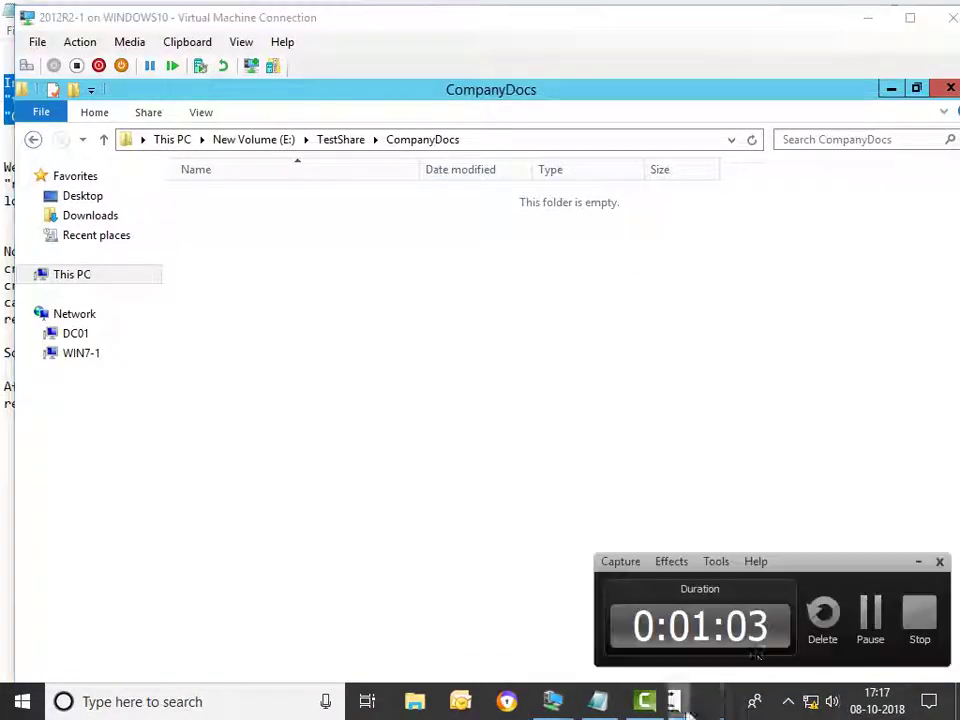
# Create a new contact in CompanyDocs with the first name CompanyData
pyautogui.click(866, 618)
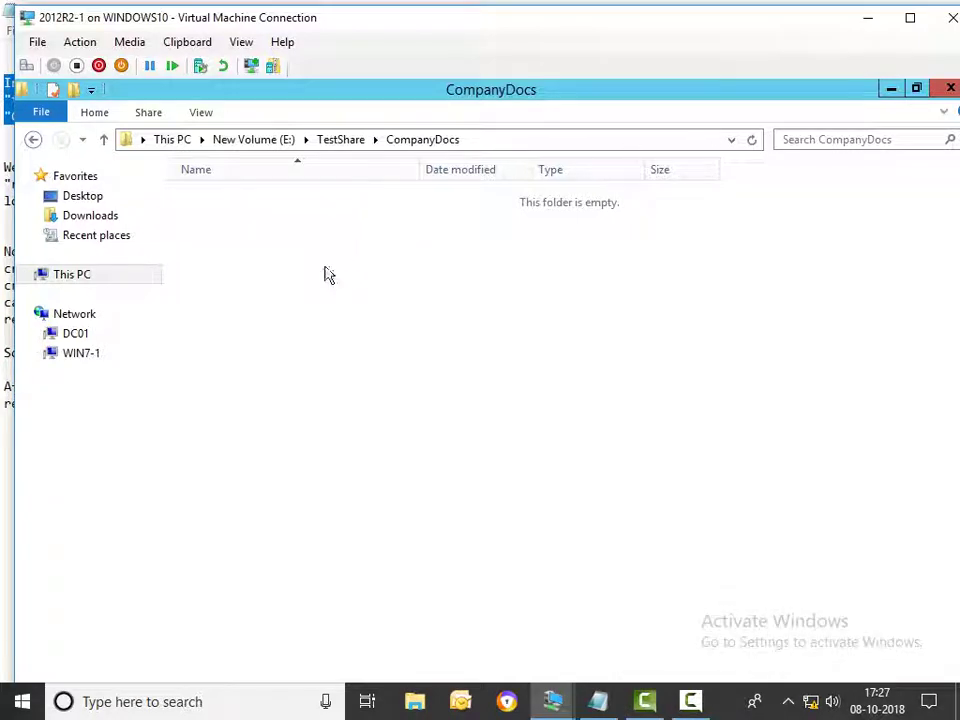
pyautogui.rightClick(246, 270)
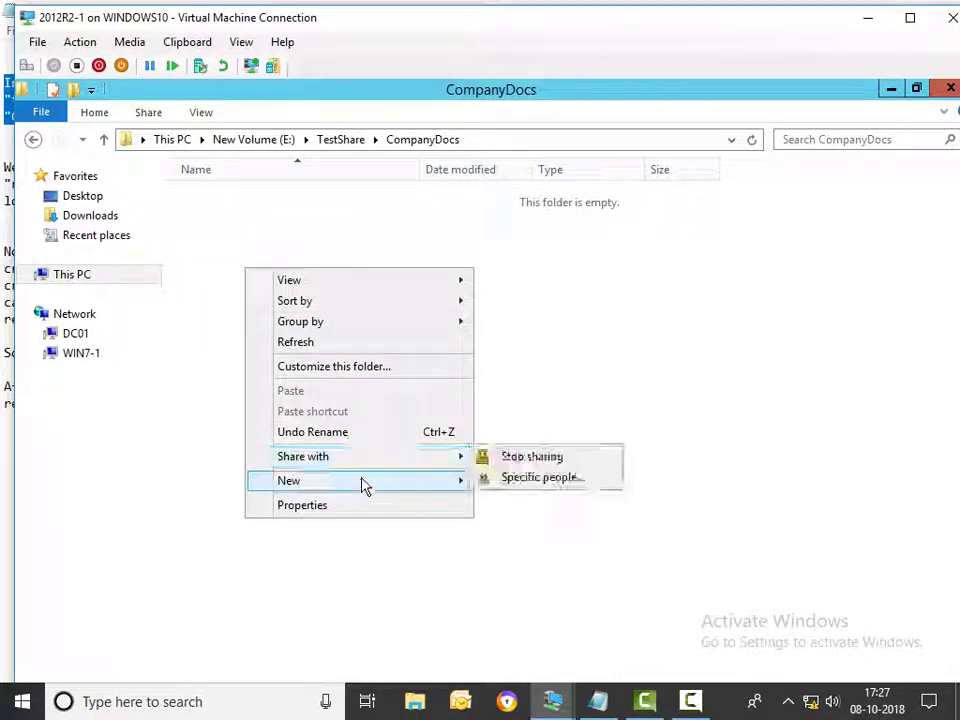
pyautogui.moveTo(365, 485)
pyautogui.click(540, 548)
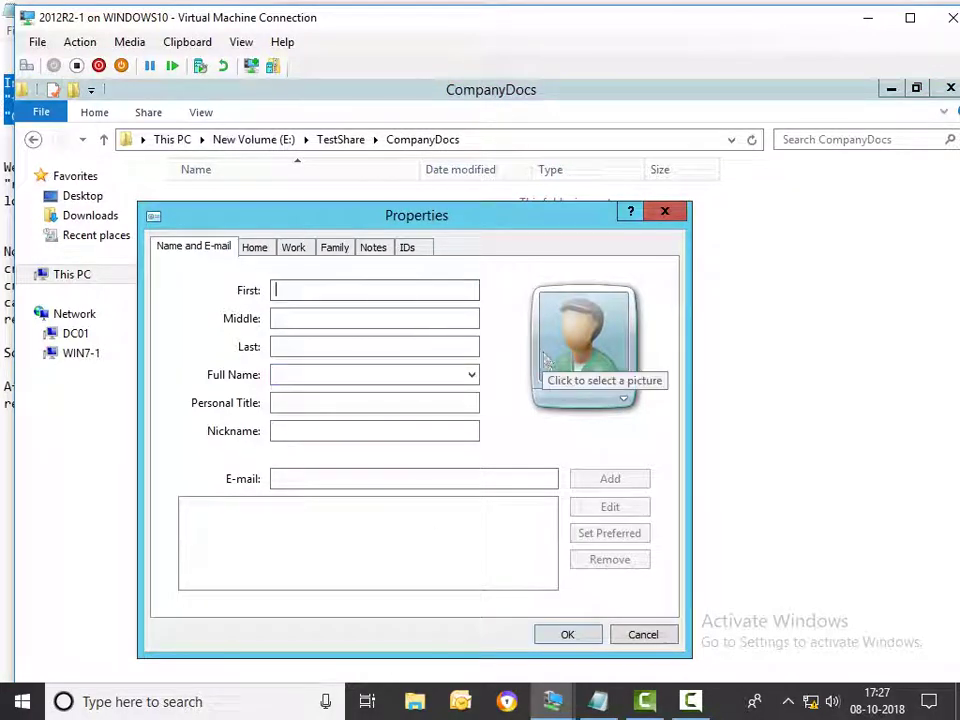
pyautogui.write('CompanyD')
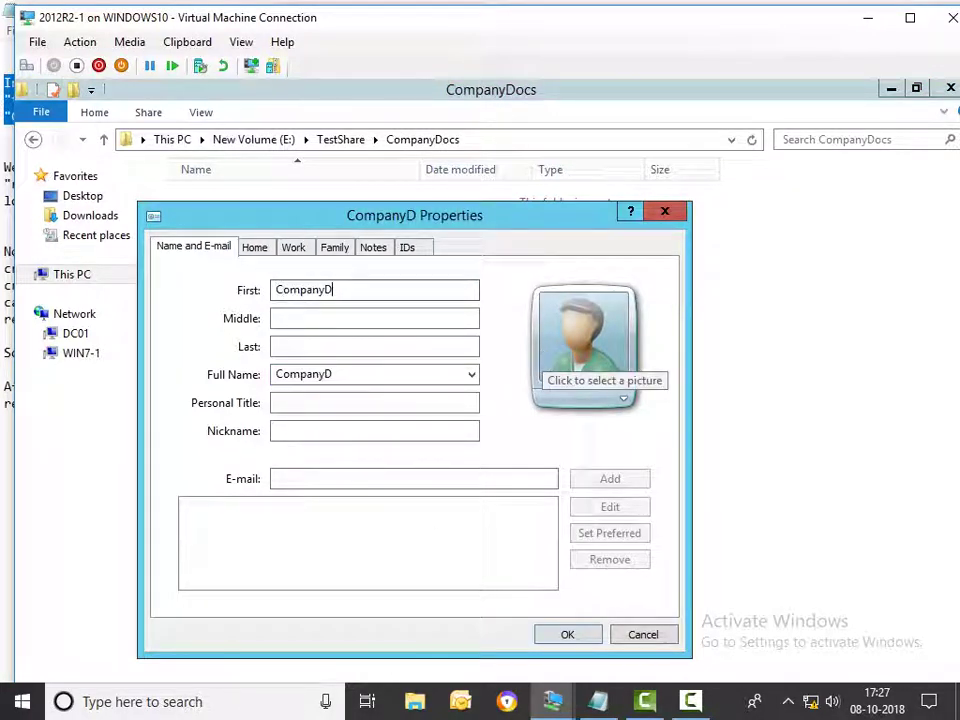
pyautogui.write('ata')
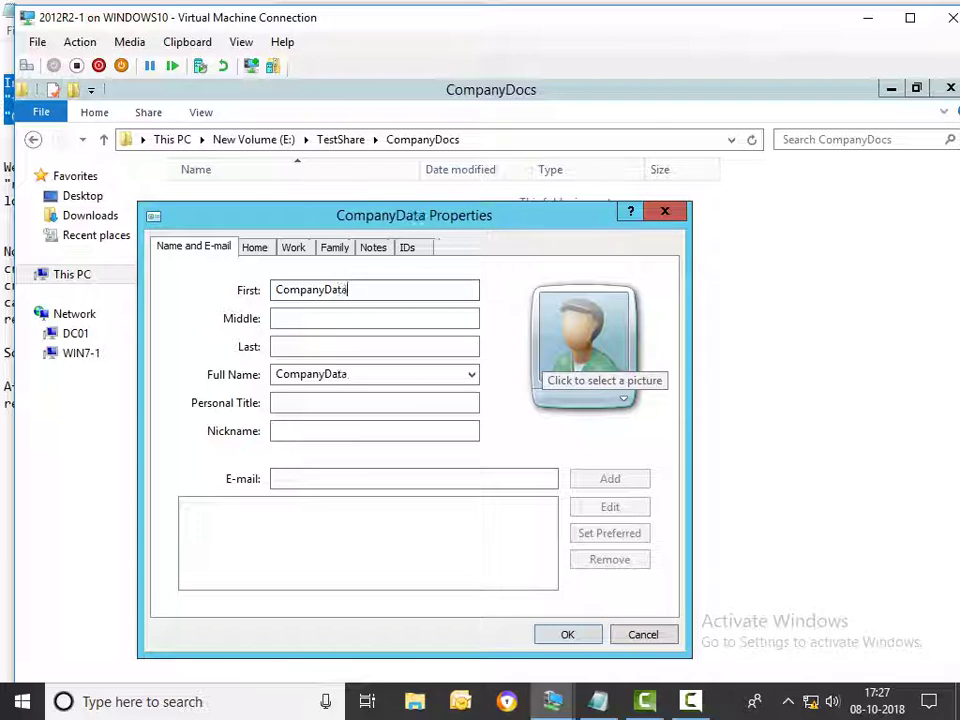
pyautogui.click(567, 637)
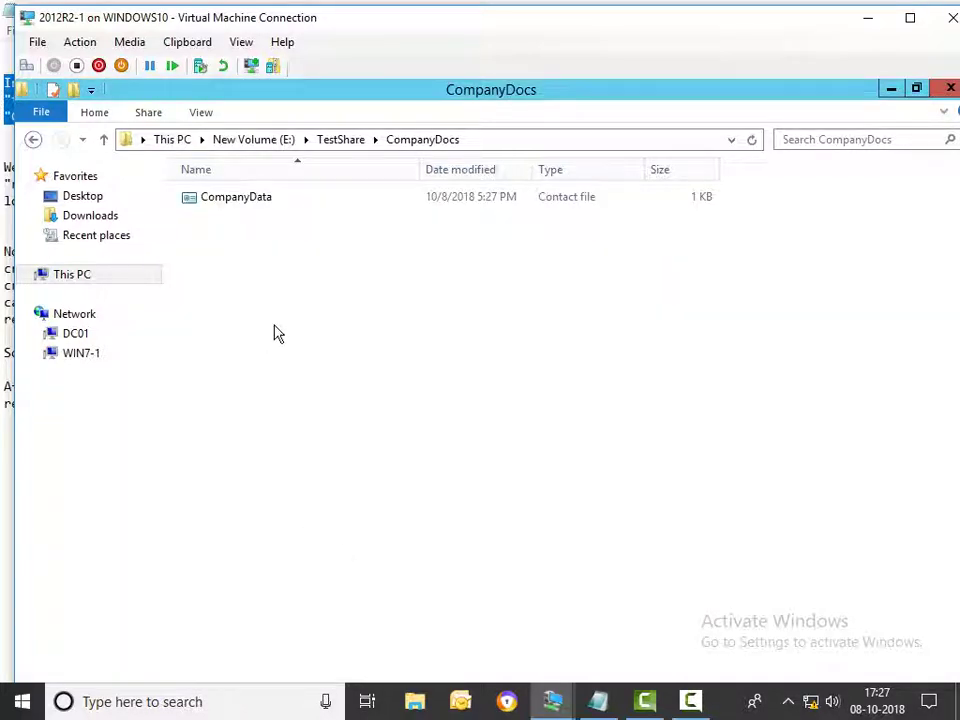
# Refresh CompanyDocs to show the contact file, then switch to the Notepad notes
pyautogui.rightClick(275, 330)
pyautogui.click(318, 400)
pyautogui.click(910, 17)
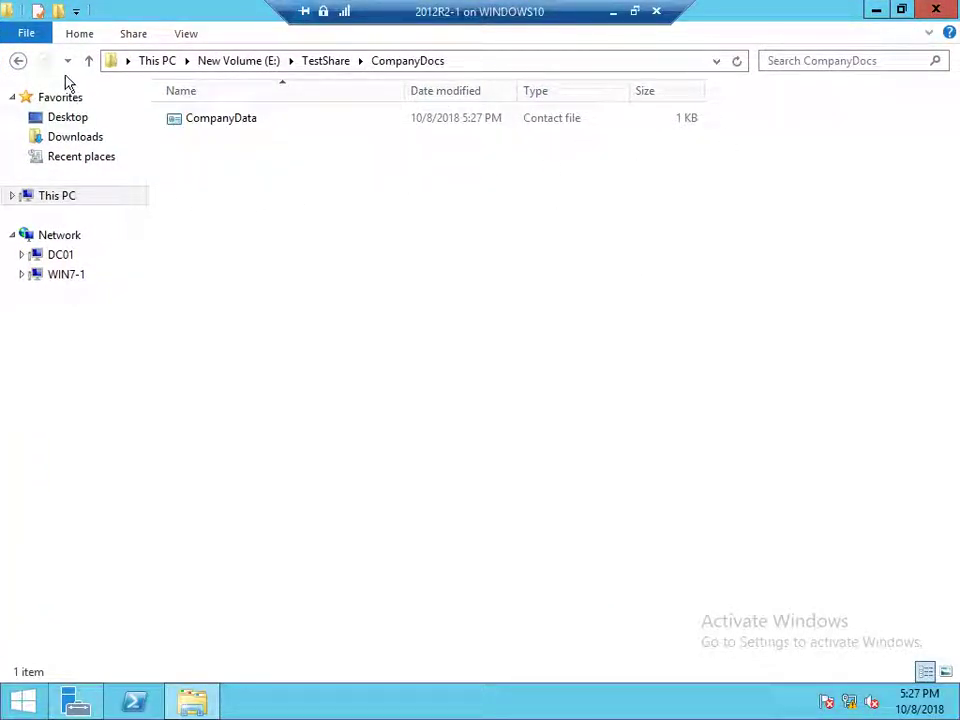
pyautogui.click(634, 12)
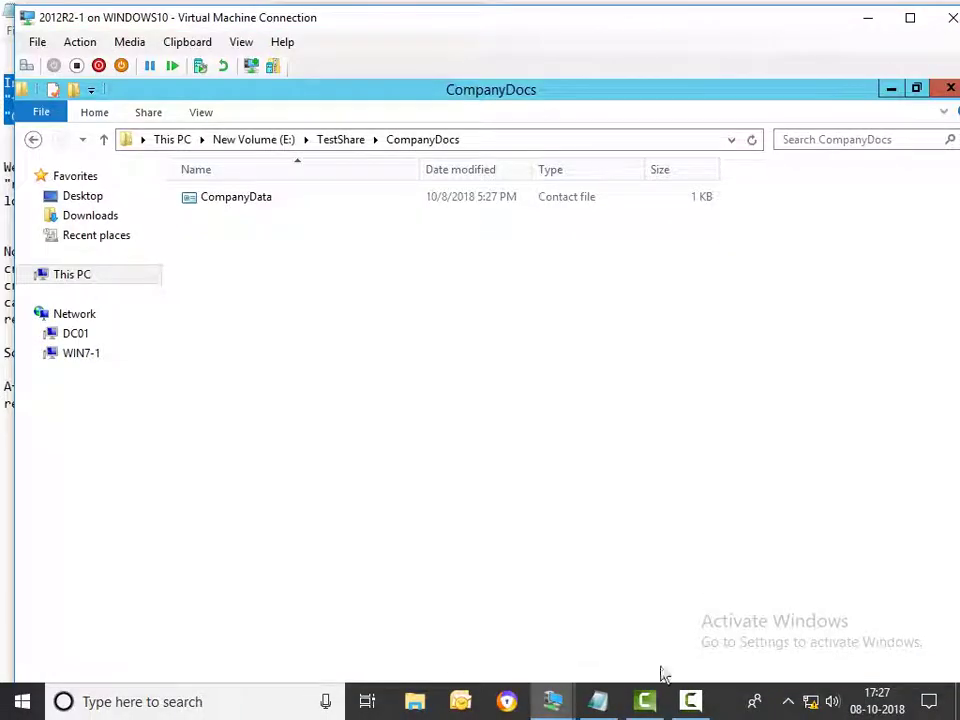
pyautogui.click(584, 701)
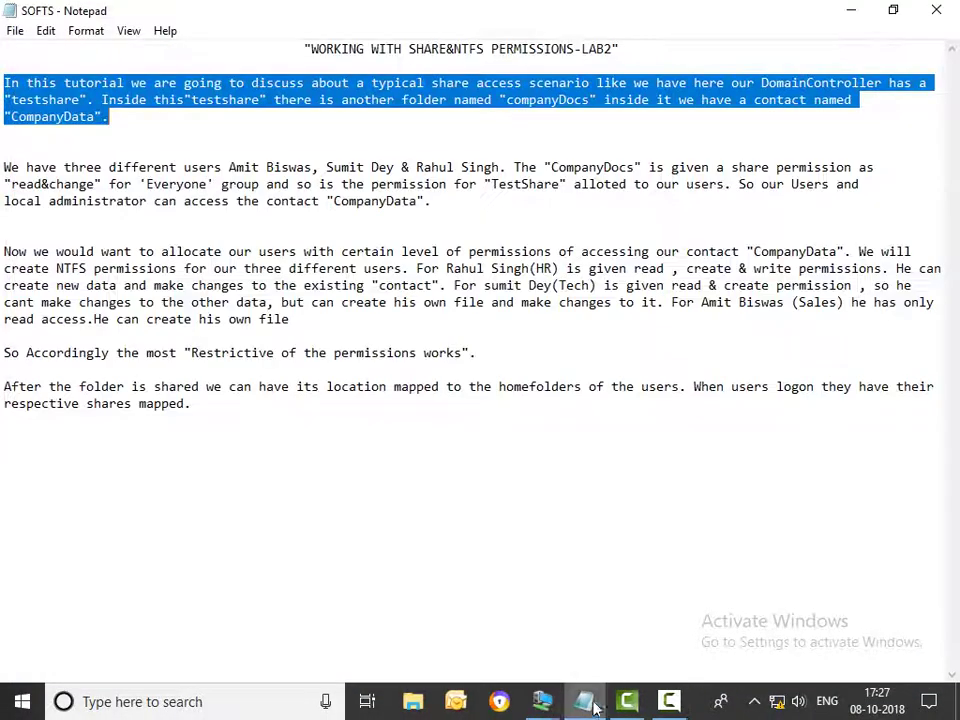
# Select the 'We have three different users' paragraph in Notepad, then return to the 2012R2-1 VM
pyautogui.click(3, 167)
pyautogui.moveTo(3, 167); pyautogui.dragTo(440, 217)
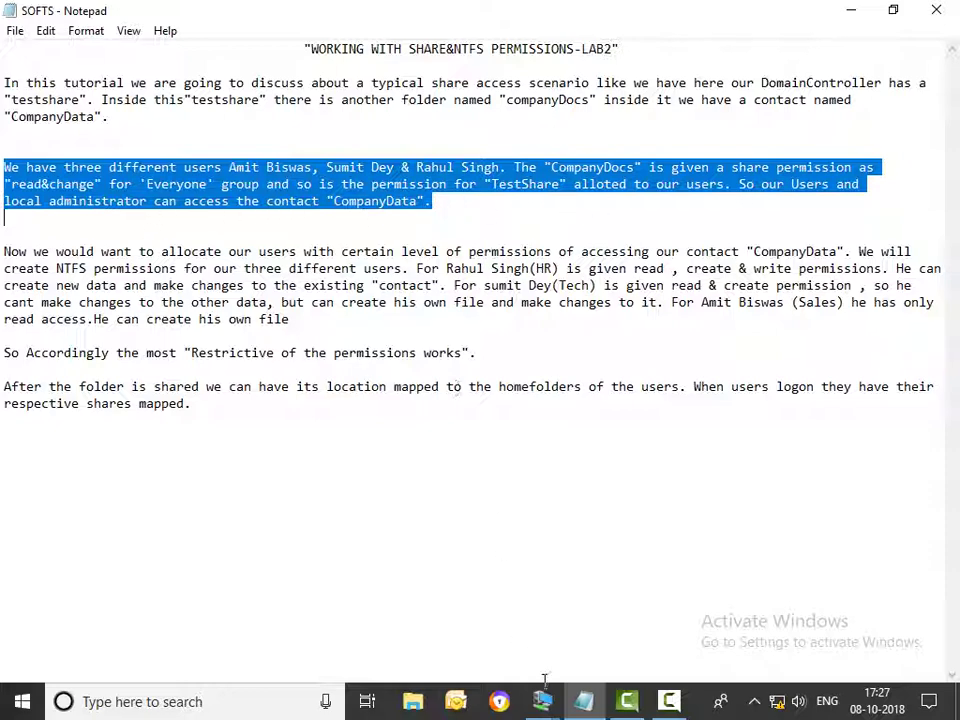
pyautogui.moveTo(542, 700)
pyautogui.click(440, 580)
# Turn on sharing for TestShare in its Advanced Sharing settings on New Volume (E:)
pyautogui.click(104, 140)
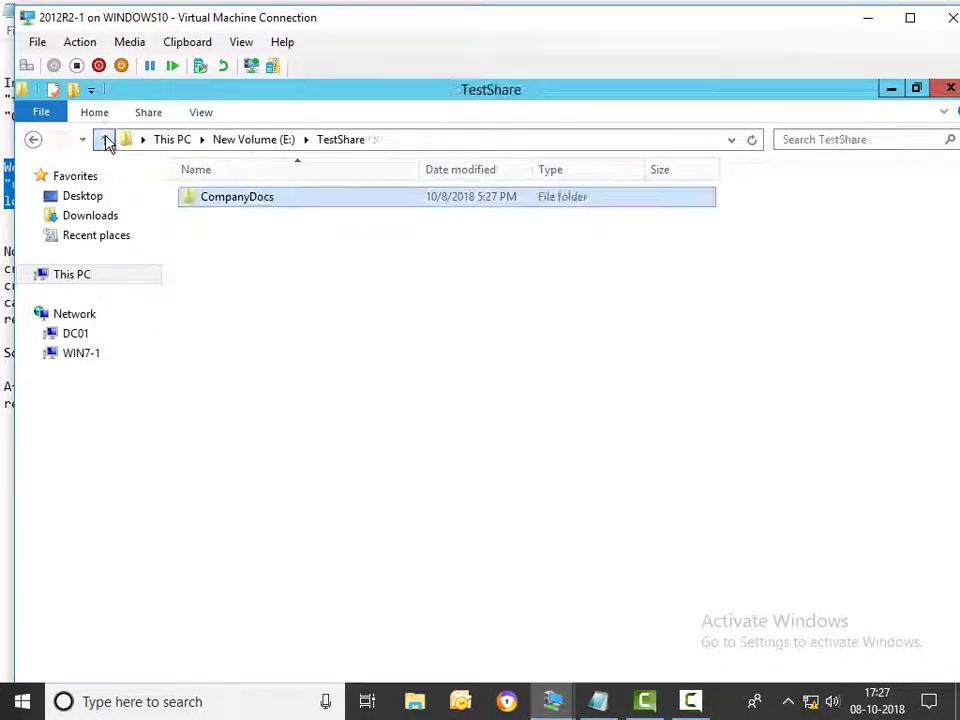
pyautogui.click(104, 140)
pyautogui.rightClick(222, 201)
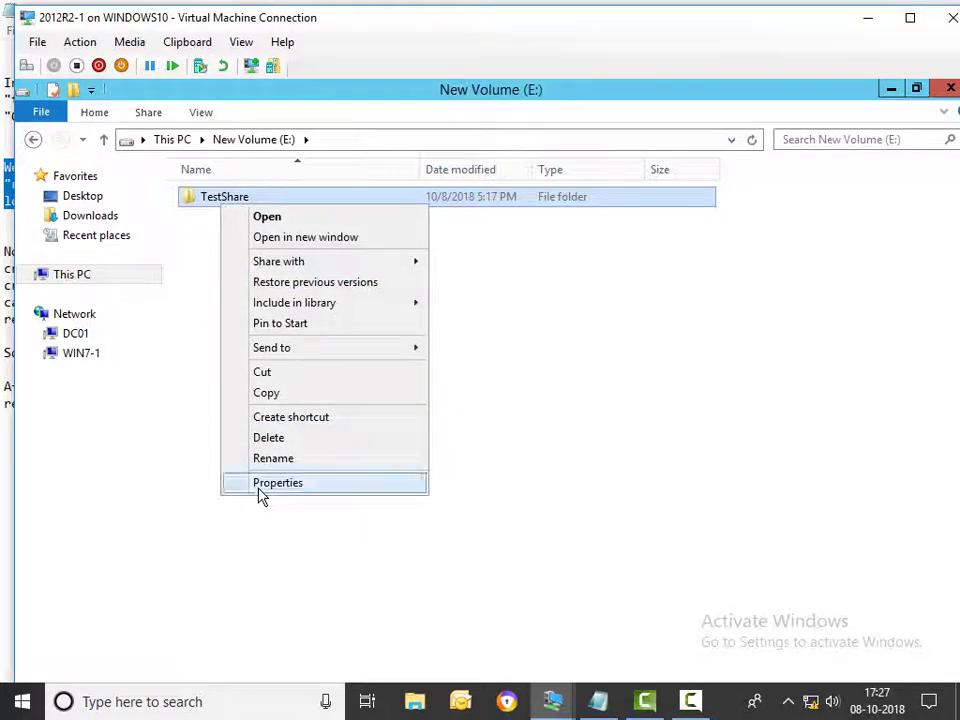
pyautogui.click(256, 485)
pyautogui.click(302, 251)
pyautogui.click(298, 473)
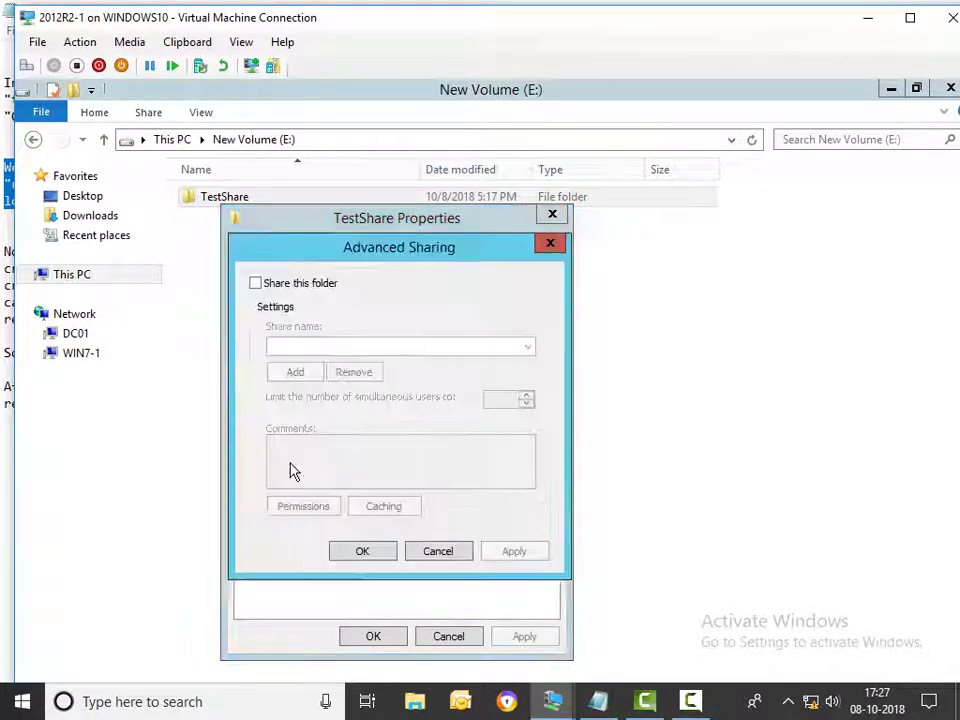
pyautogui.click(256, 283)
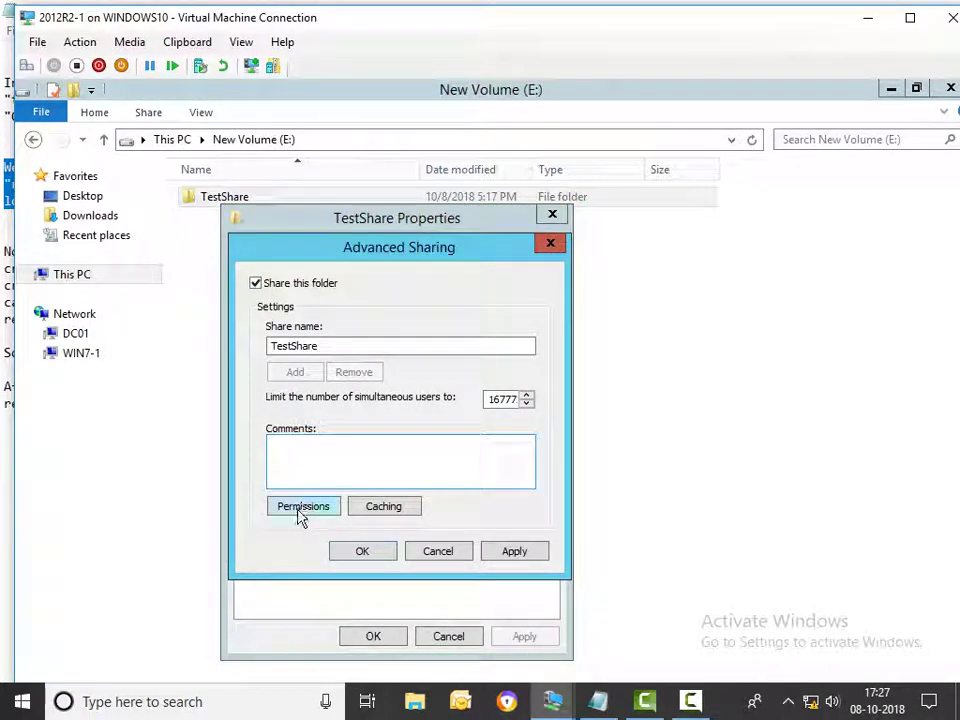
# Allow Everyone Change and Read share permissions, save all dialogs, and reopen TestShare
pyautogui.click(302, 506)
pyautogui.click(473, 522)
pyautogui.click(473, 507)
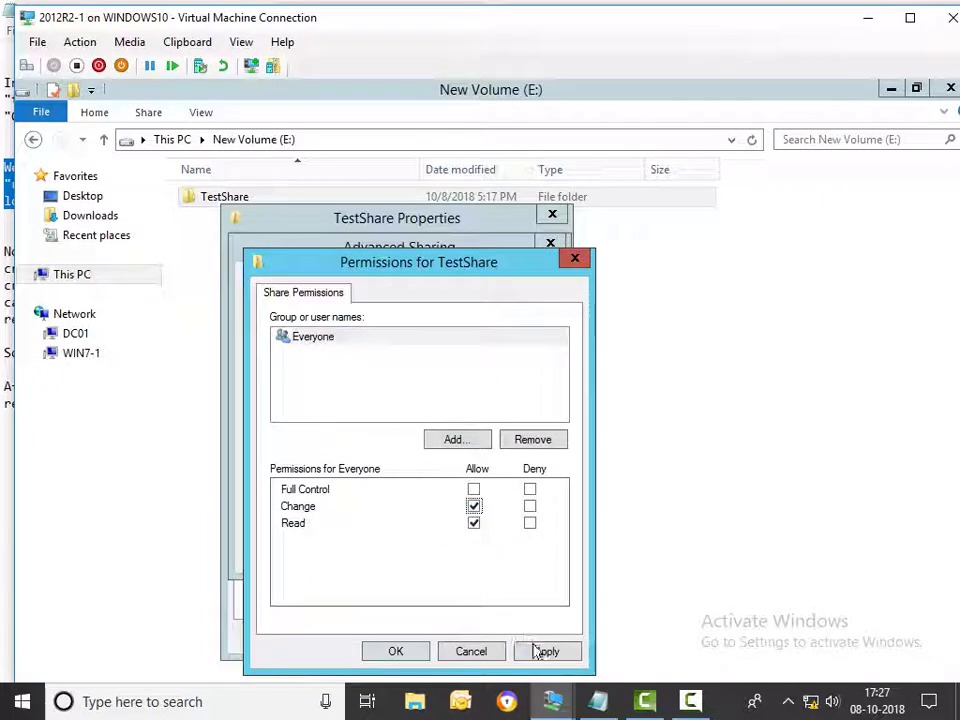
pyautogui.click(546, 651)
pyautogui.click(396, 650)
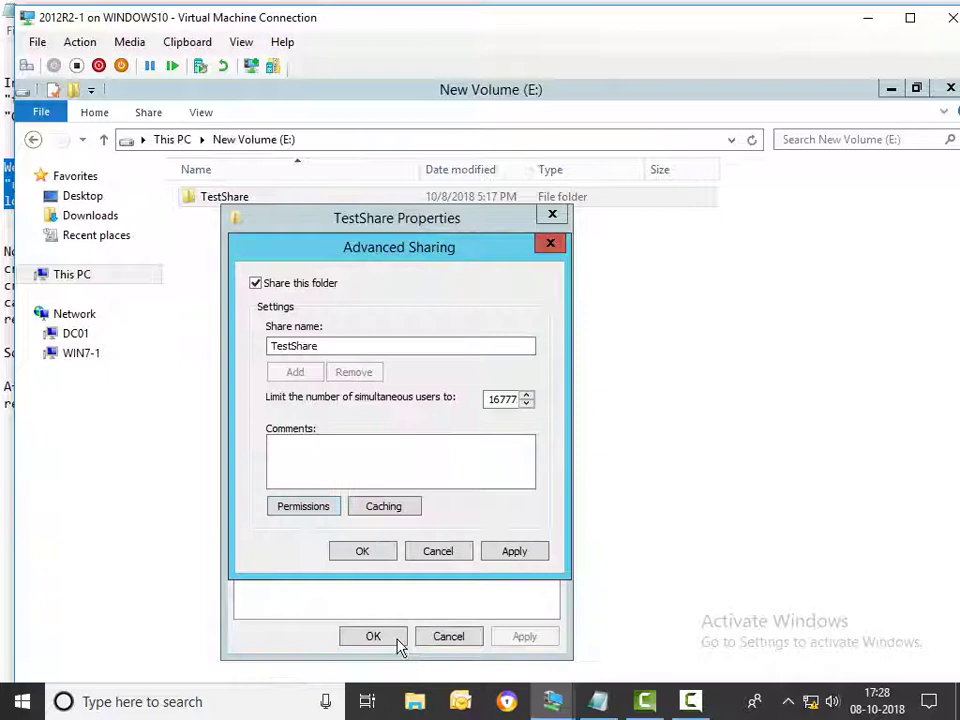
pyautogui.click(510, 551)
pyautogui.click(385, 553)
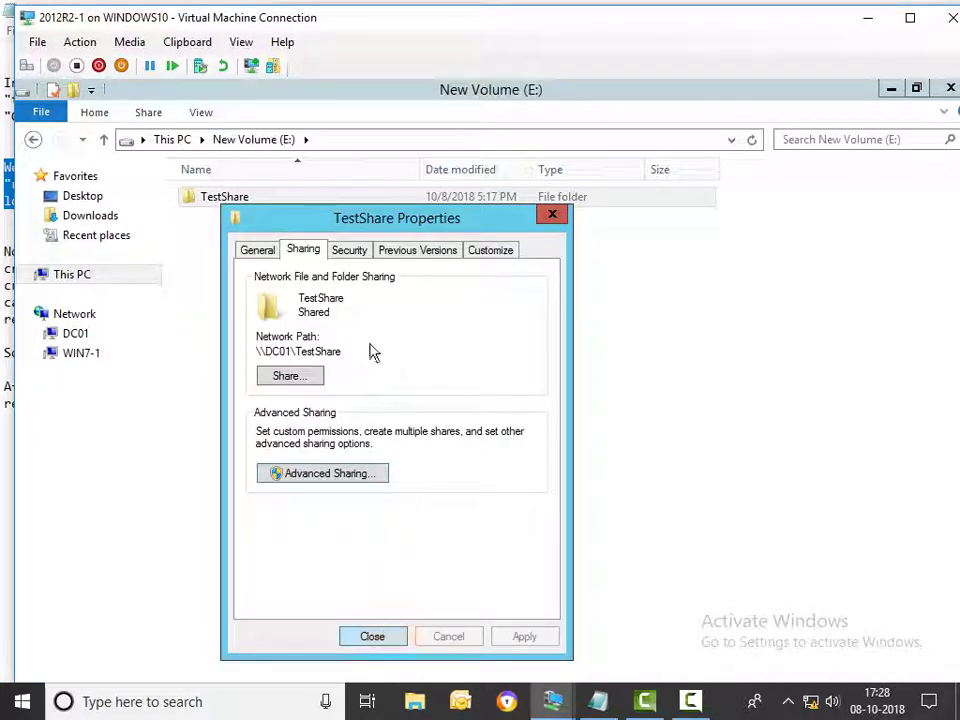
pyautogui.click(377, 636)
pyautogui.doubleClick(217, 208)
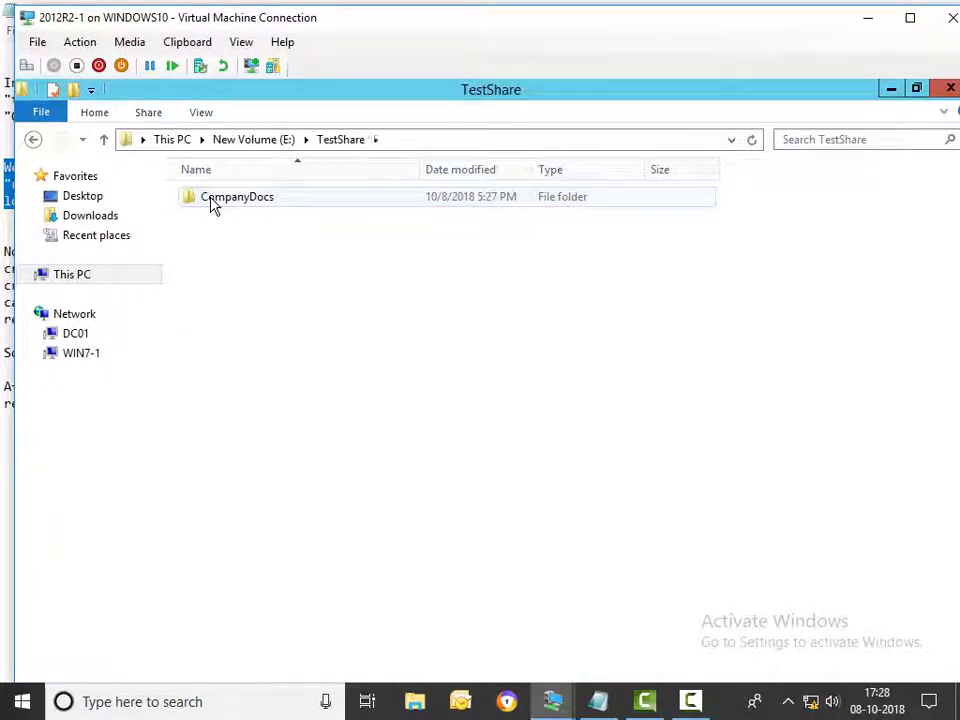
# Check CompanyDocs' sharing status and network path, then browse back into it and close the window
pyautogui.click(212, 206)
pyautogui.rightClick(212, 204)
pyautogui.click(265, 476)
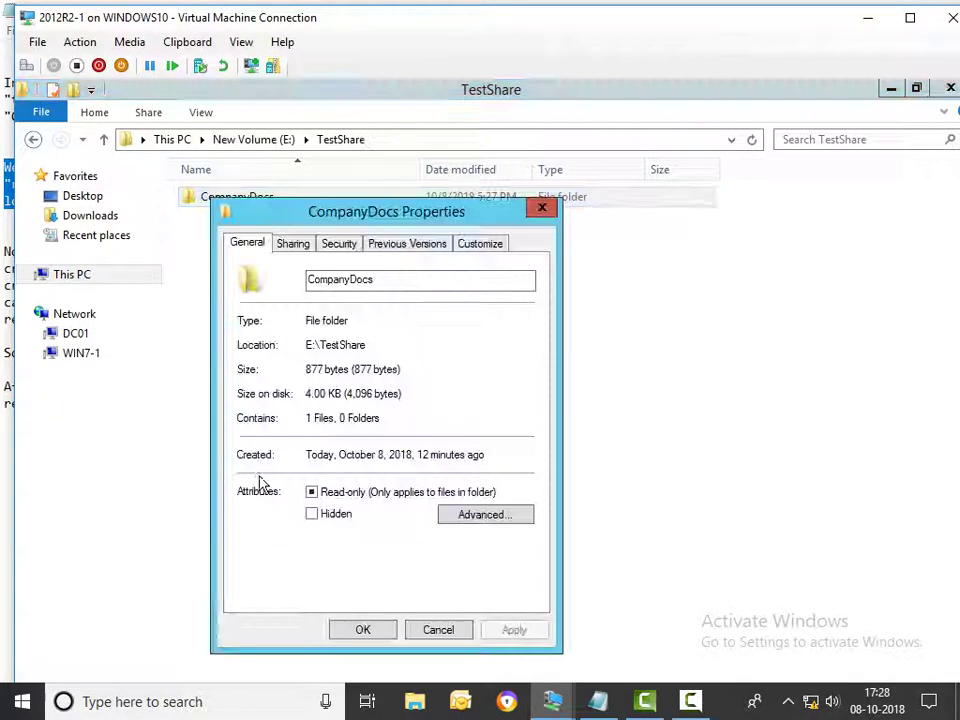
pyautogui.click(300, 244)
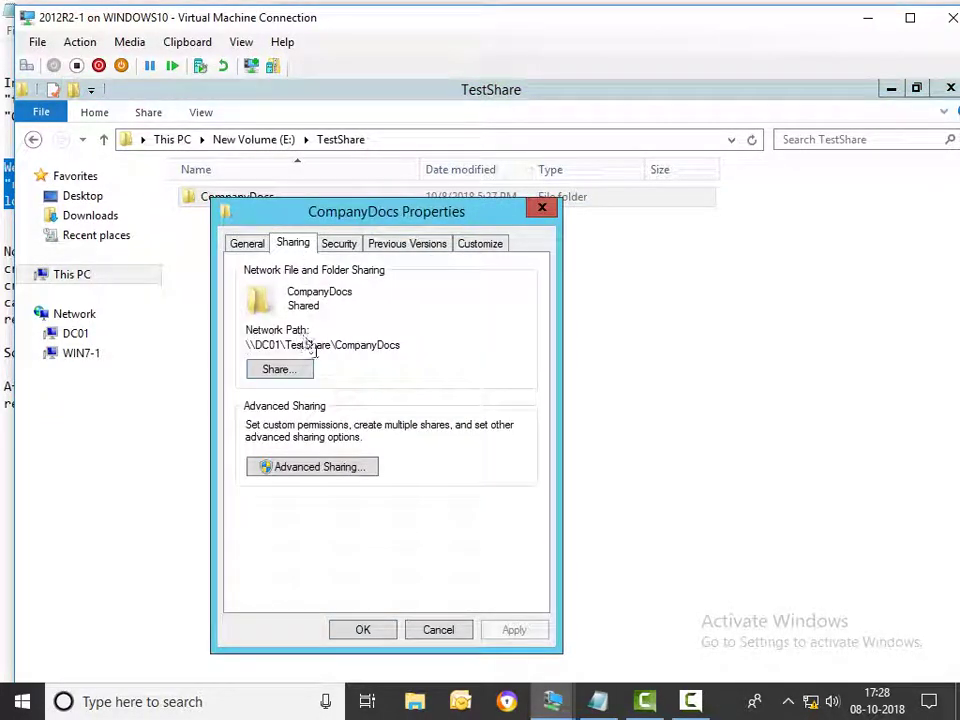
pyautogui.click(386, 628)
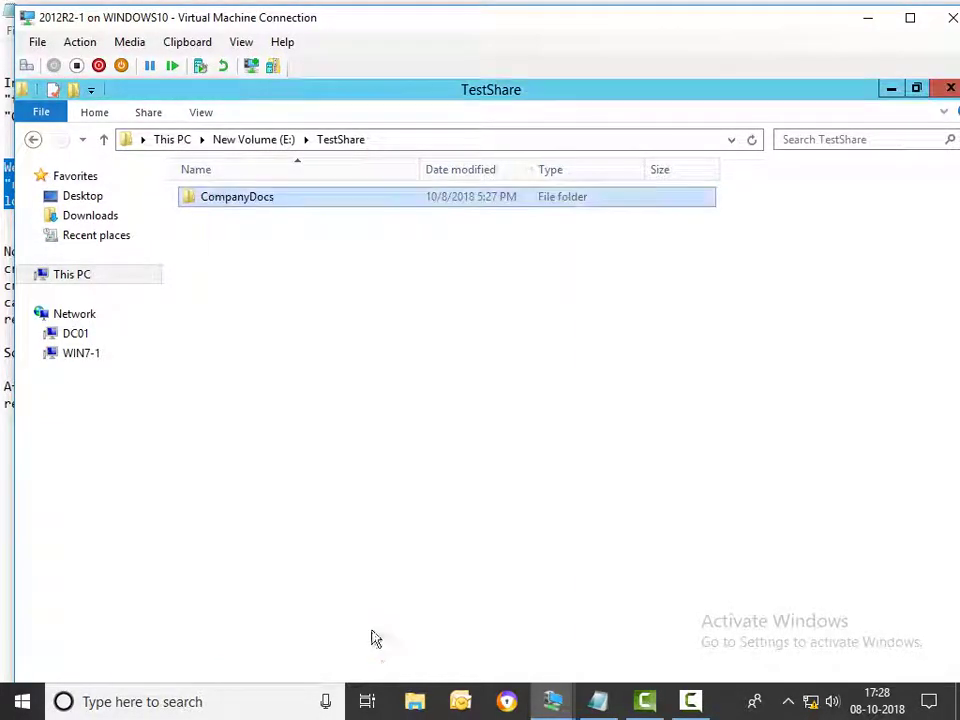
pyautogui.click(104, 140)
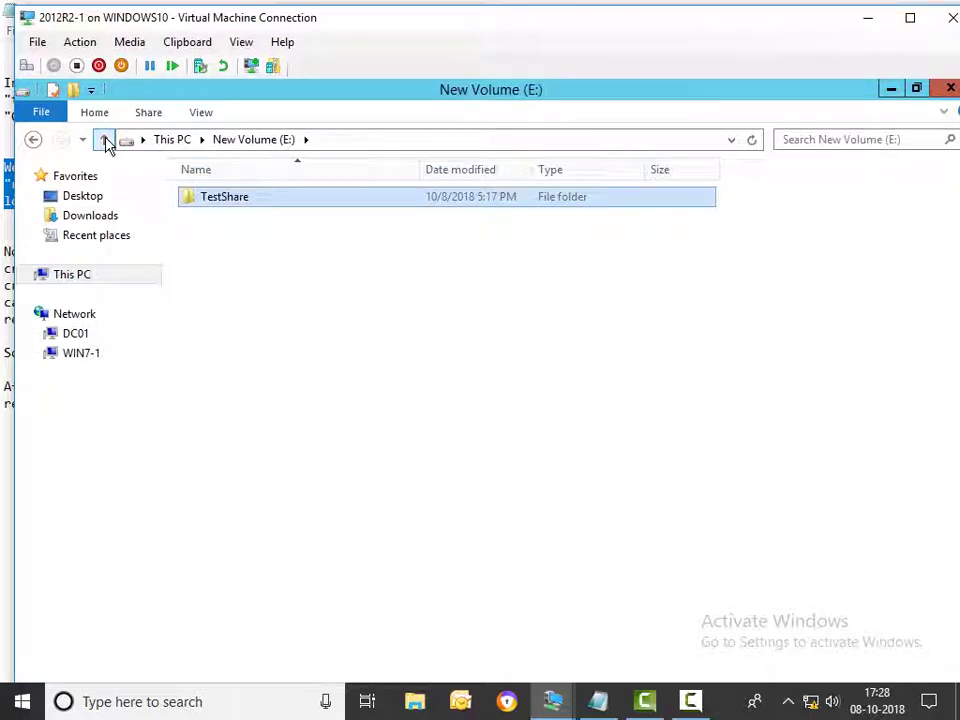
pyautogui.doubleClick(245, 202)
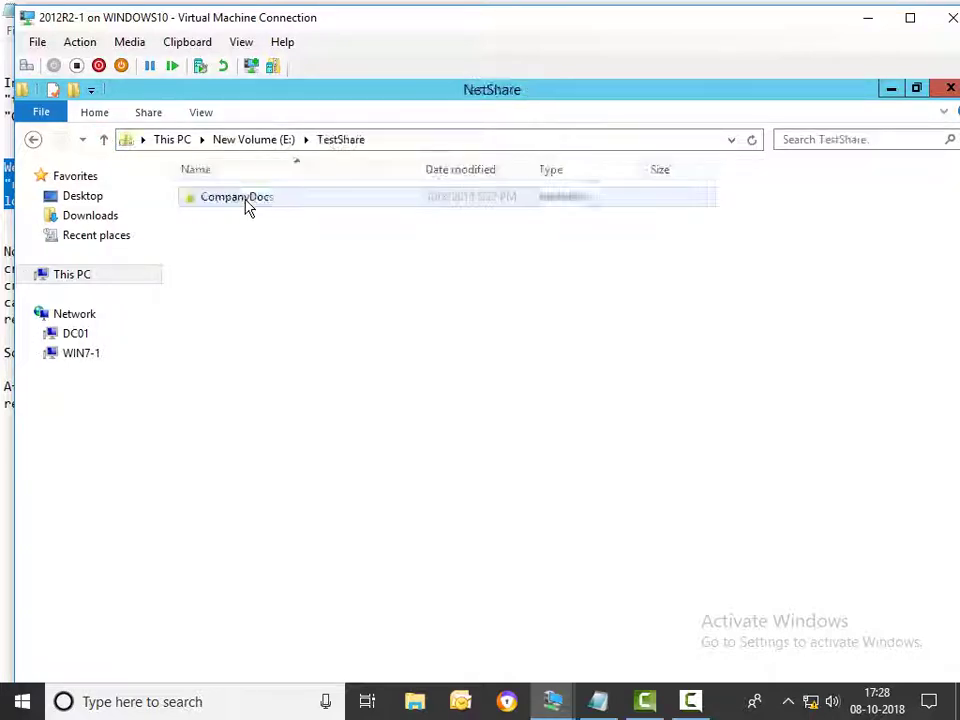
pyautogui.doubleClick(245, 202)
pyautogui.click(950, 88)
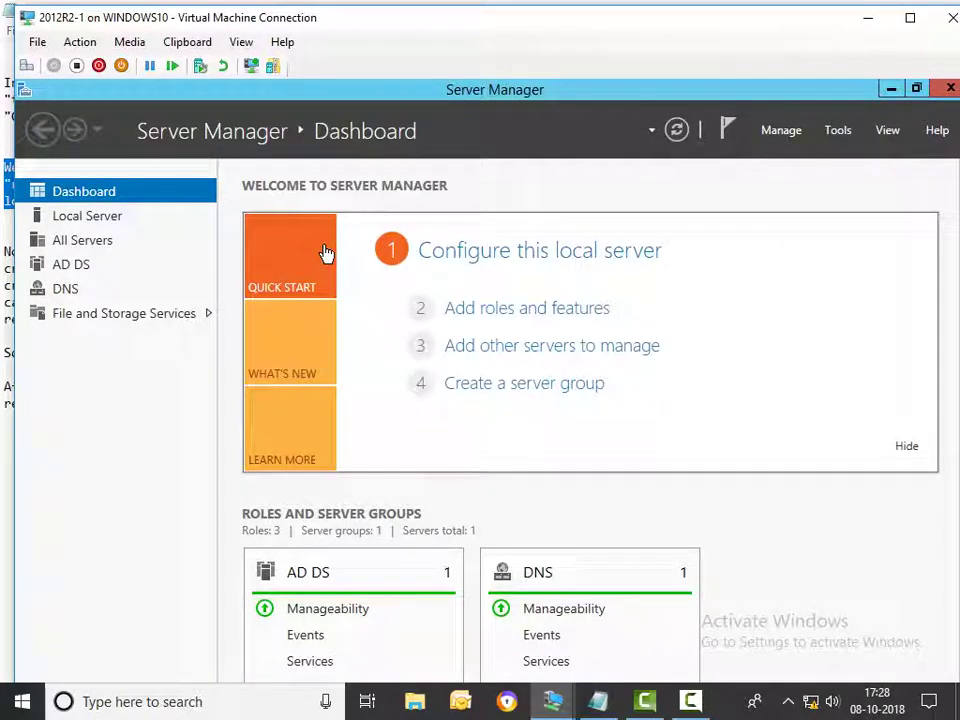
# Open \\dc01\TestShare\CompanyDocs via Run, view the CompanyData contact, then mark Notepad's NTFS paragraph
pyautogui.press('super+r')
pyautogui.press('Return')
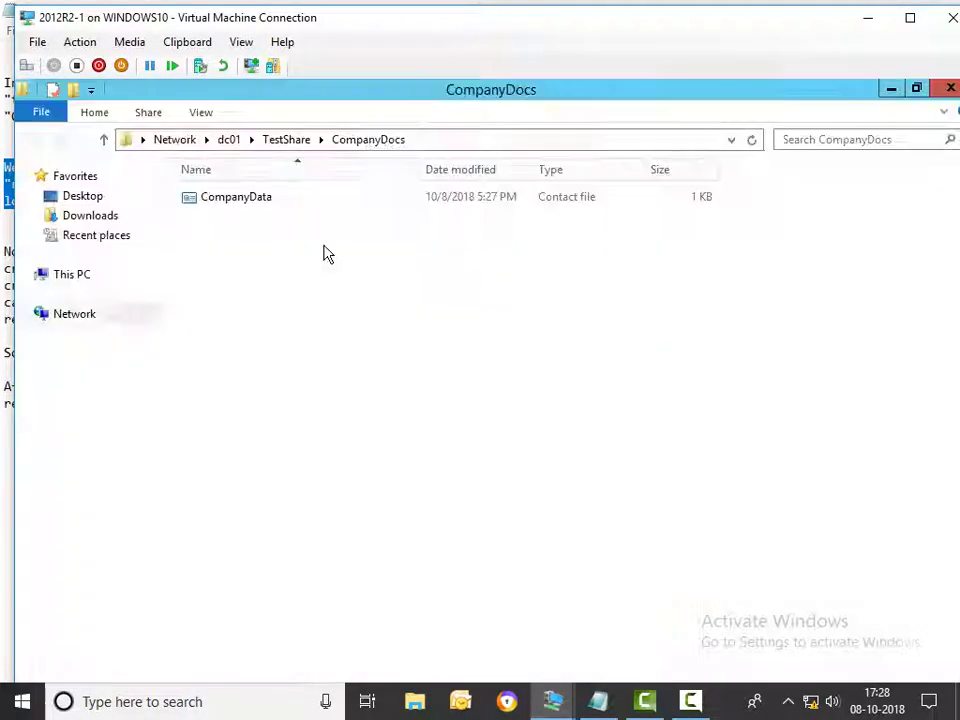
pyautogui.doubleClick(225, 199)
pyautogui.click(616, 162)
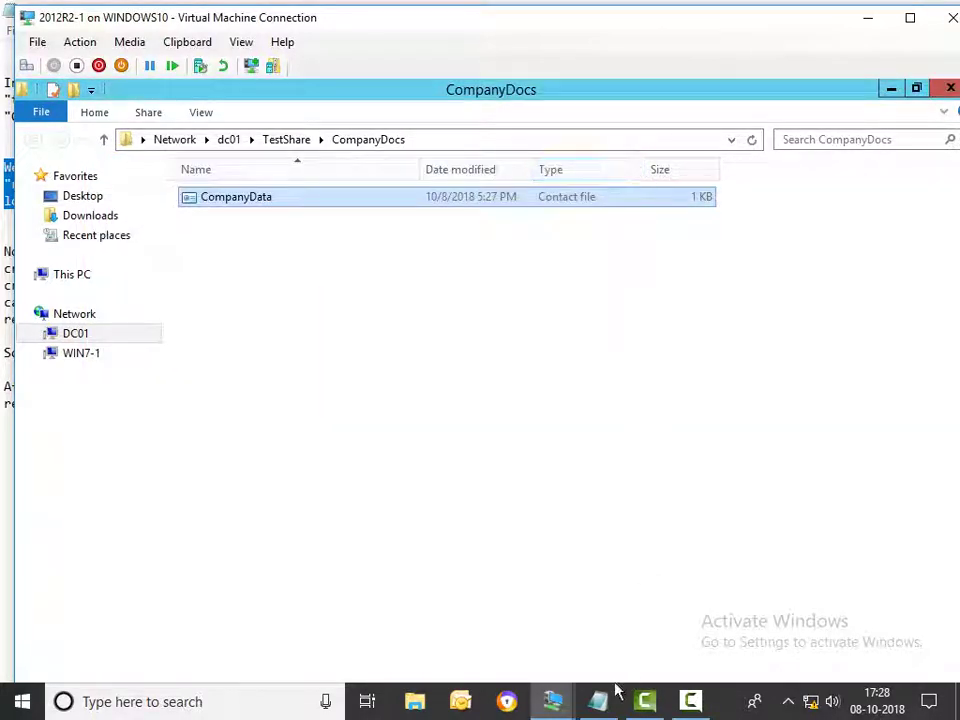
pyautogui.click(600, 700)
pyautogui.moveTo(4, 251); pyautogui.dragTo(297, 323)
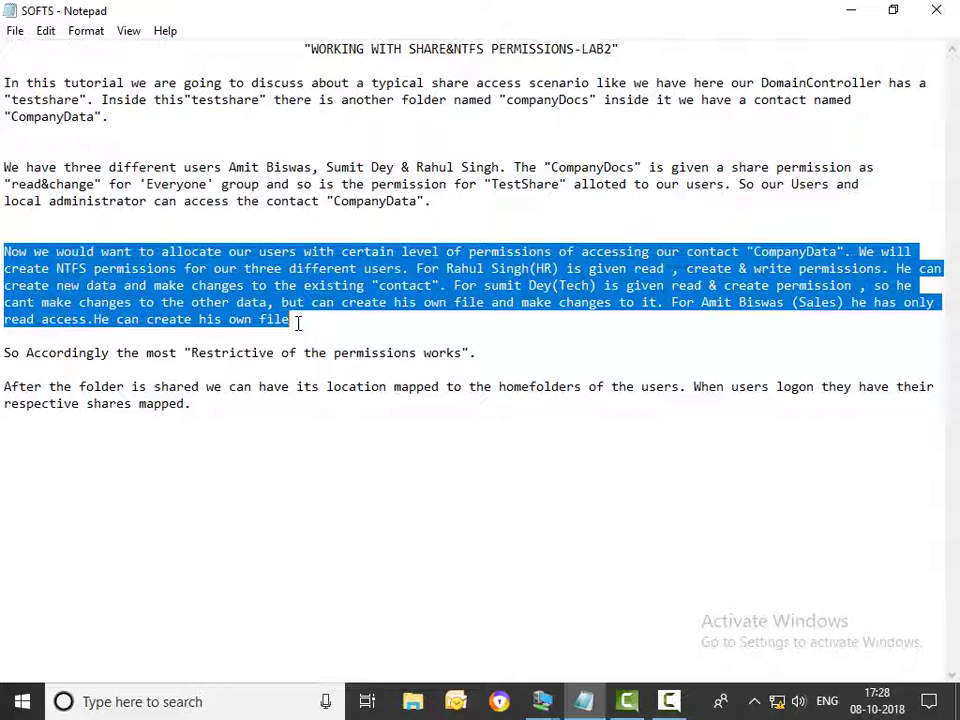
# Review the per-user NTFS paragraph, then go up to dc01's share list in the VM and close it
pyautogui.click(670, 703)
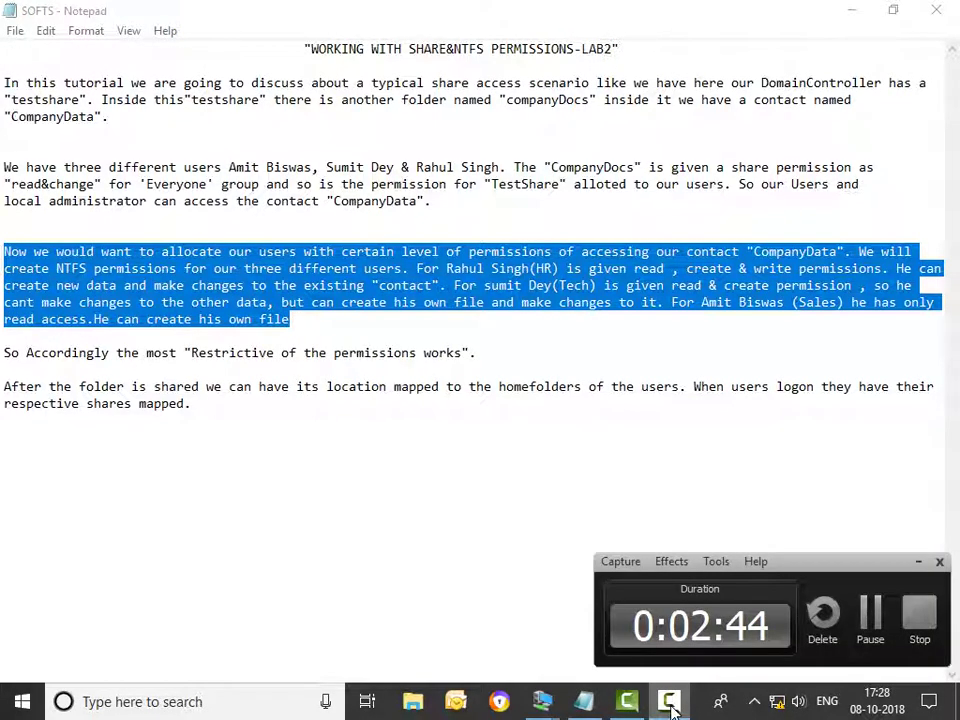
pyautogui.click(670, 703)
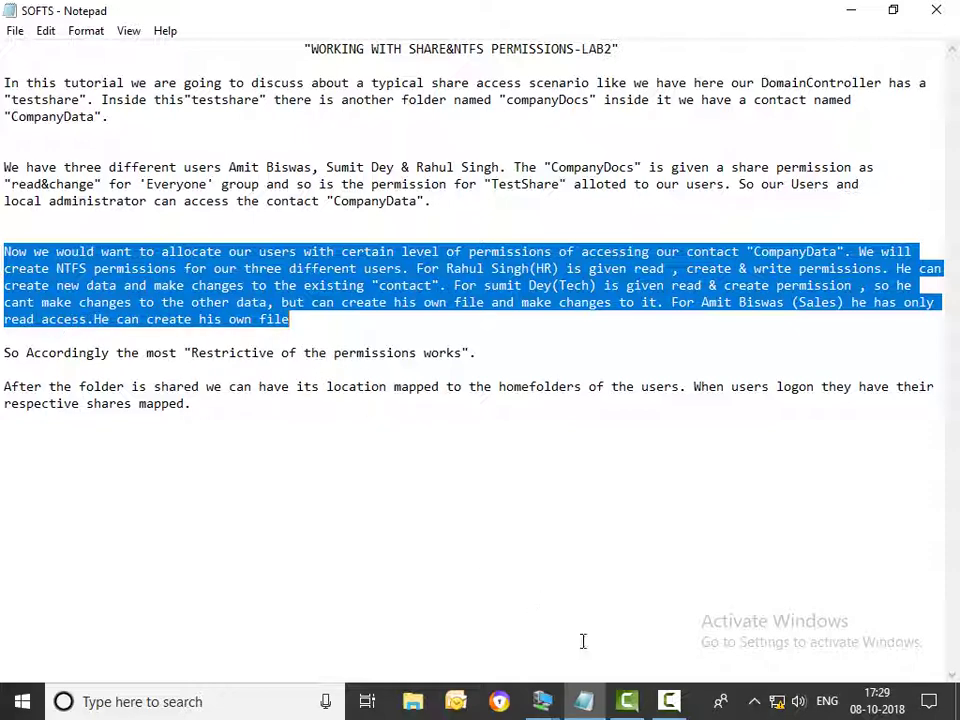
pyautogui.moveTo(544, 700)
pyautogui.click(477, 613)
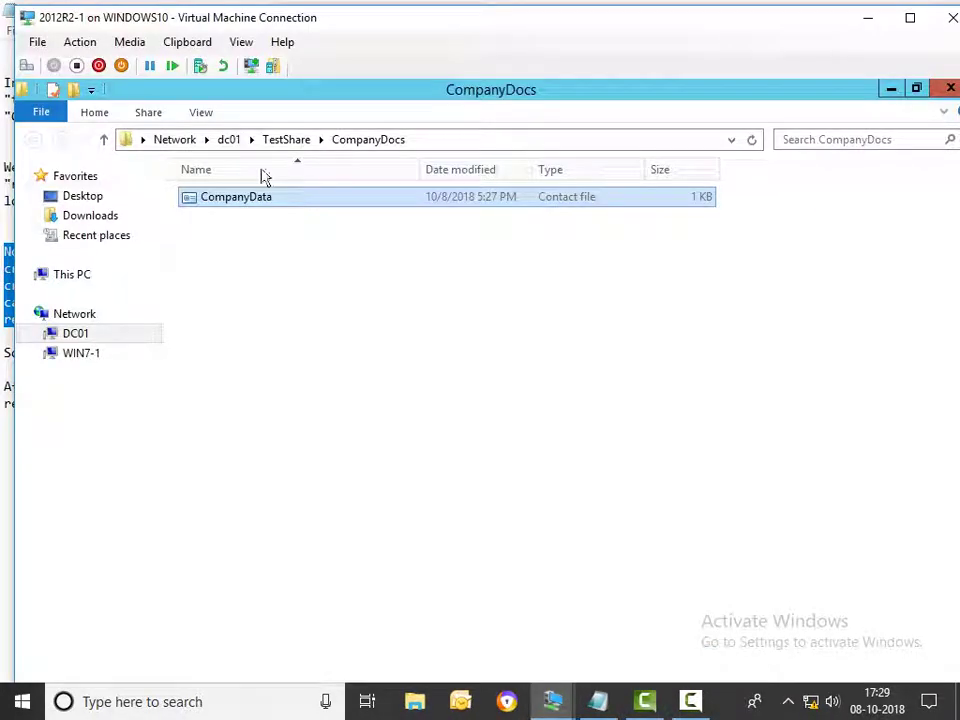
pyautogui.click(103, 138)
pyautogui.click(103, 138)
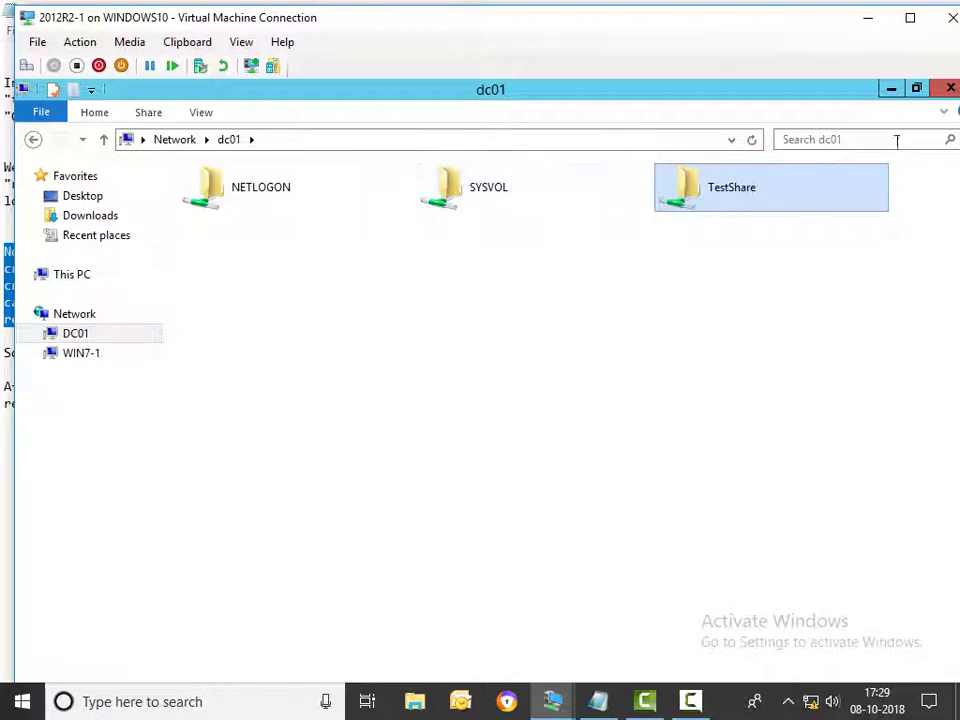
pyautogui.click(950, 88)
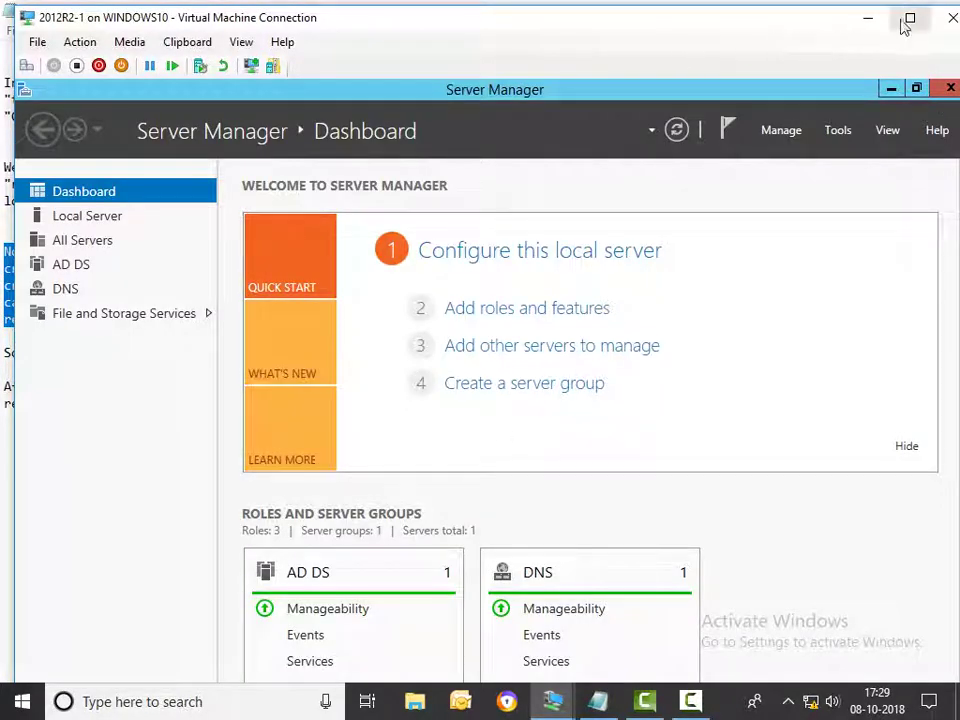
# Review TestShare's NTFS entries in Advanced Security Settings on New Volume (E:), then cancel out
pyautogui.click(910, 17)
pyautogui.click(192, 703)
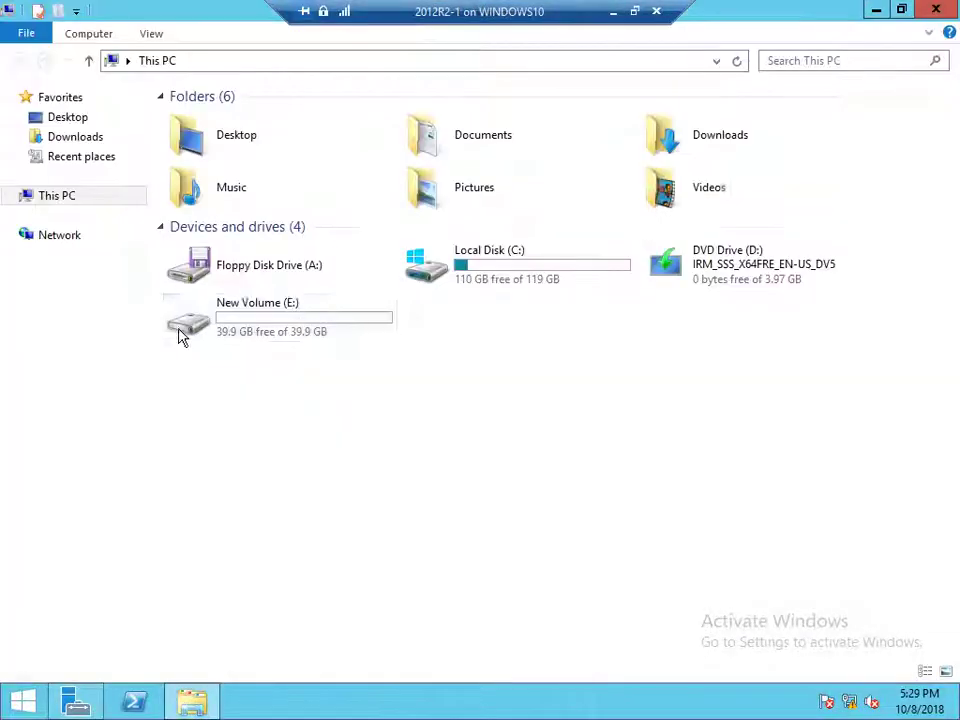
pyautogui.doubleClick(305, 321)
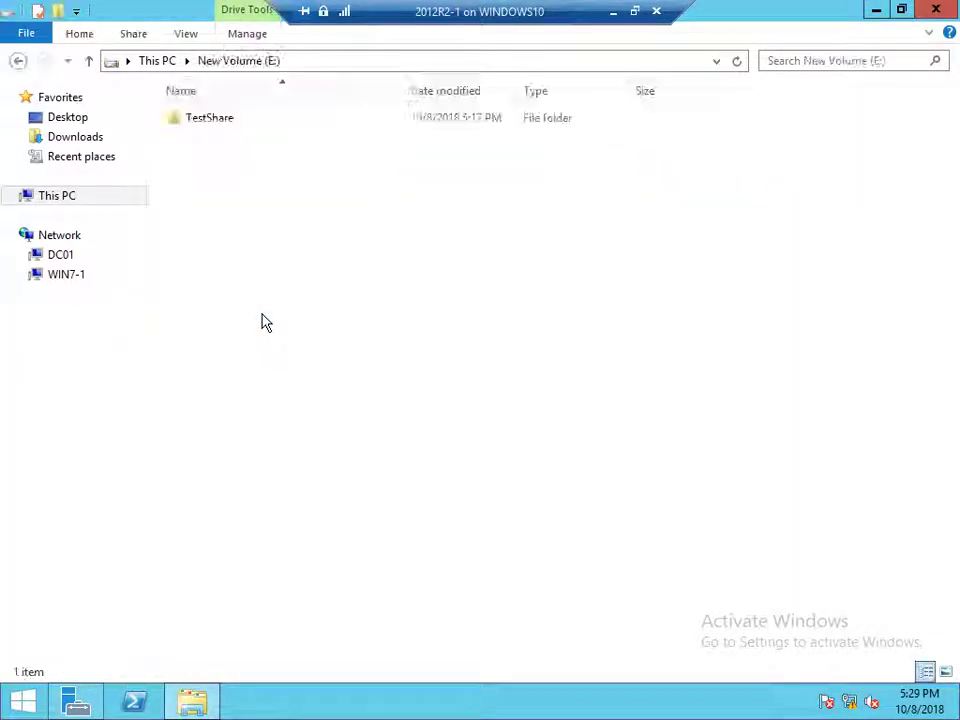
pyautogui.rightClick(219, 126)
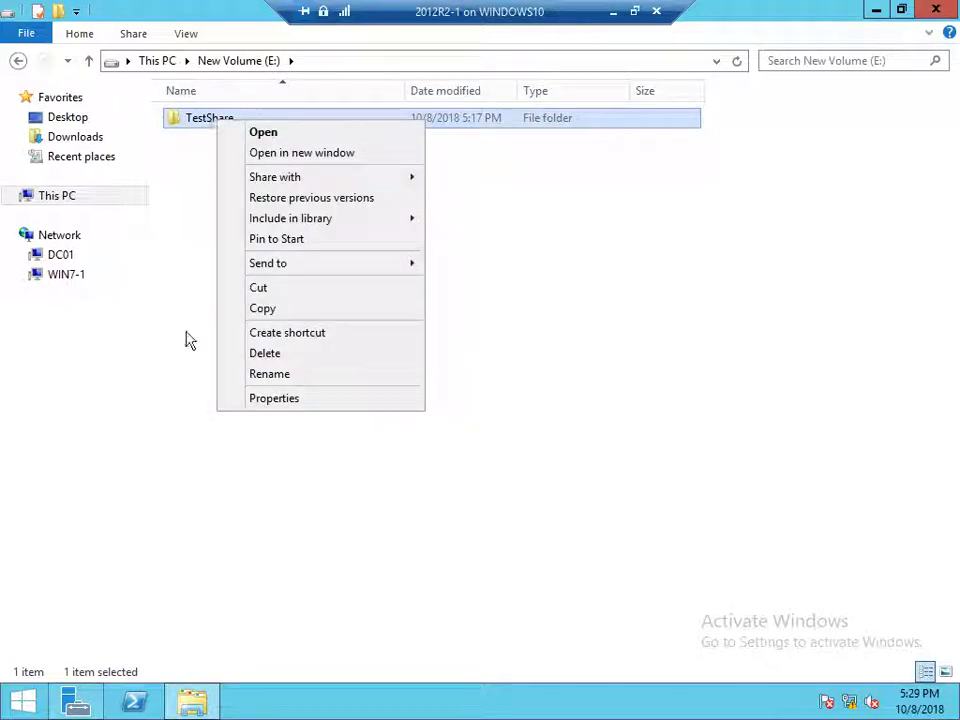
pyautogui.click(268, 398)
pyautogui.click(345, 167)
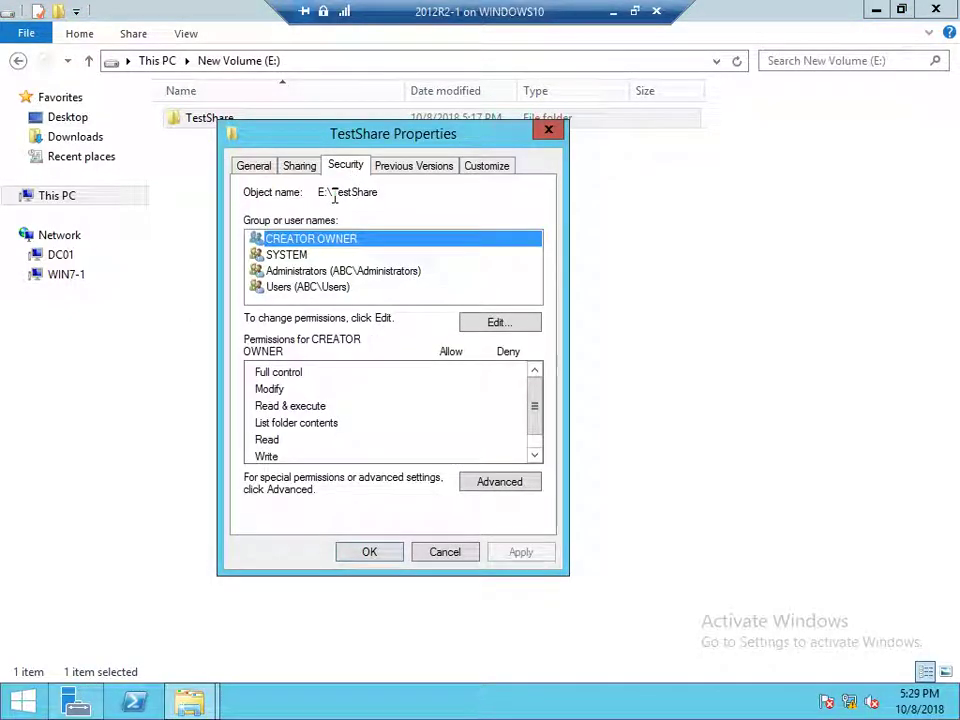
pyautogui.click(500, 483)
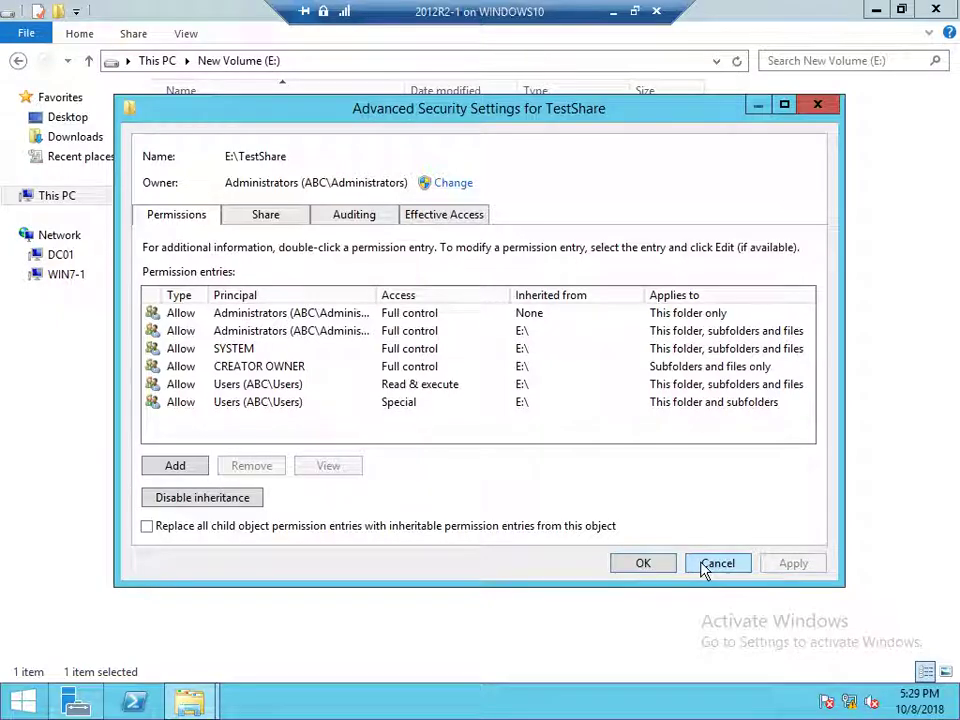
pyautogui.click(712, 567)
pyautogui.click(452, 551)
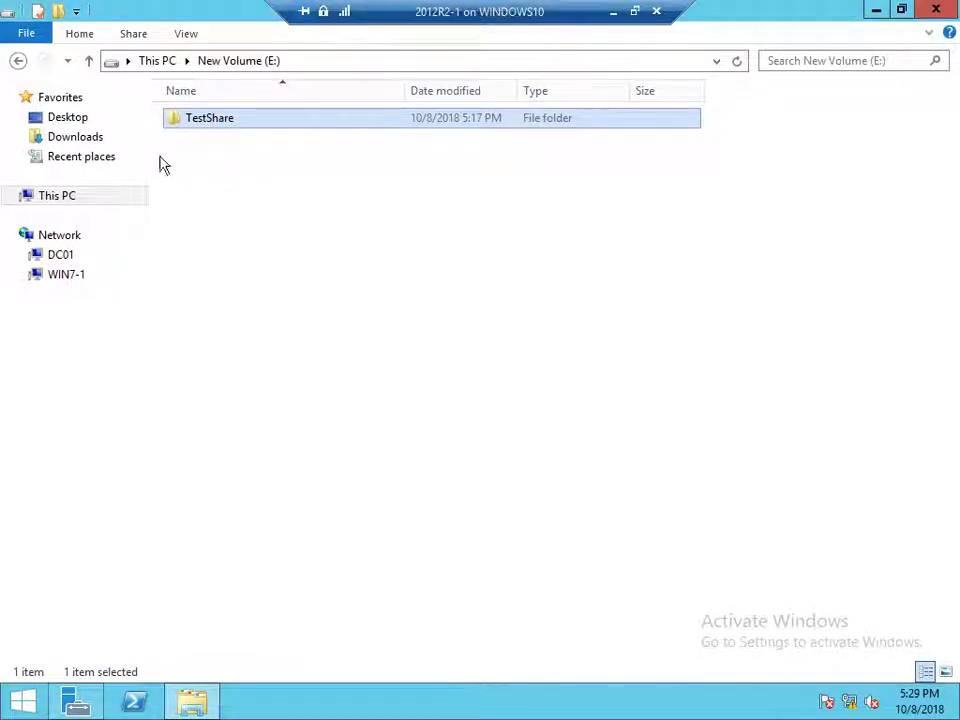
# Browse This PC > New Volume (E:) > TestShare to confirm CompanyDocs, then right-click TestShare
pyautogui.click(89, 61)
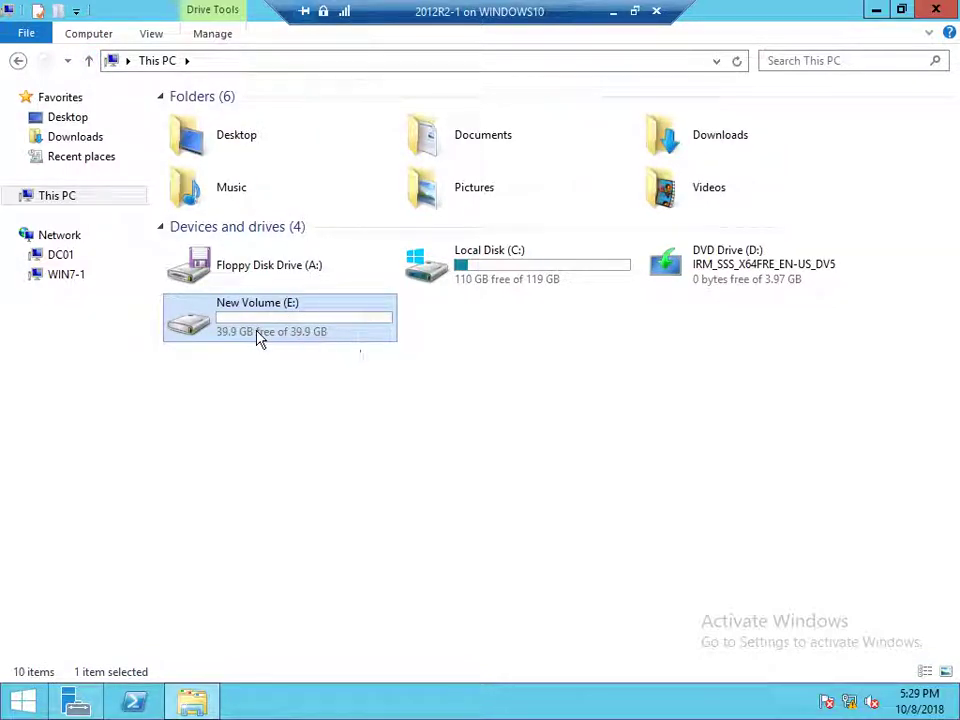
pyautogui.doubleClick(258, 338)
pyautogui.doubleClick(226, 121)
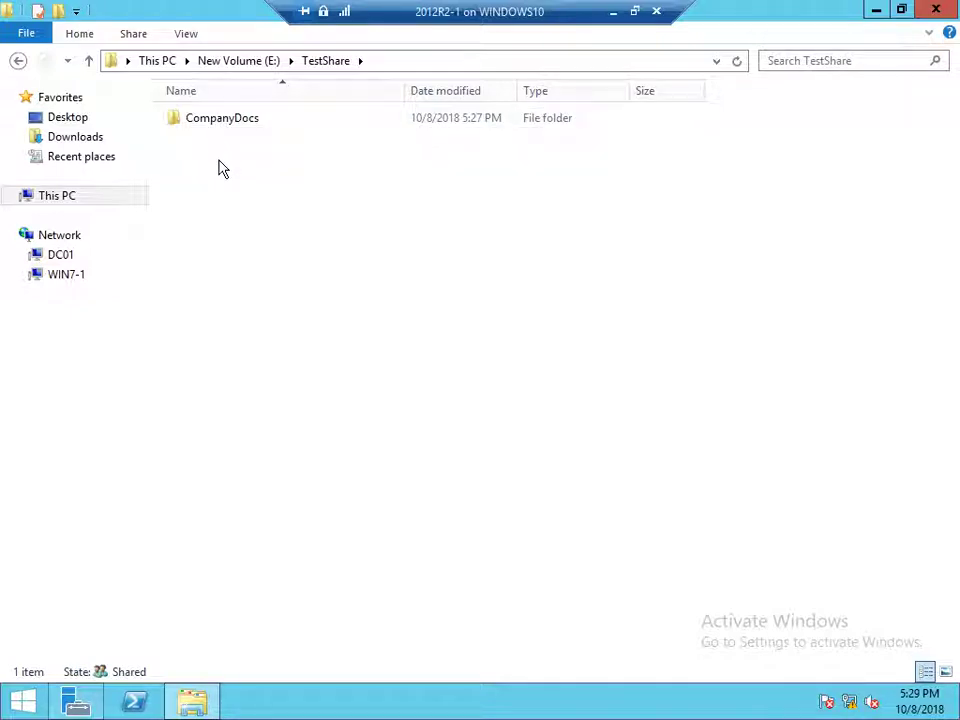
pyautogui.click(92, 67)
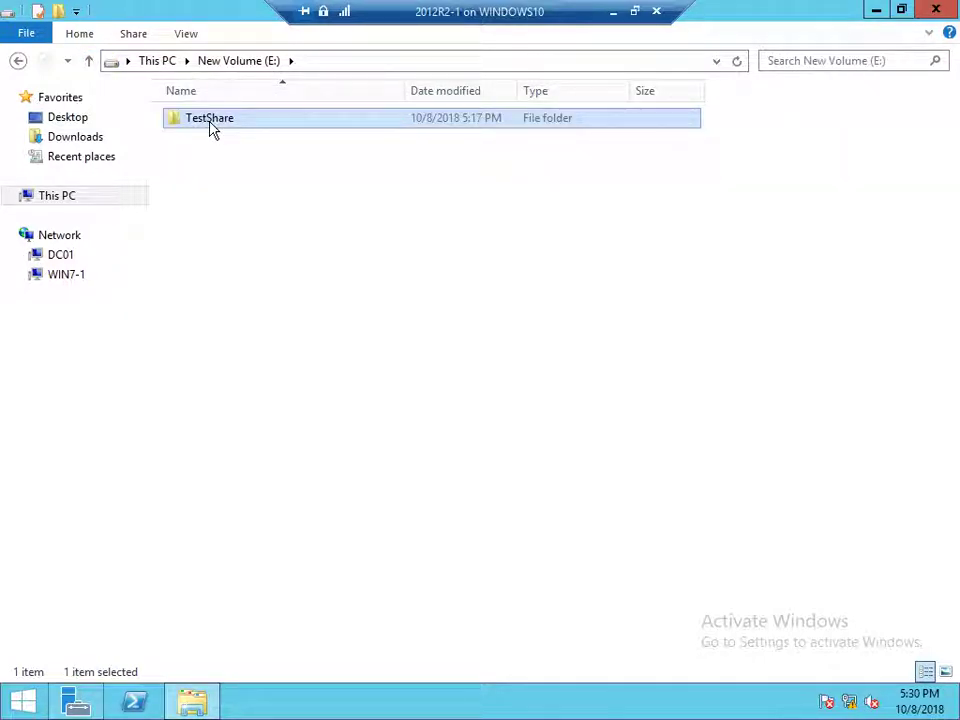
pyautogui.rightClick(211, 127)
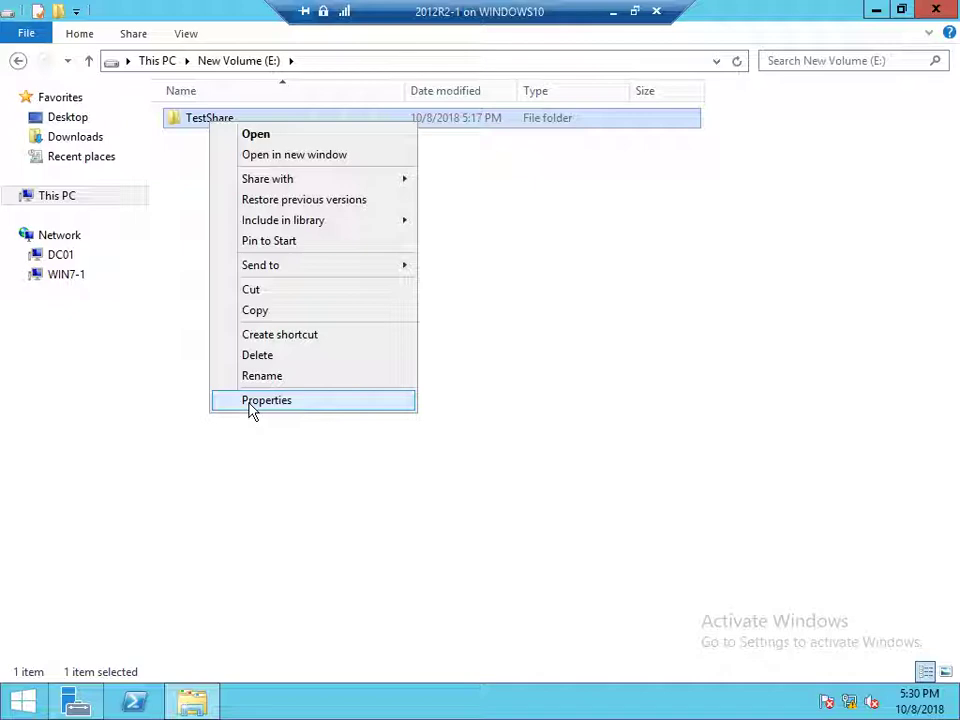
pyautogui.click(252, 401)
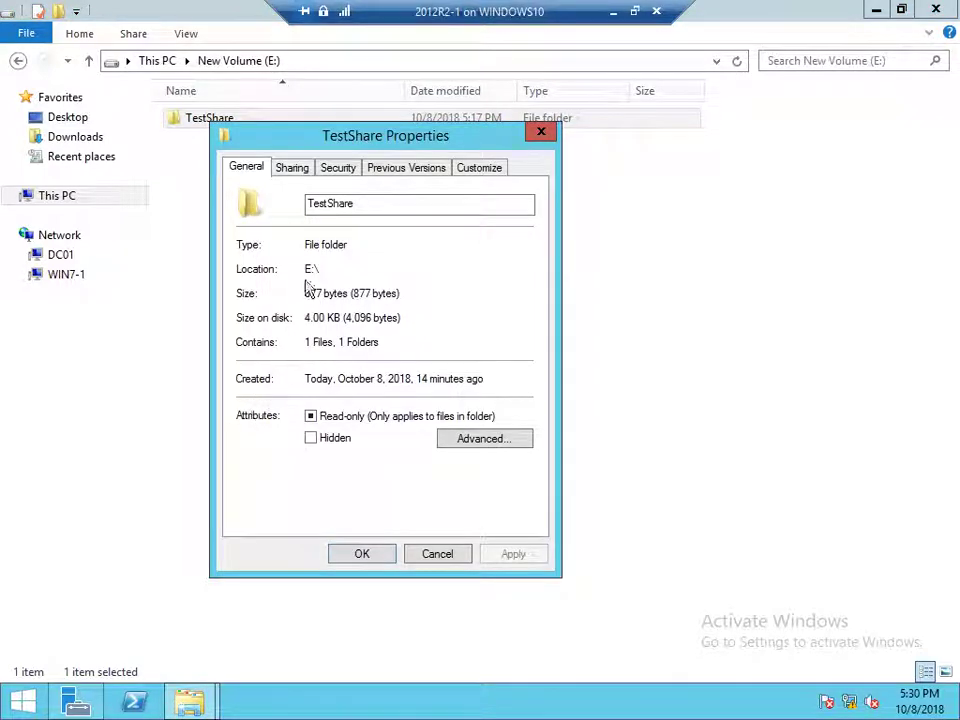
pyautogui.click(337, 166)
pyautogui.click(489, 484)
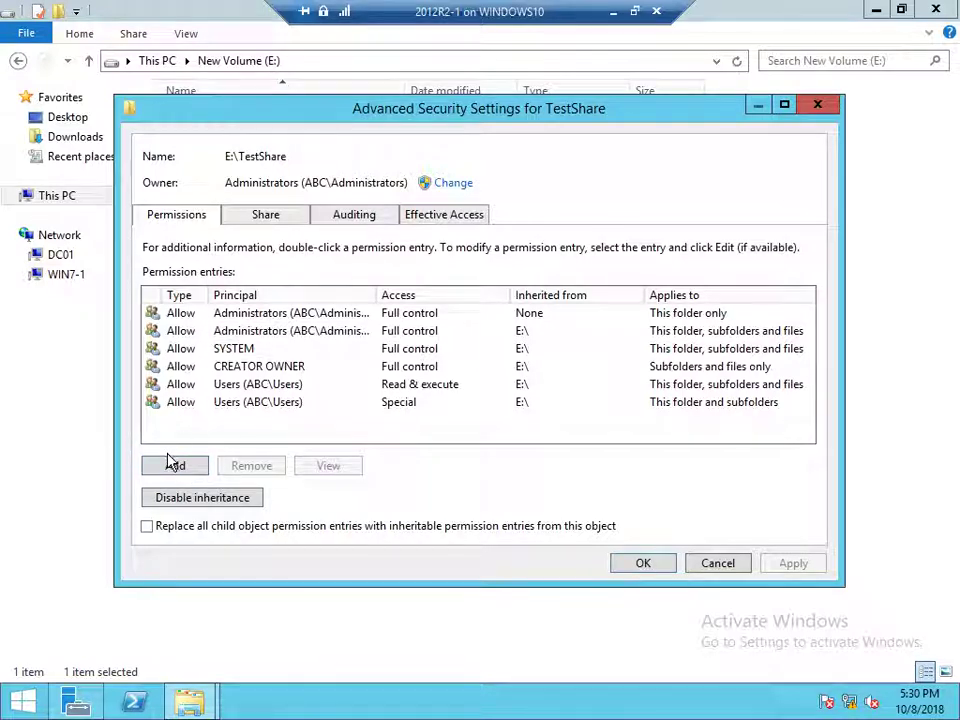
pyautogui.click(172, 462)
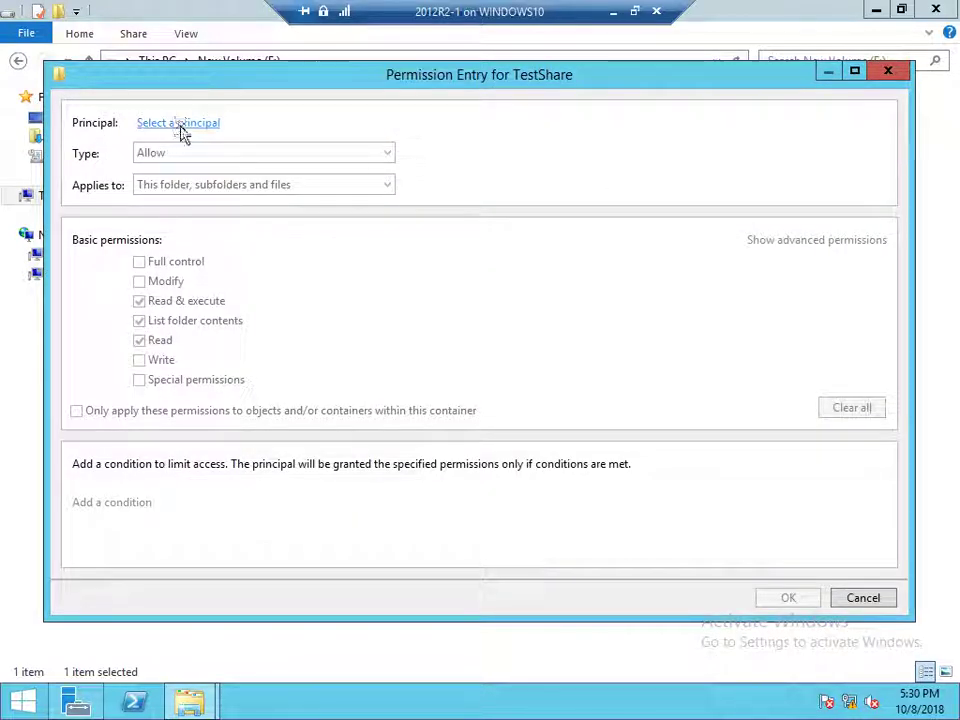
pyautogui.click(180, 123)
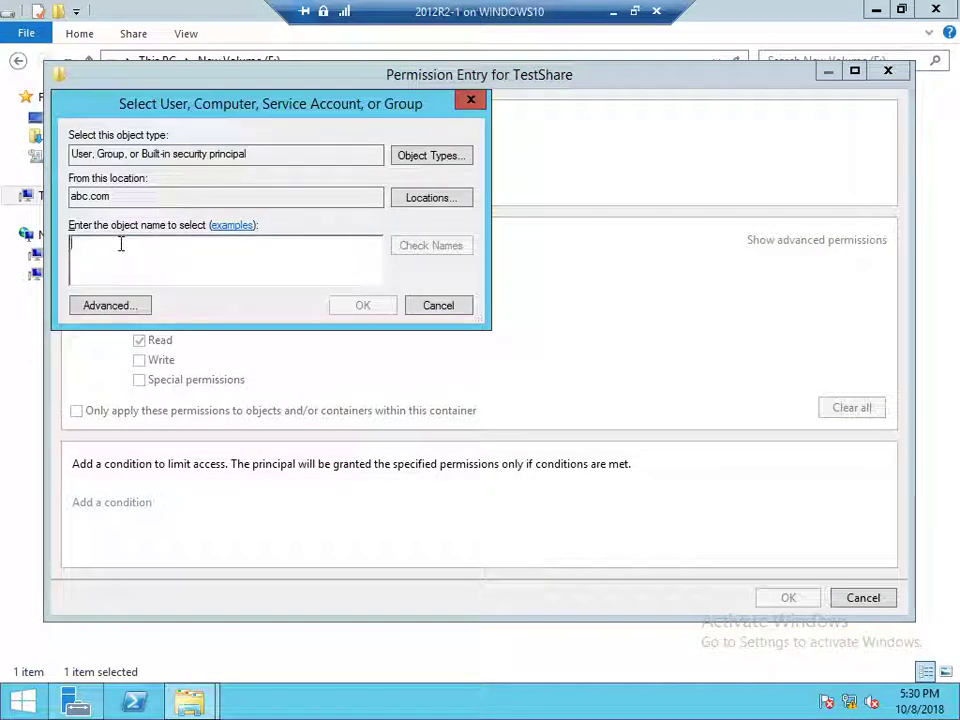
pyautogui.write('rahul')
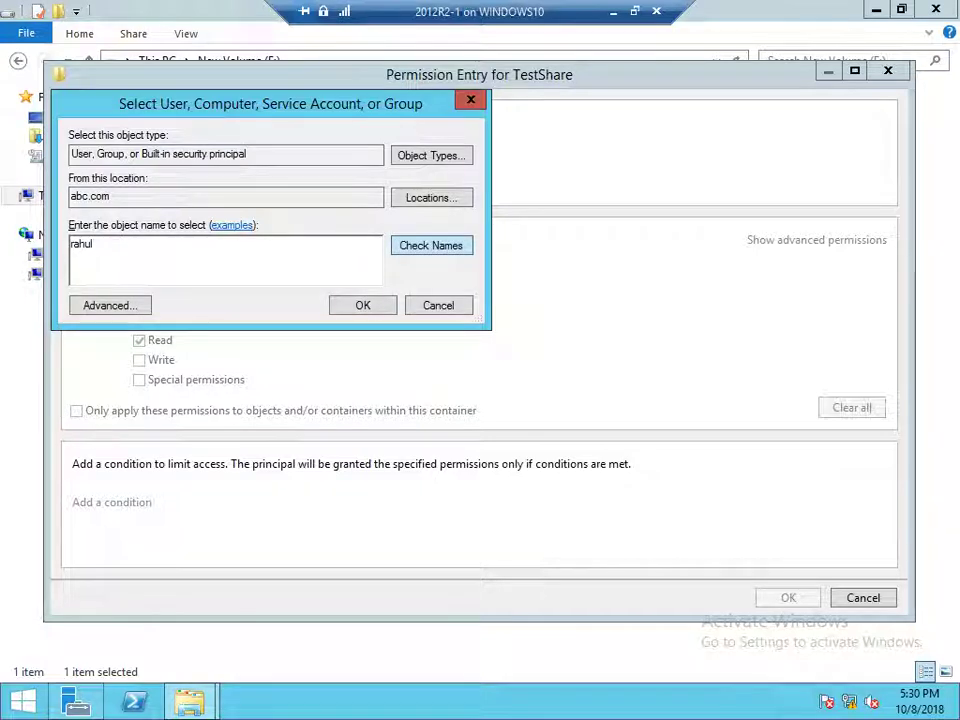
pyautogui.hotkey('ctrl', 'k')
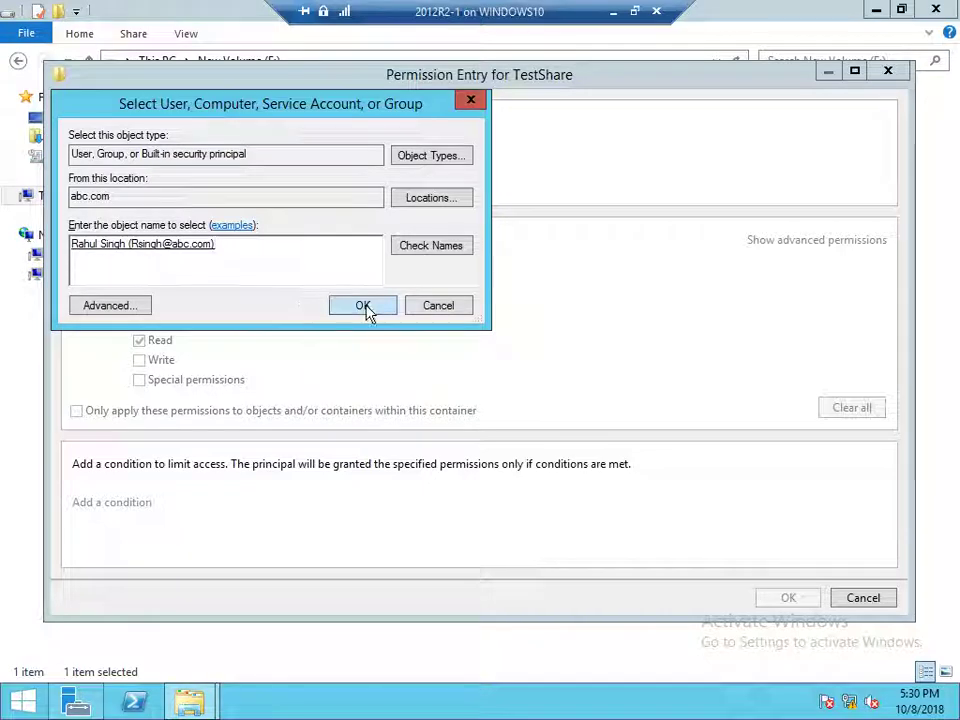
pyautogui.click(364, 308)
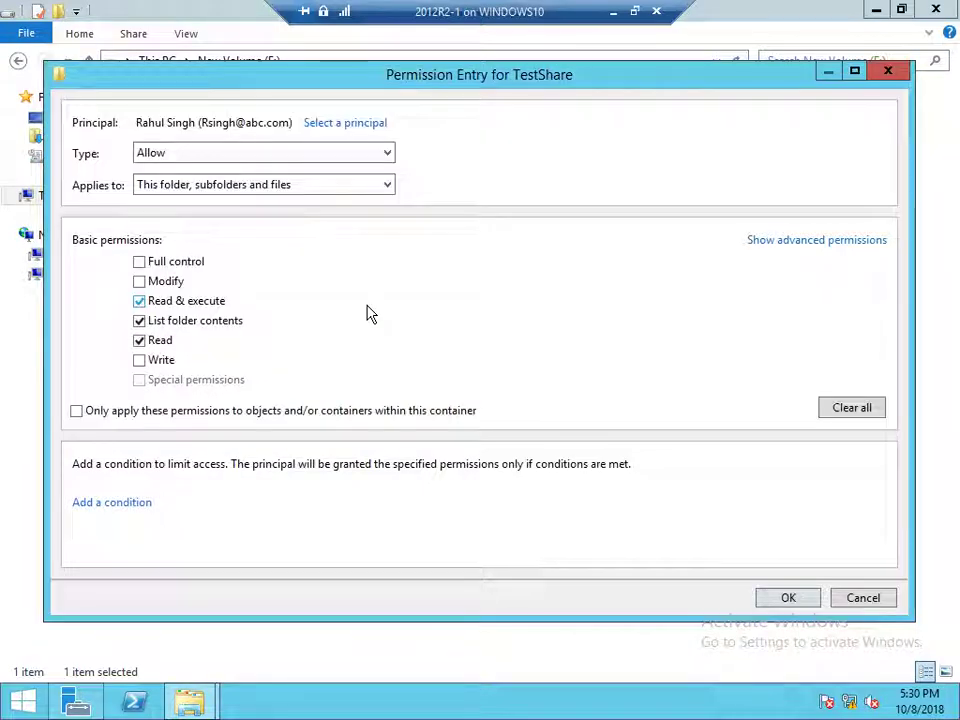
pyautogui.click(786, 242)
pyautogui.click(139, 360)
pyautogui.click(139, 379)
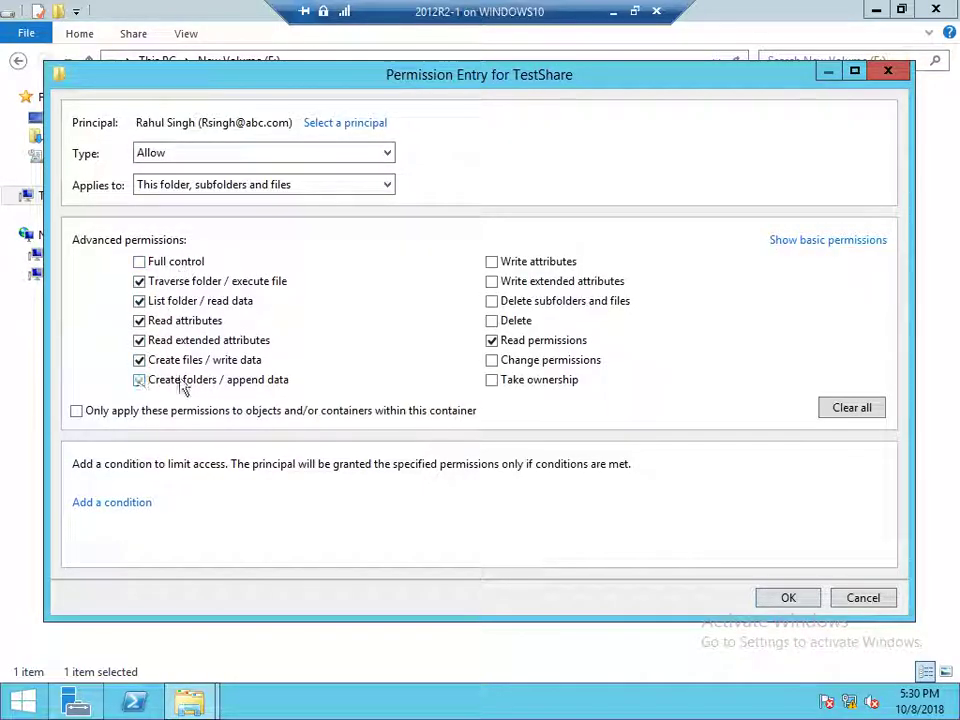
pyautogui.click(491, 264)
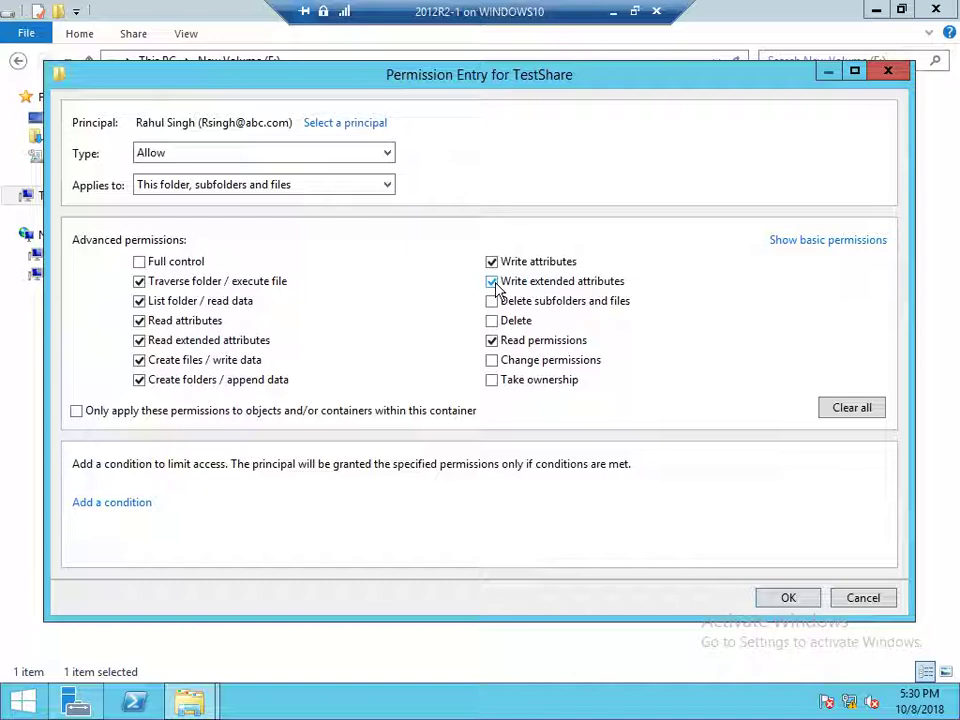
pyautogui.click(842, 598)
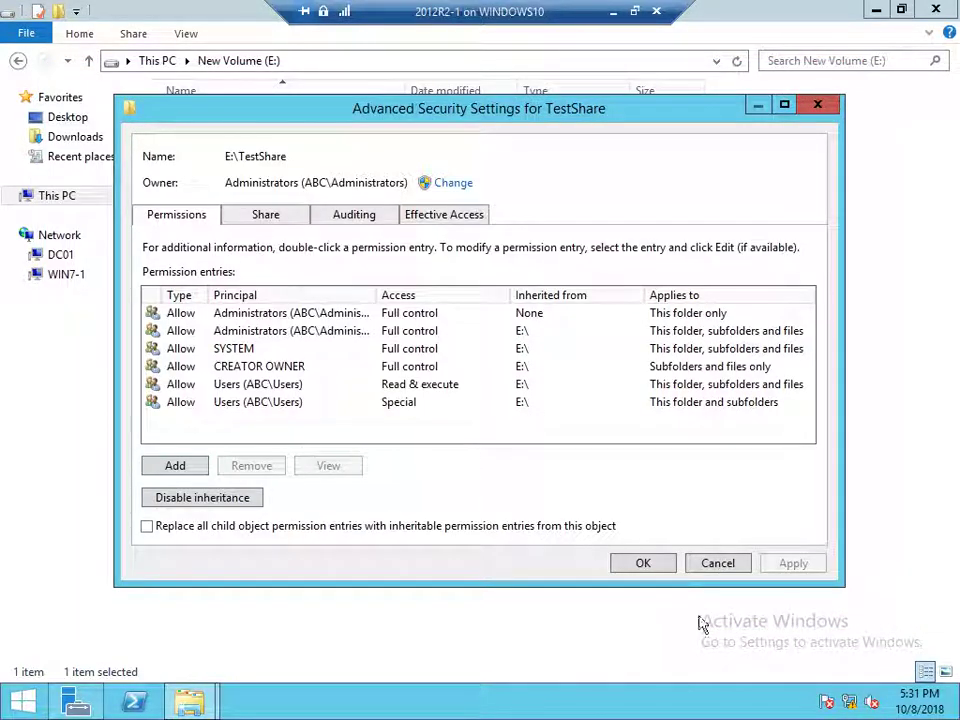
pyautogui.click(716, 564)
pyautogui.click(435, 553)
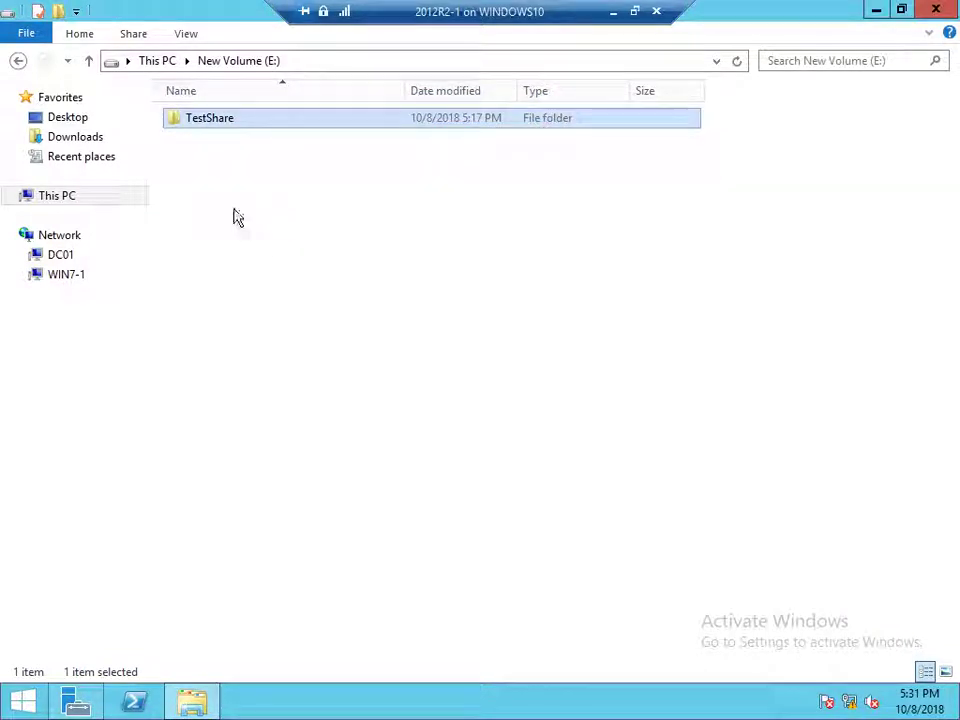
# Open the Advanced Security Settings for the CompanyDocs folder inside TestShare
pyautogui.doubleClick(201, 122)
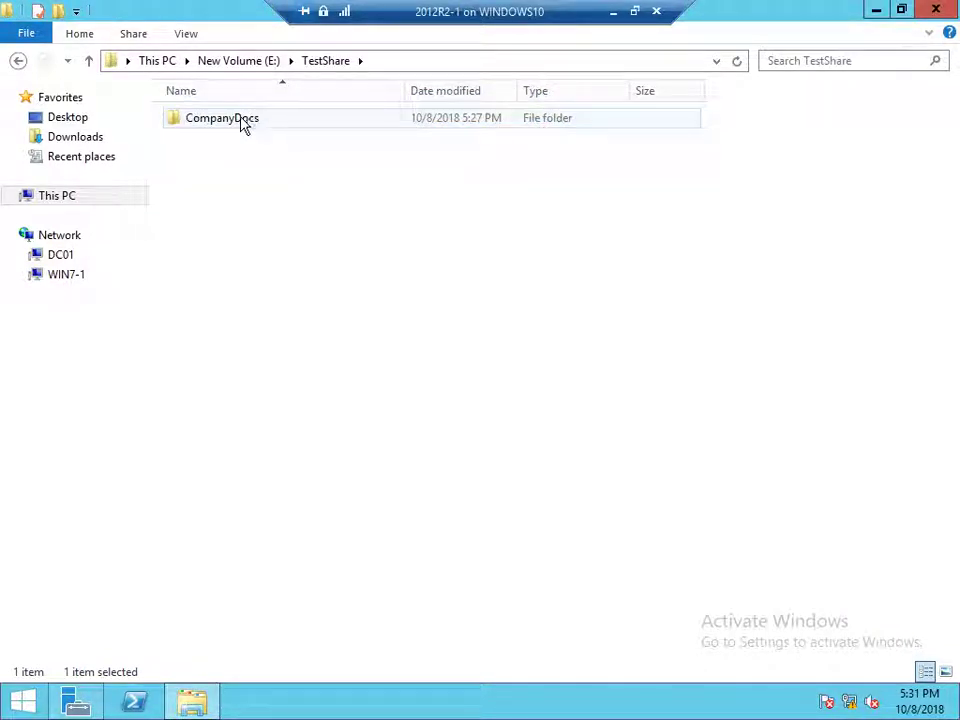
pyautogui.click(203, 122)
pyautogui.rightClick(202, 119)
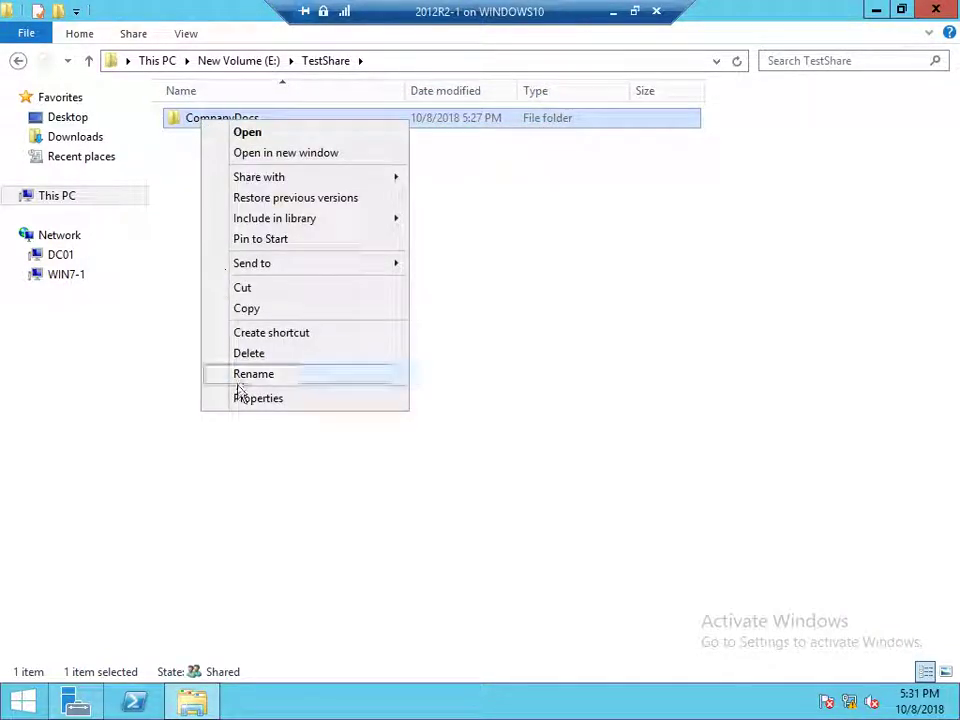
pyautogui.click(244, 397)
pyautogui.click(322, 168)
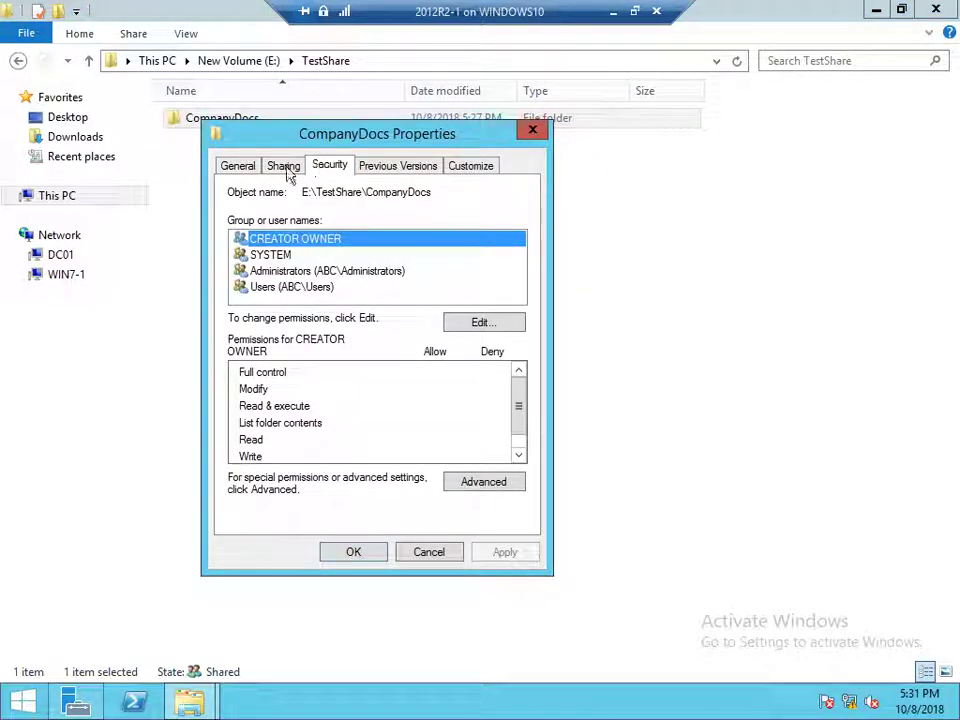
pyautogui.click(285, 168)
pyautogui.click(328, 168)
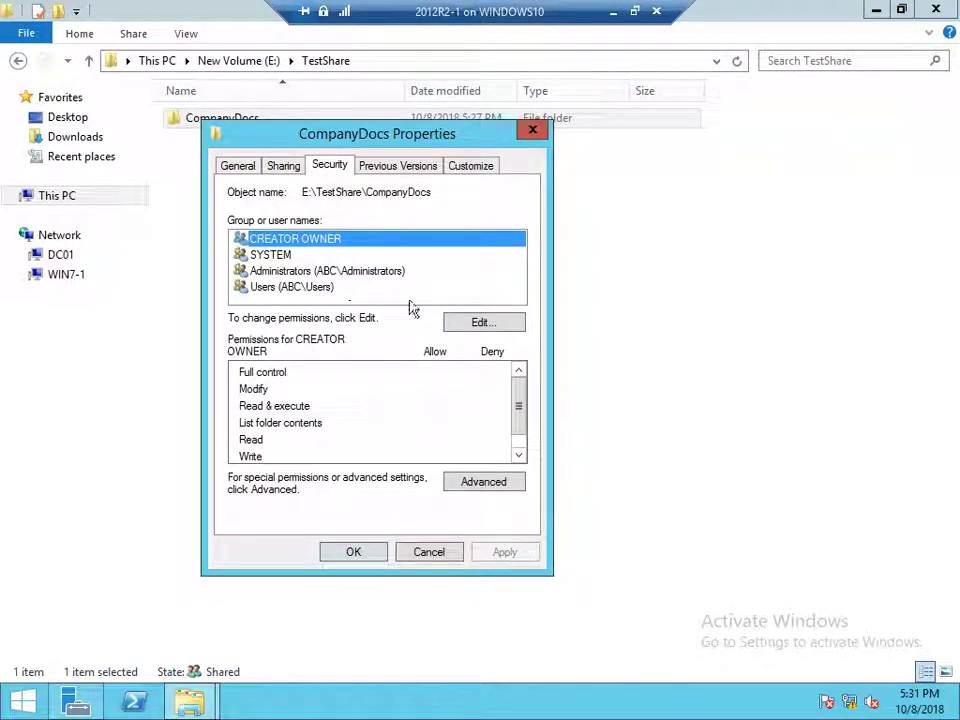
pyautogui.click(470, 483)
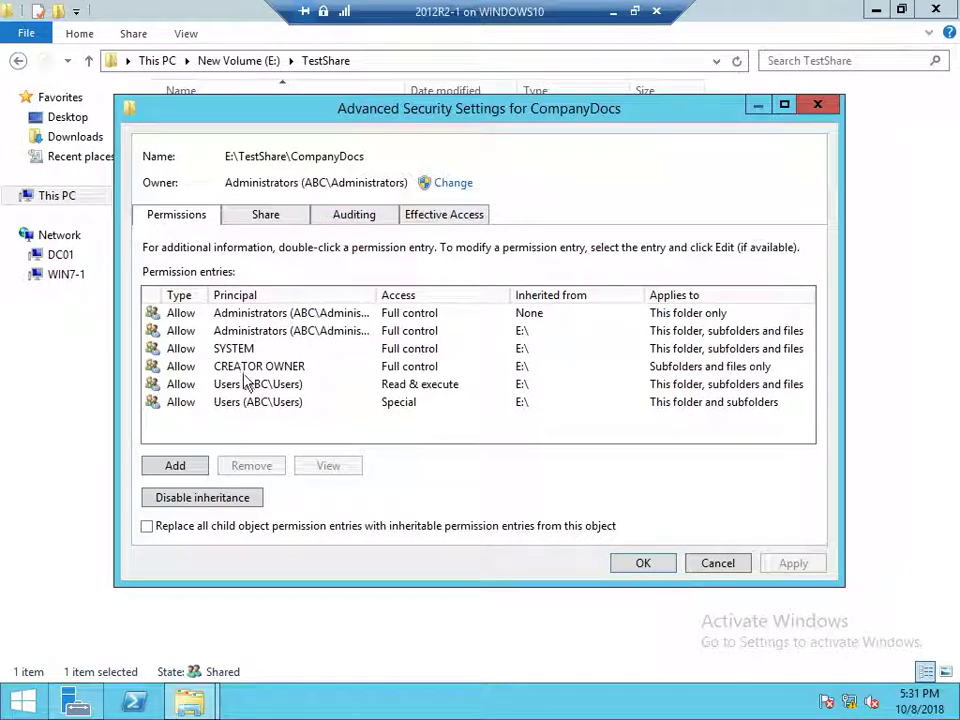
# Add an entry letting the domain user create files/folders and write attributes and extended attributes
pyautogui.click(178, 466)
pyautogui.click(196, 122)
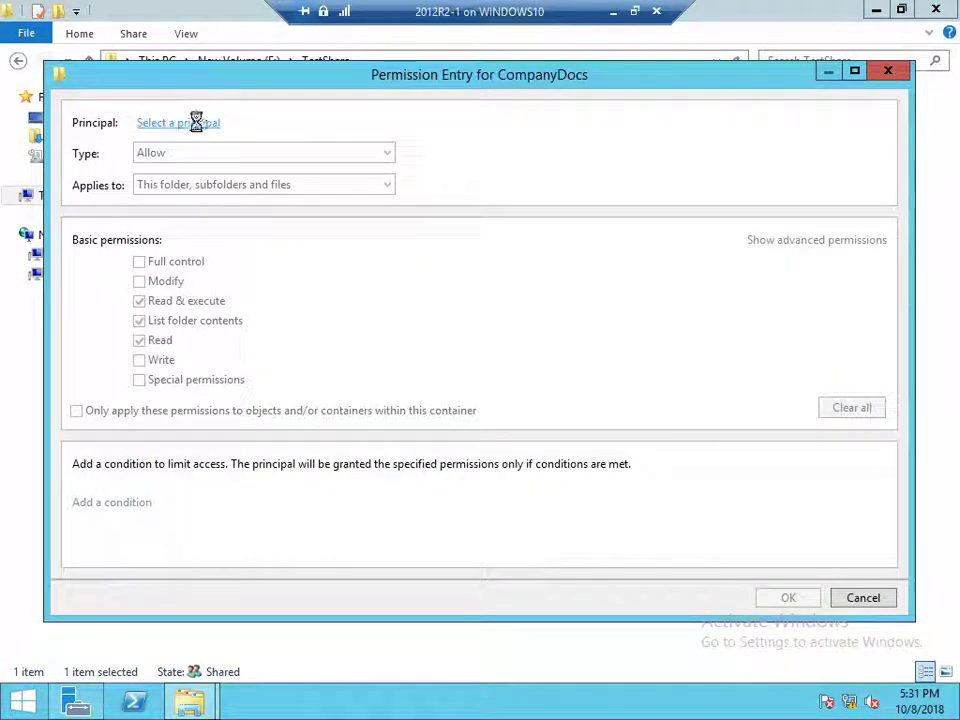
pyautogui.write('rahu')
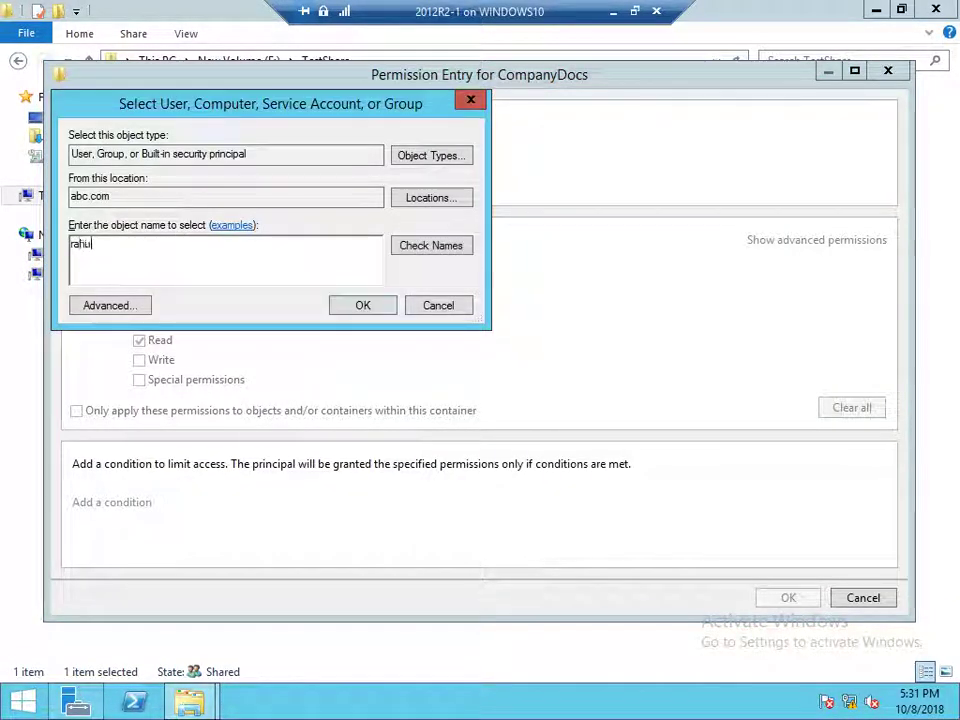
pyautogui.write('l')
pyautogui.hotkey('ctrl', 'k')
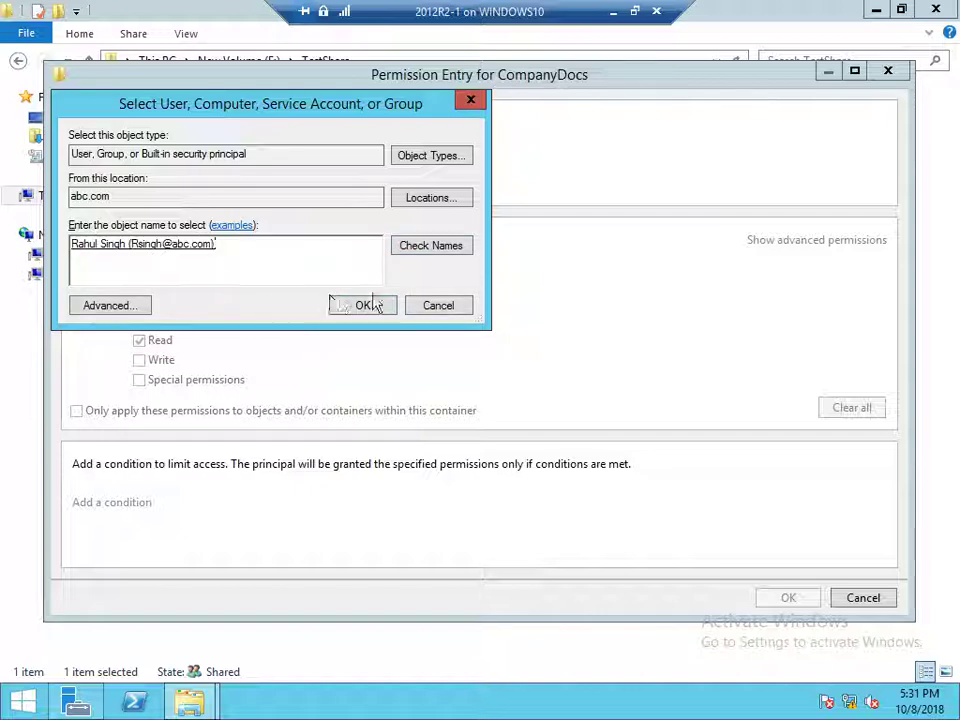
pyautogui.click(363, 305)
pyautogui.click(778, 242)
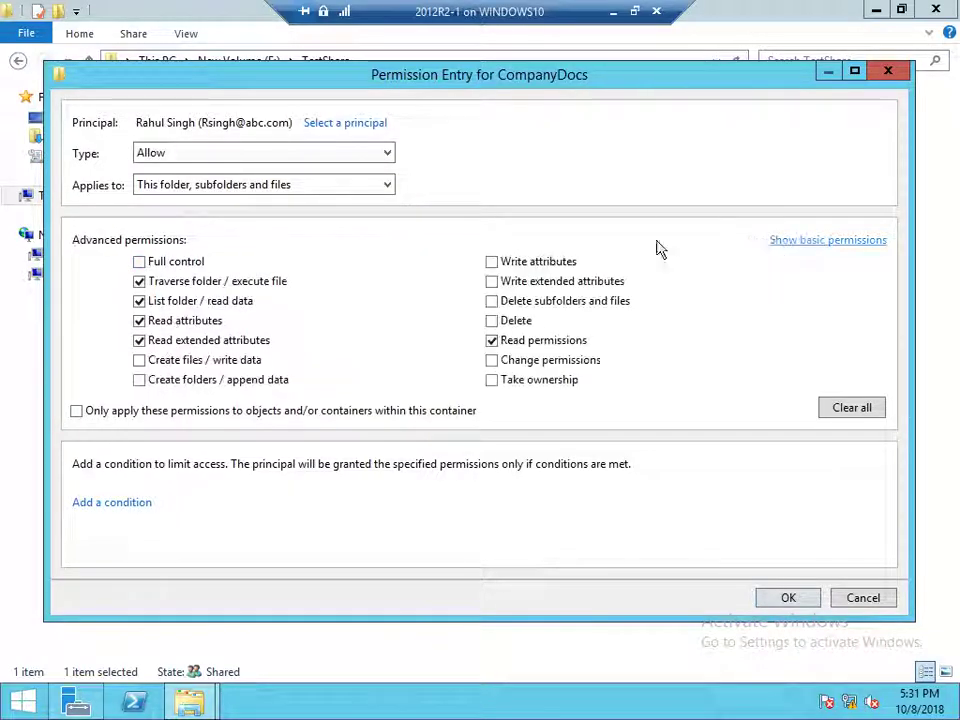
pyautogui.click(139, 360)
pyautogui.click(139, 380)
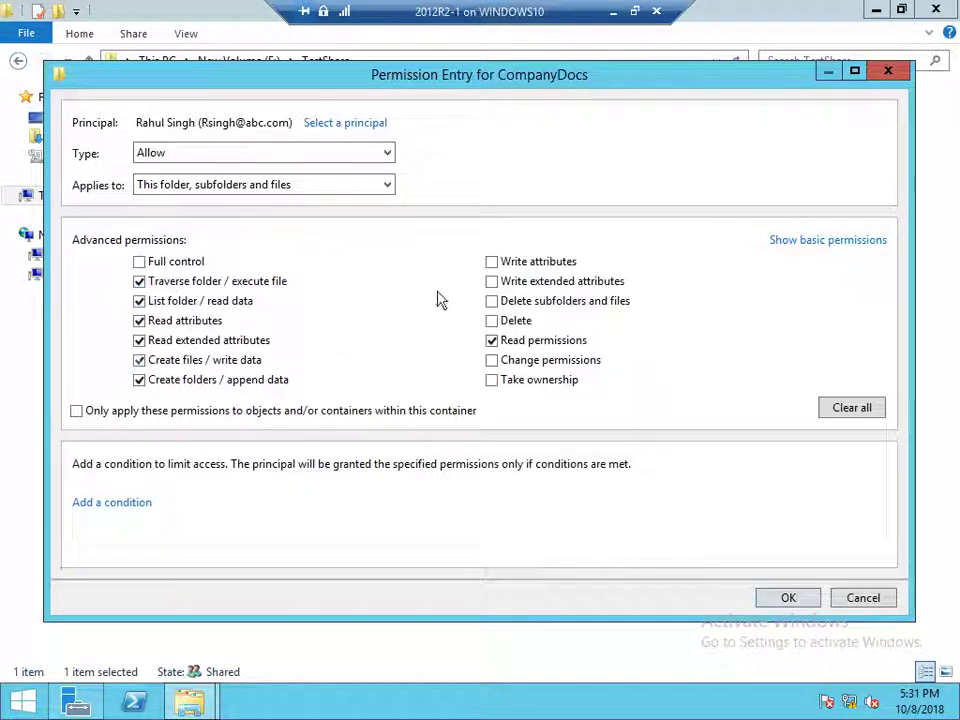
pyautogui.click(491, 261)
pyautogui.click(492, 281)
pyautogui.click(786, 598)
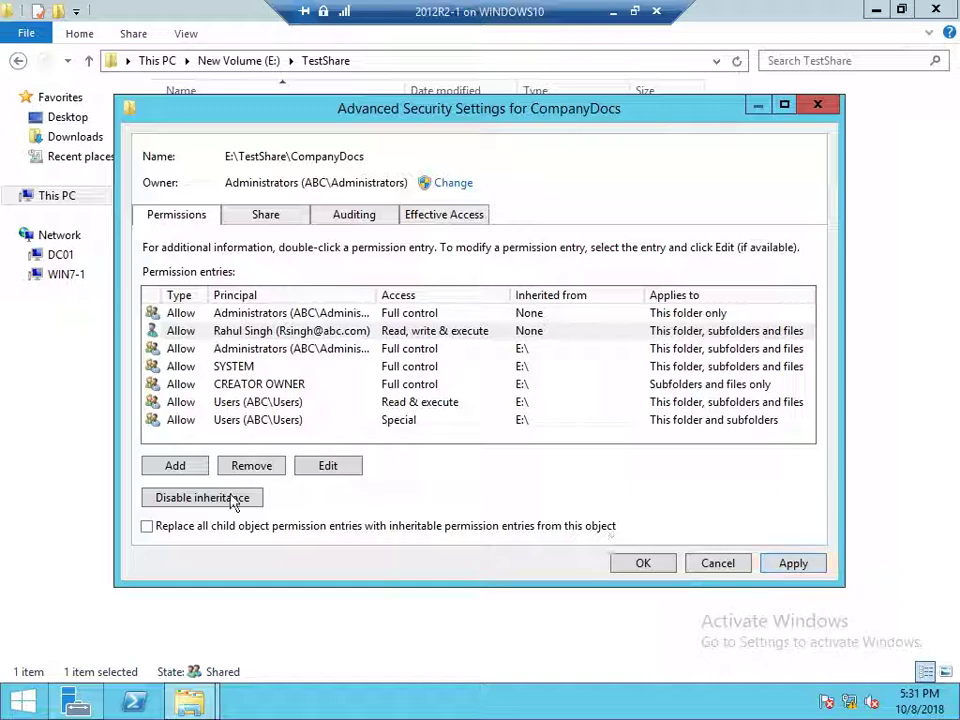
pyautogui.click(175, 465)
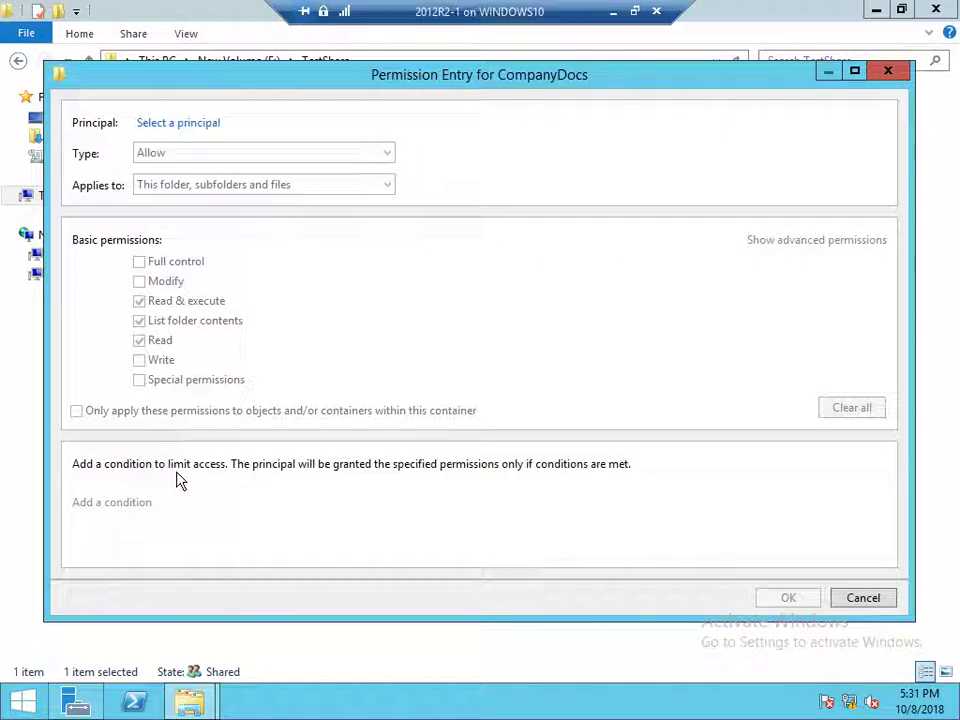
# Add the second domain user to CompanyDocs with Create files and Create folders allowed
pyautogui.click(180, 126)
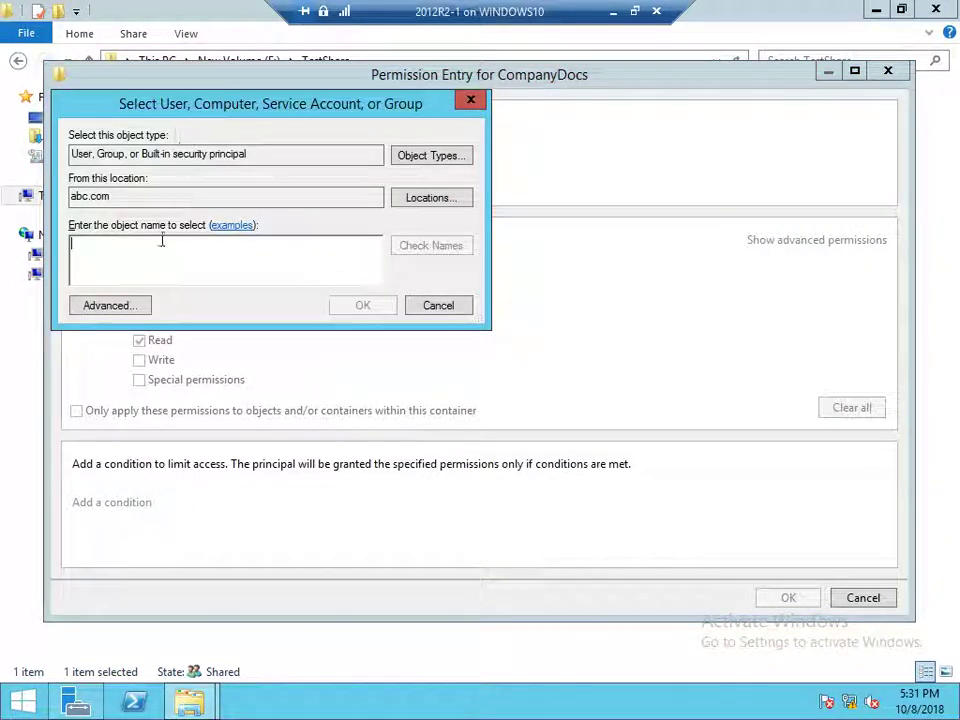
pyautogui.write('sumit')
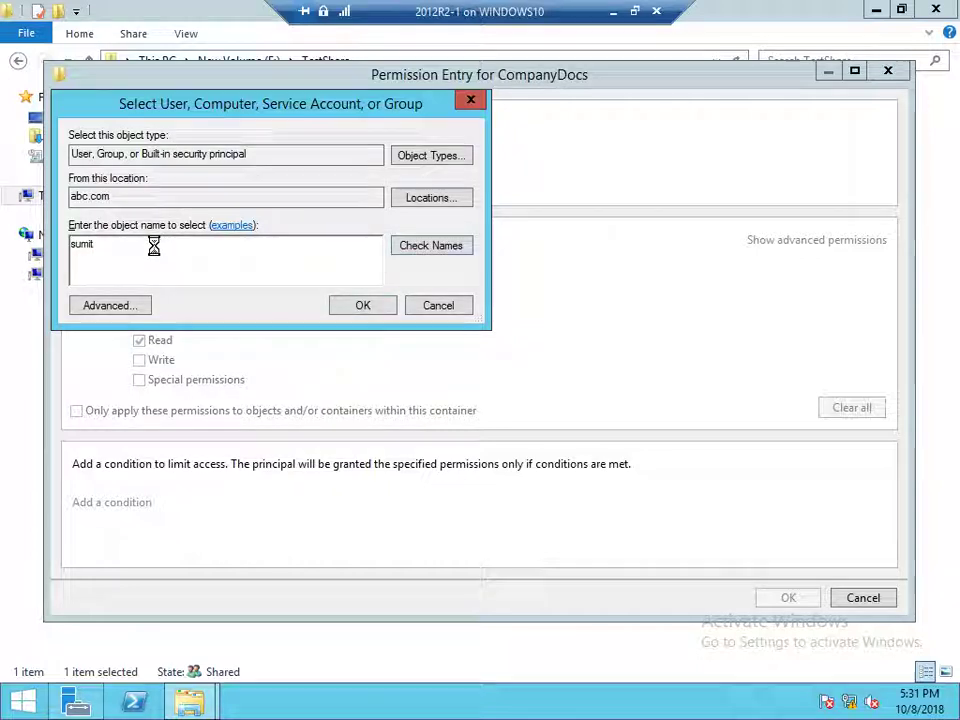
pyautogui.hotkey('ctrl', 'k')
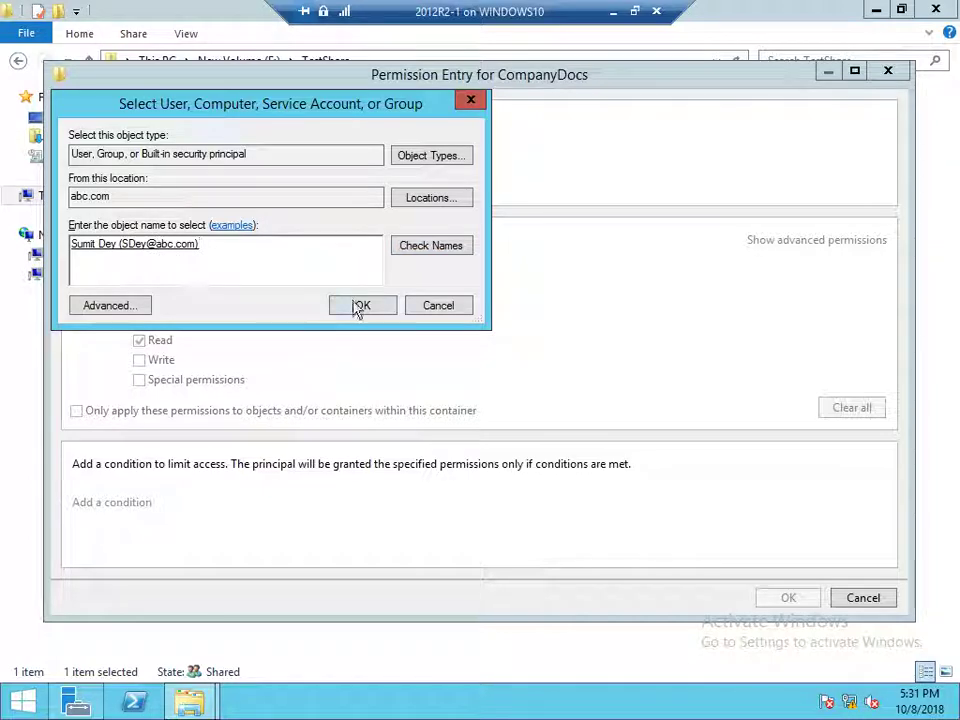
pyautogui.click(360, 306)
pyautogui.click(787, 240)
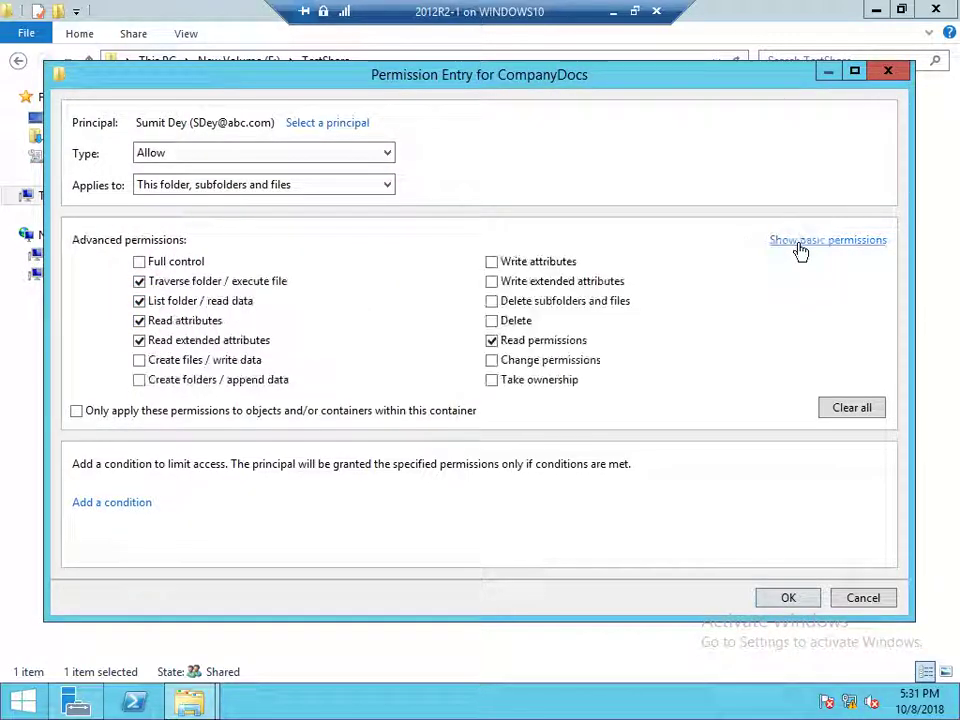
pyautogui.click(150, 361)
pyautogui.click(155, 385)
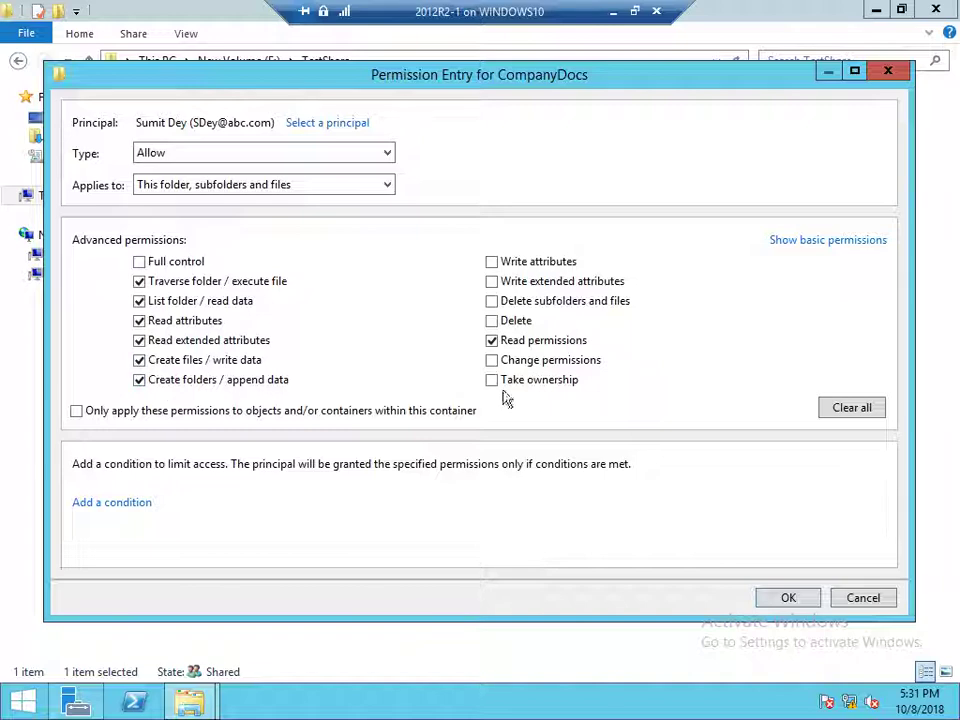
pyautogui.click(800, 603)
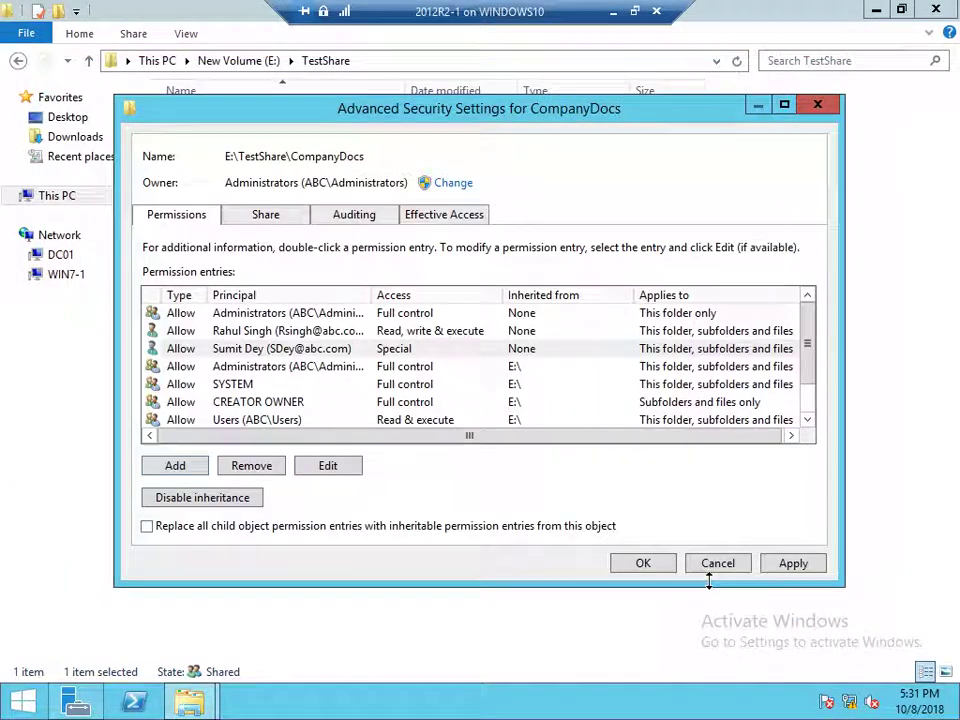
# Start a third permission entry and pick the Sales user from the matching names found
pyautogui.click(178, 466)
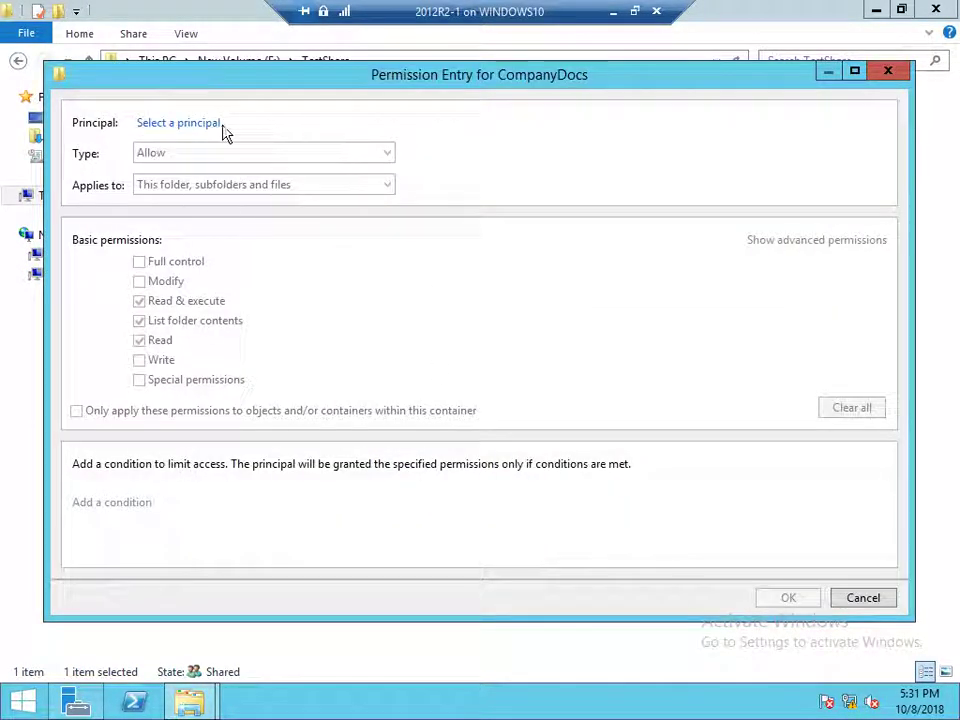
pyautogui.click(212, 124)
pyautogui.write('a')
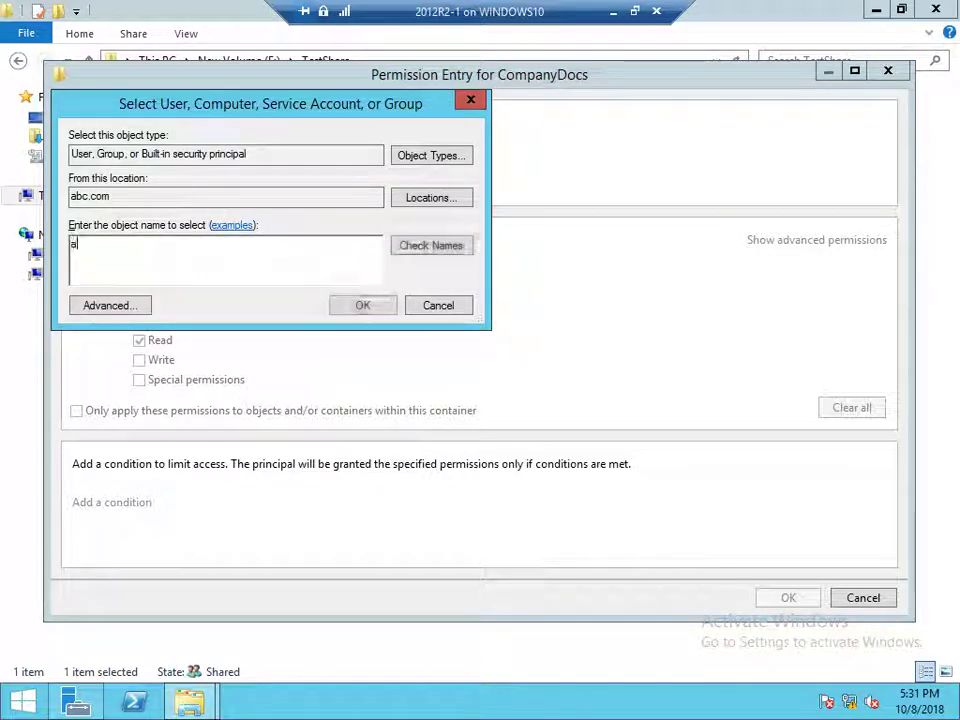
pyautogui.write('mit')
pyautogui.press('Return')
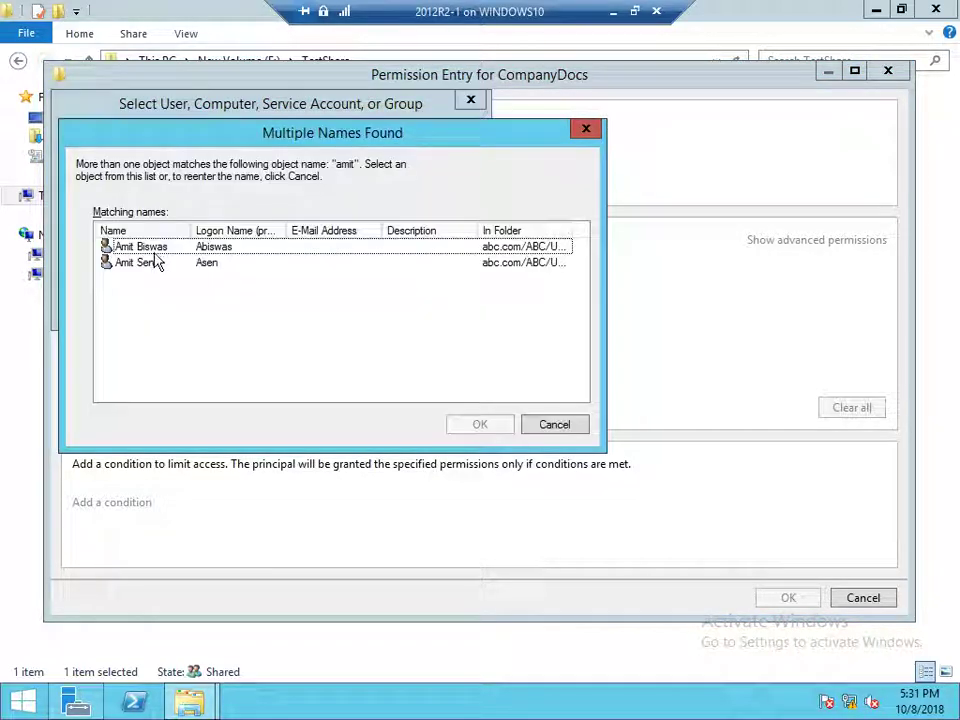
pyautogui.click(162, 248)
pyautogui.click(460, 427)
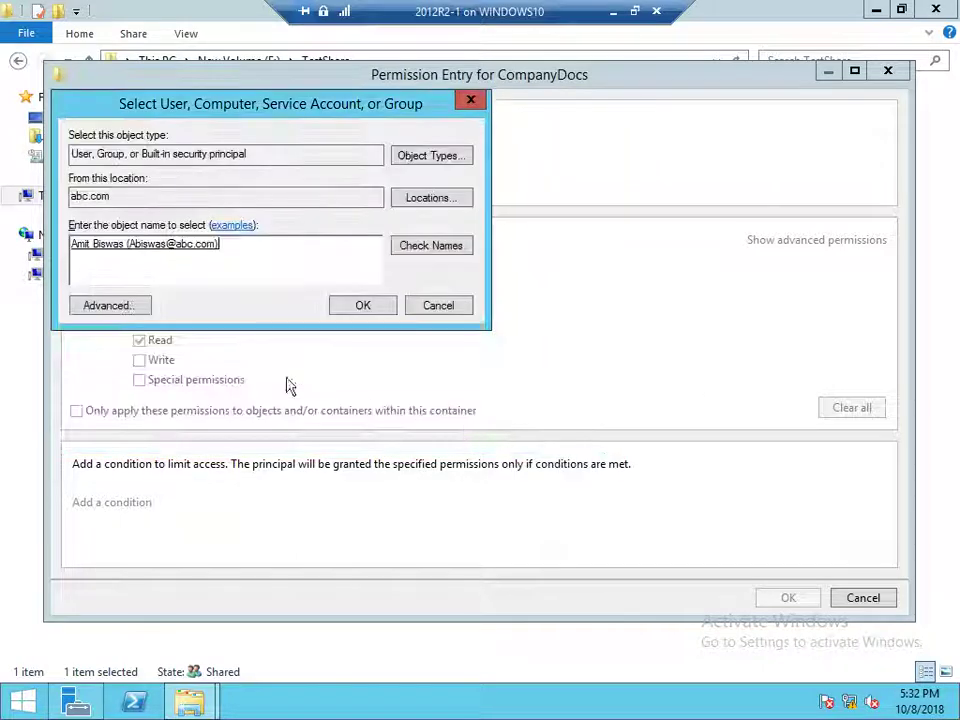
pyautogui.click(366, 308)
pyautogui.click(779, 244)
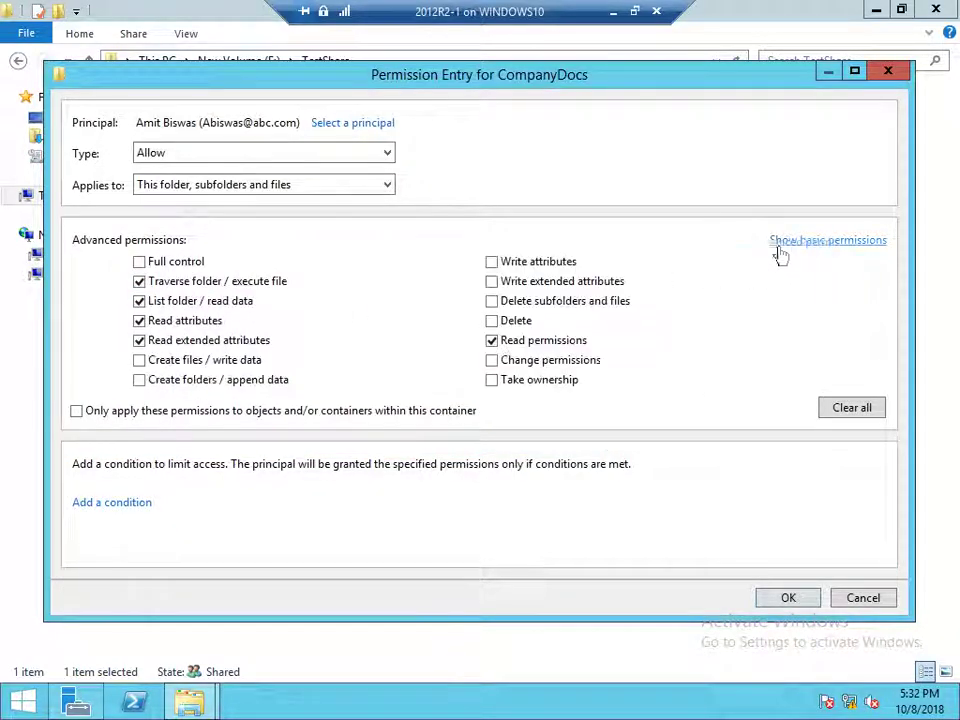
# Untick traverse, list folder, read attributes and read extended attributes, leaving only Read permissions
pyautogui.click(139, 340)
pyautogui.click(139, 320)
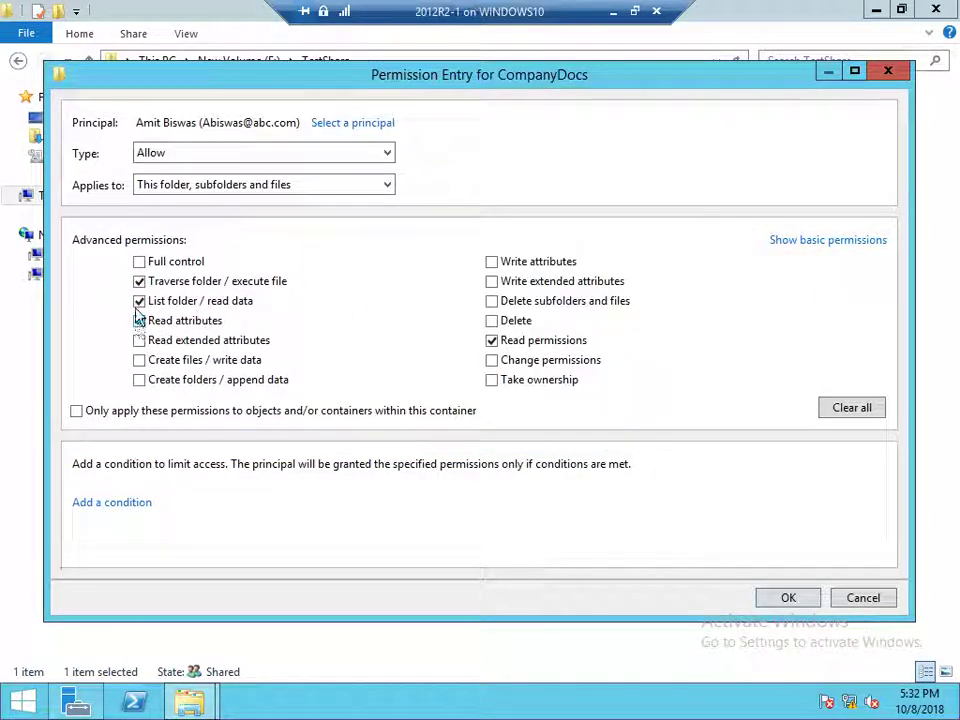
pyautogui.click(139, 301)
pyautogui.click(139, 281)
pyautogui.click(778, 600)
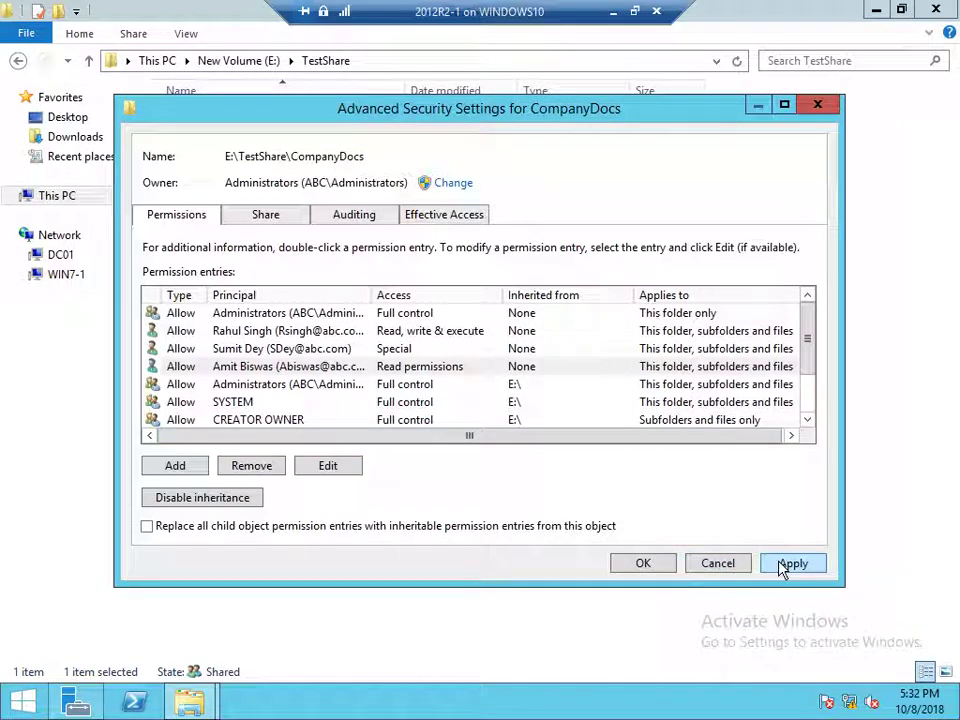
# Apply the changes and review each user's permissions on CompanyDocs before closing Properties
pyautogui.click(783, 566)
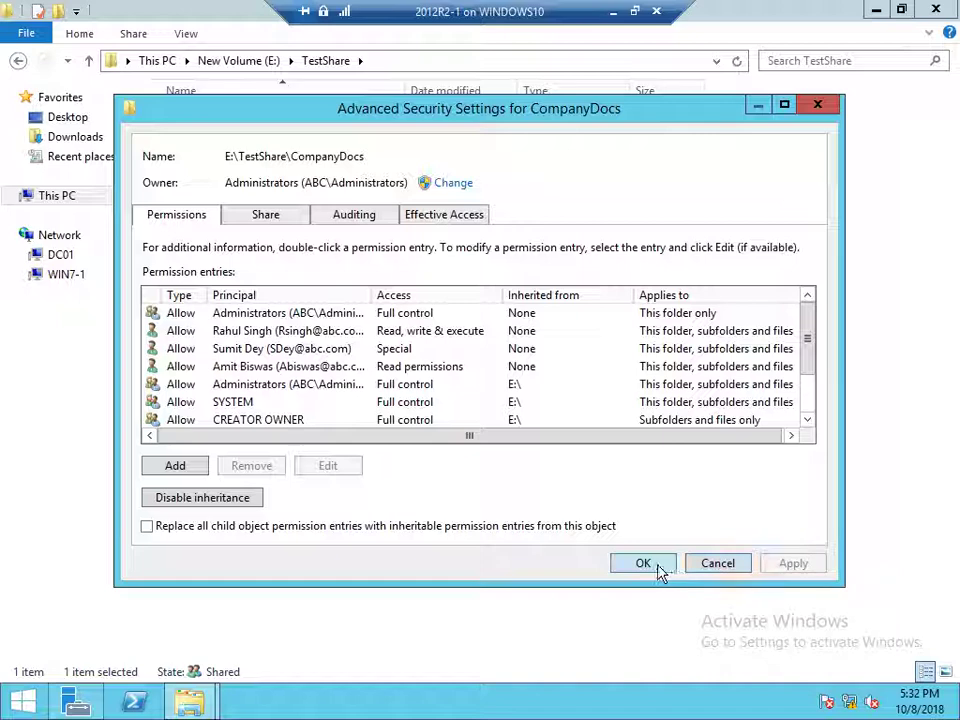
pyautogui.click(660, 567)
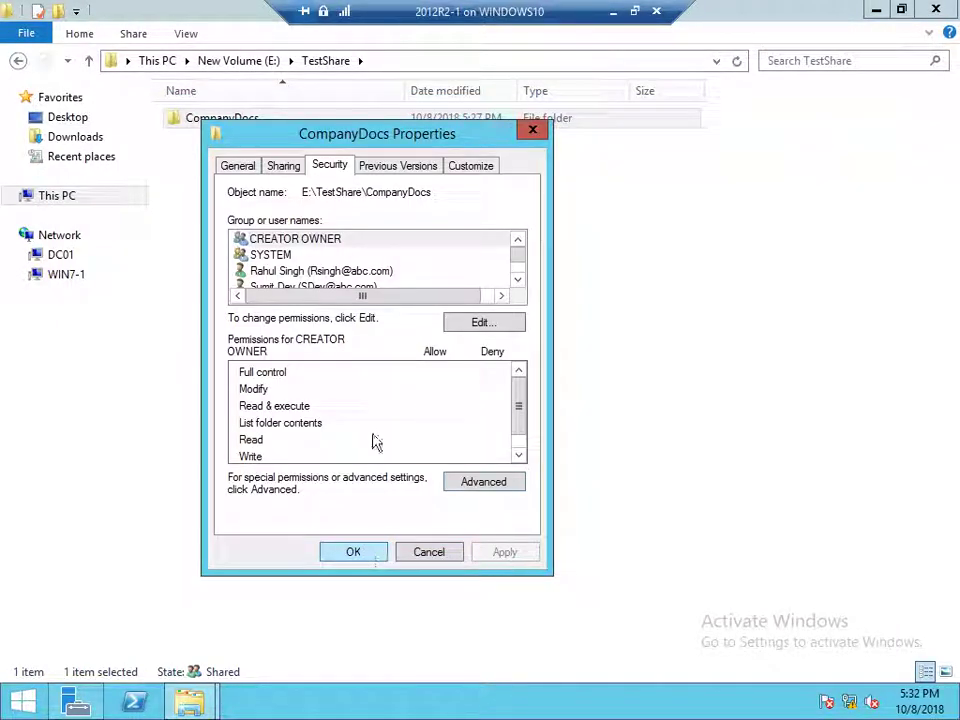
pyautogui.click(367, 274)
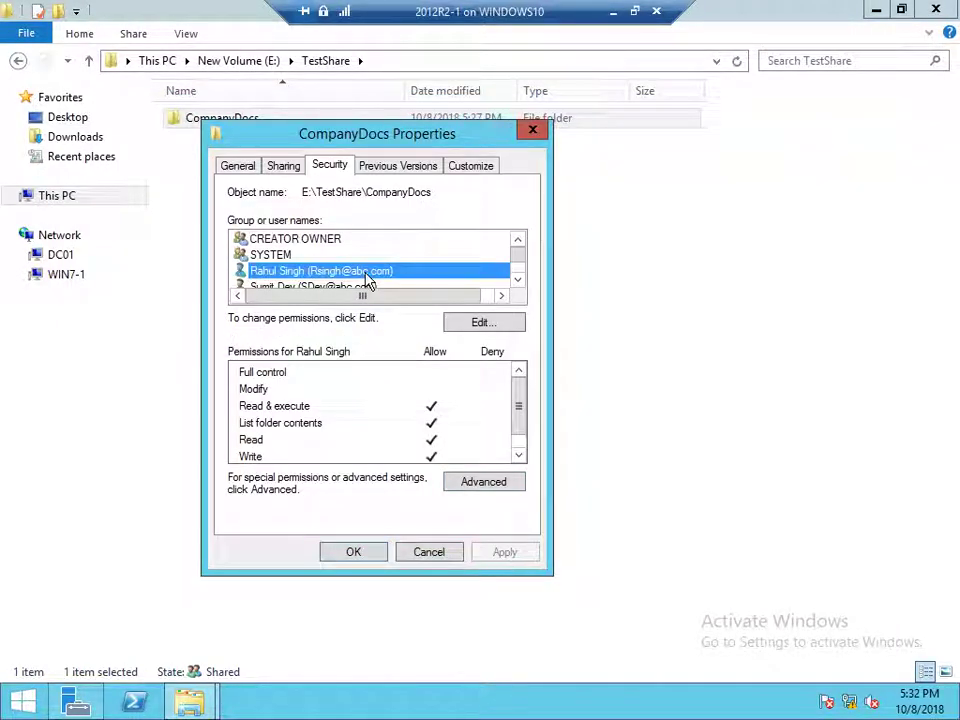
pyautogui.scroll(-1, 367, 280)
pyautogui.click(364, 255)
pyautogui.click(365, 272)
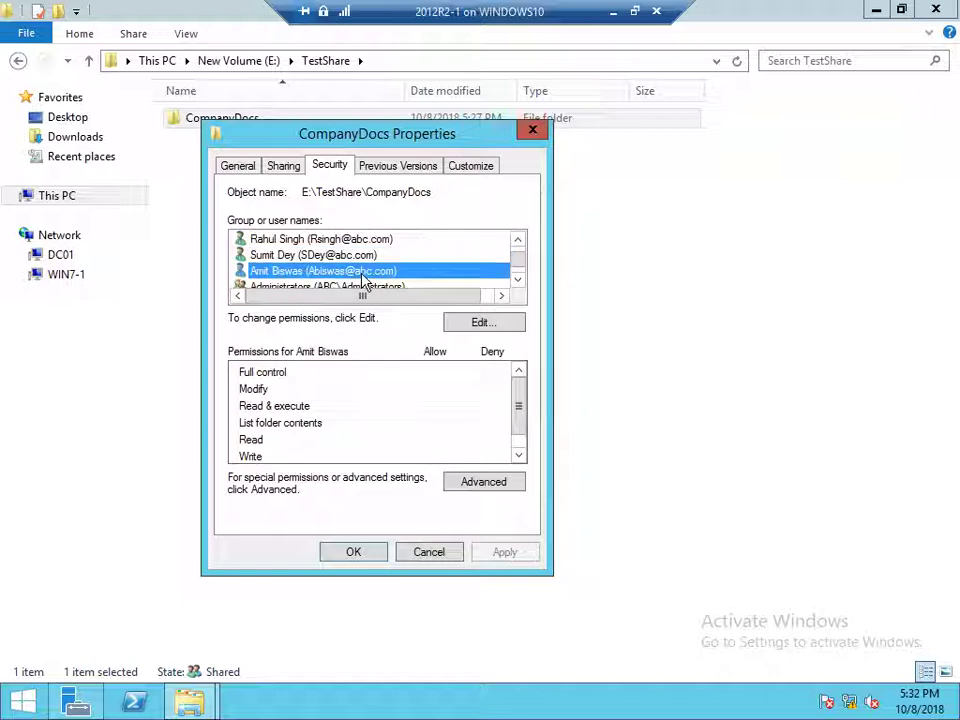
pyautogui.scroll(-1, 506, 437)
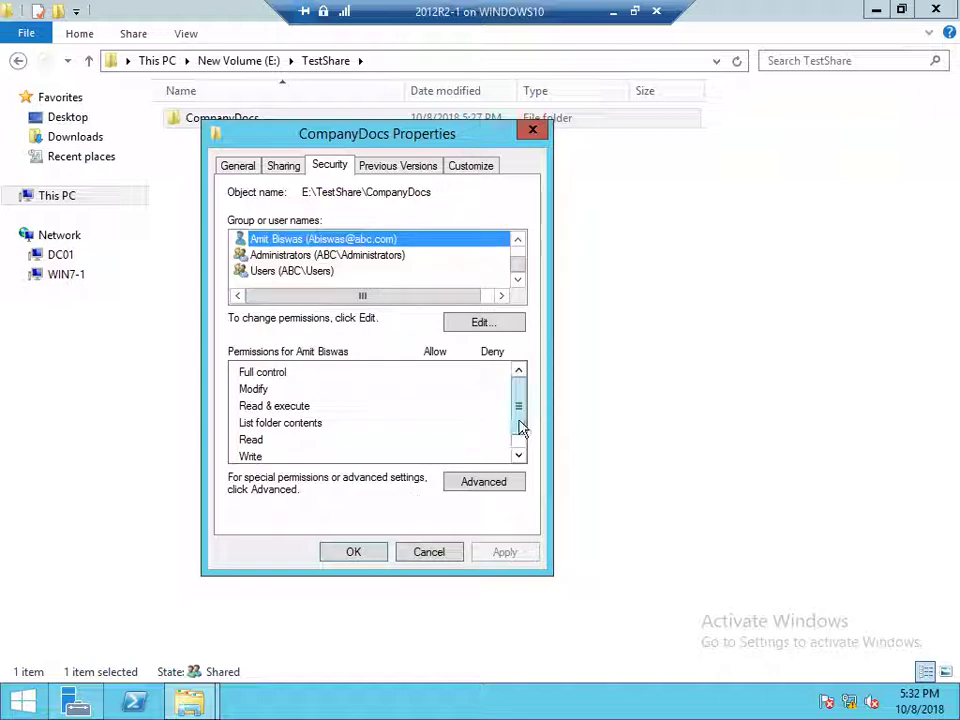
pyautogui.click(519, 426)
pyautogui.click(353, 555)
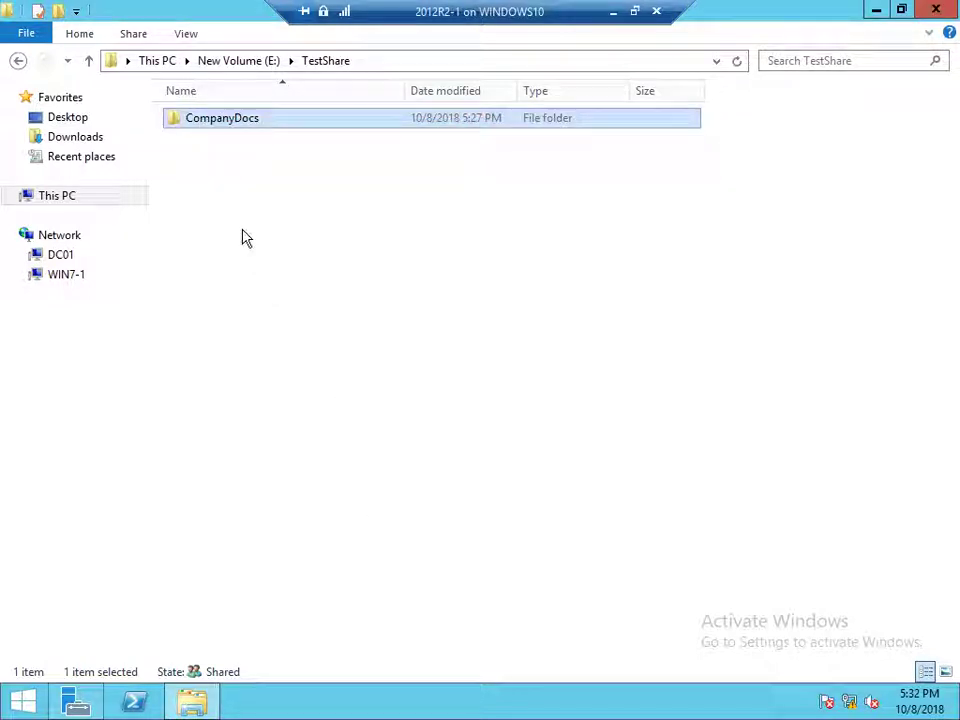
# Open CompanyDocs and show the Security tab of the CompanyData contact's properties
pyautogui.doubleClick(241, 123)
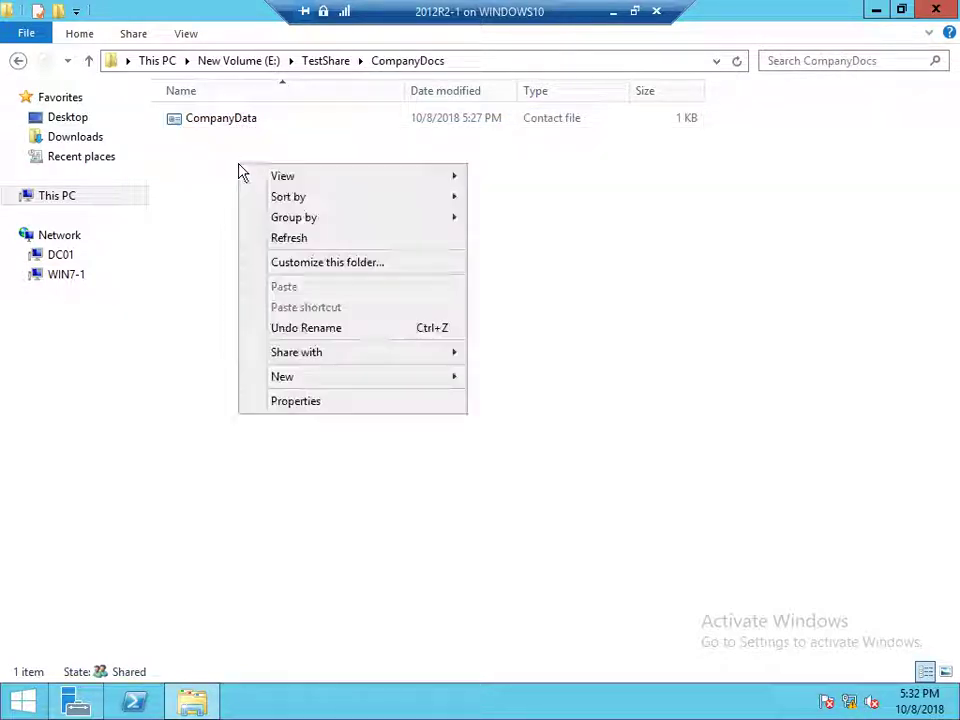
pyautogui.rightClick(240, 166)
pyautogui.click(214, 165)
pyautogui.rightClick(201, 126)
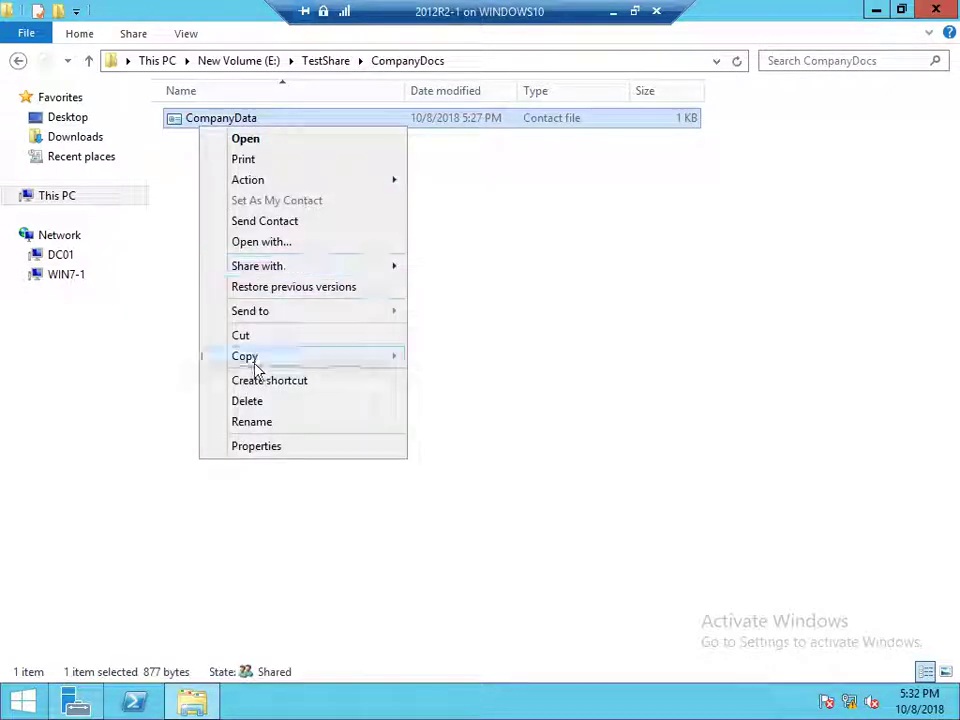
pyautogui.click(256, 447)
pyautogui.click(324, 173)
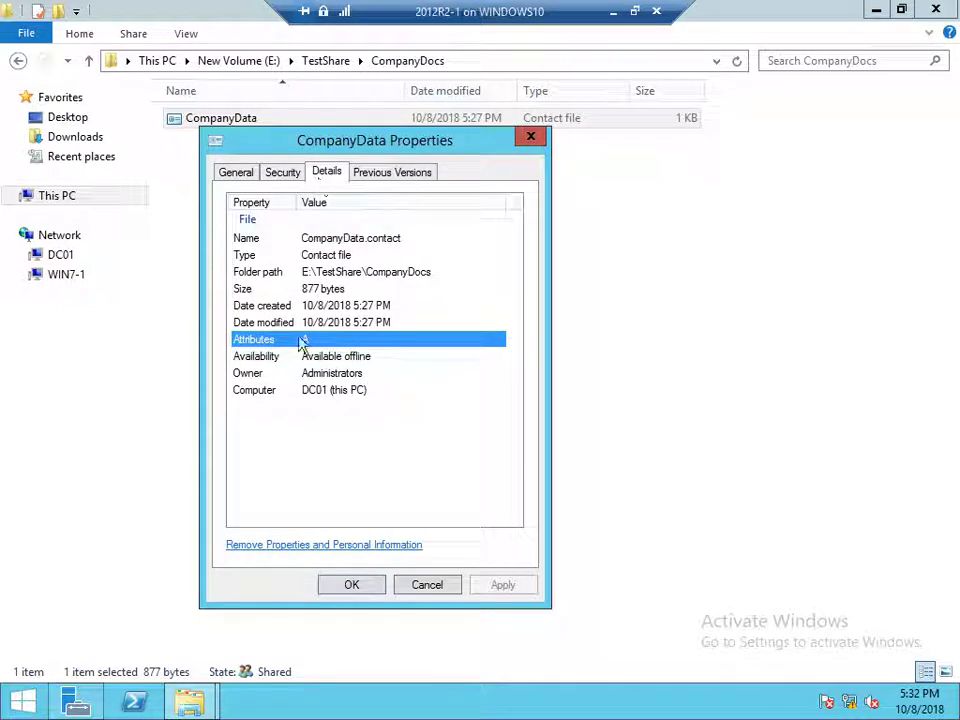
pyautogui.click(283, 173)
# Review all three users' permissions on CompanyData, then close it and leave full screen
pyautogui.click(323, 294)
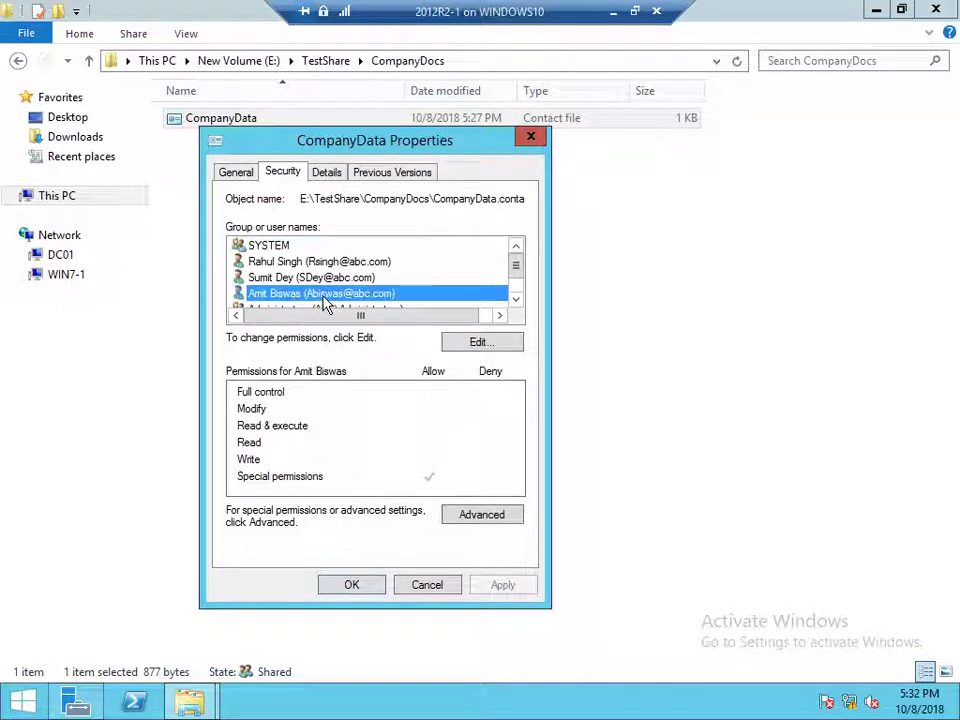
pyautogui.click(321, 277)
pyautogui.click(338, 261)
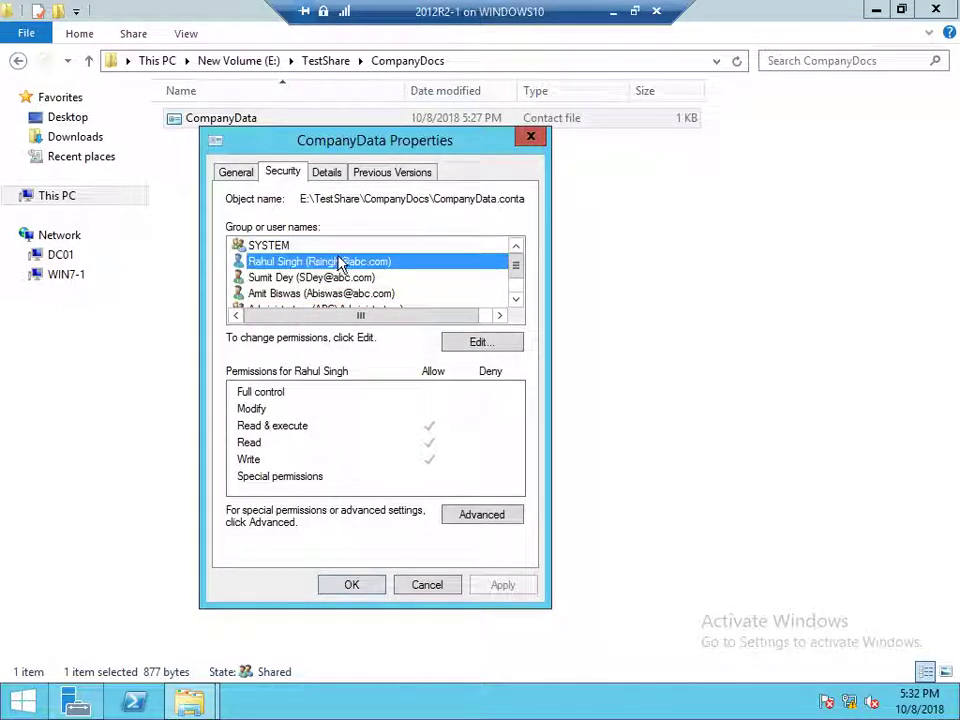
pyautogui.click(356, 585)
pyautogui.click(636, 11)
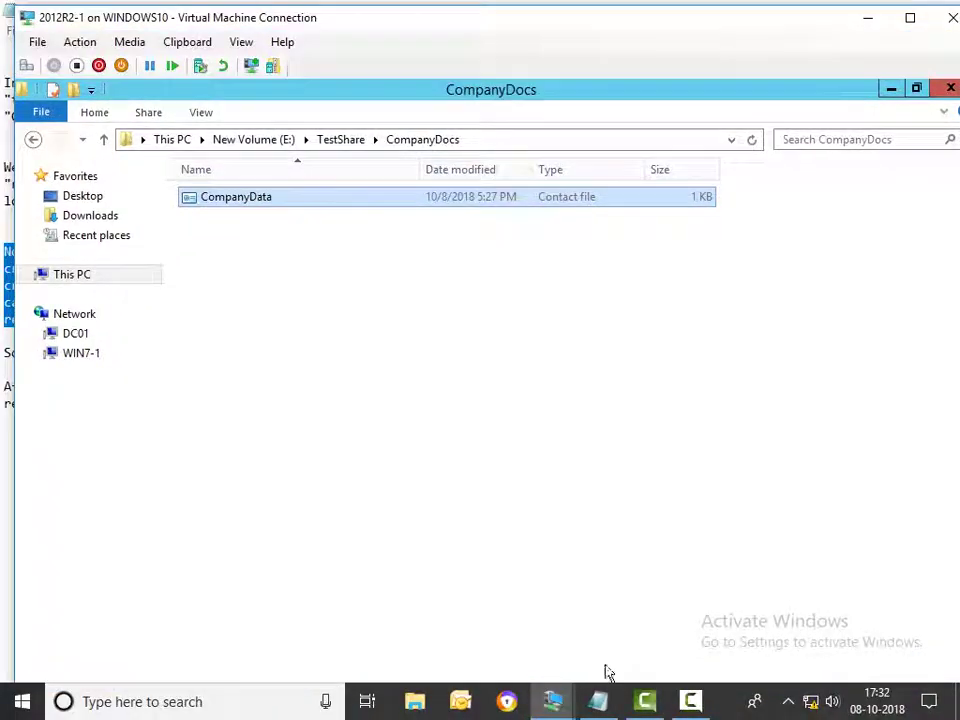
# Switch past Notepad and the server VM to bring the WIN7-1 client VM forward
pyautogui.click(598, 701)
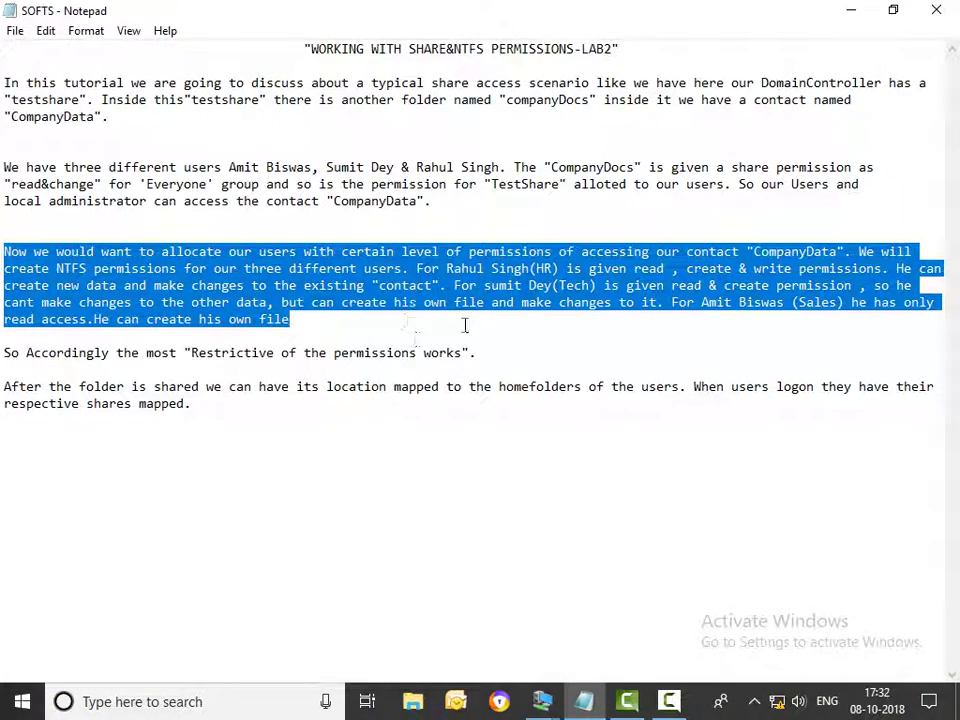
pyautogui.click(541, 701)
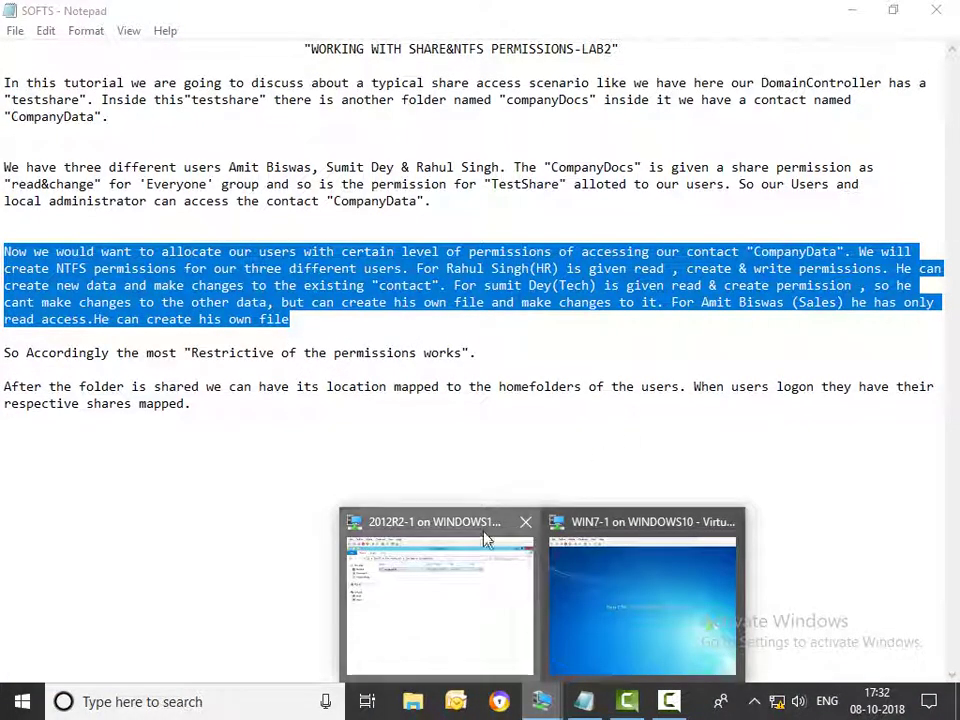
pyautogui.click(484, 536)
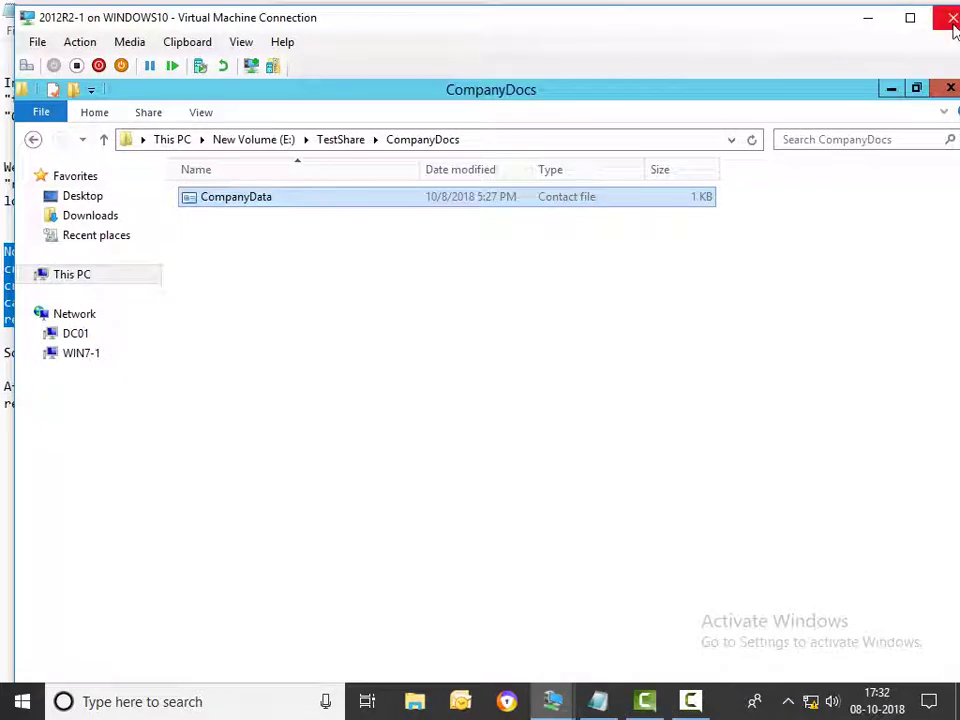
pyautogui.click(910, 17)
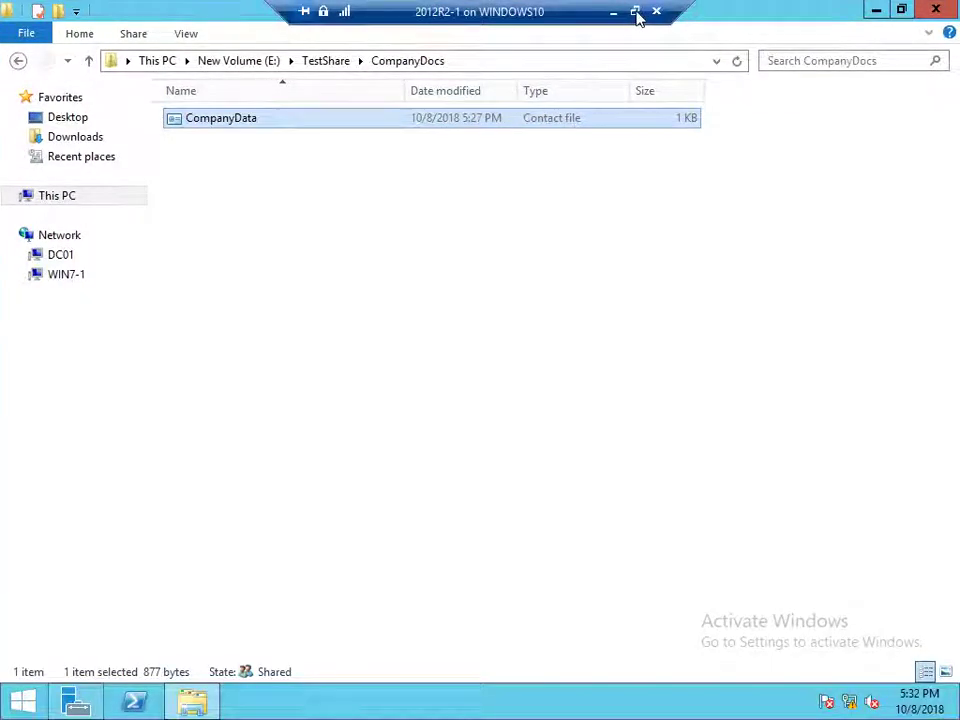
pyautogui.click(636, 15)
pyautogui.click(561, 702)
pyautogui.click(636, 589)
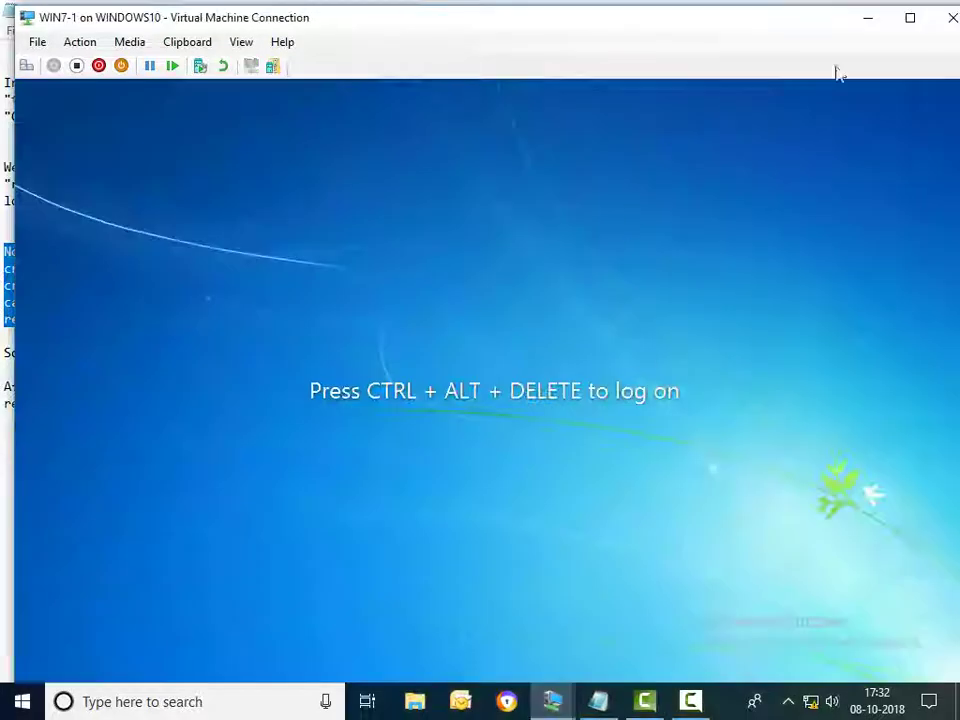
# Sign in to WIN7-1 full screen as another domain user via Switch User > Other User
pyautogui.click(910, 18)
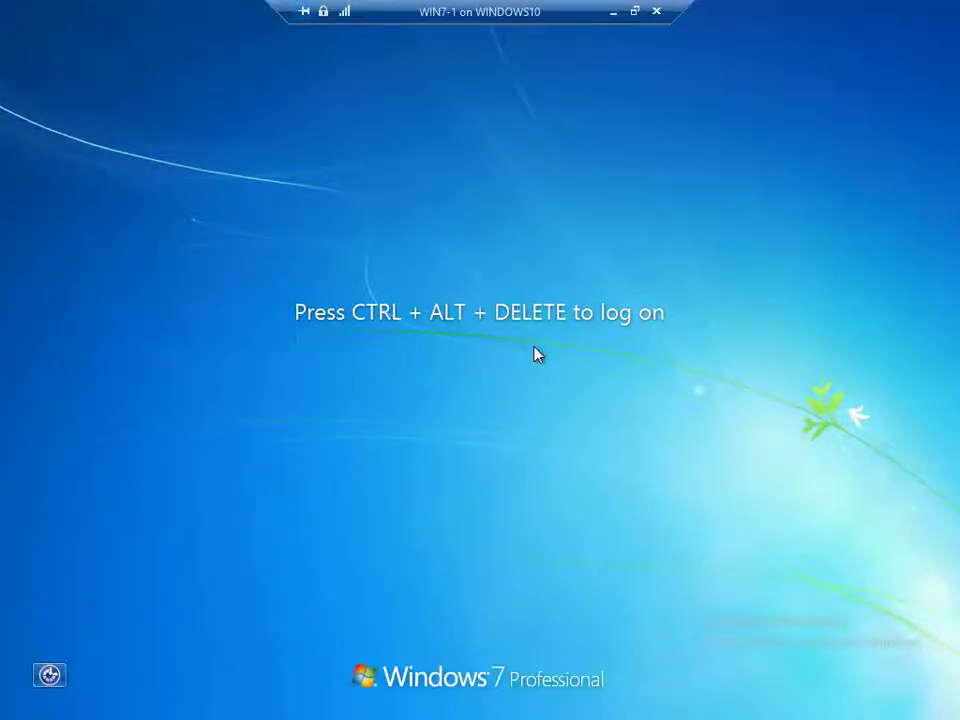
pyautogui.hotkey('ctrl', 'alt', 'End')
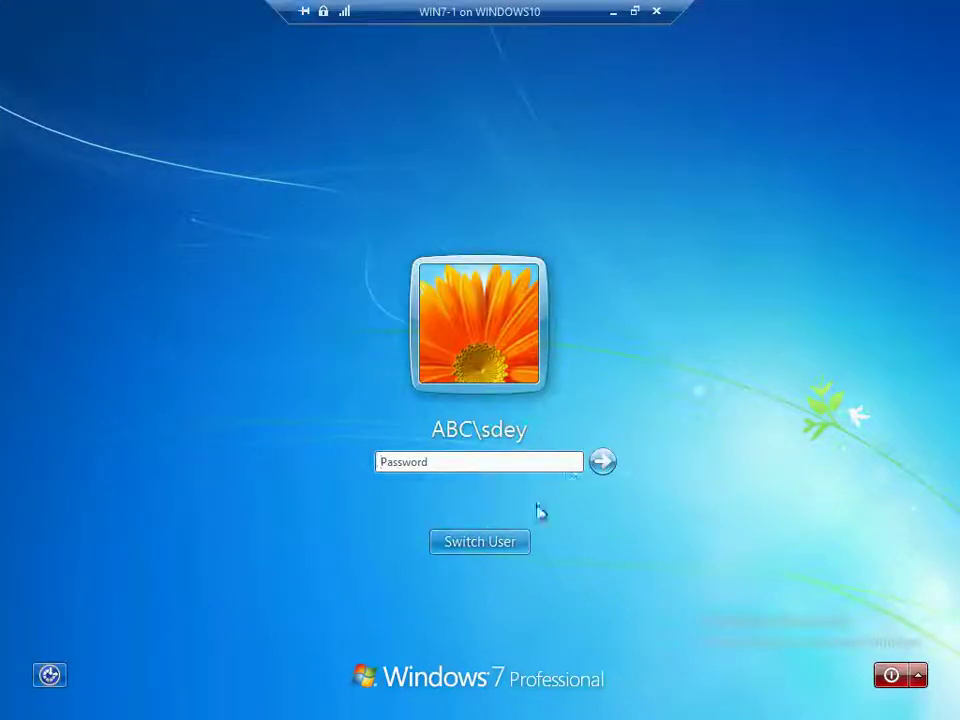
pyautogui.click(522, 538)
pyautogui.click(555, 422)
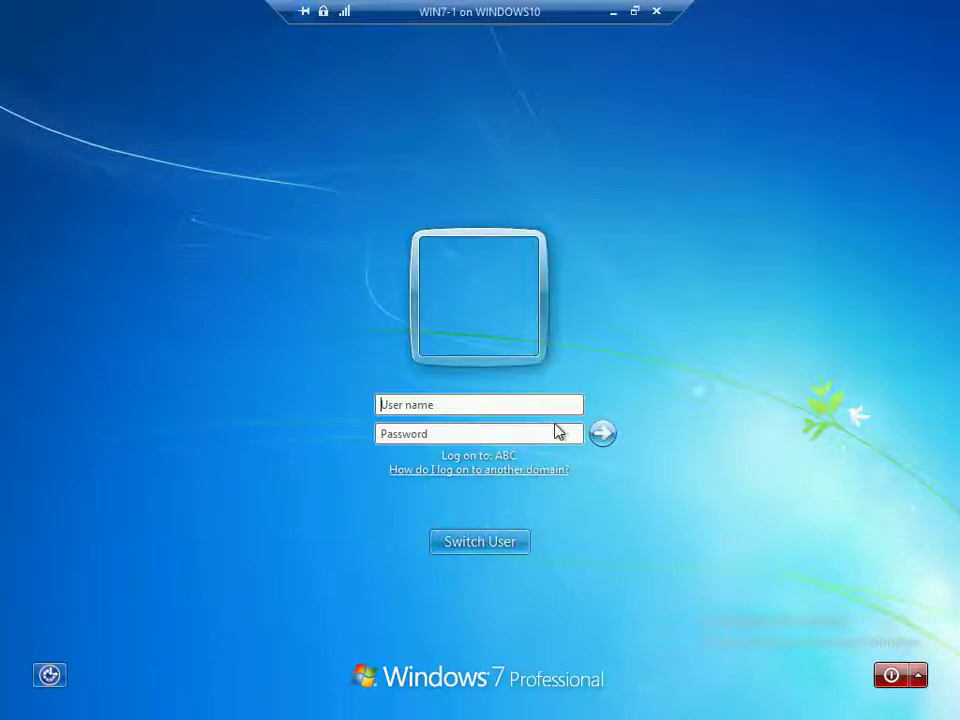
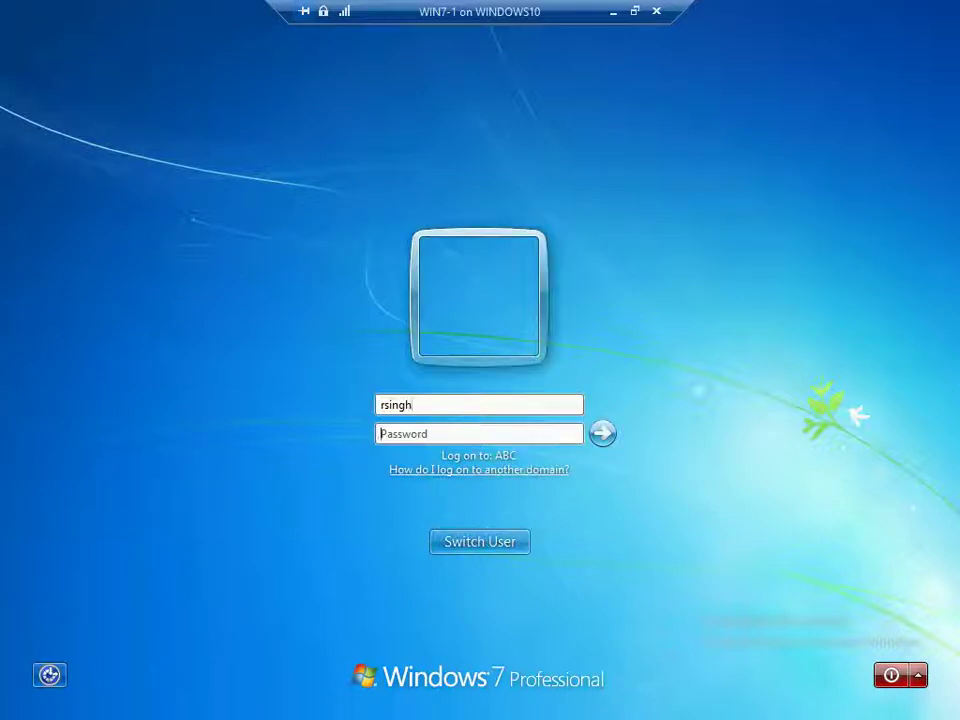
pyautogui.press('Return')
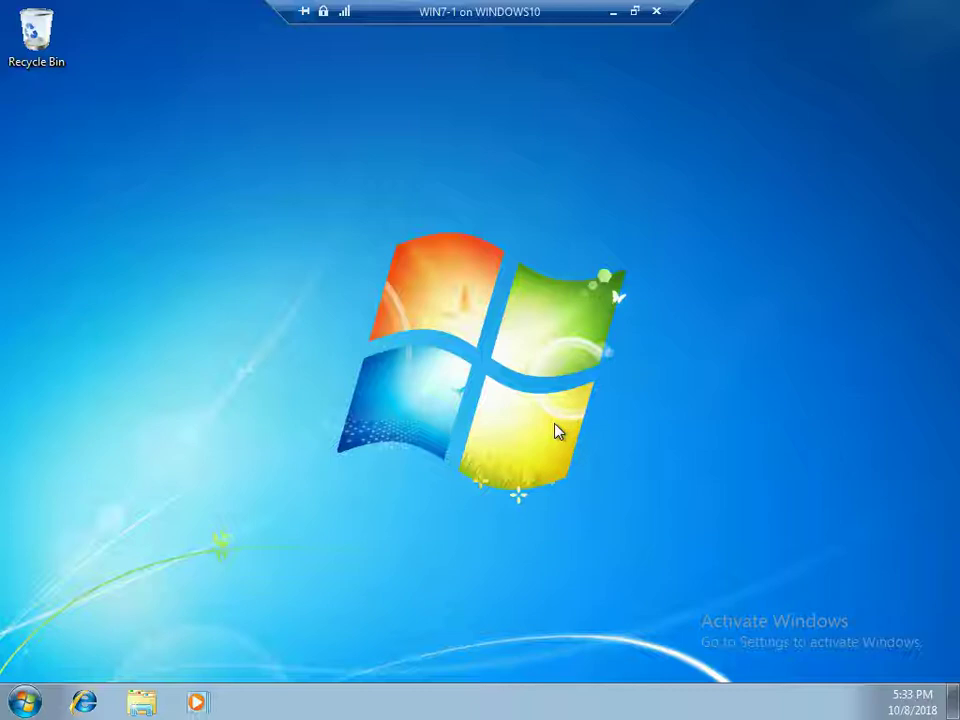
# Open \\dc01\TestShare\CompanyDocs and append (NewData) to CompanyData's first name, then save
pyautogui.press('super+r')
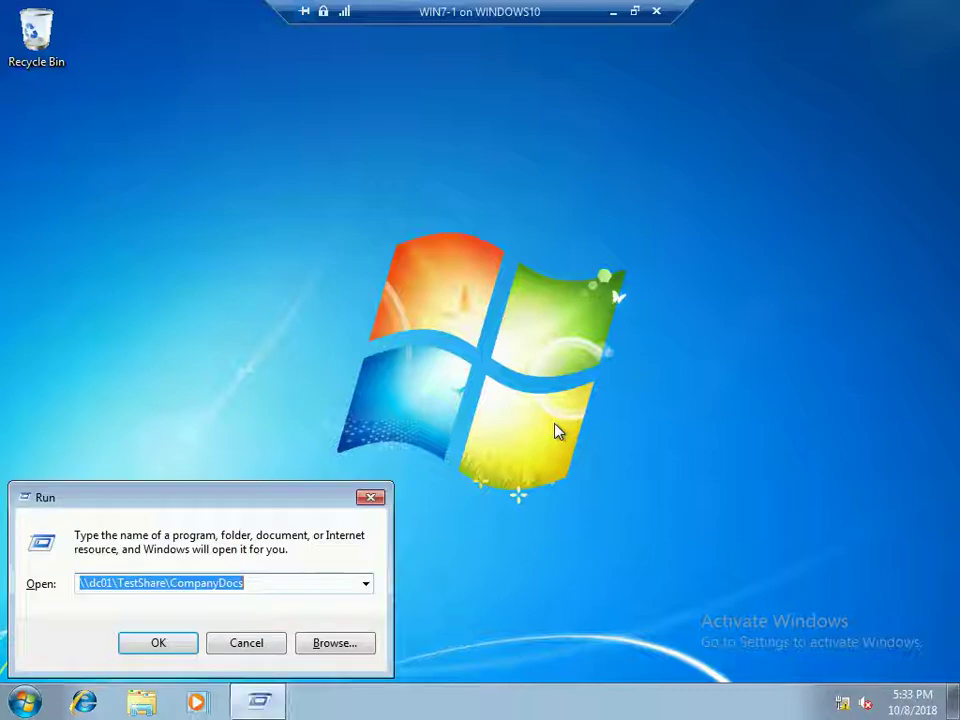
pyautogui.press('Return')
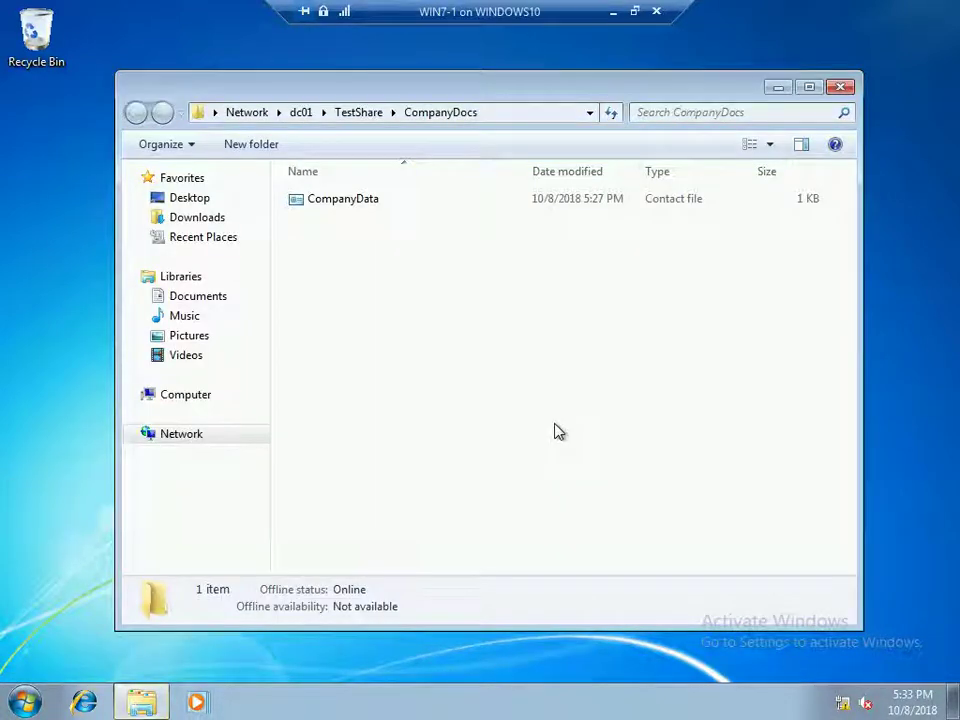
pyautogui.doubleClick(370, 202)
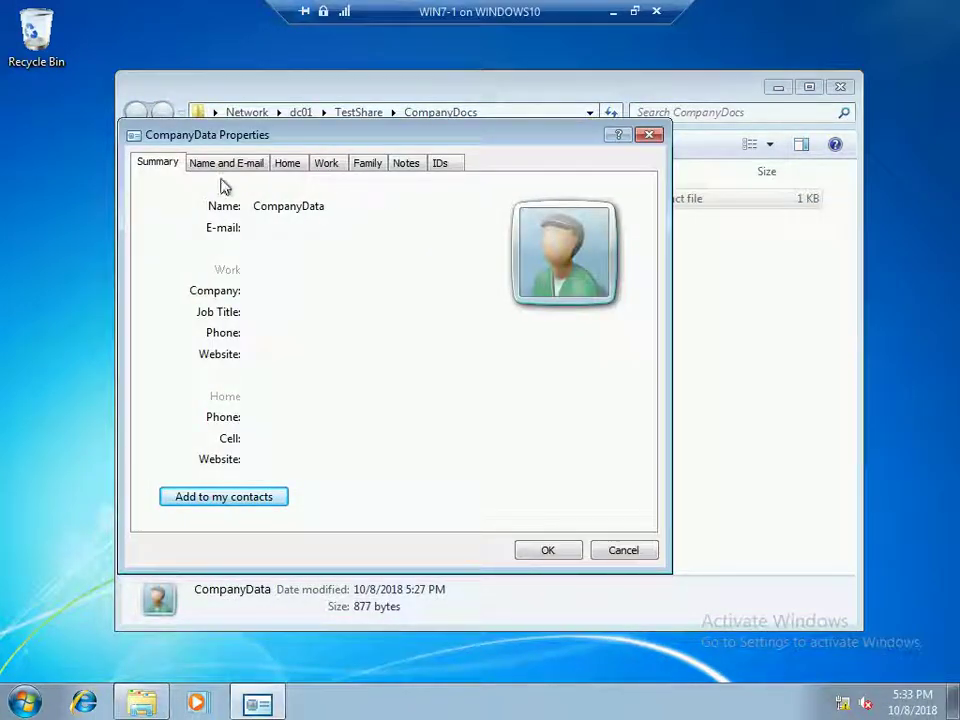
pyautogui.click(250, 166)
pyautogui.click(339, 207)
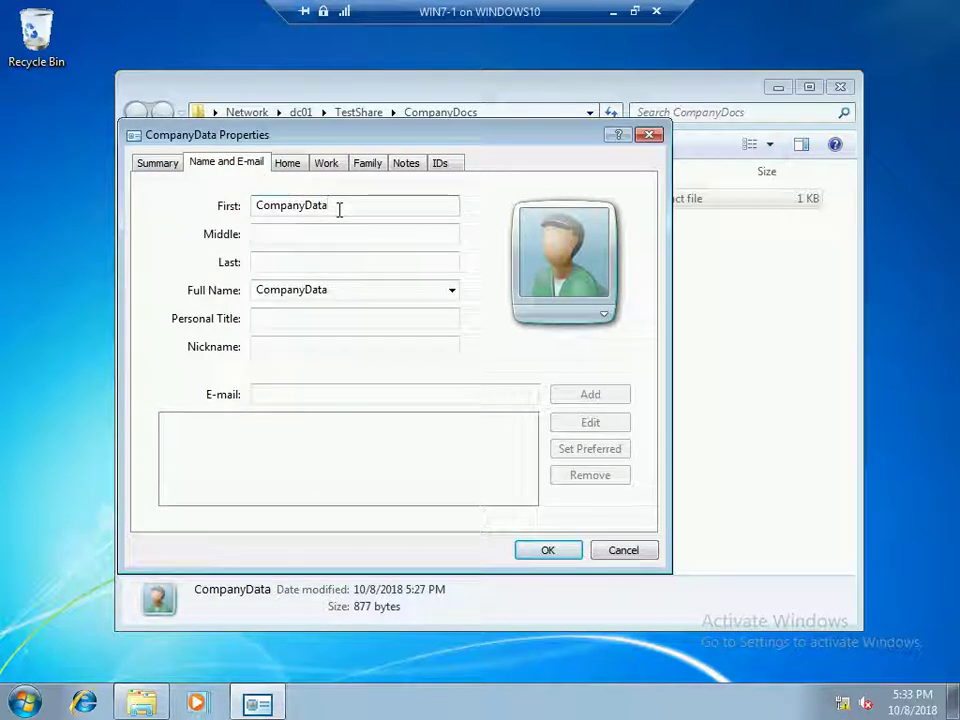
pyautogui.write('(')
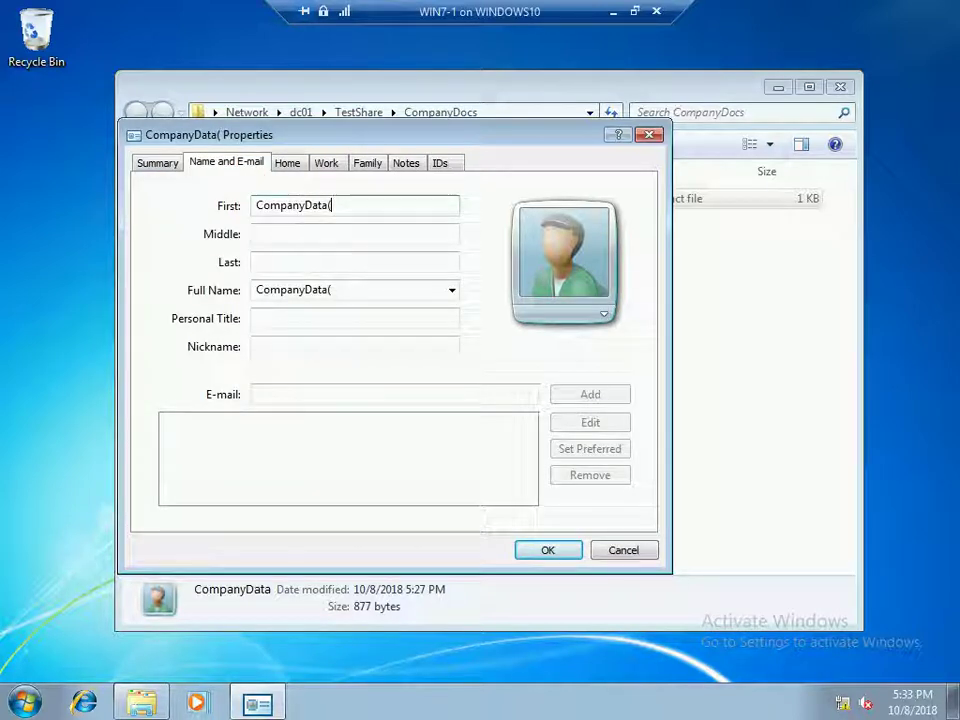
pyautogui.write('NewD')
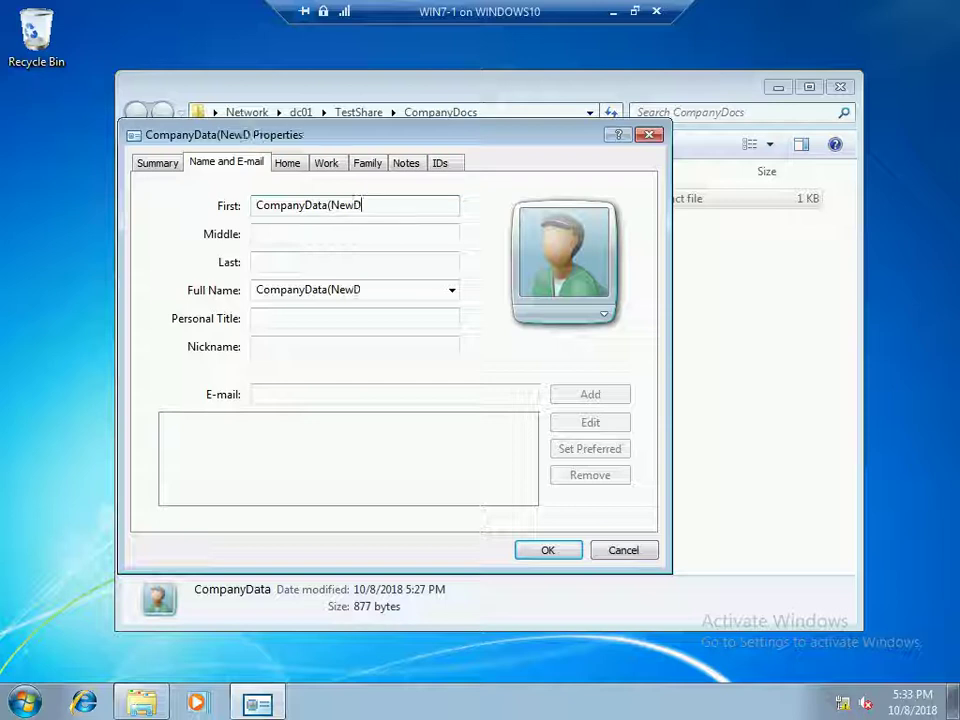
pyautogui.write('ata)')
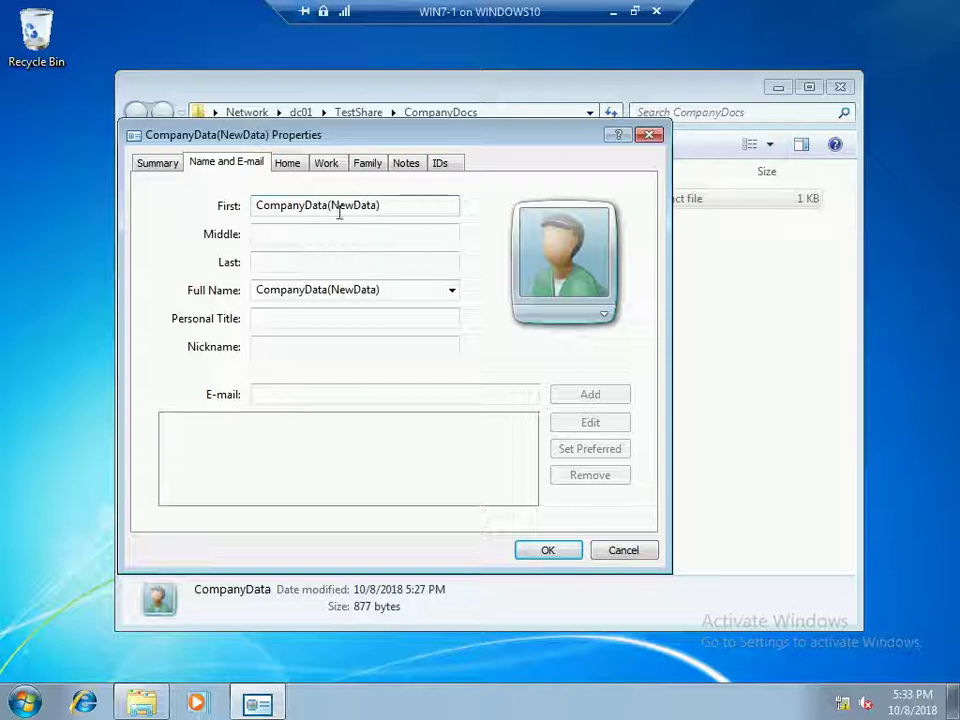
pyautogui.click(546, 551)
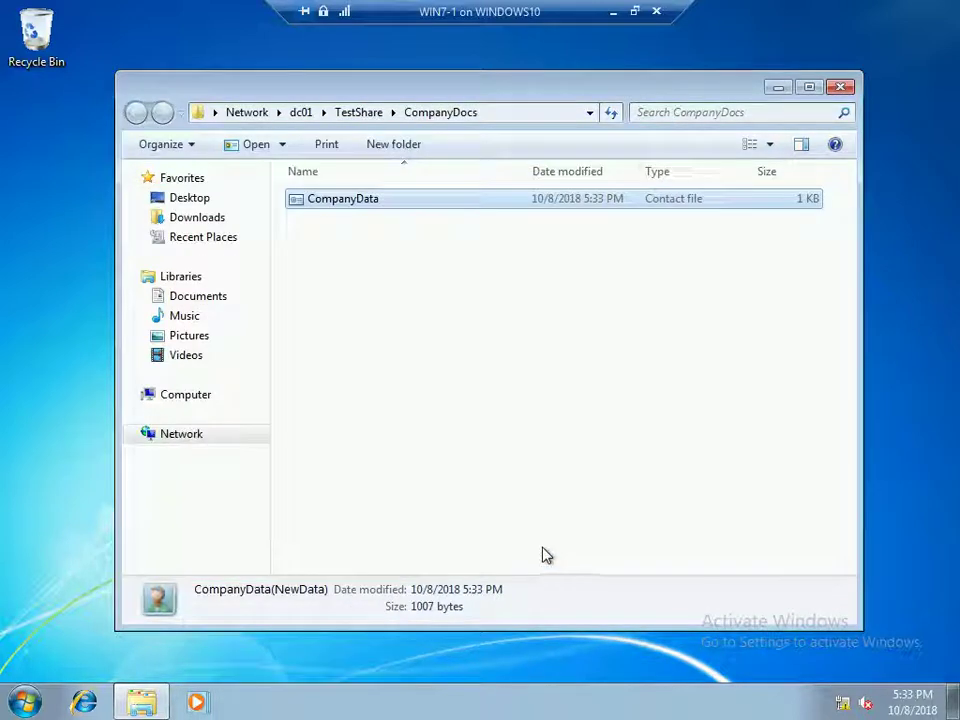
# Refresh CompanyDocs and reopen CompanyData to confirm the saved name change
pyautogui.rightClick(376, 257)
pyautogui.click(422, 313)
pyautogui.doubleClick(364, 204)
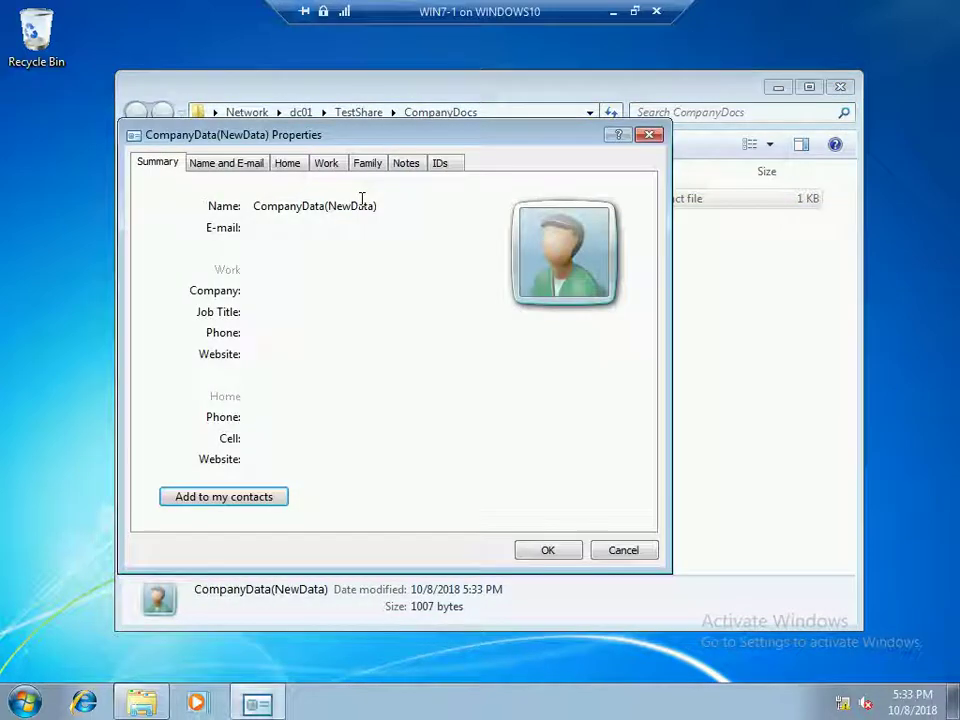
pyautogui.click(650, 134)
pyautogui.rightClick(366, 255)
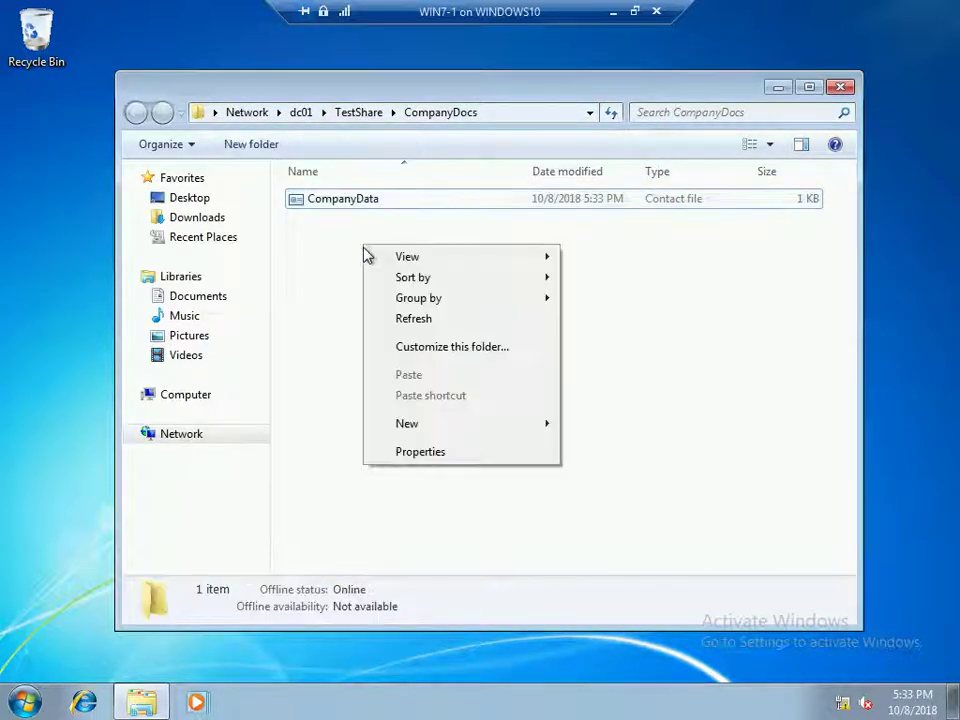
pyautogui.click(436, 322)
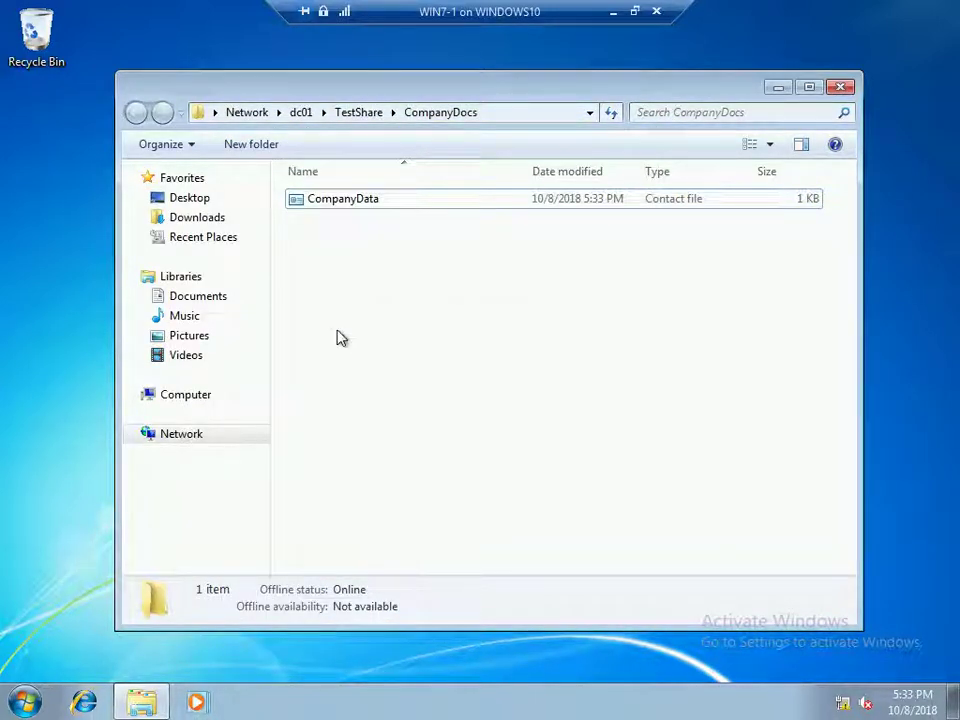
# Create a New > Contact entering the person's first name, last name and e-mail address
pyautogui.rightClick(323, 238)
pyautogui.moveTo(366, 418)
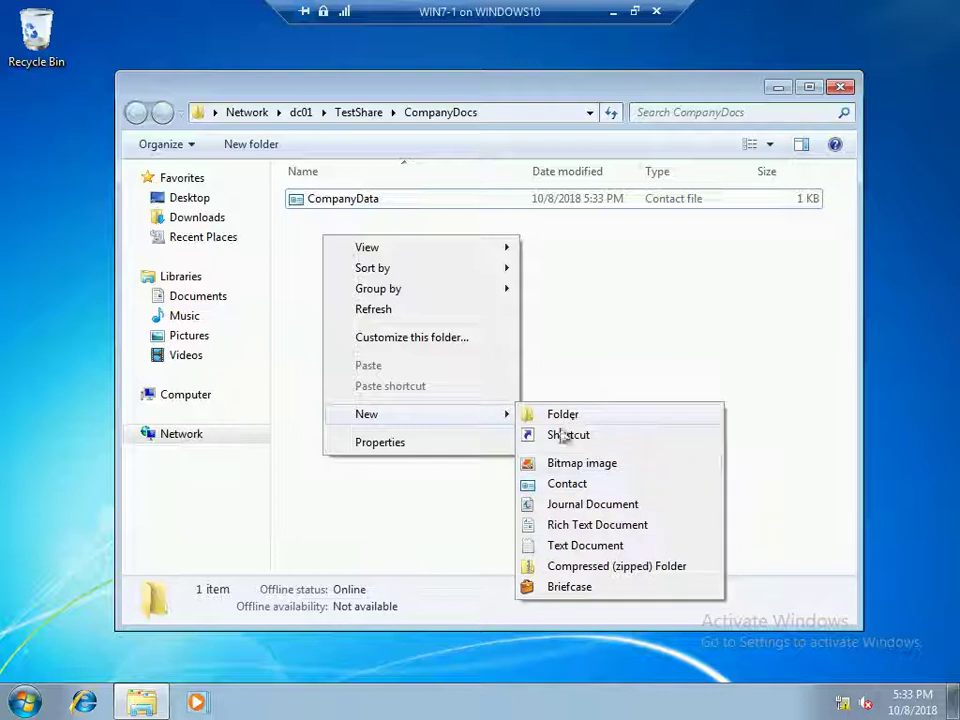
pyautogui.click(574, 484)
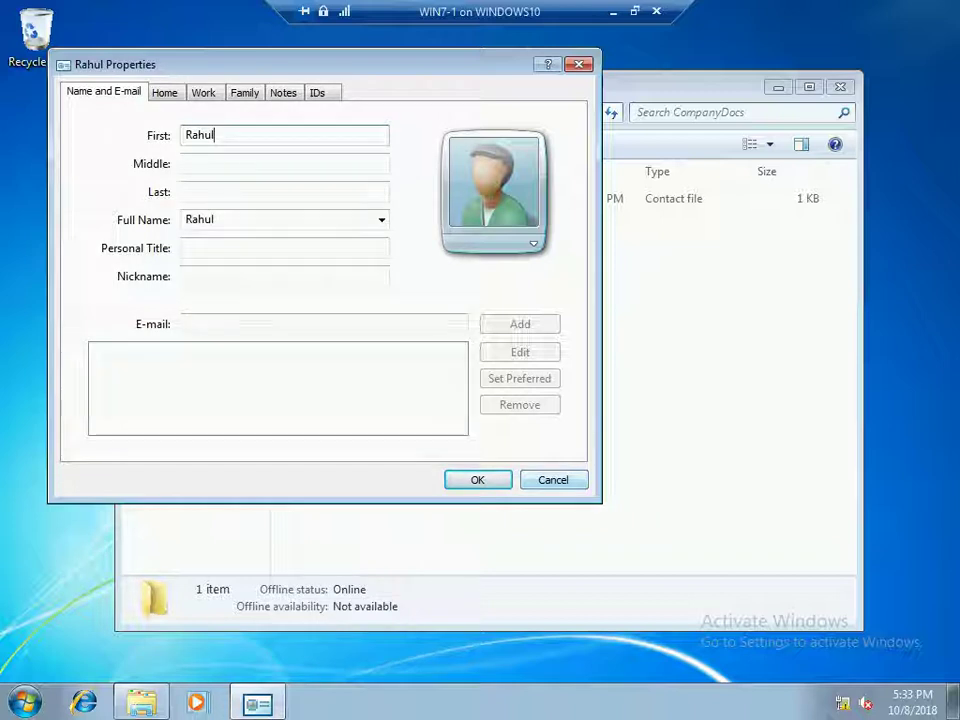
pyautogui.click(285, 191)
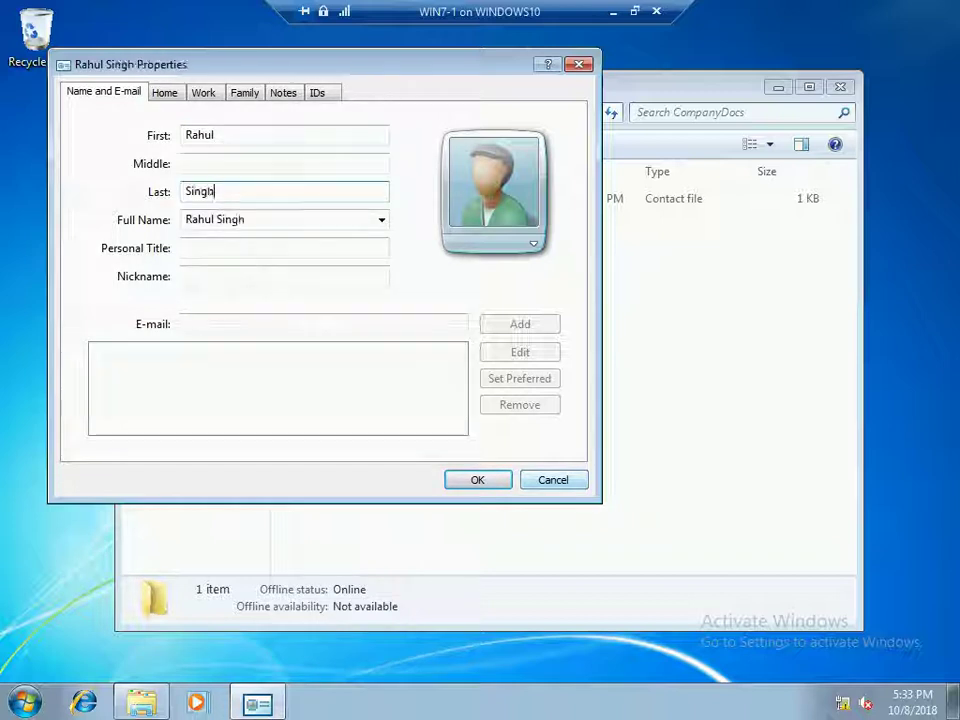
pyautogui.click(284, 248)
pyautogui.click(323, 324)
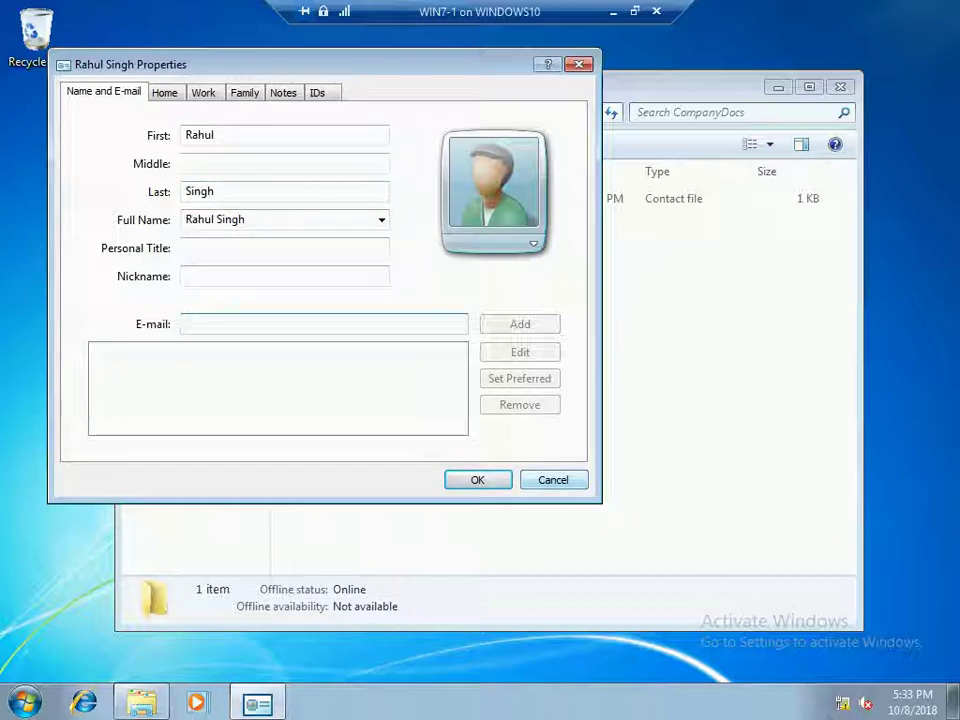
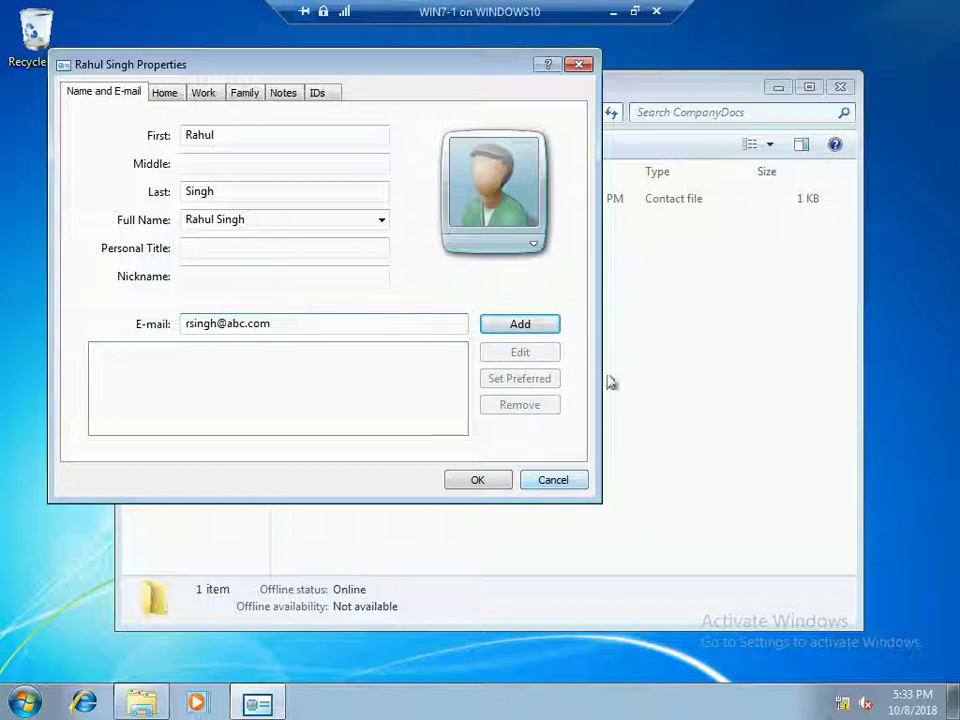
pyautogui.click(528, 327)
pyautogui.click(494, 487)
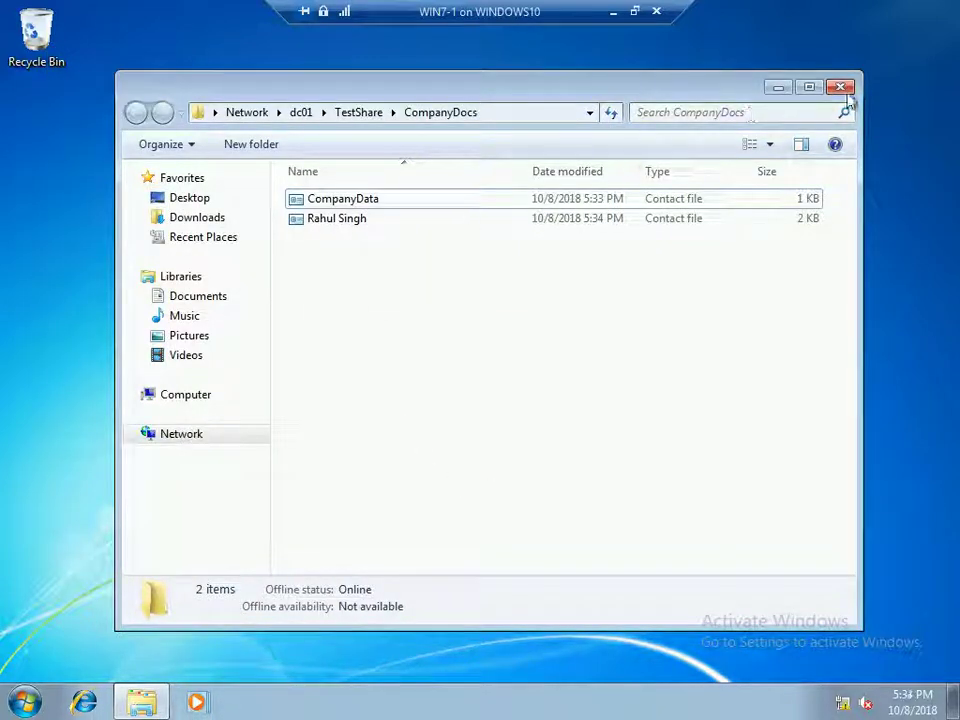
pyautogui.moveTo(362, 232)
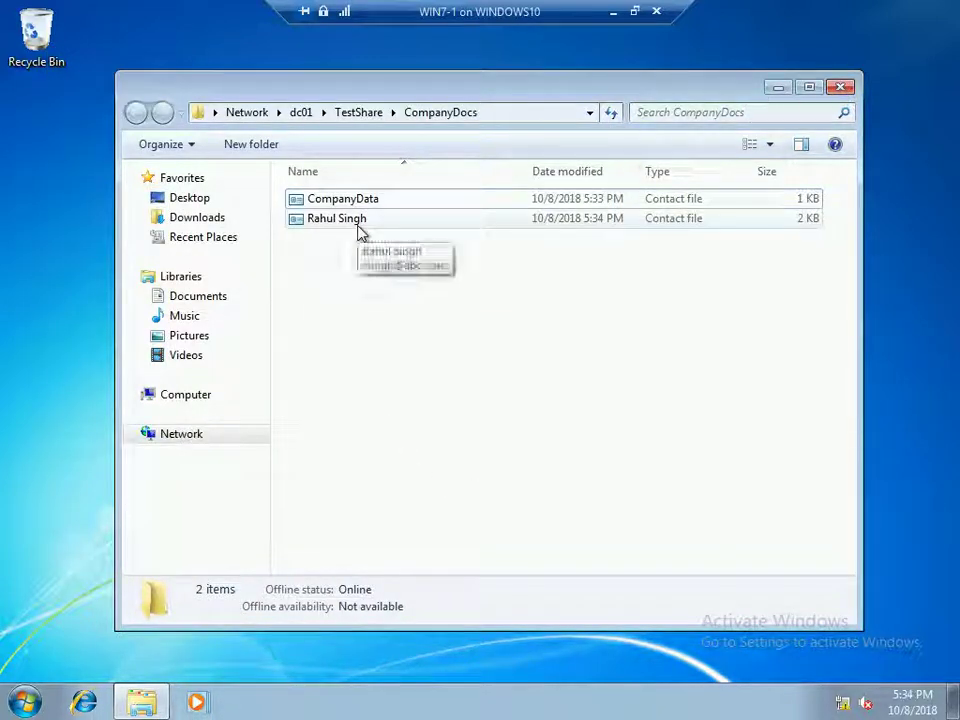
pyautogui.moveTo(370, 201)
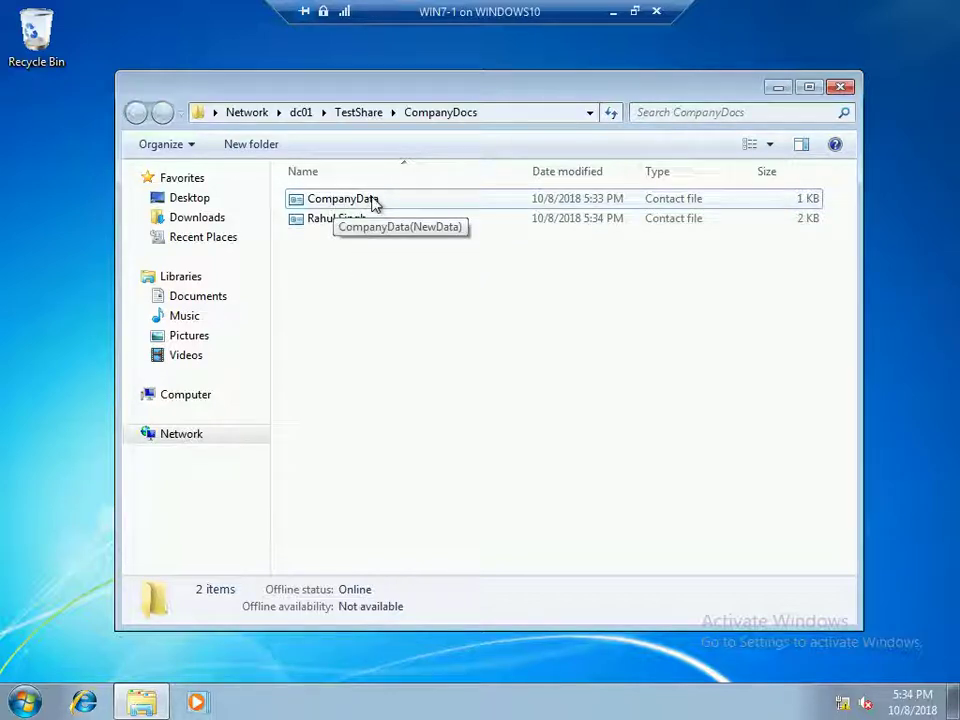
pyautogui.click(372, 201)
pyautogui.press('Delete')
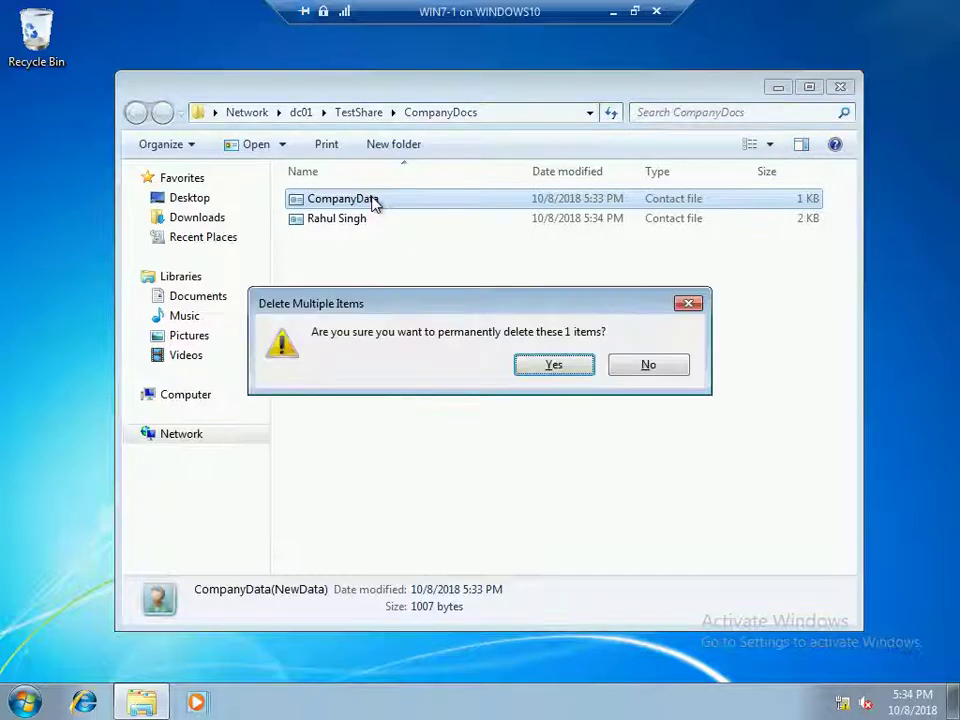
pyautogui.click(548, 368)
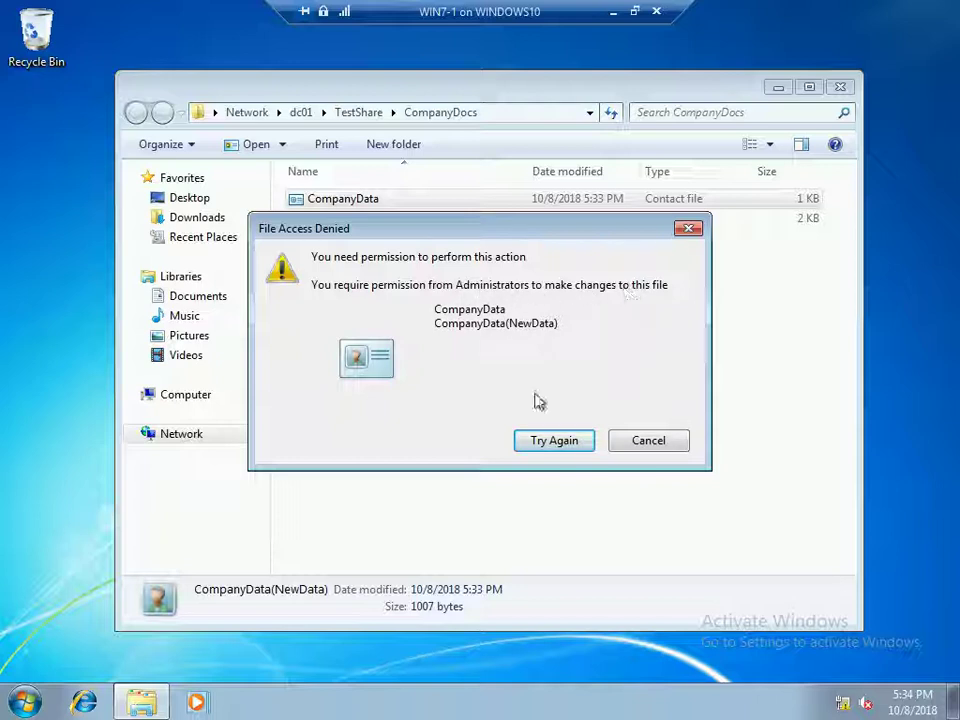
pyautogui.click(580, 445)
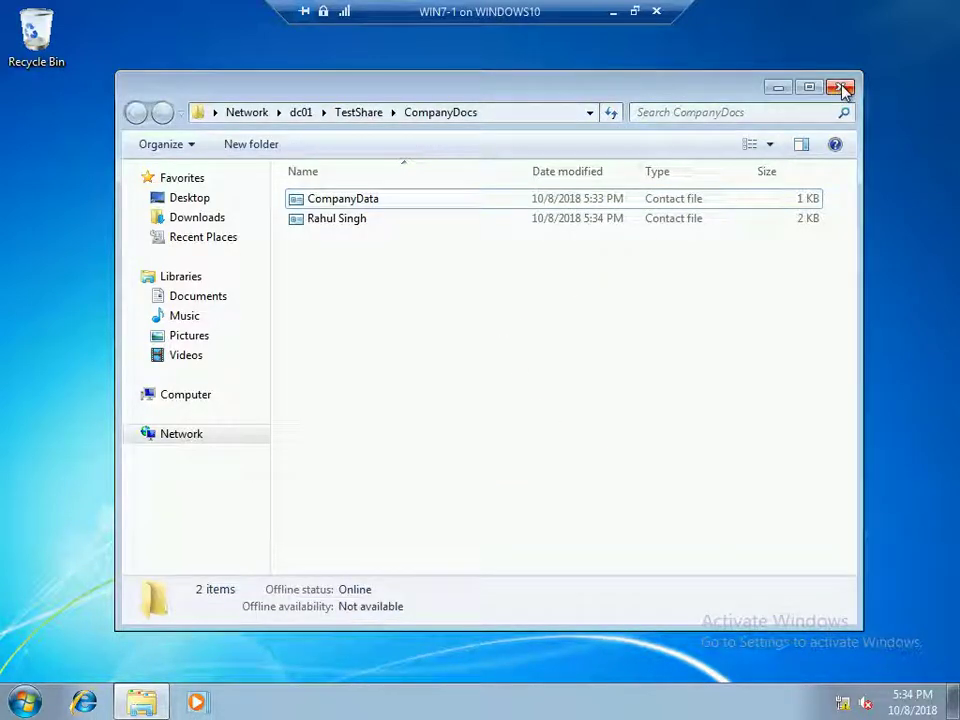
# Close the CompanyDocs window and log off the current user from the Shut Down dialog
pyautogui.click(843, 90)
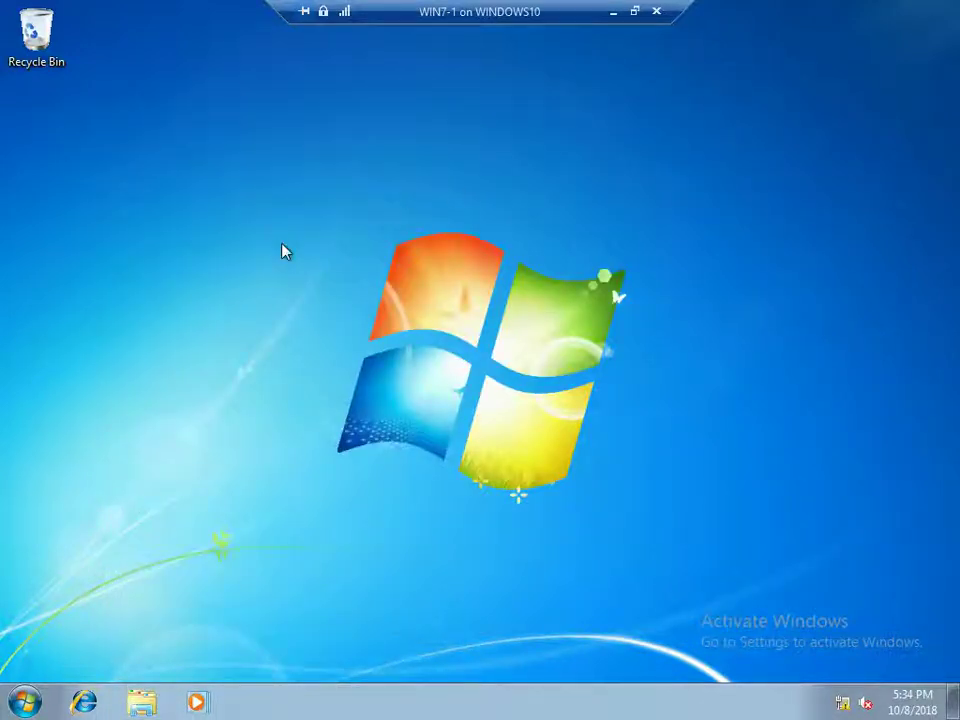
pyautogui.hotkey('alt', 'F4')
pyautogui.click(351, 296)
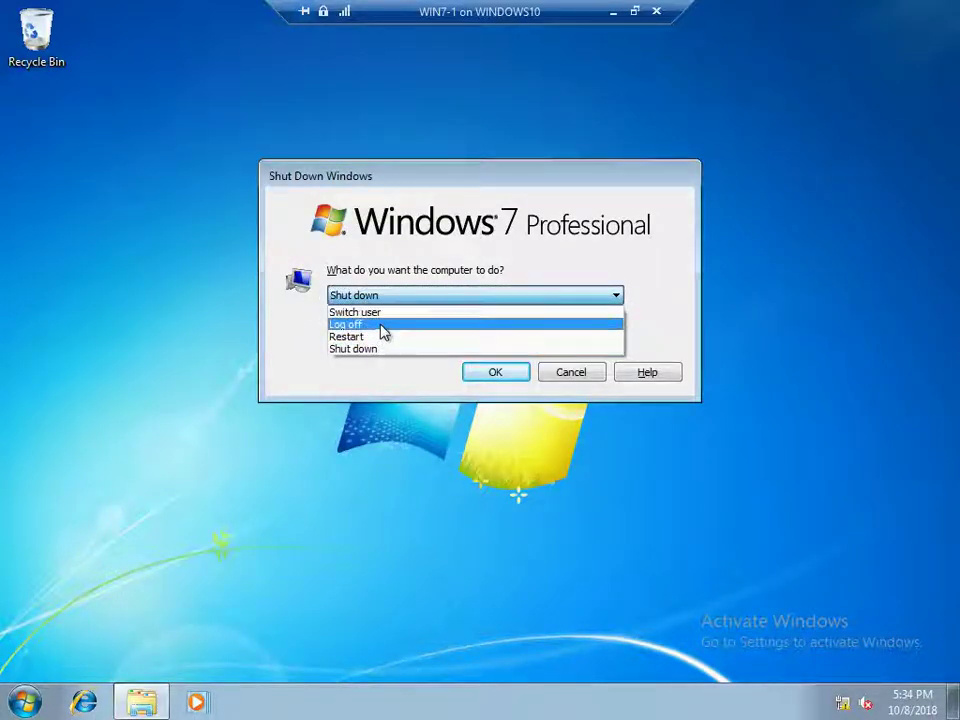
pyautogui.click(380, 325)
pyautogui.click(496, 371)
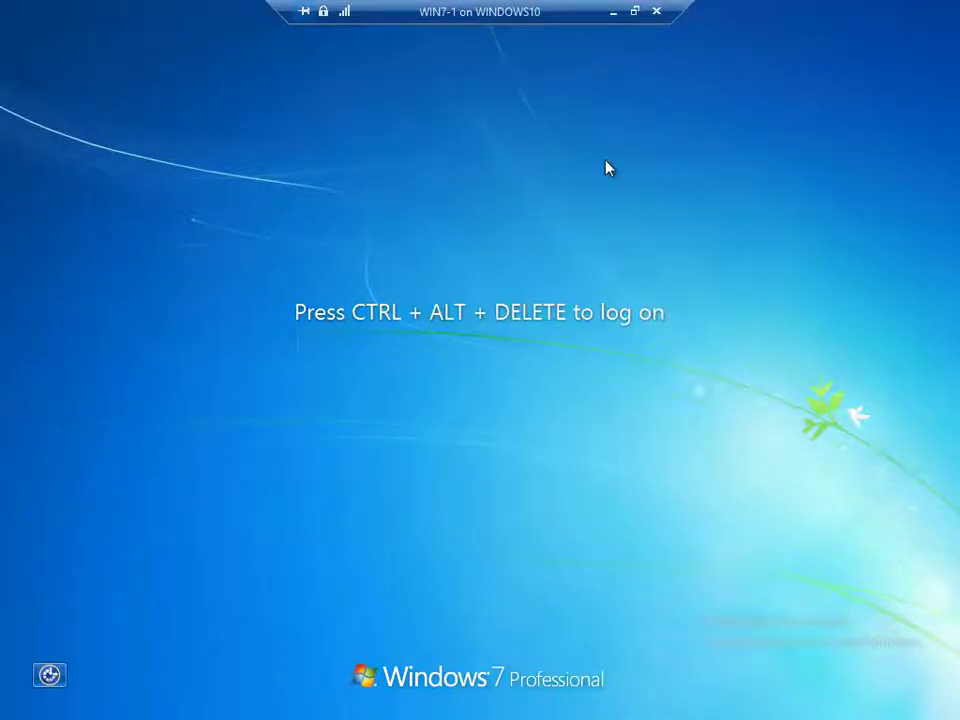
# Log on as another domain user and bring up Run with the CompanyDocs share path
pyautogui.hotkey('ctrl', 'alt', 'End')
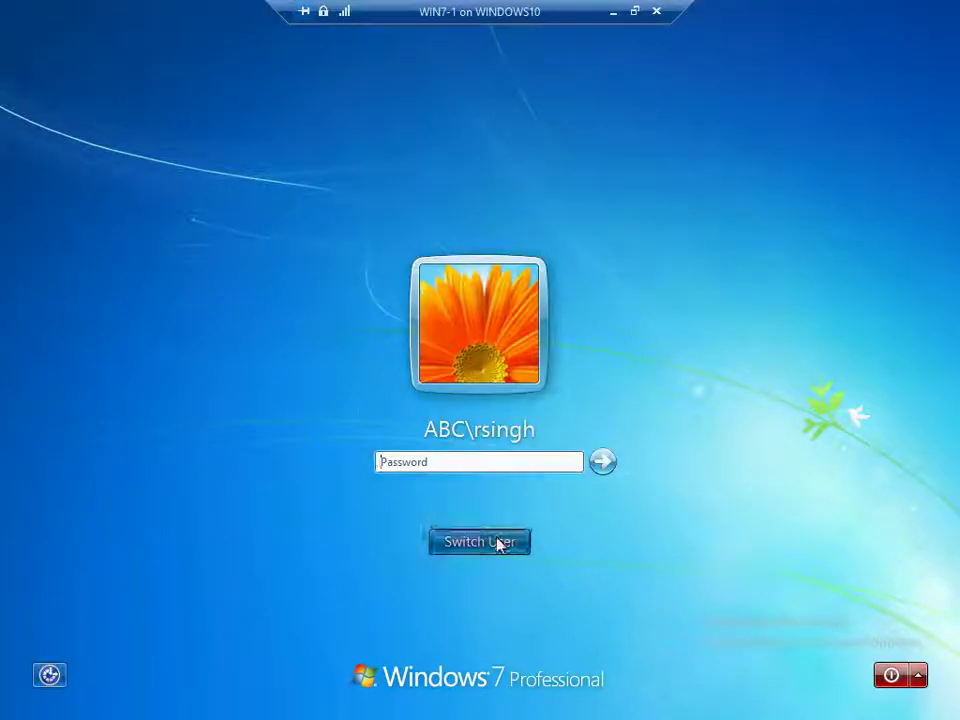
pyautogui.click(497, 543)
pyautogui.click(561, 426)
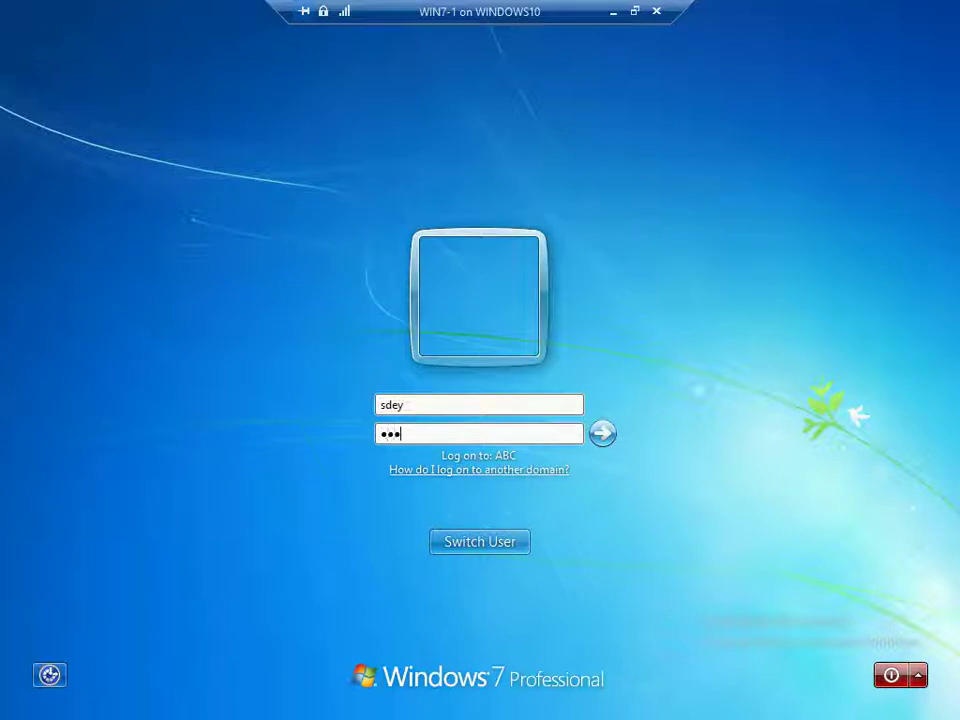
pyautogui.press('Return')
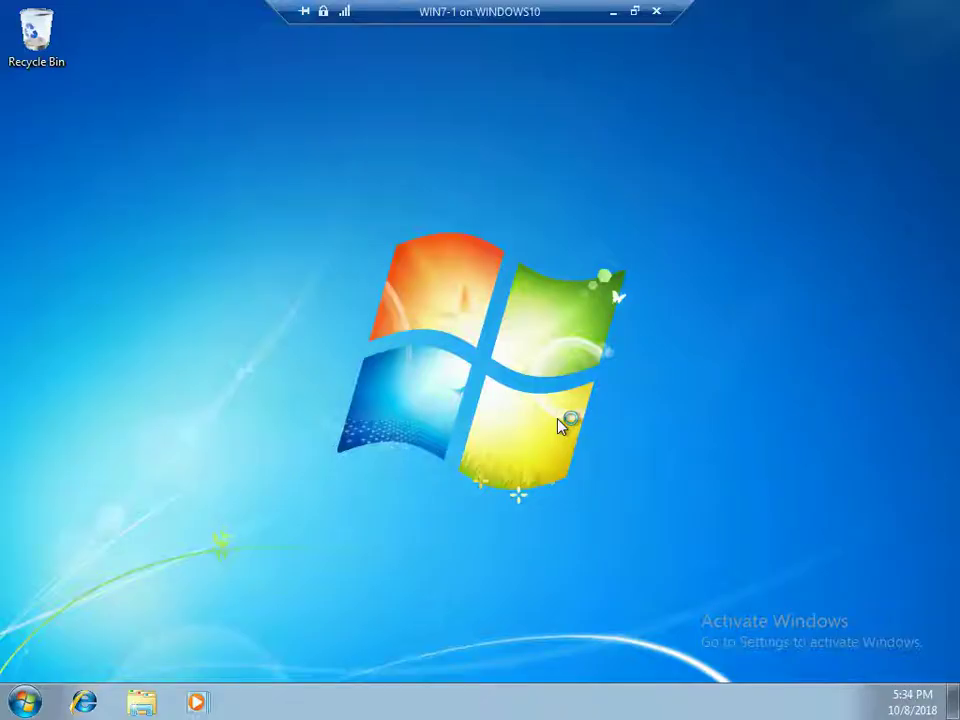
pyautogui.press('super')
pyautogui.click(311, 324)
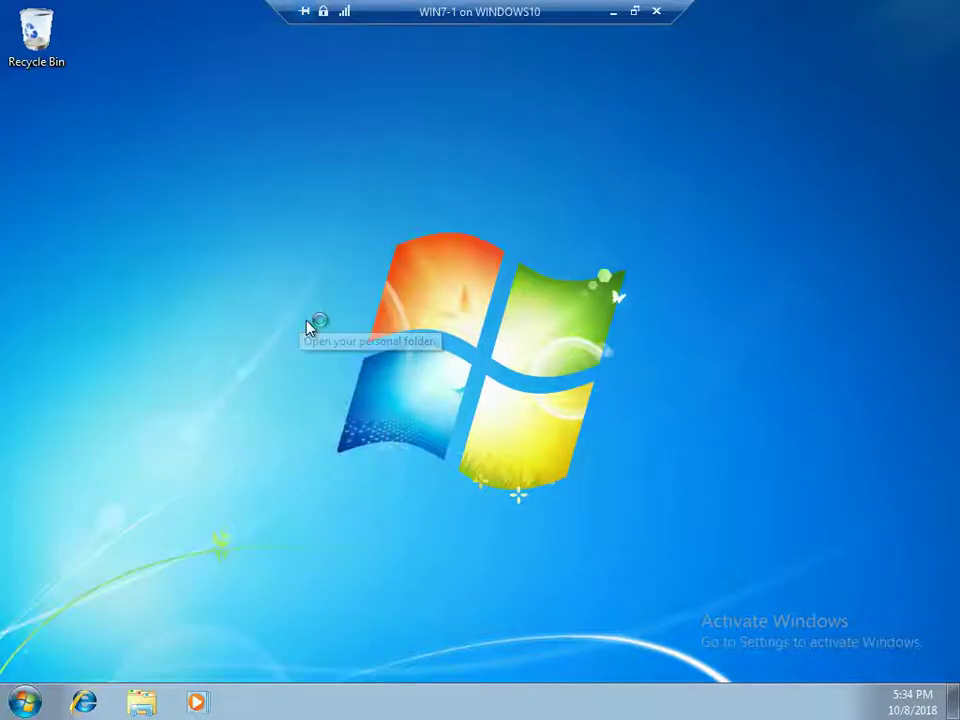
pyautogui.press('super+r')
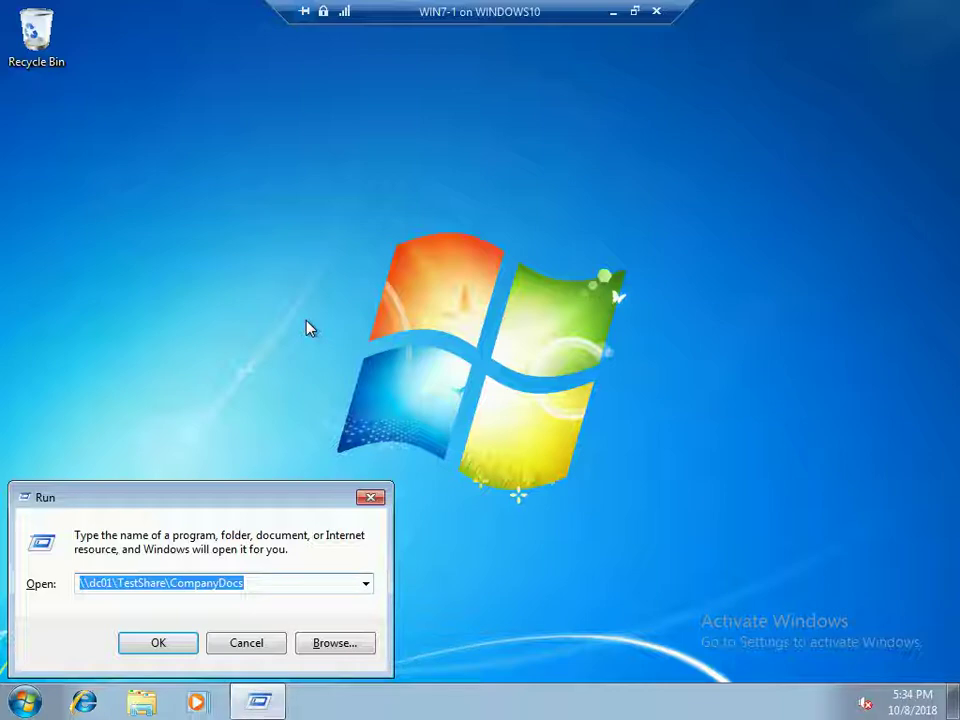
pyautogui.press('Return')
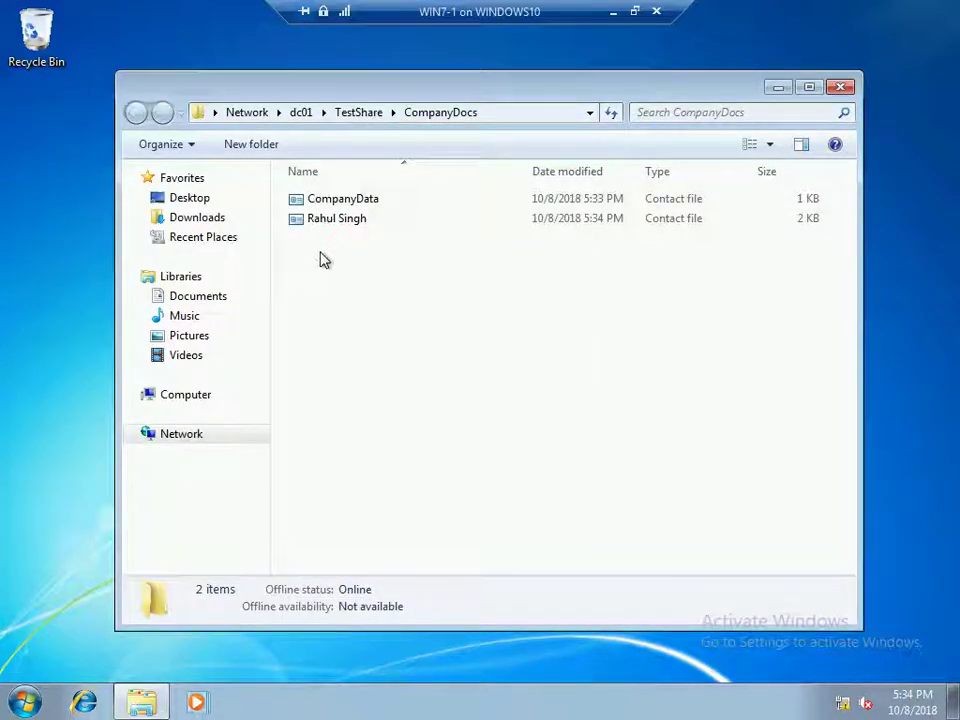
pyautogui.doubleClick(343, 199)
pyautogui.click(243, 162)
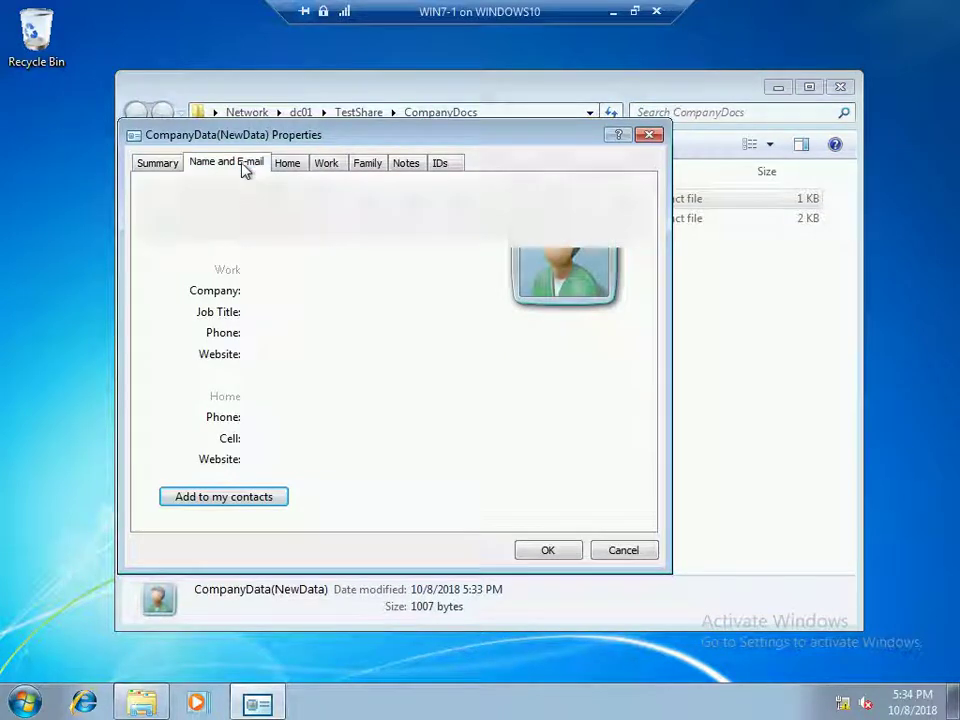
pyautogui.click(287, 234)
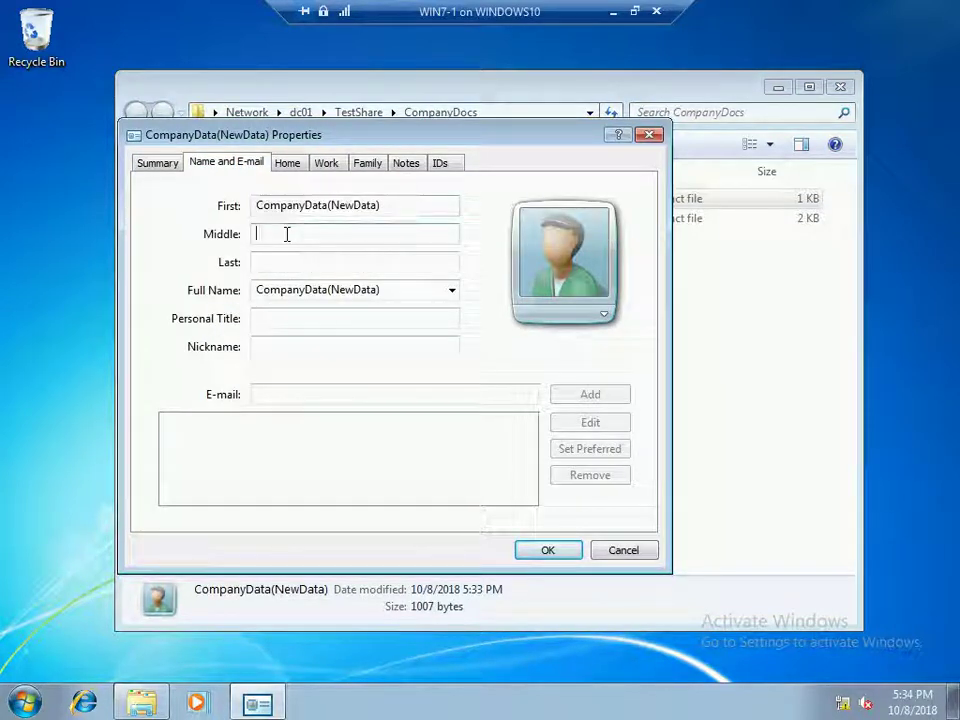
pyautogui.write('asdsd')
pyautogui.click(281, 261)
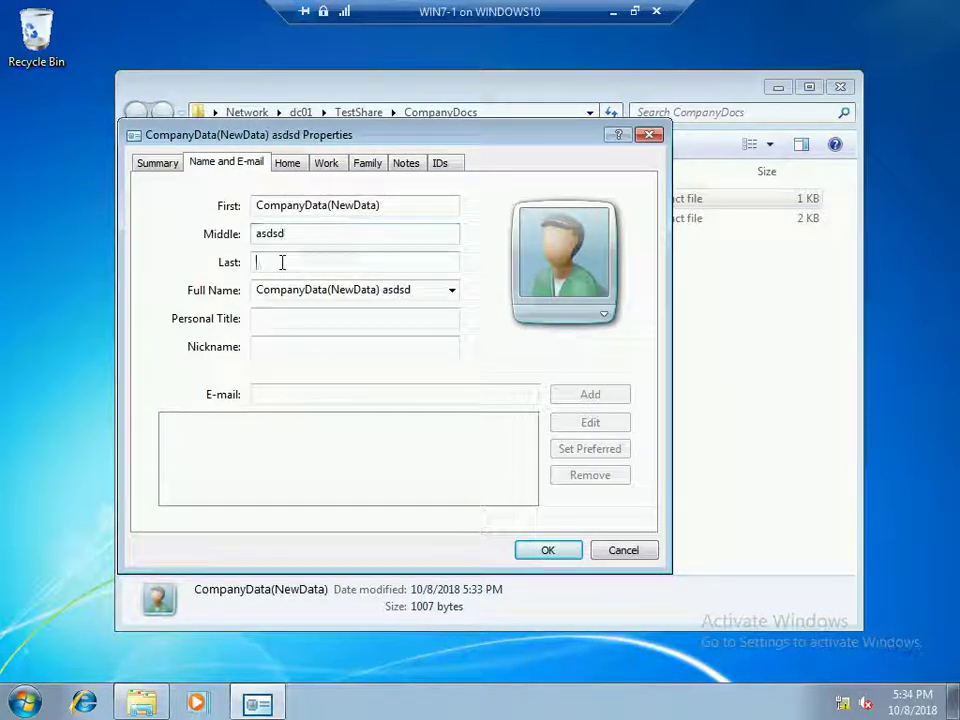
pyautogui.write('sdsdd')
pyautogui.click(540, 552)
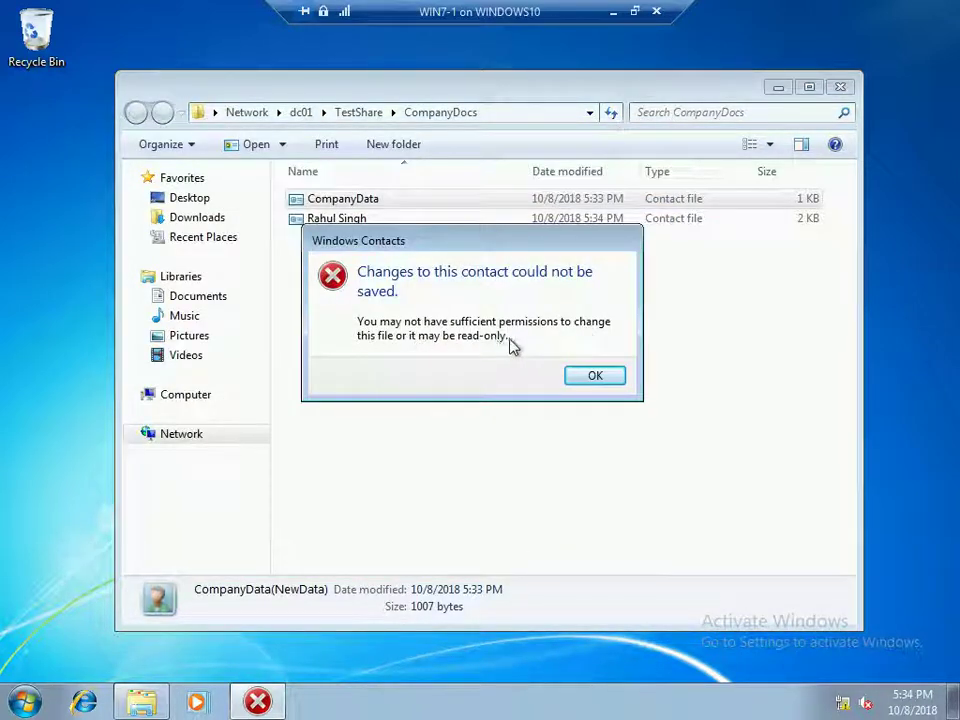
pyautogui.click(593, 377)
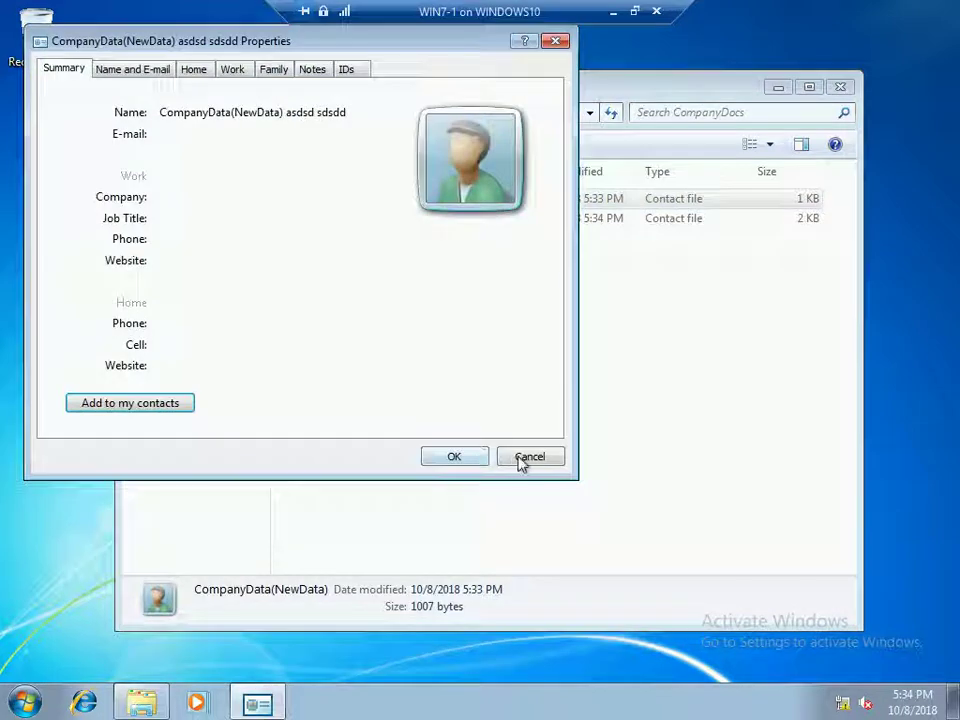
pyautogui.click(529, 457)
pyautogui.doubleClick(358, 226)
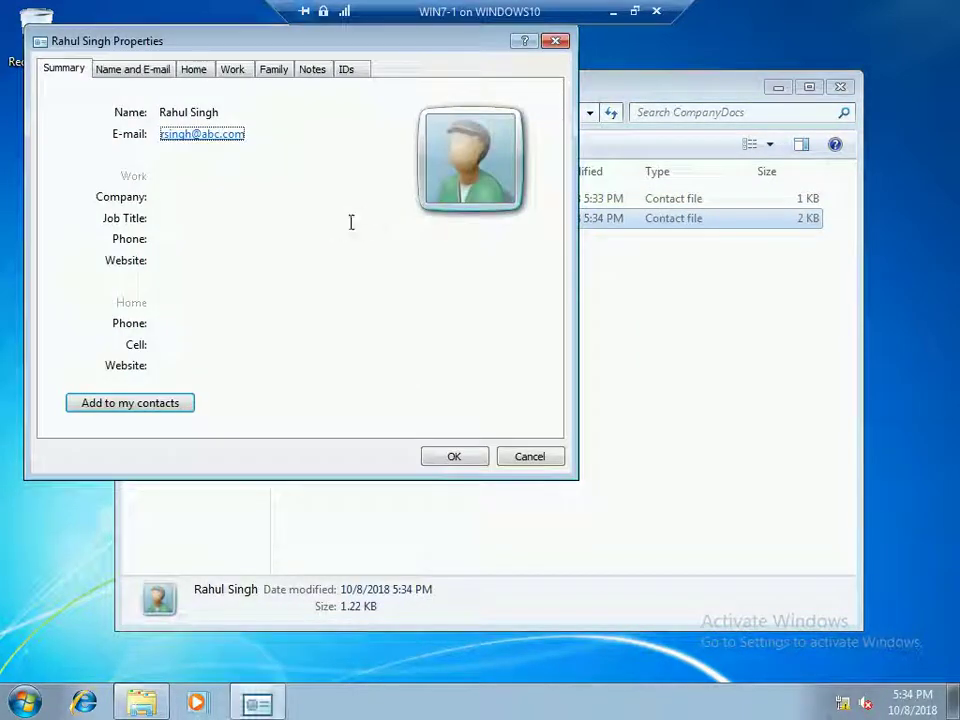
pyautogui.click(148, 73)
pyautogui.click(189, 225)
pyautogui.write('sd')
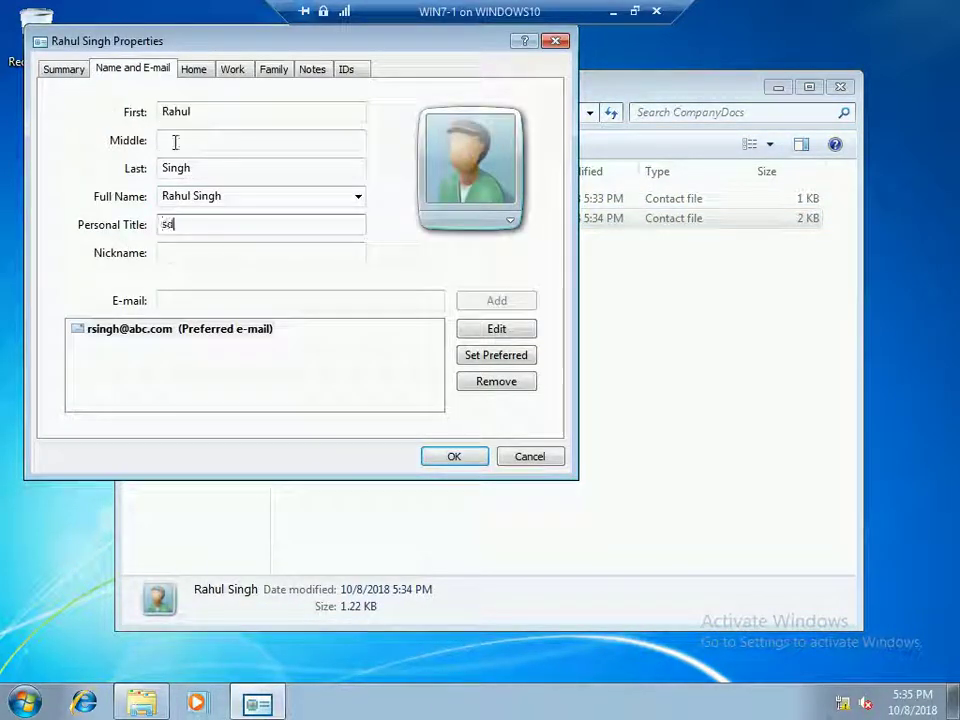
pyautogui.write('s')
pyautogui.click(175, 142)
pyautogui.write('sdsd')
pyautogui.click(452, 458)
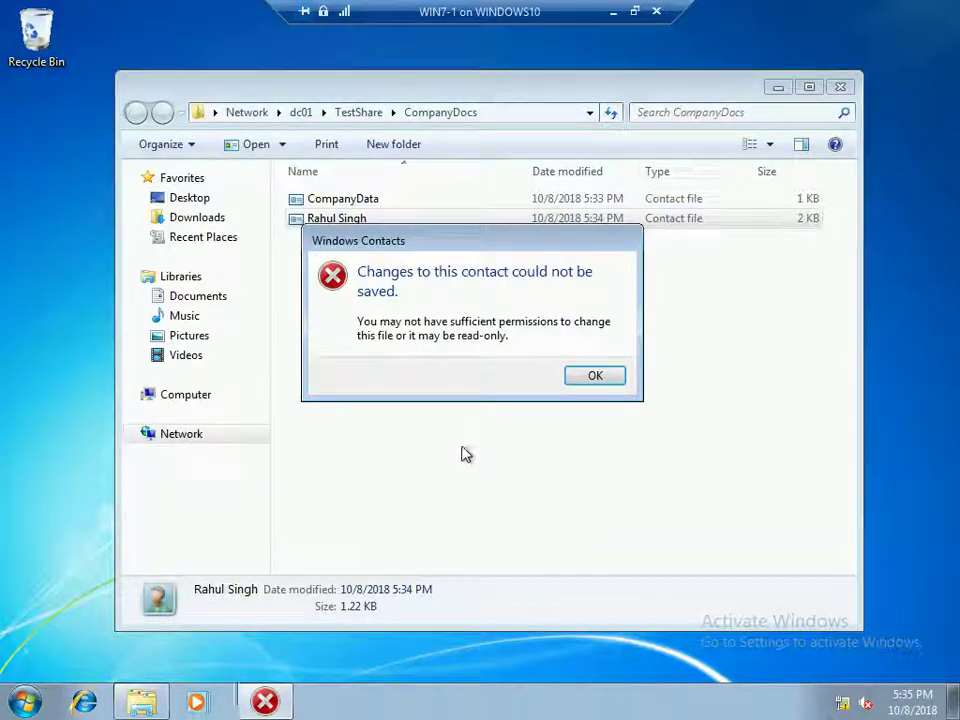
pyautogui.click(595, 375)
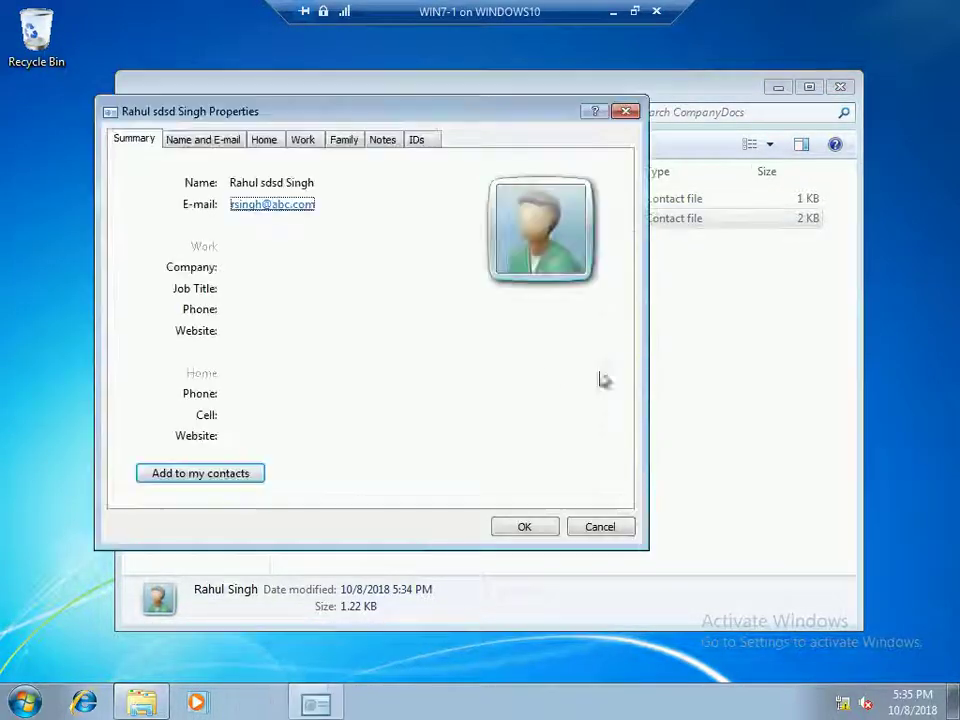
pyautogui.click(216, 145)
pyautogui.click(600, 527)
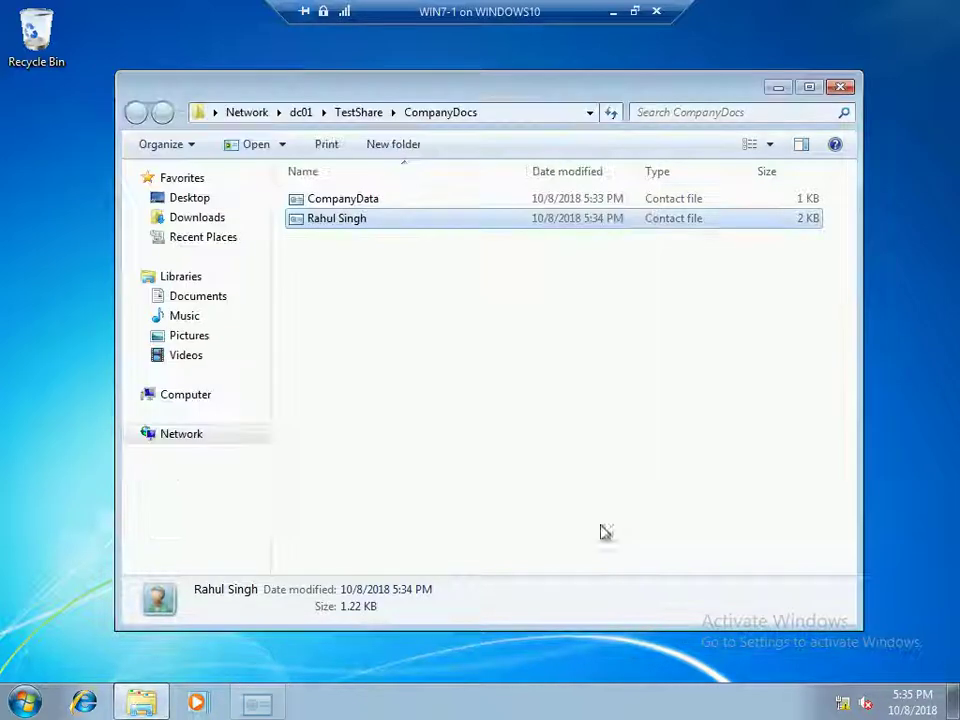
# Reopen \\dc01\TestShare\CompanyDocs via Run and create a New Bitmap Image with the default name
pyautogui.click(250, 278)
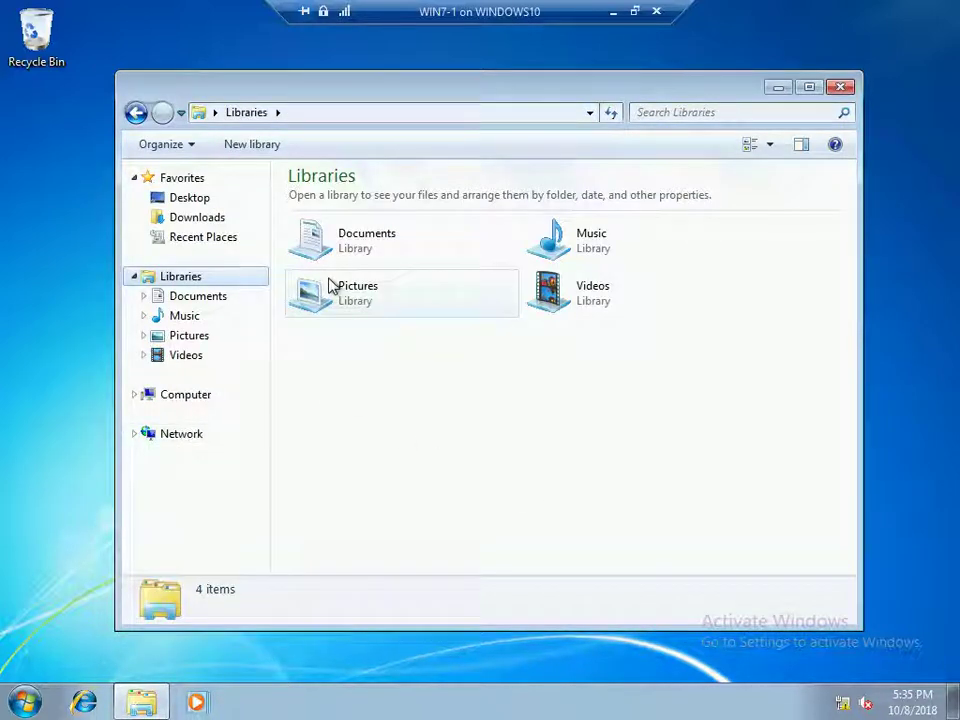
pyautogui.click(182, 434)
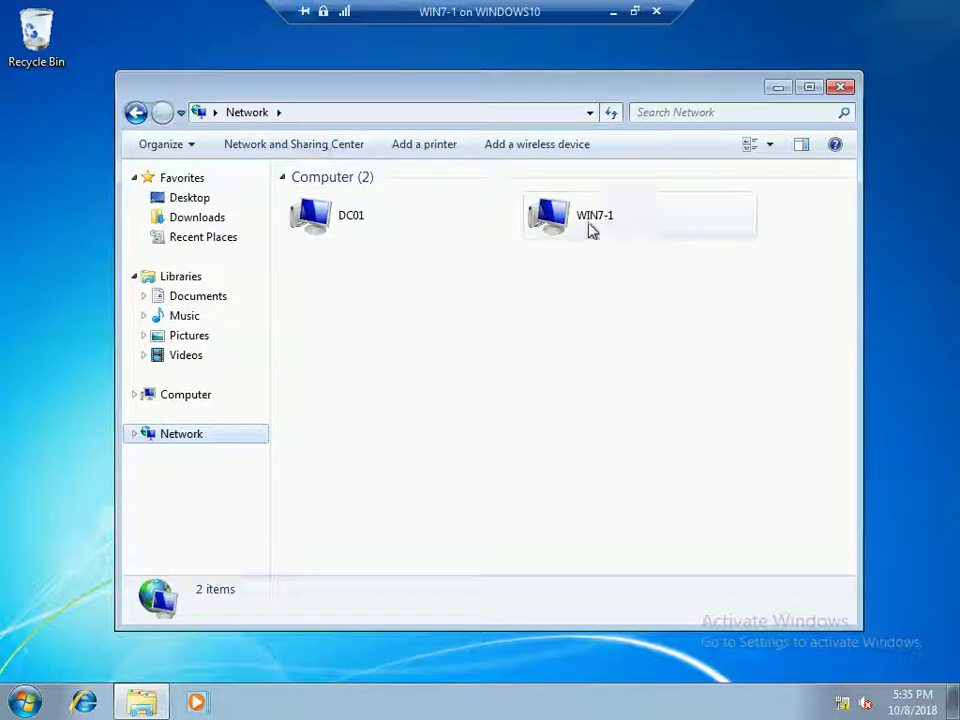
pyautogui.click(841, 90)
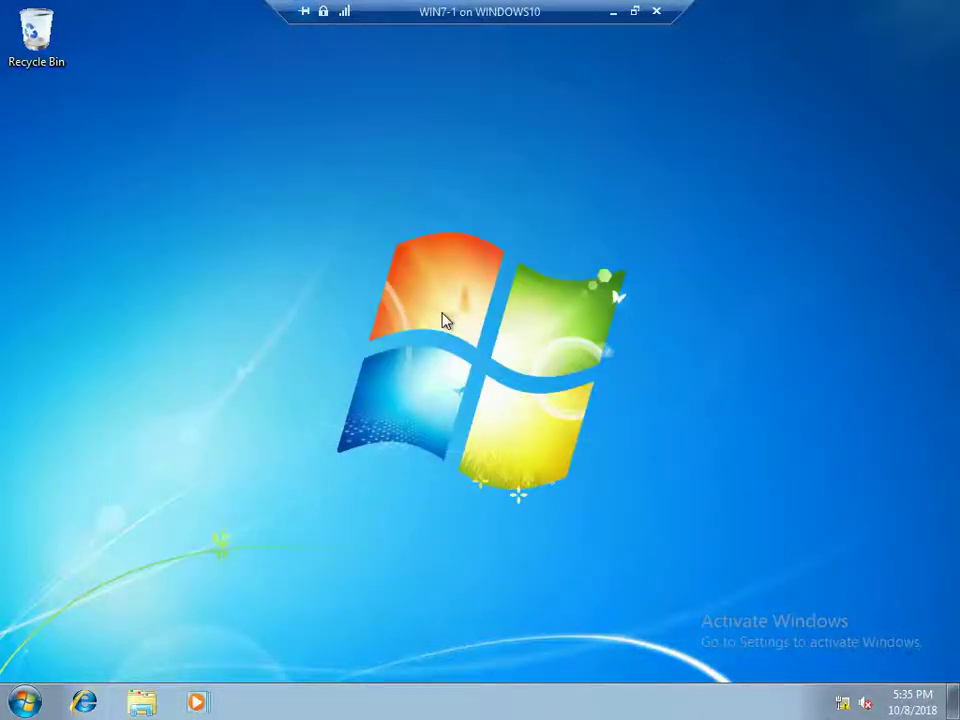
pyautogui.press('super+r')
pyautogui.press('Return')
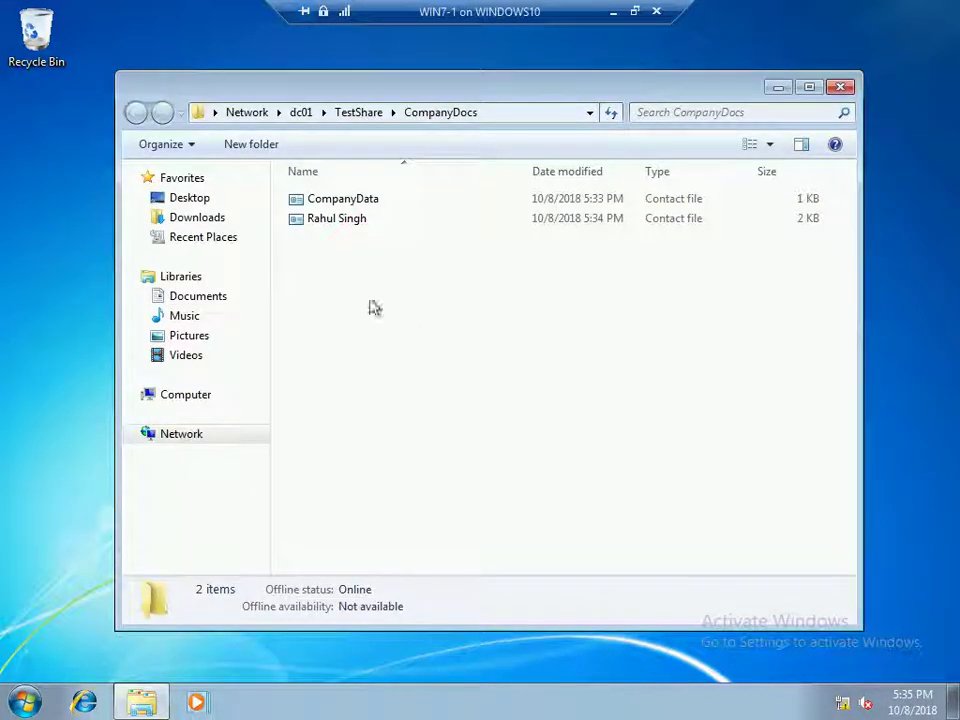
pyautogui.rightClick(338, 289)
pyautogui.moveTo(419, 472)
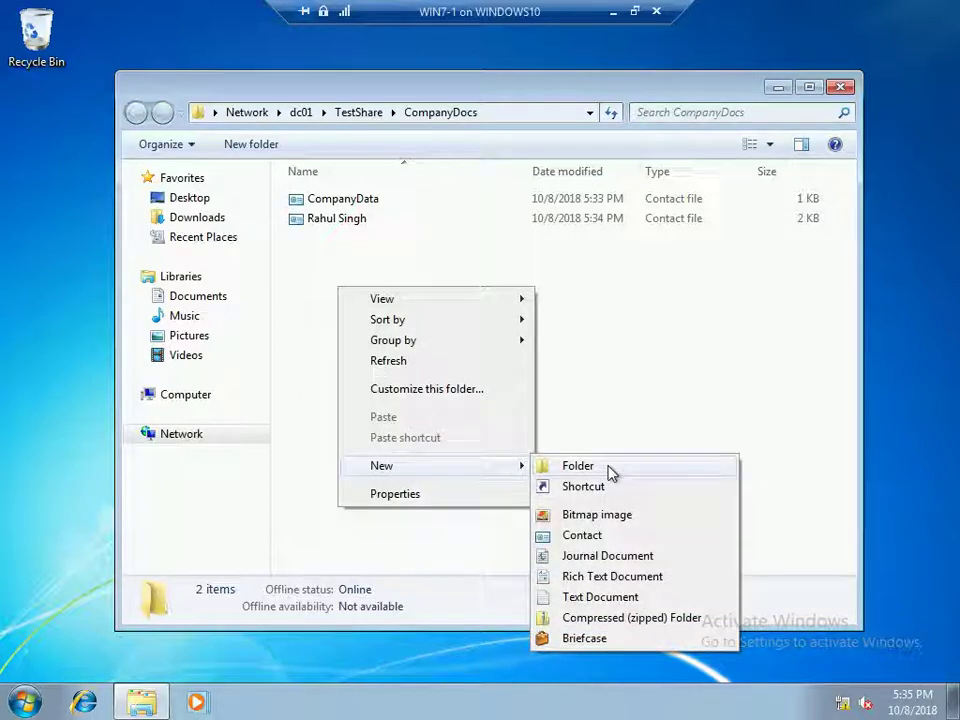
pyautogui.click(603, 515)
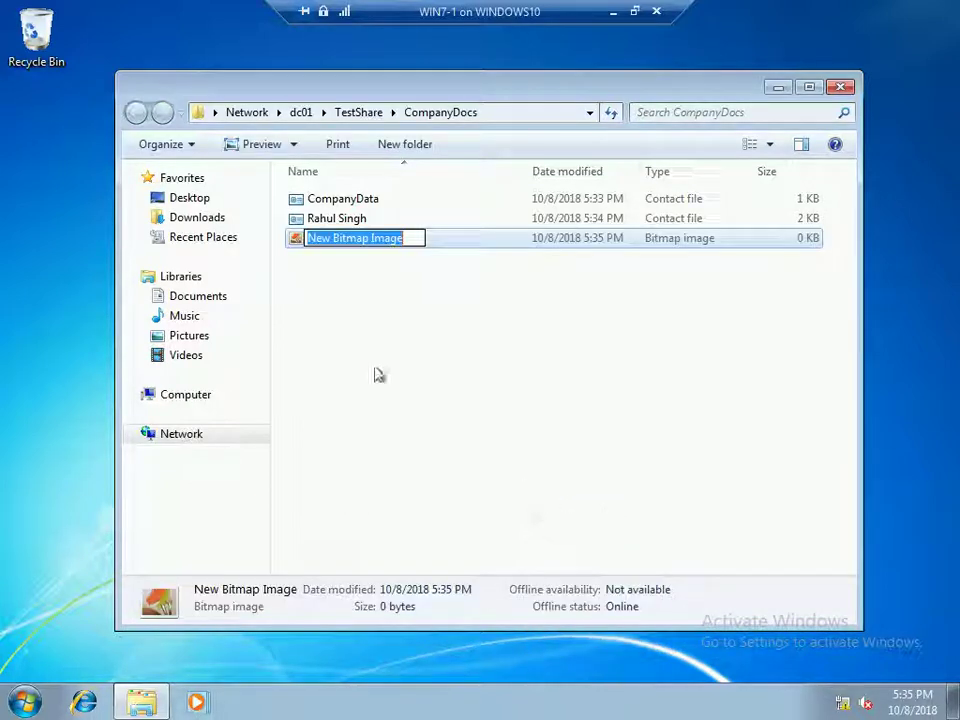
pyautogui.press('Return')
# Open the bitmap in Paint and draw a wide rectangle filled orange
pyautogui.doubleClick(354, 244)
pyautogui.click(368, 94)
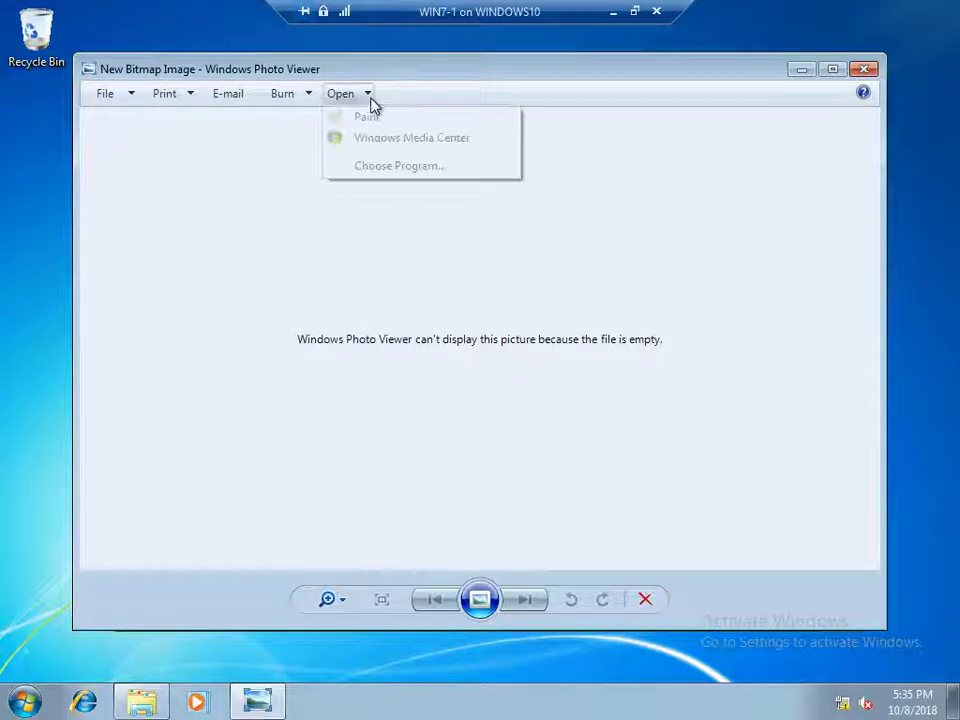
pyautogui.click(372, 119)
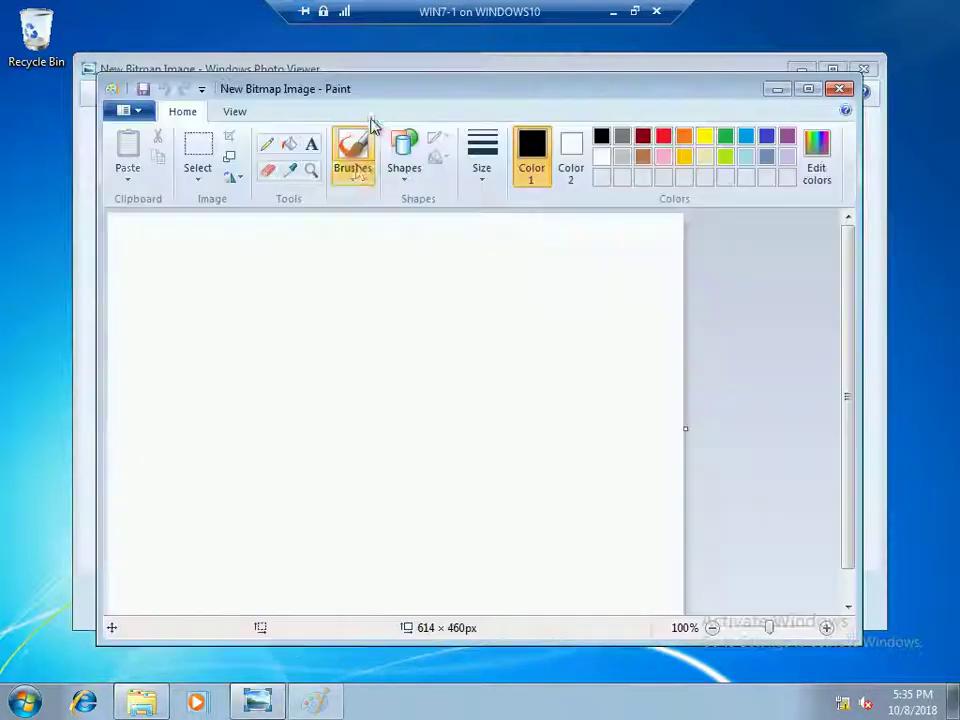
pyautogui.click(412, 170)
pyautogui.click(452, 197)
pyautogui.moveTo(254, 257); pyautogui.dragTo(628, 398)
pyautogui.click(288, 143)
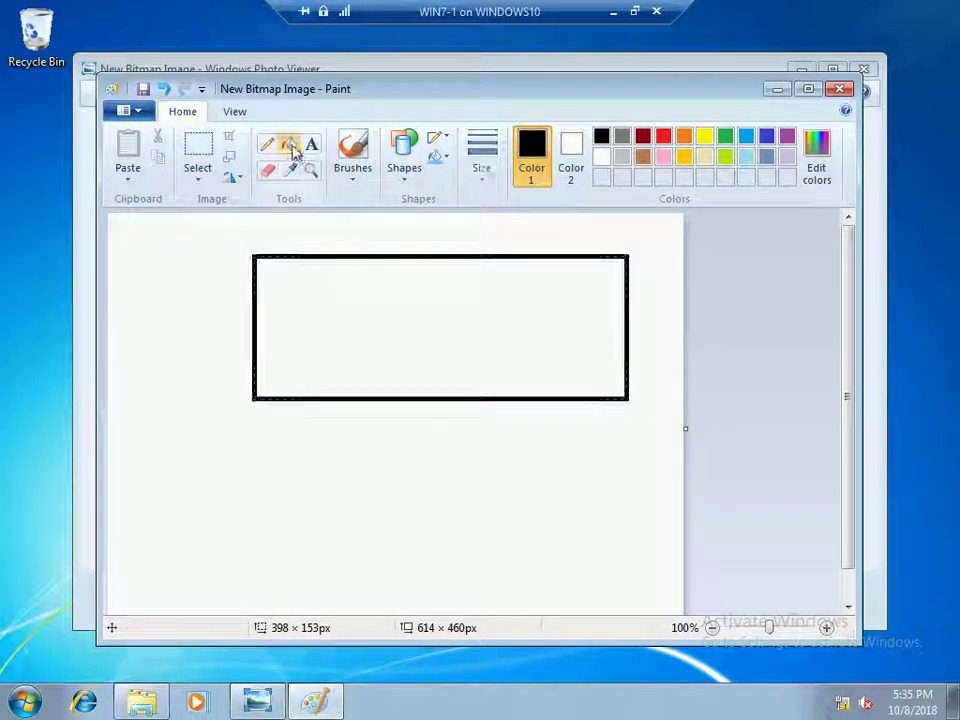
pyautogui.click(683, 140)
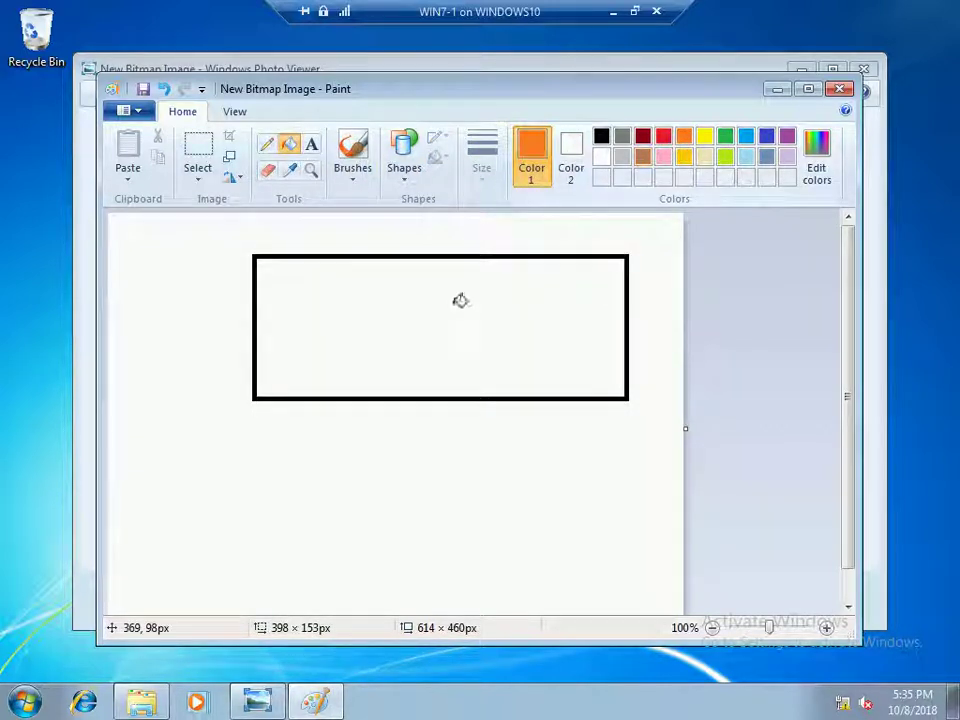
pyautogui.click(456, 300)
# Draw a black-filled rounded rectangle inside it, then save and close Paint and the viewer
pyautogui.click(403, 168)
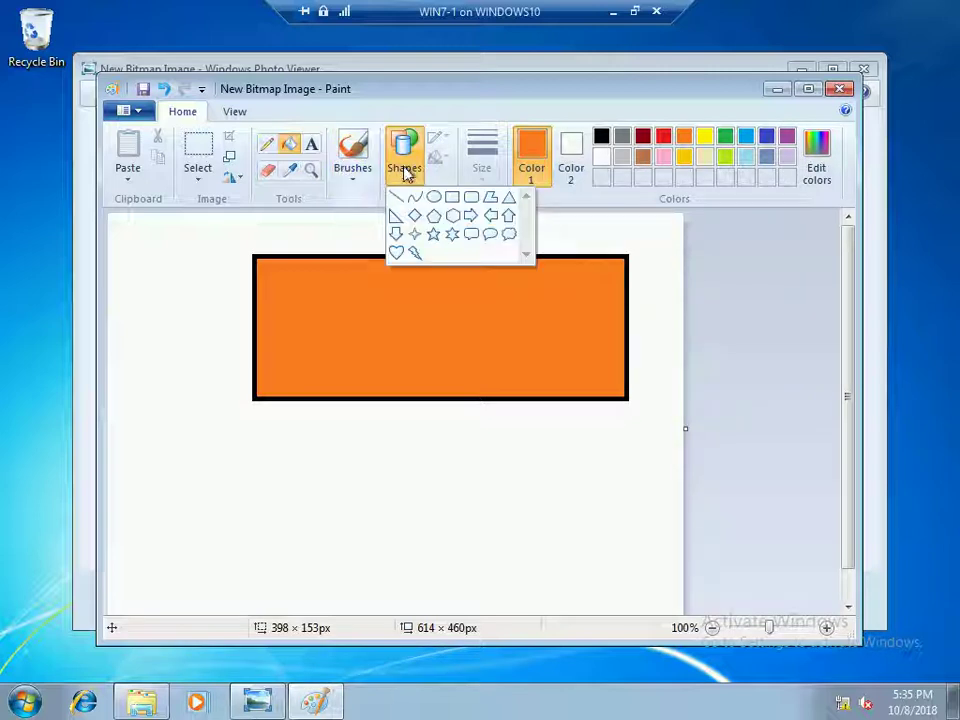
pyautogui.click(471, 203)
pyautogui.moveTo(332, 280); pyautogui.dragTo(485, 302)
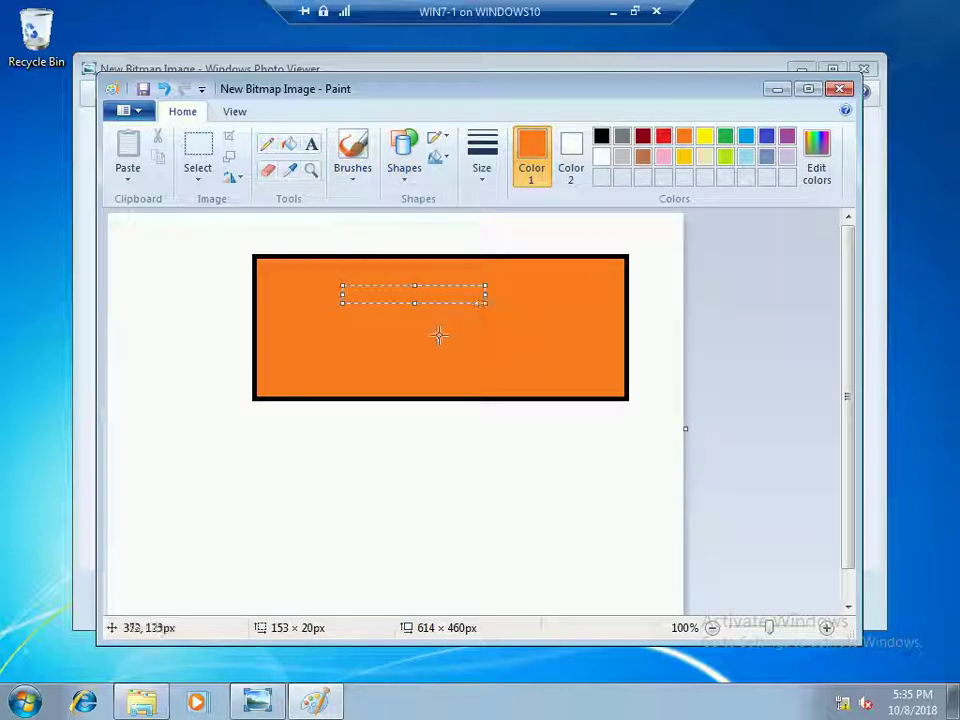
pyautogui.moveTo(416, 305); pyautogui.dragTo(454, 338)
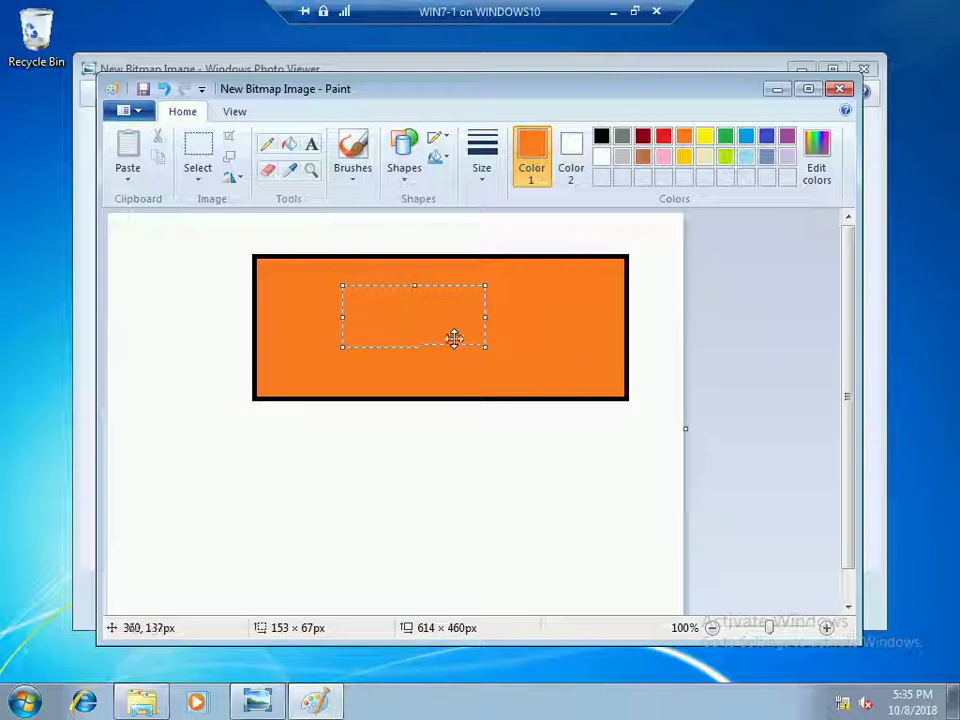
pyautogui.click(601, 136)
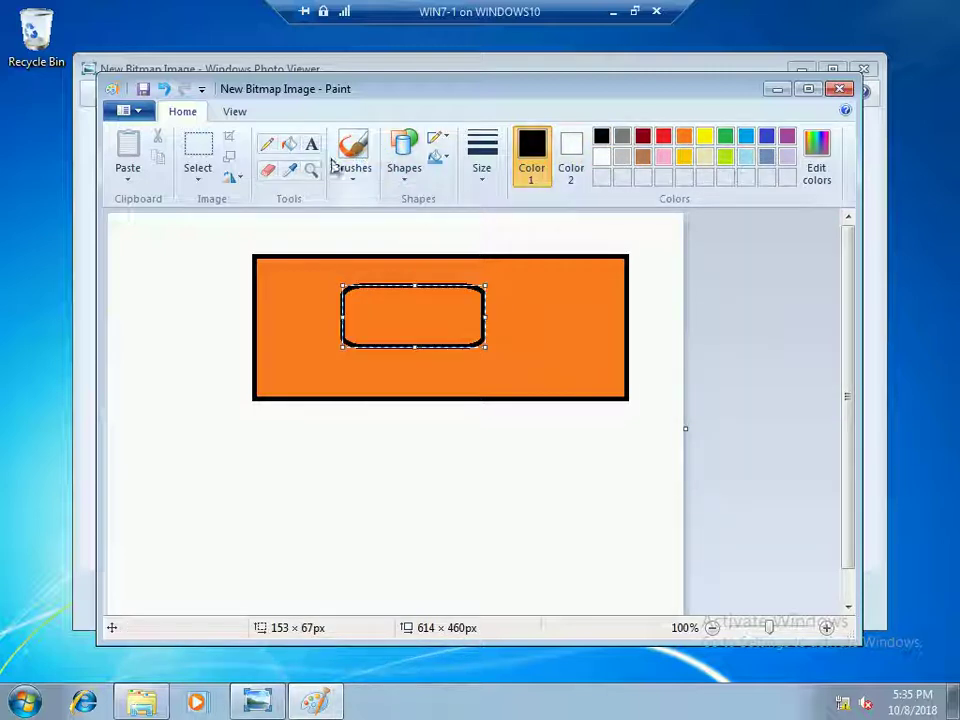
pyautogui.click(289, 143)
pyautogui.click(414, 313)
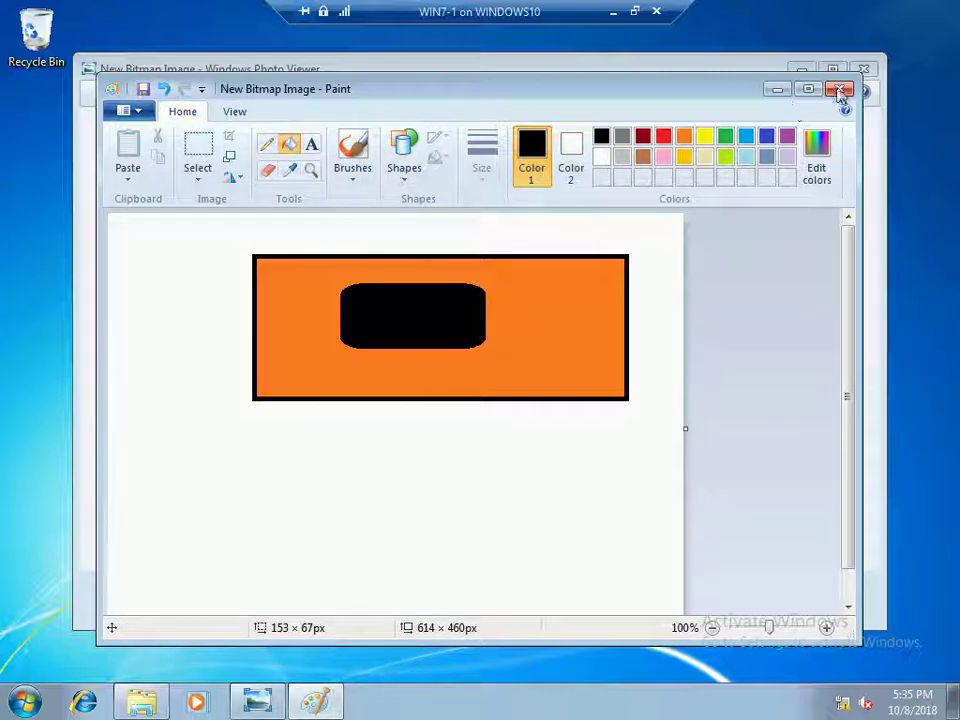
pyautogui.click(841, 89)
pyautogui.click(862, 69)
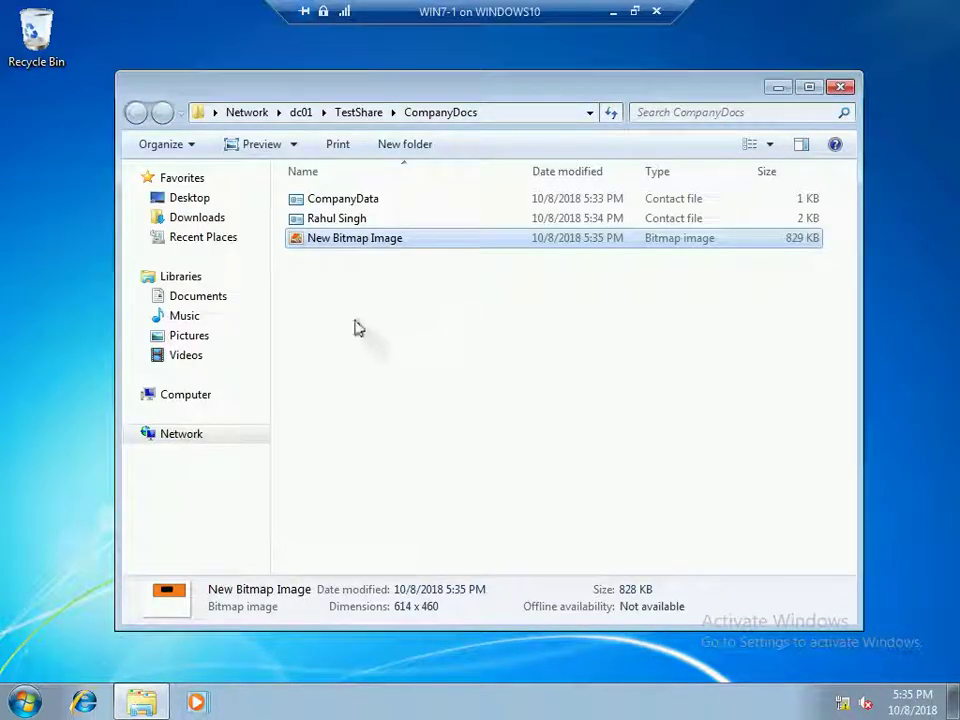
# Refresh the folder and create a new contact with the user's first and last name
pyautogui.rightClick(350, 324)
pyautogui.click(375, 396)
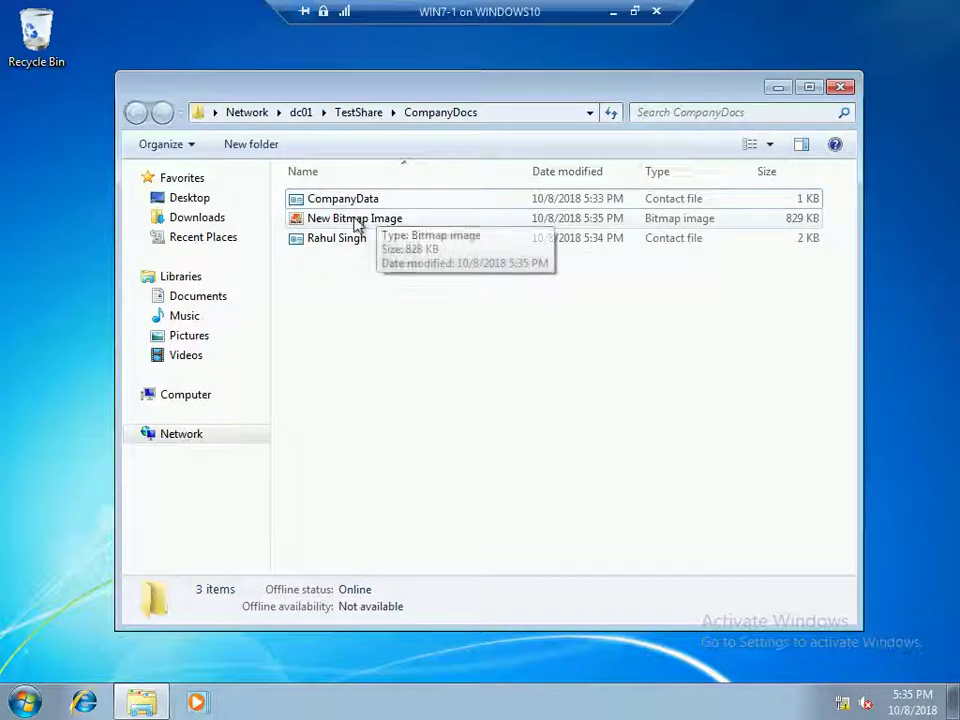
pyautogui.rightClick(330, 296)
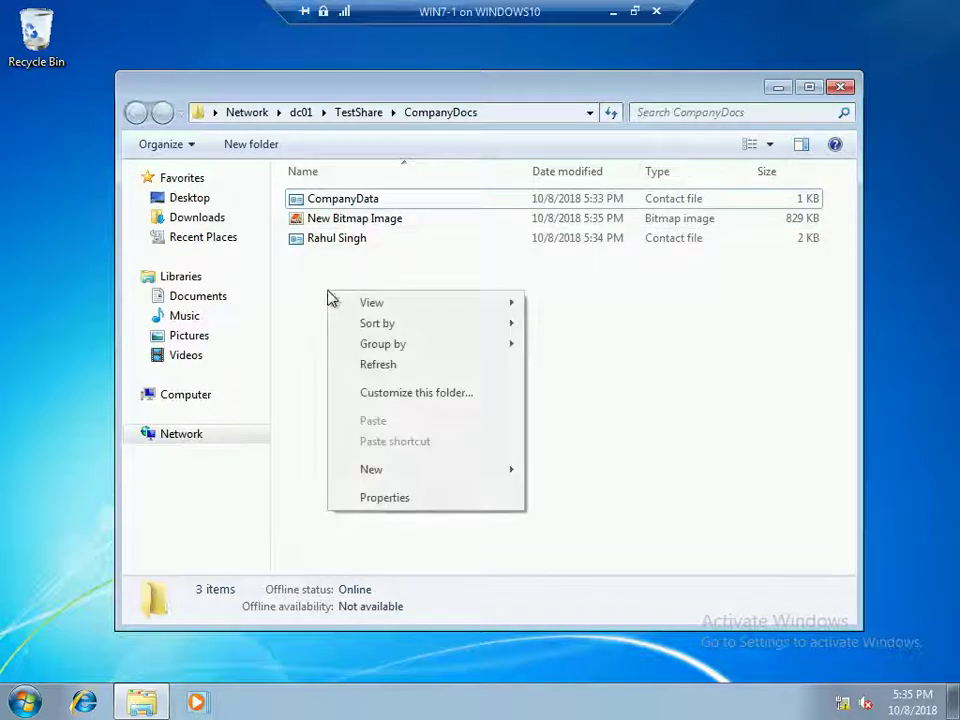
pyautogui.moveTo(445, 476)
pyautogui.click(556, 539)
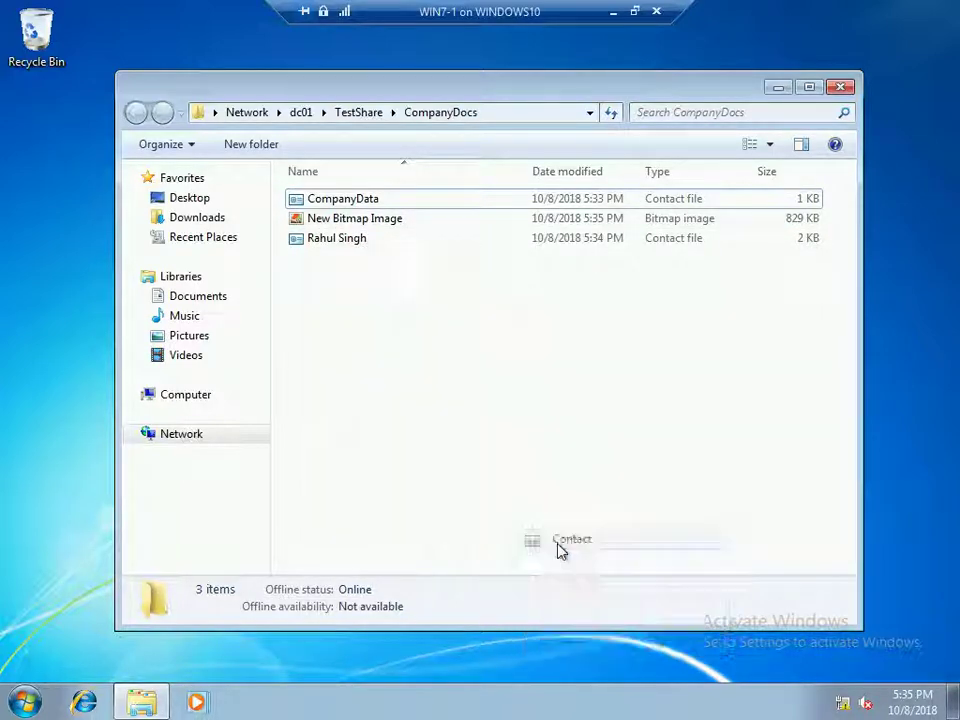
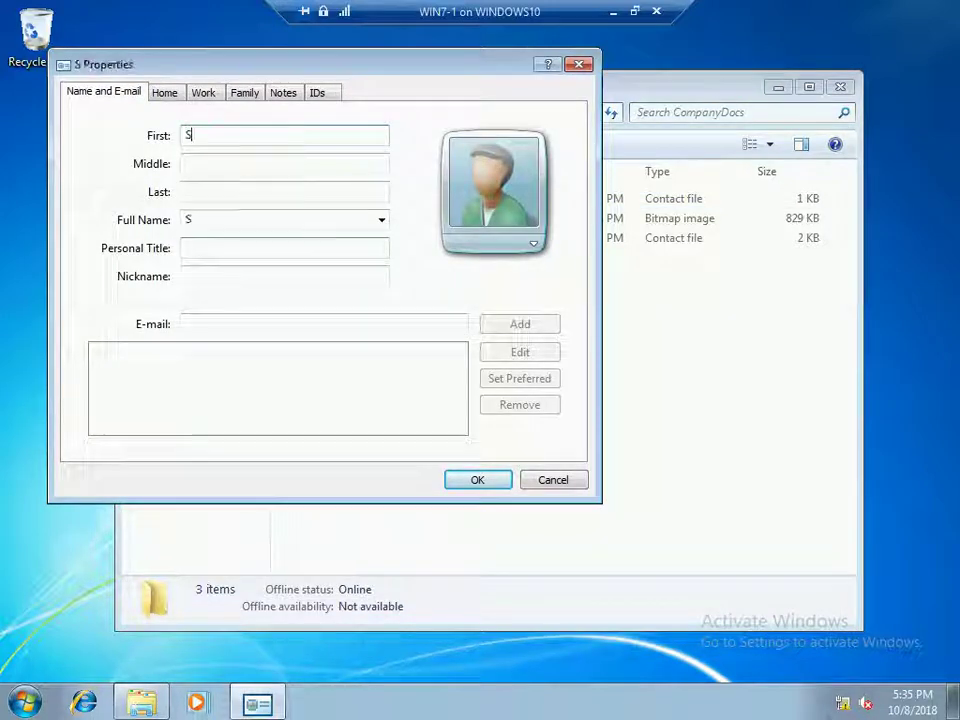
pyautogui.press('Tab')
pyautogui.press('Tab')
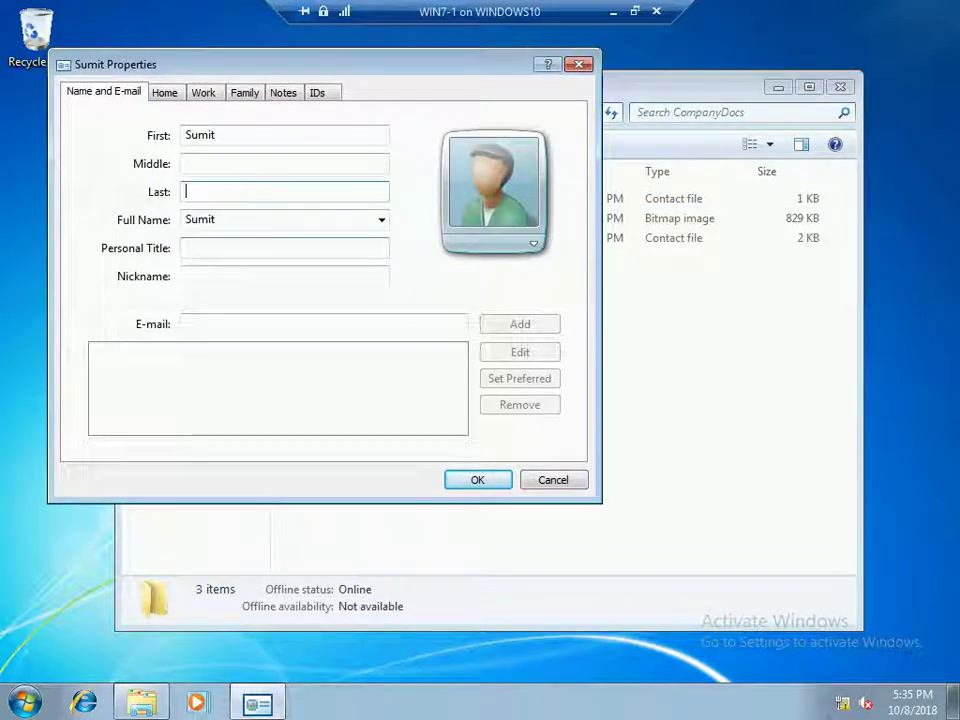
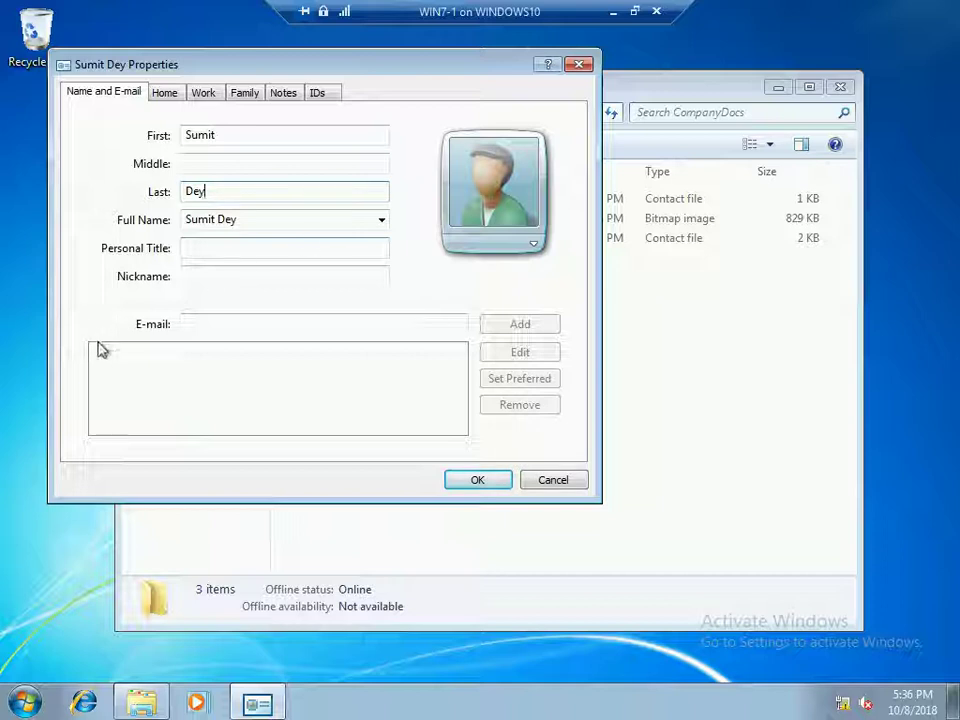
# Enter the contact's e-mail address, save the contact, and refresh the share listing
pyautogui.click(193, 319)
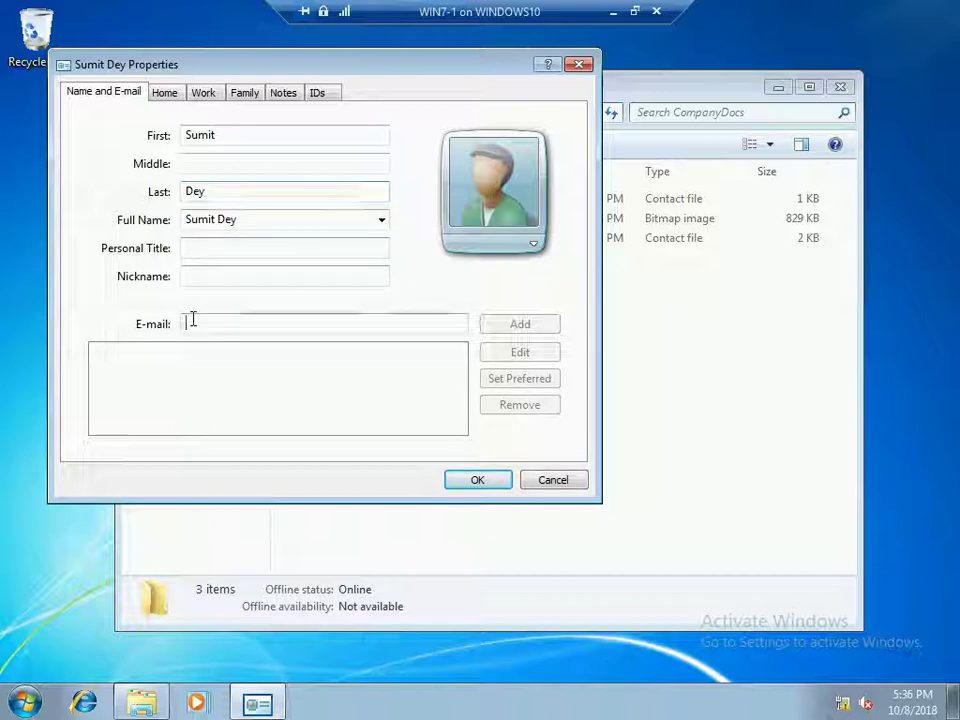
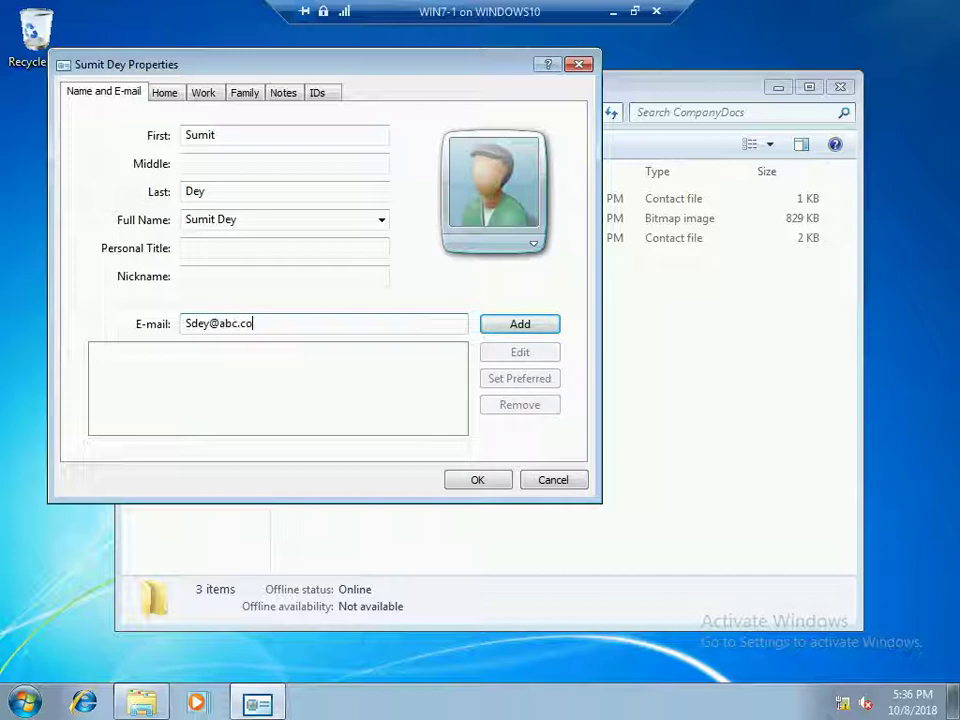
pyautogui.click(481, 481)
pyautogui.rightClick(345, 329)
pyautogui.click(392, 398)
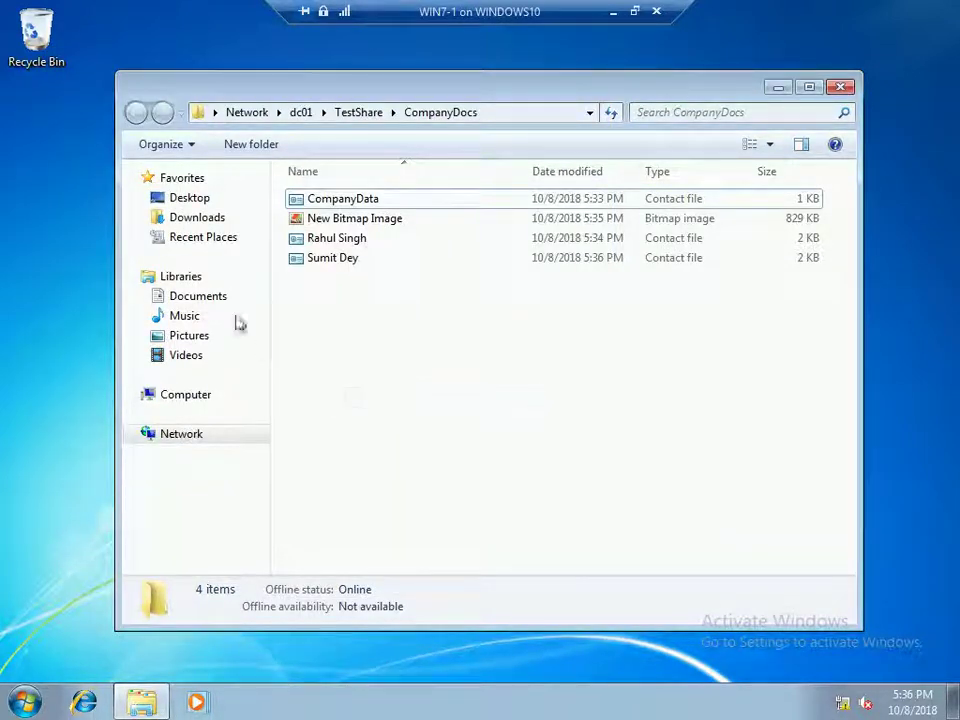
# Close CompanyDocs, refresh the desktop, and reopen \\dc01\TestShare\CompanyDocs via Run
pyautogui.click(845, 87)
pyautogui.rightClick(285, 190)
pyautogui.click(322, 250)
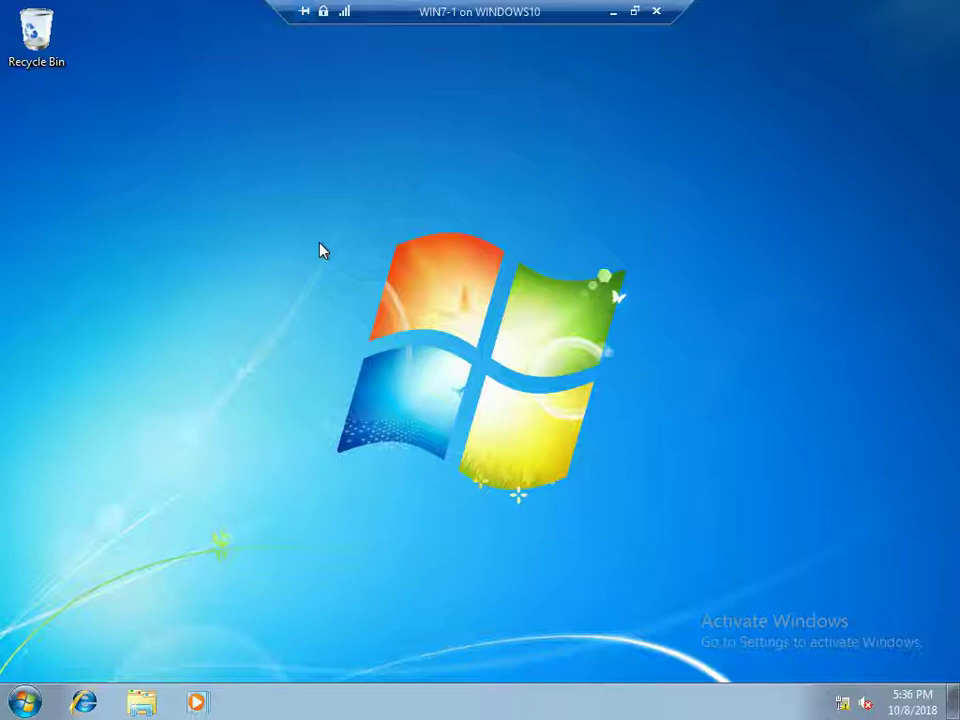
pyautogui.press('super+r')
pyautogui.press('Return')
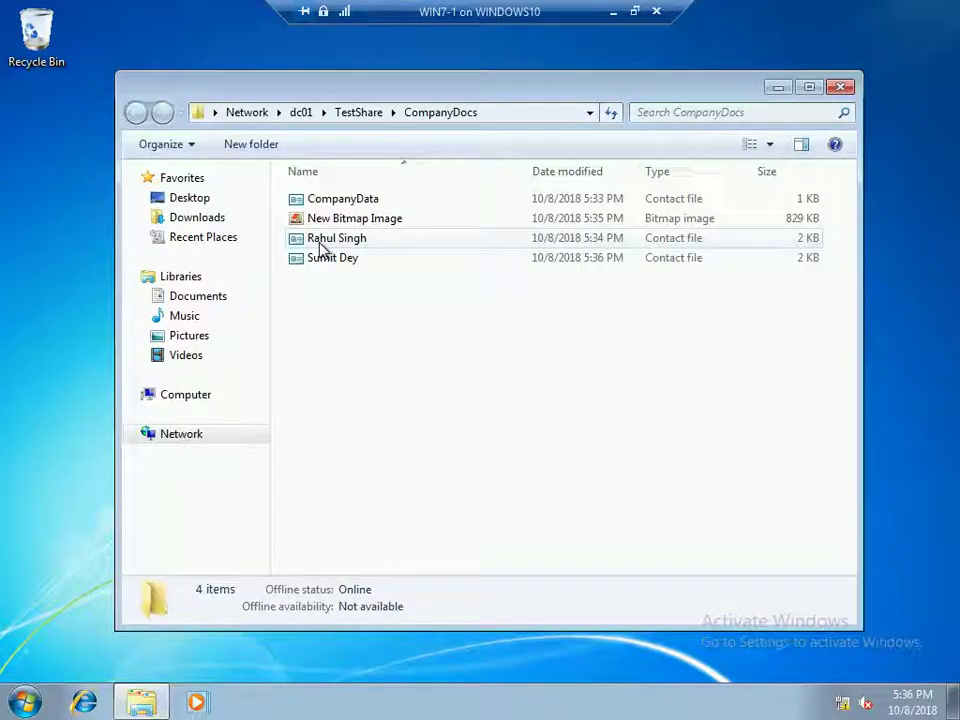
# Try deleting another user's contact and CompanyData; both attempts end in Access Denied
pyautogui.click(321, 242)
pyautogui.hotkey('shift', 'Delete')
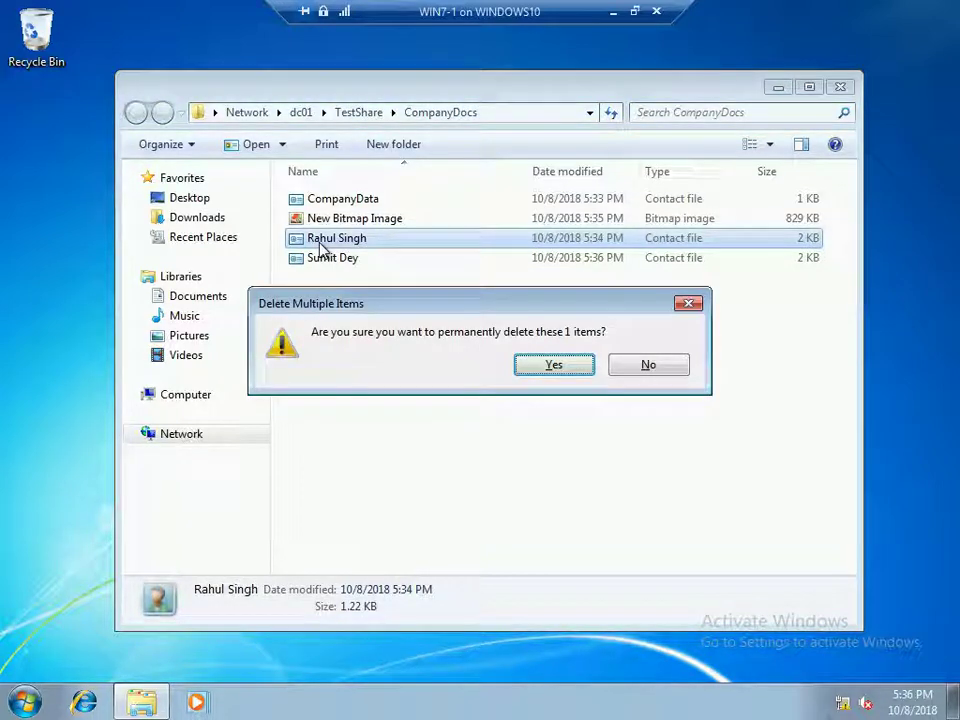
pyautogui.press('Return')
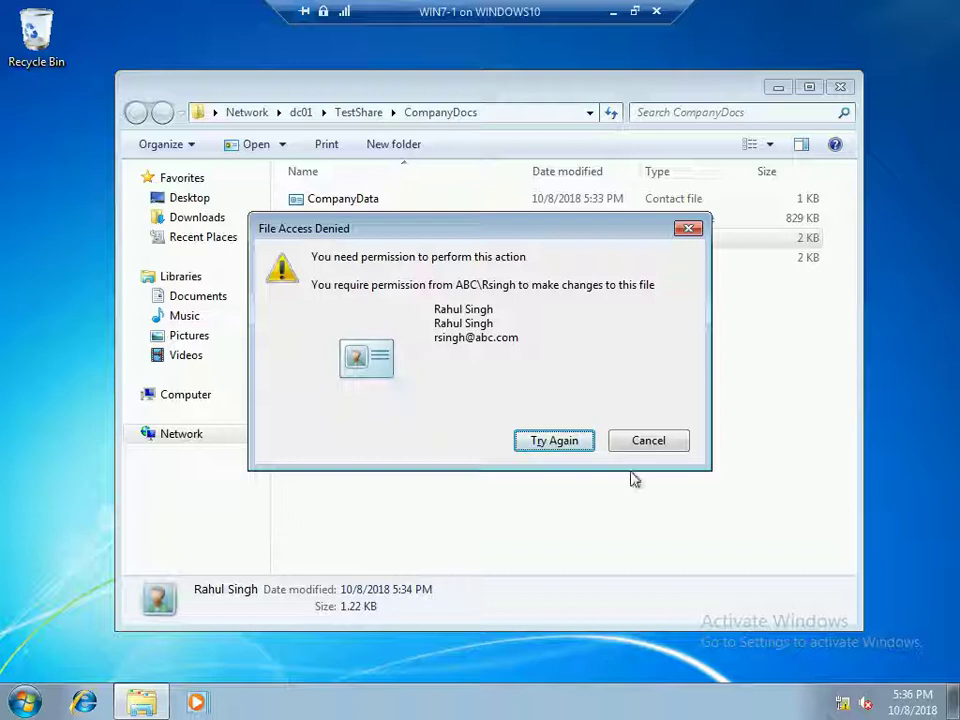
pyautogui.click(645, 444)
pyautogui.click(379, 203)
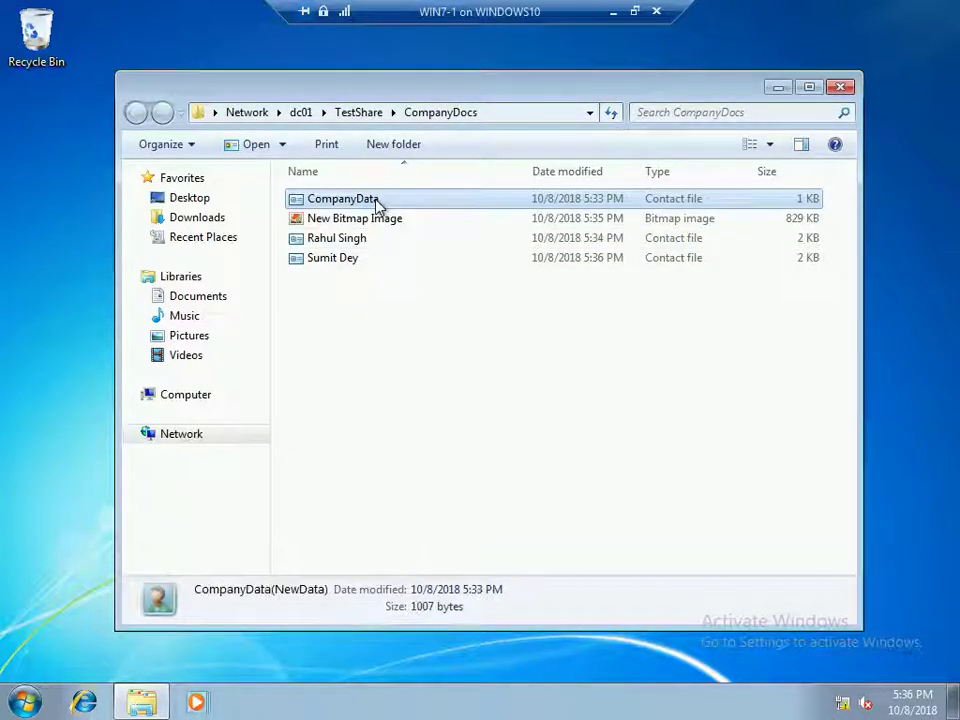
pyautogui.press('Delete')
pyautogui.press('Return')
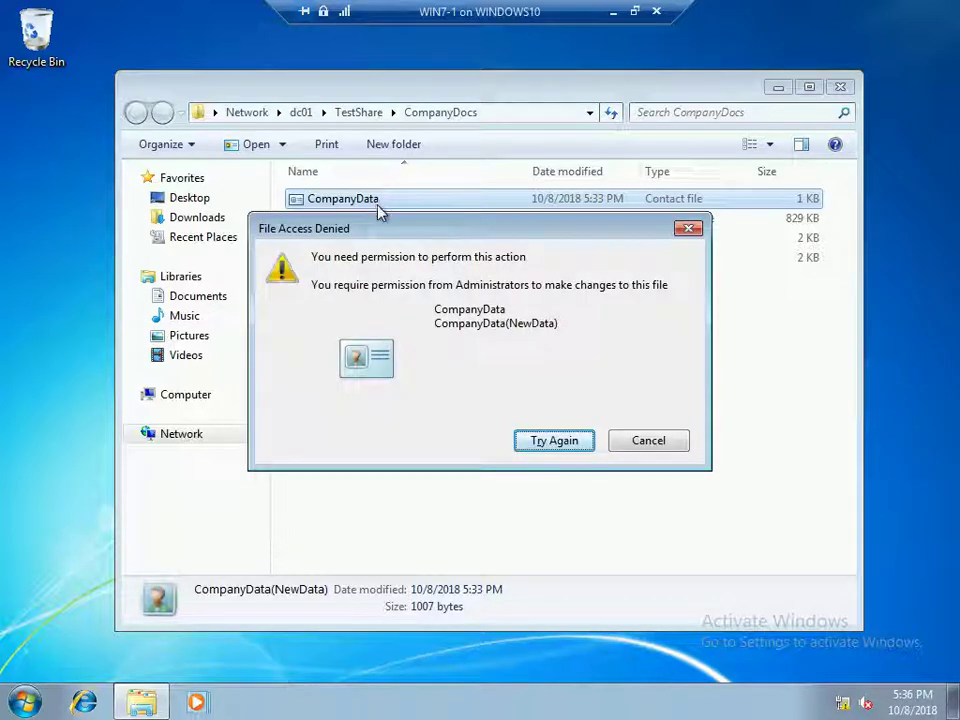
pyautogui.click(655, 444)
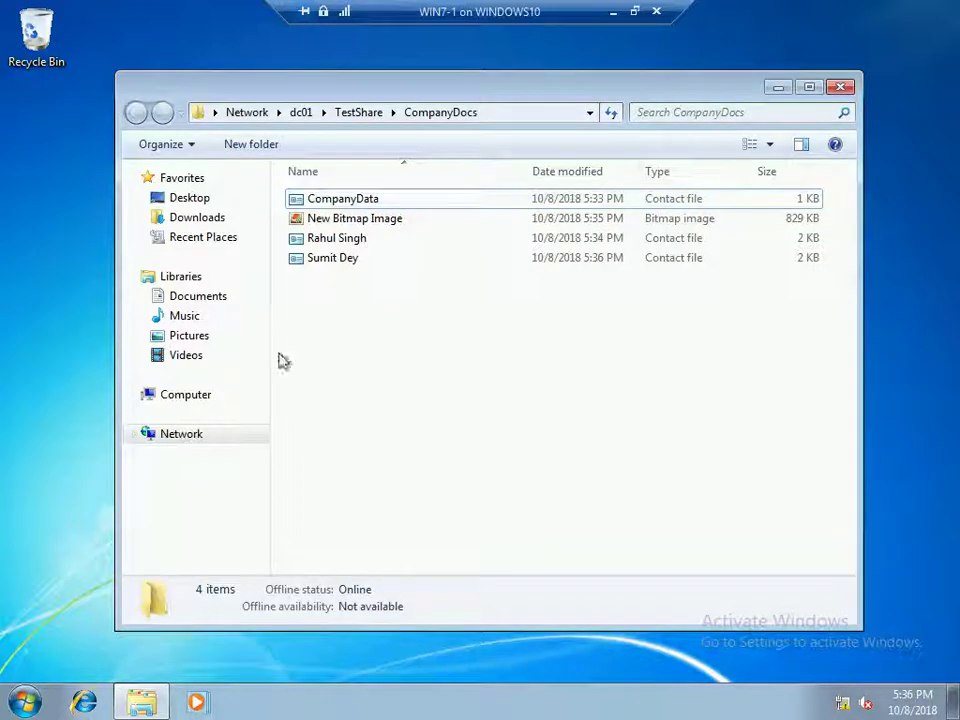
# Delete New Bitmap Image, refresh the listing, and close the CompanyDocs window
pyautogui.click(372, 220)
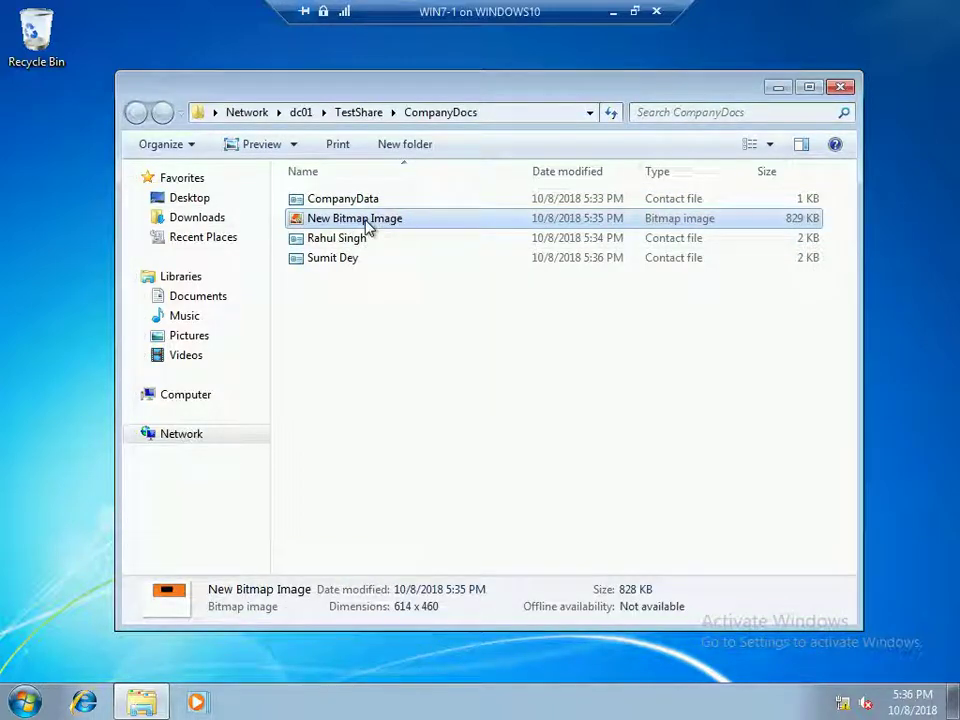
pyautogui.press('Delete')
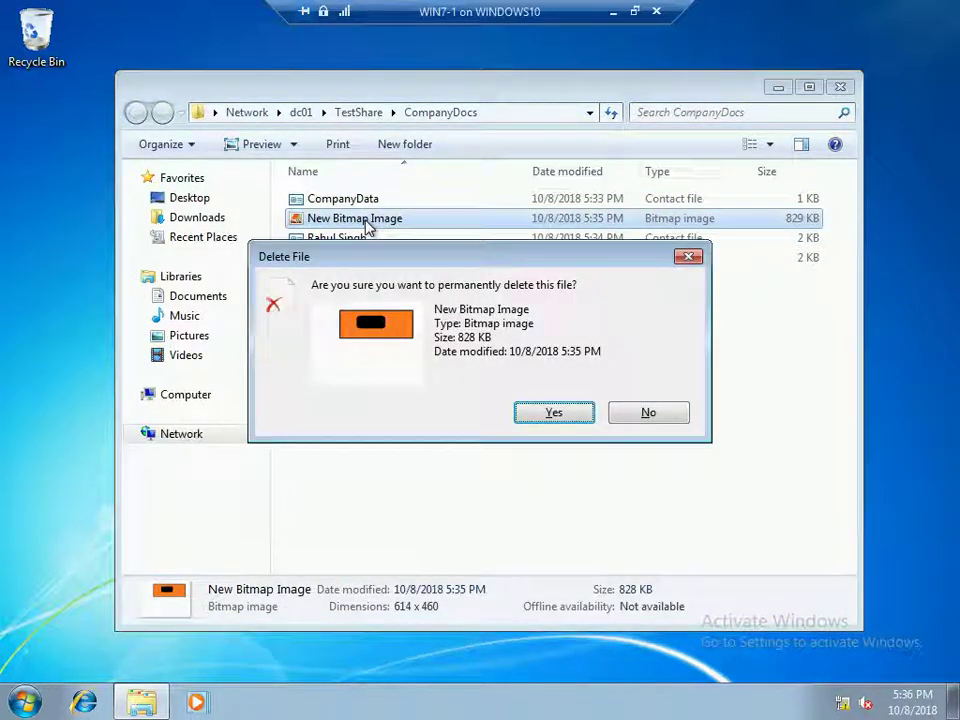
pyautogui.press('Return')
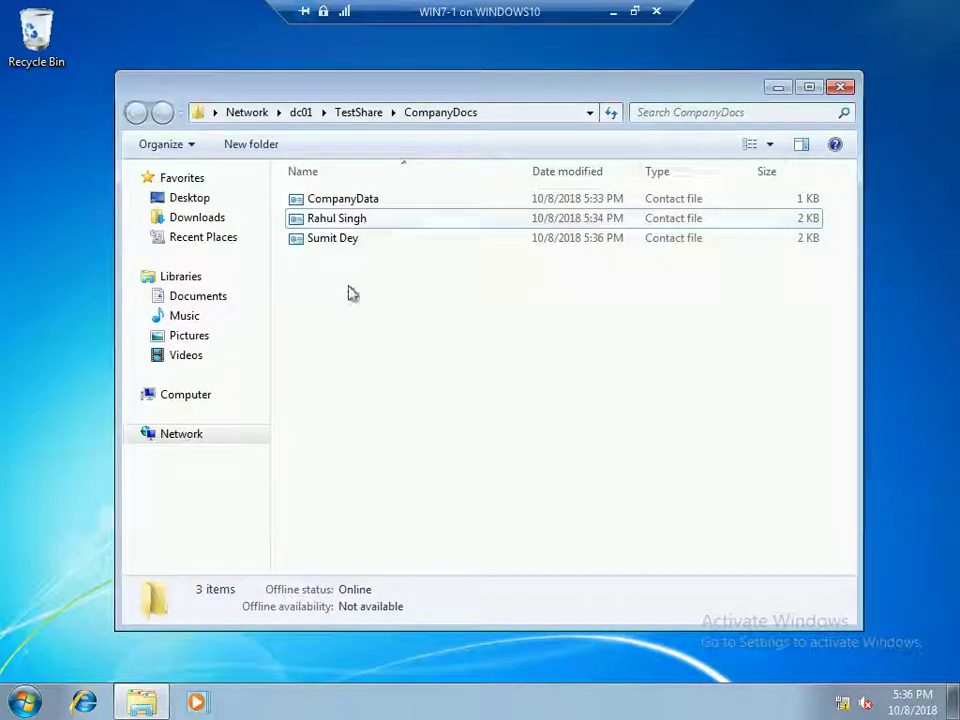
pyautogui.rightClick(347, 307)
pyautogui.click(375, 381)
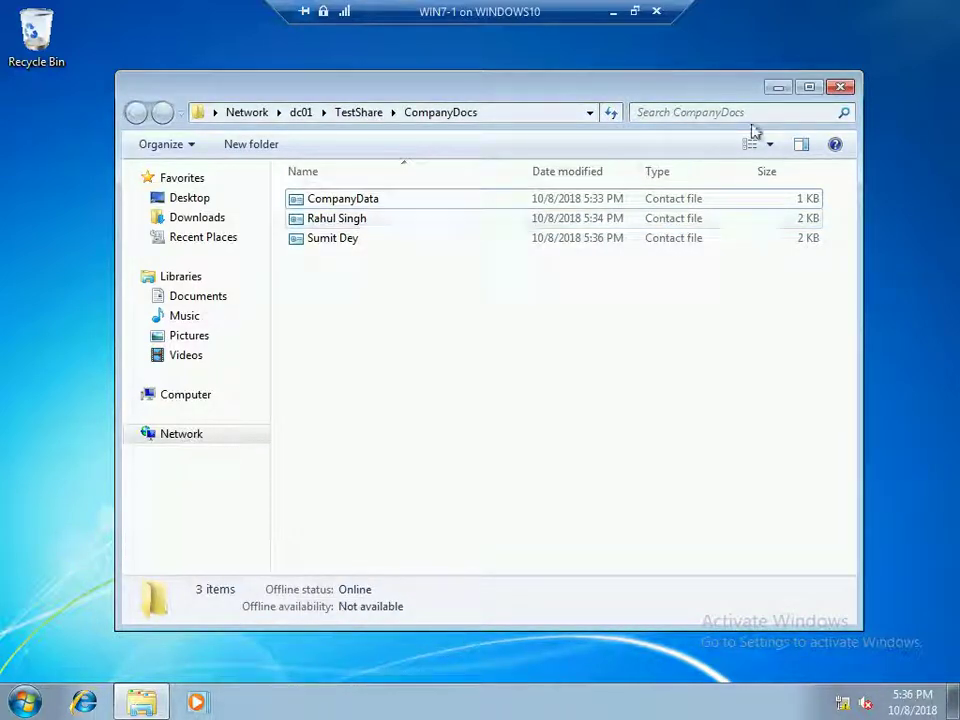
pyautogui.click(841, 87)
# Log off the current user from the desktop's Shut Down dialog
pyautogui.hotkey('alt', 'F4')
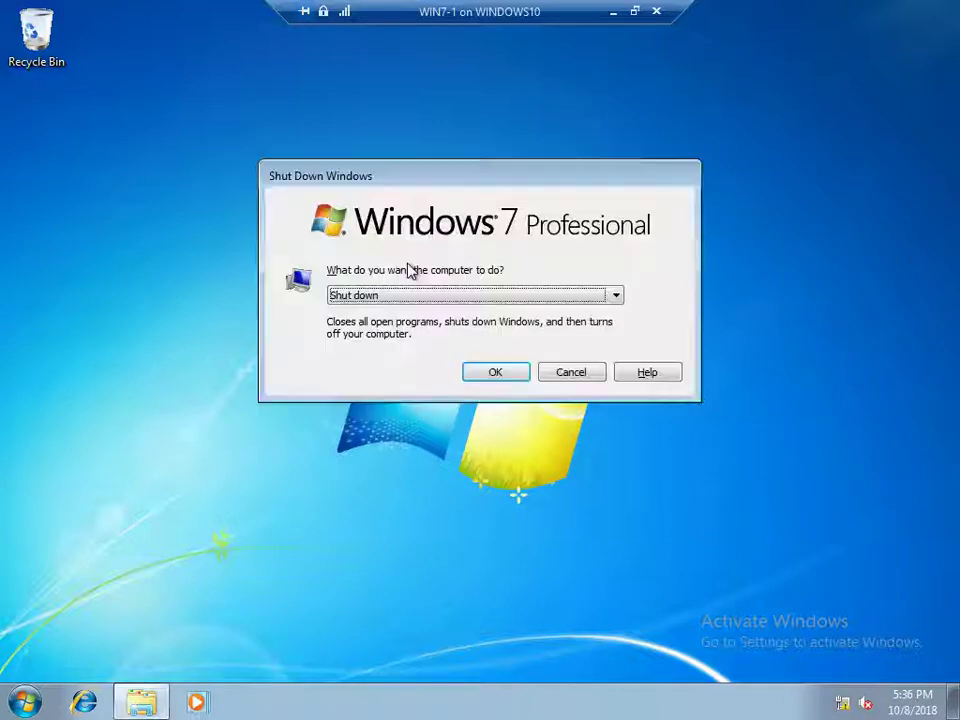
pyautogui.press('l')
pyautogui.press('Return')
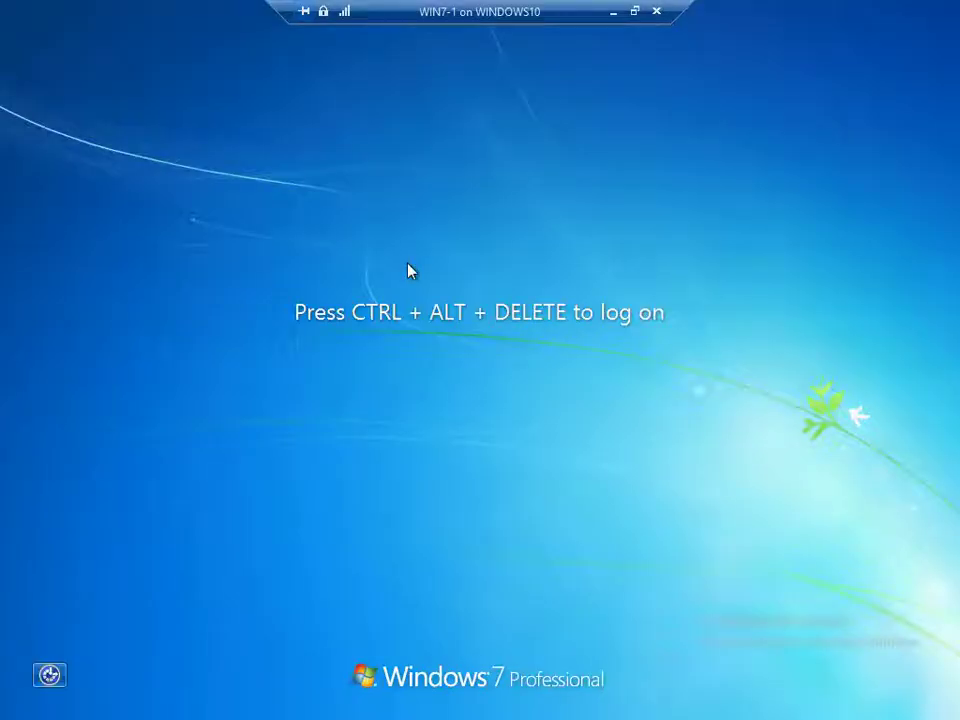
# Sign in as another domain user via Other User and open the CompanyDocs share
pyautogui.hotkey('ctrl', 'alt', 'End')
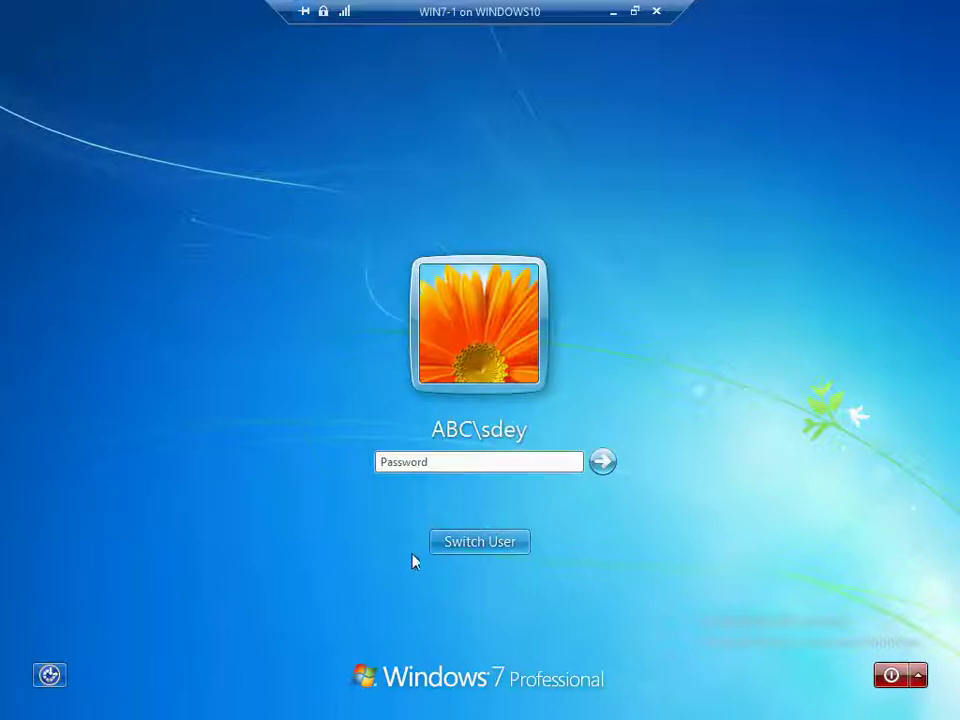
pyautogui.click(480, 545)
pyautogui.click(566, 418)
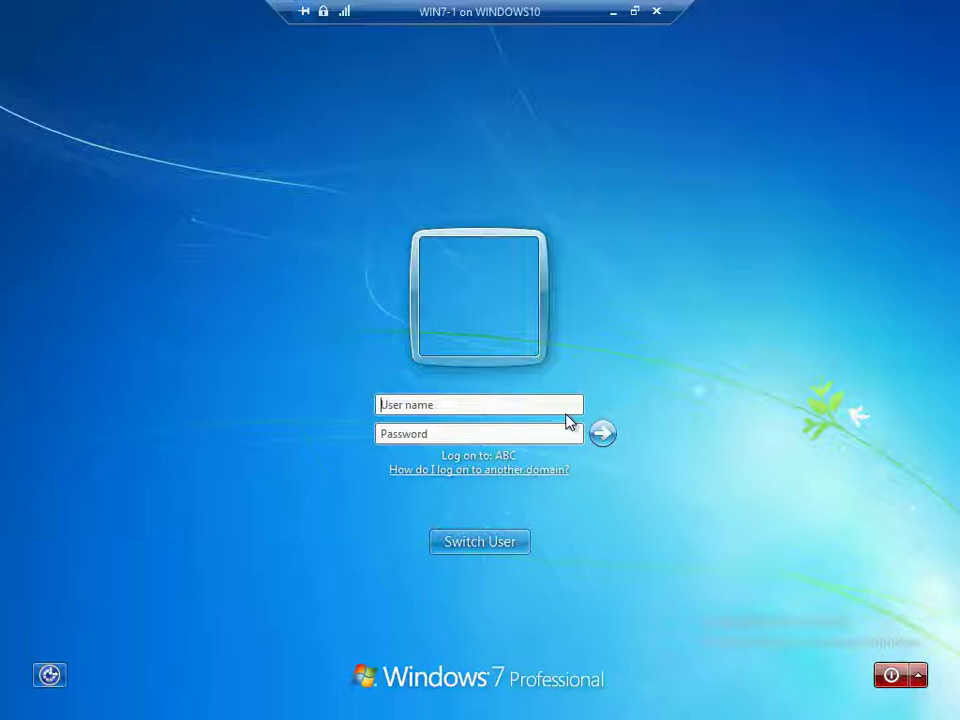
pyautogui.write('a')
pyautogui.write('•')
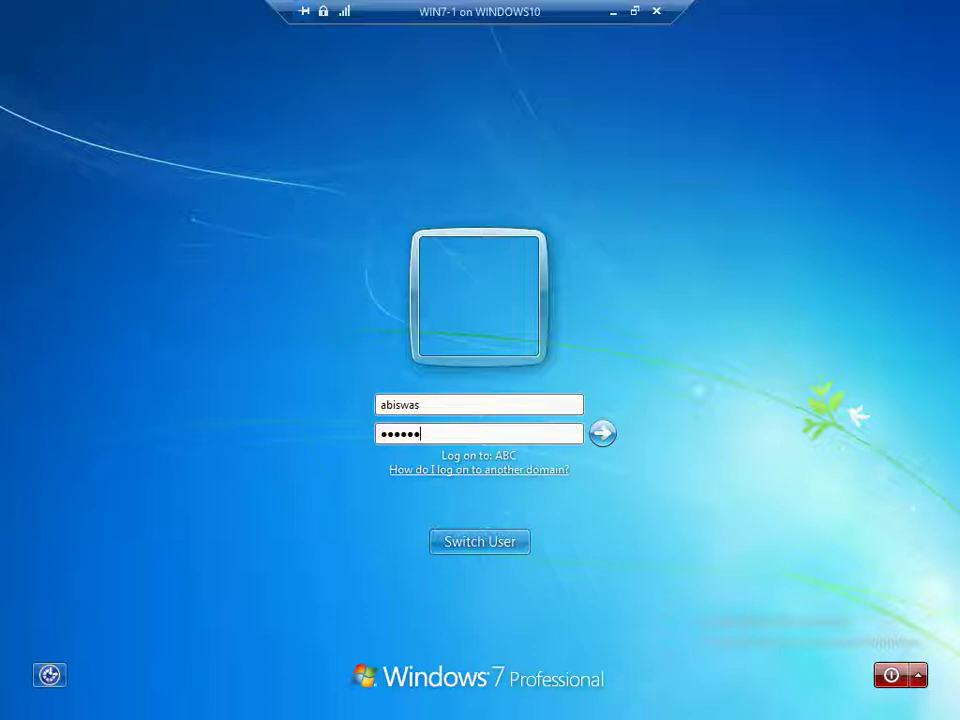
pyautogui.press('Return')
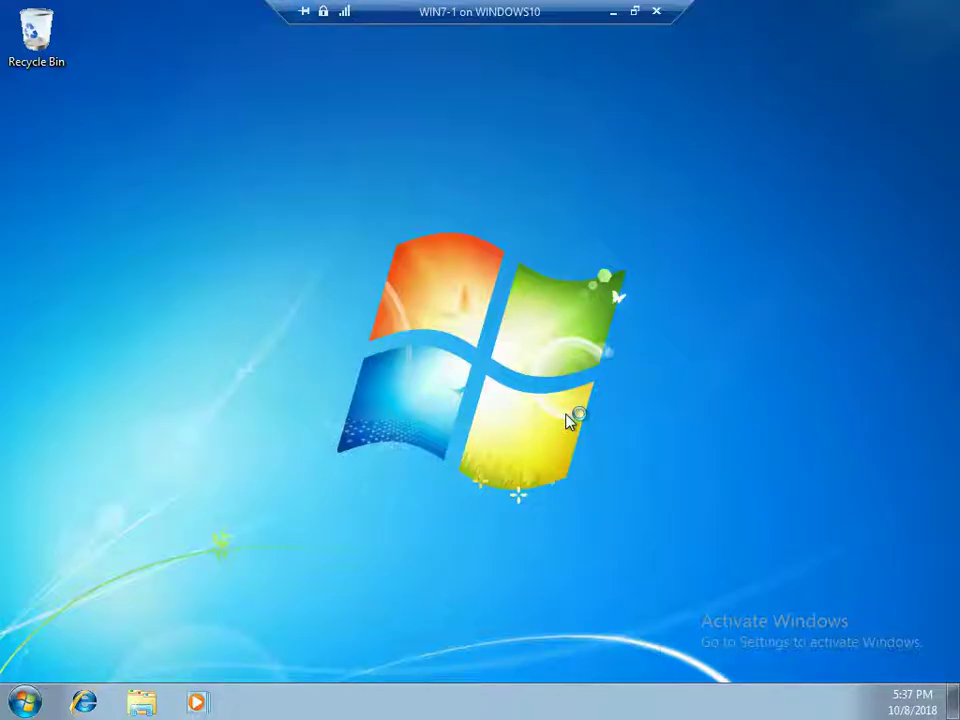
pyautogui.press('super+r')
pyautogui.press('Return')
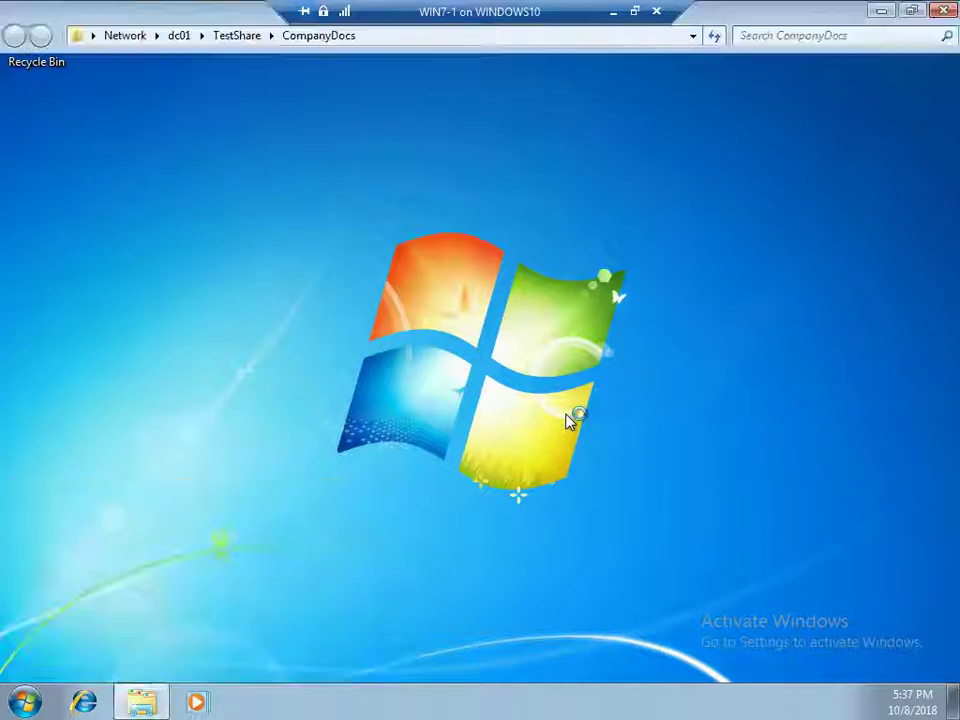
# Open the CompanyData contact and type sd, dsd, sd into its middle name, last name and title
pyautogui.rightClick(202, 220)
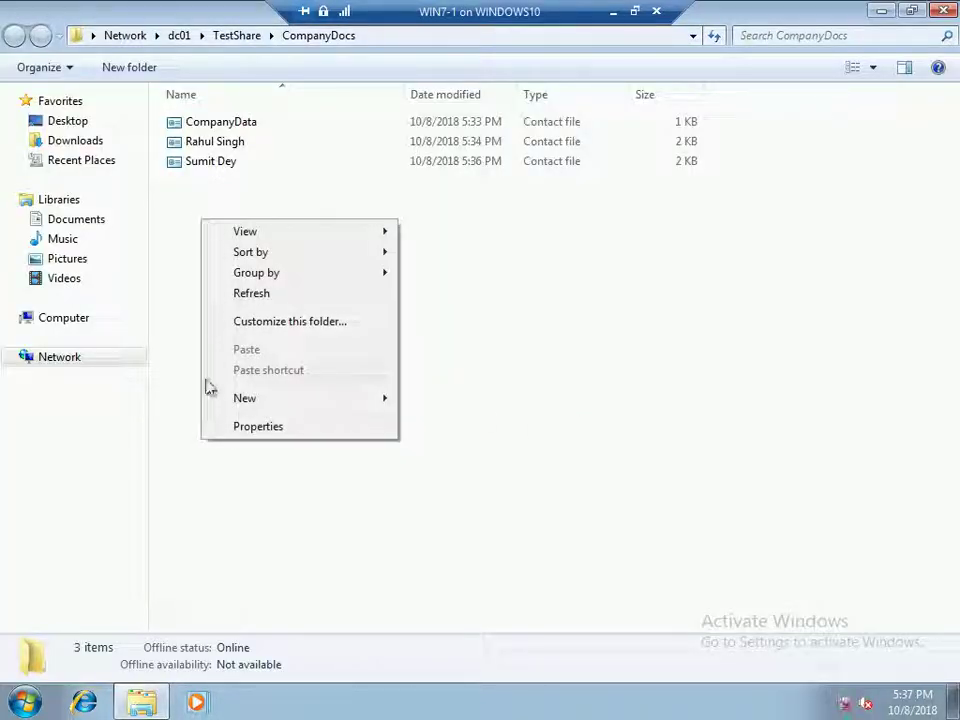
pyautogui.moveTo(265, 402)
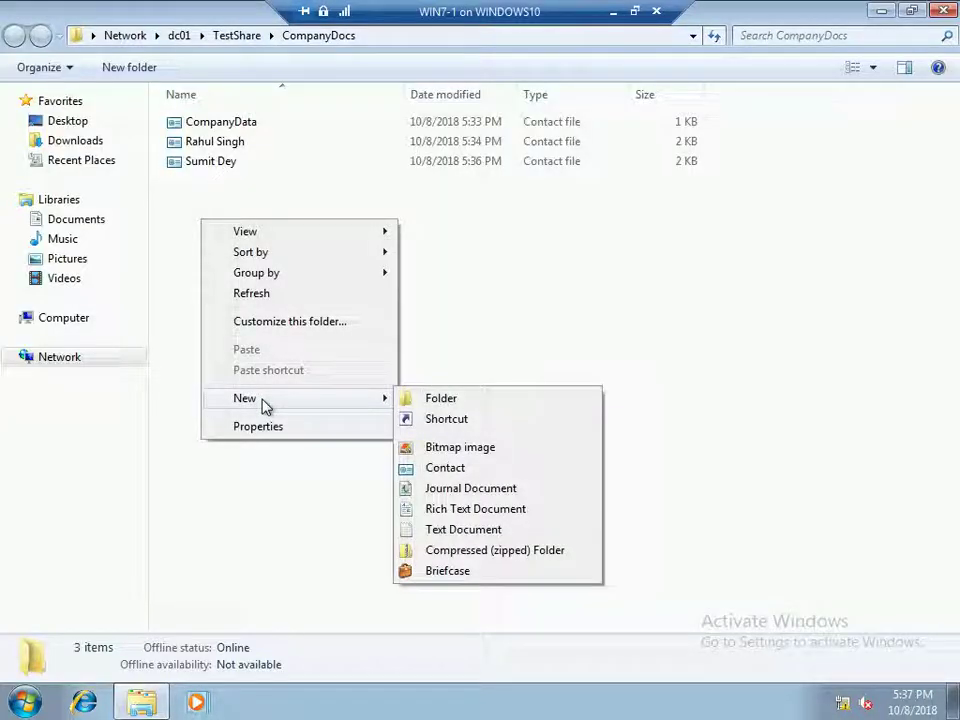
pyautogui.click(409, 347)
pyautogui.click(240, 122)
pyautogui.doubleClick(240, 122)
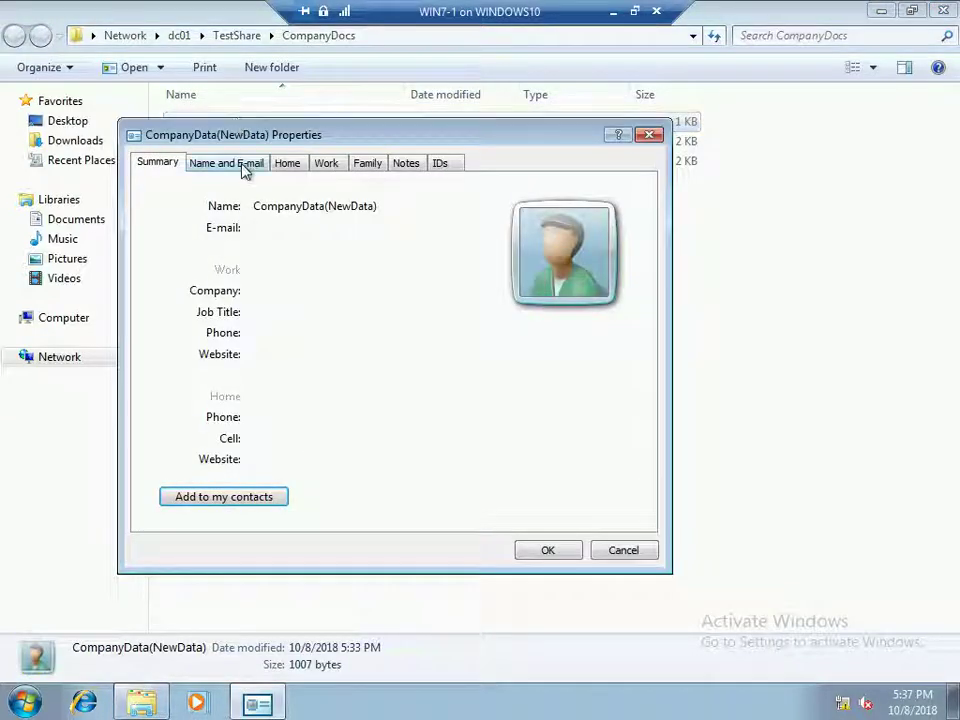
pyautogui.click(241, 164)
pyautogui.click(257, 235)
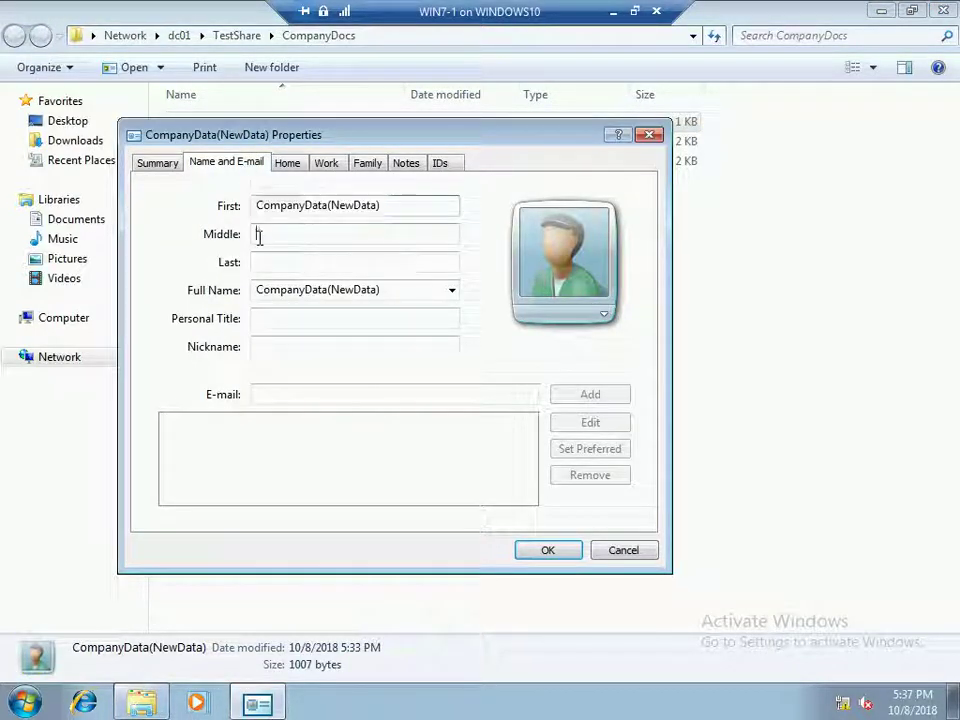
pyautogui.write('sd')
pyautogui.click(269, 264)
pyautogui.write('dsd')
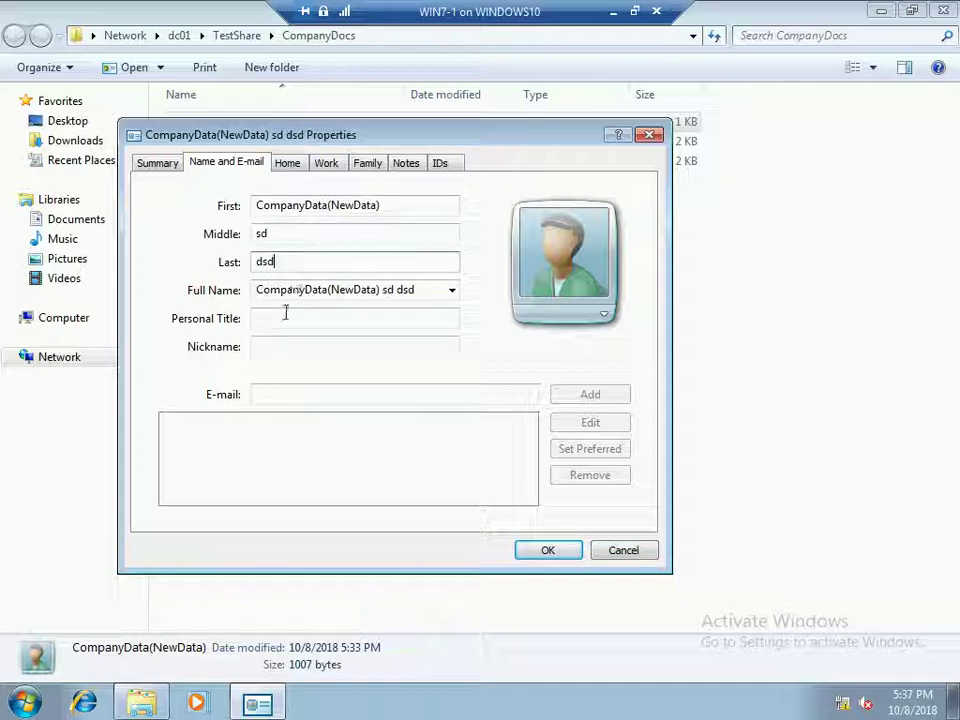
pyautogui.click(286, 318)
pyautogui.write('sd')
# Try saving the CompanyData edits, dismiss the could-not-be-saved error, and cancel
pyautogui.click(548, 550)
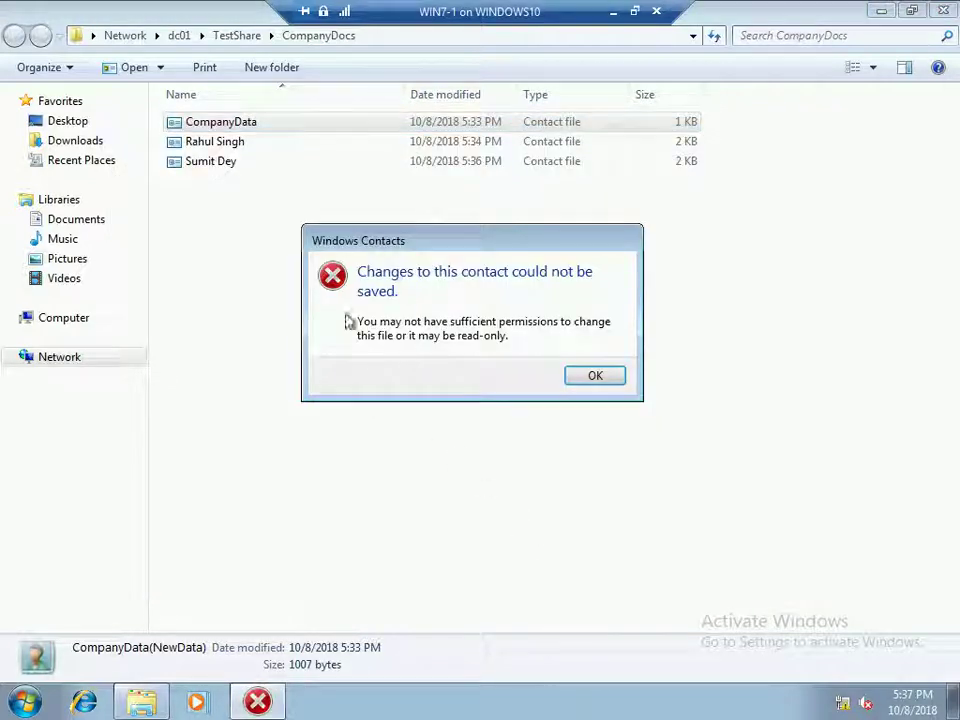
pyautogui.click(618, 377)
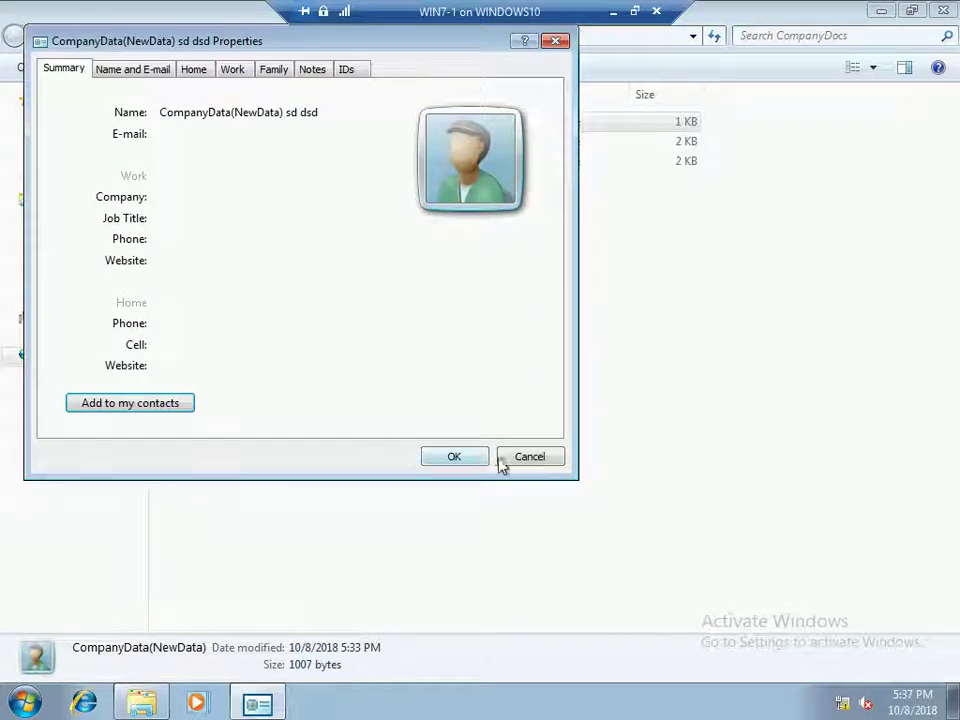
pyautogui.click(503, 459)
pyautogui.doubleClick(231, 141)
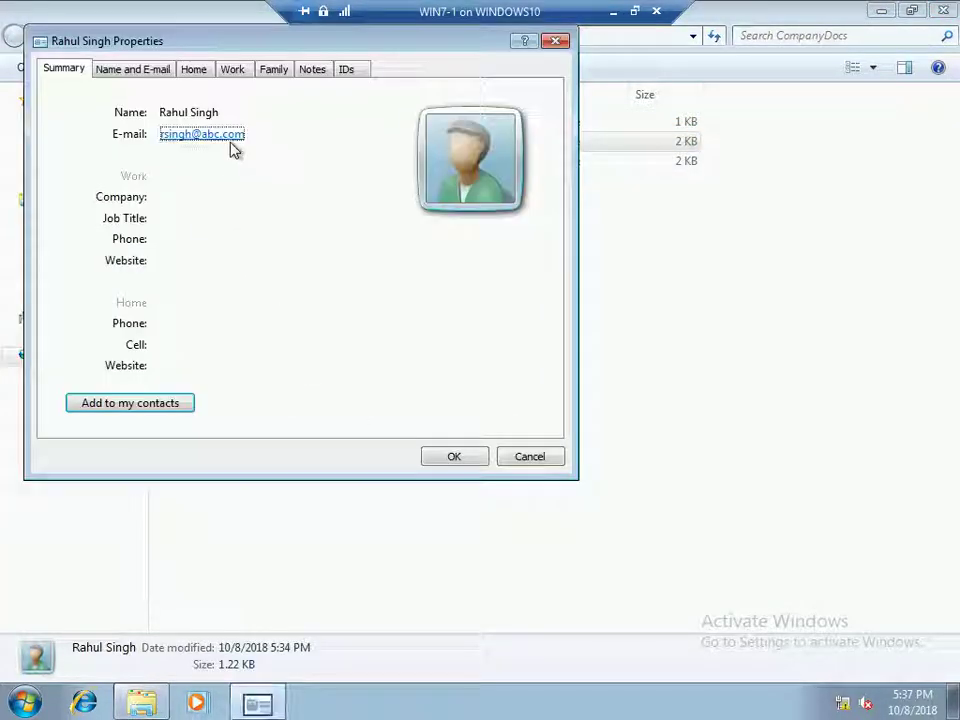
pyautogui.click(556, 41)
# Attempt to delete CompanyData and dismiss the File Access Denied warning
pyautogui.click(240, 122)
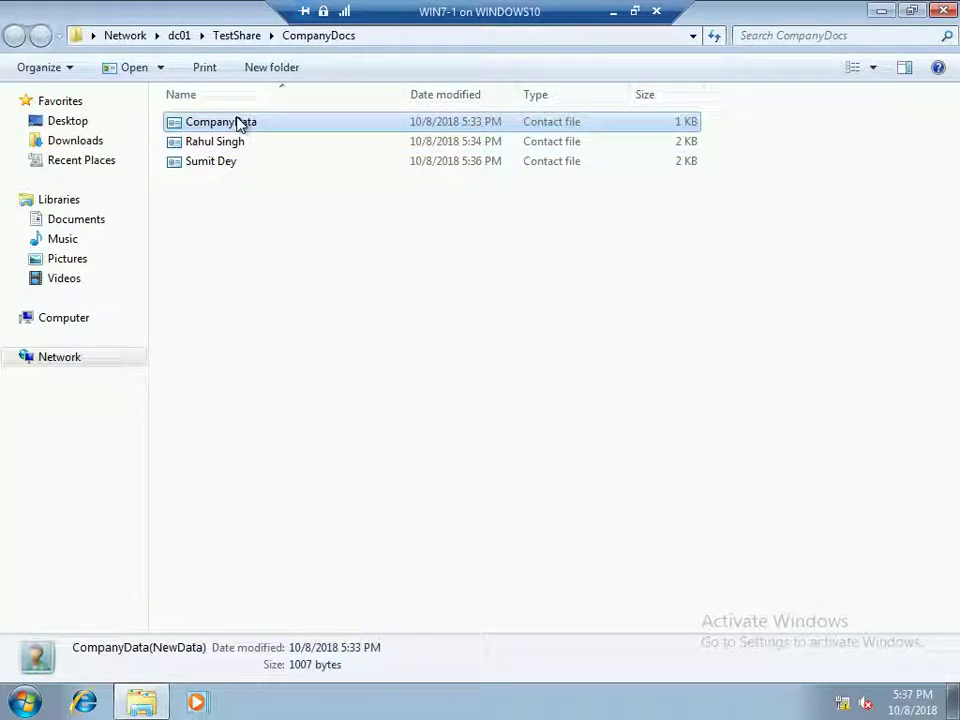
pyautogui.press('Delete')
pyautogui.press('Return')
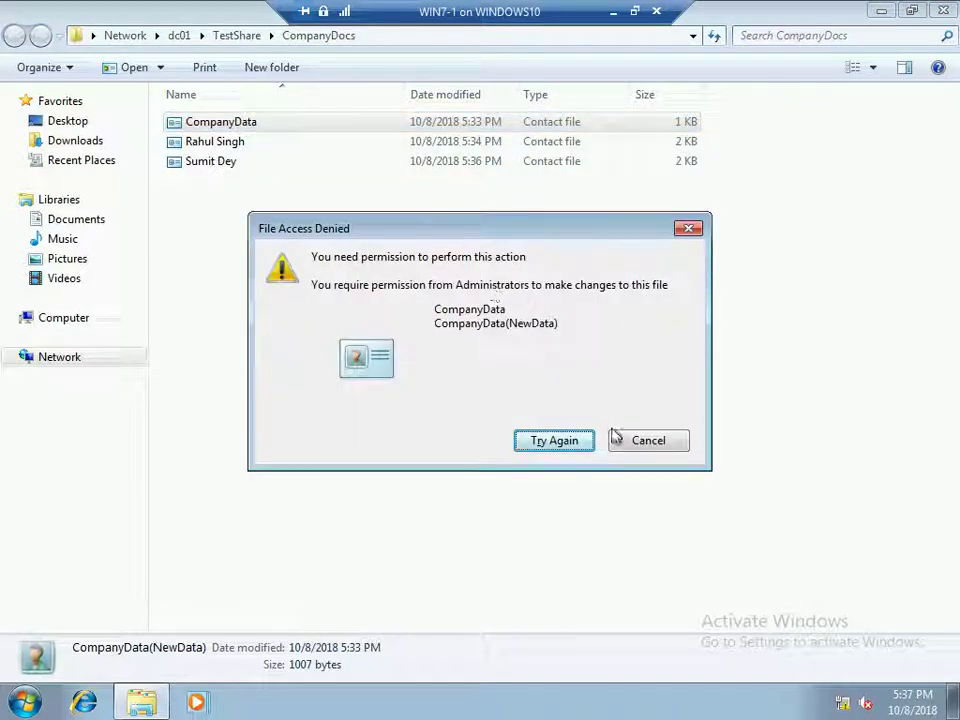
pyautogui.click(620, 440)
# Edit the second contact's middle name and title to sds, fail to save, then fail to delete it
pyautogui.doubleClick(216, 141)
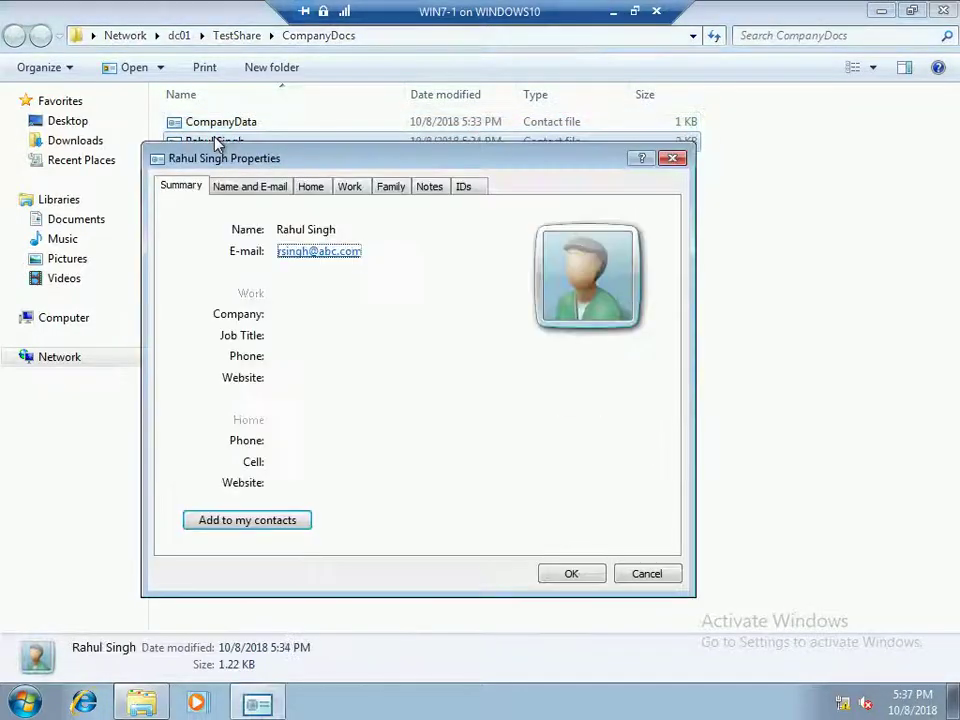
pyautogui.click(250, 186)
pyautogui.click(281, 257)
pyautogui.write('sds')
pyautogui.click(302, 340)
pyautogui.write('sds')
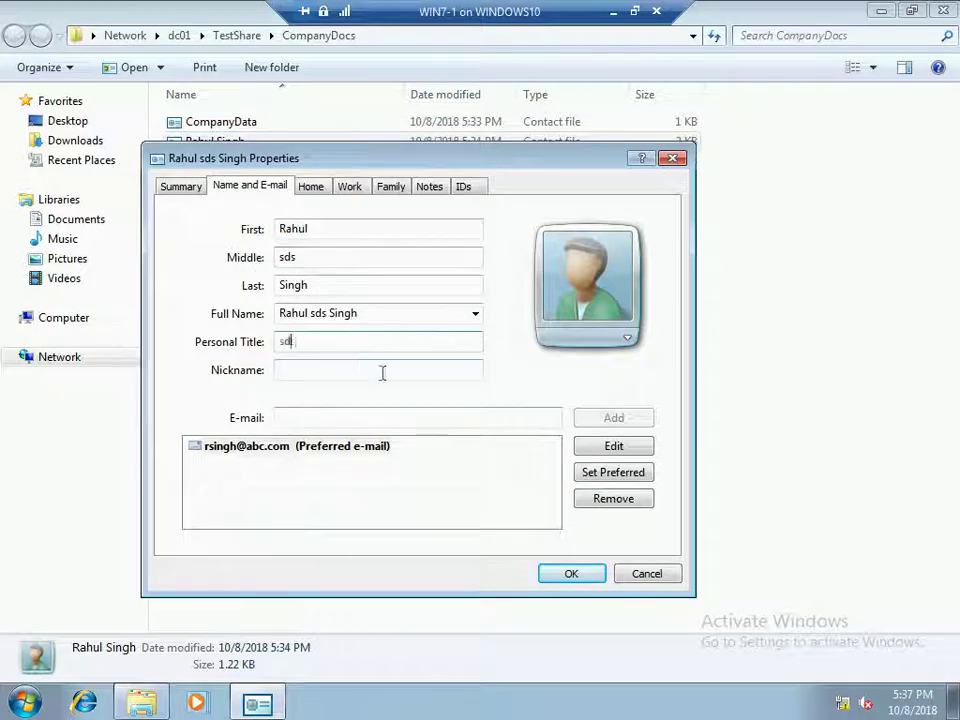
pyautogui.click(572, 578)
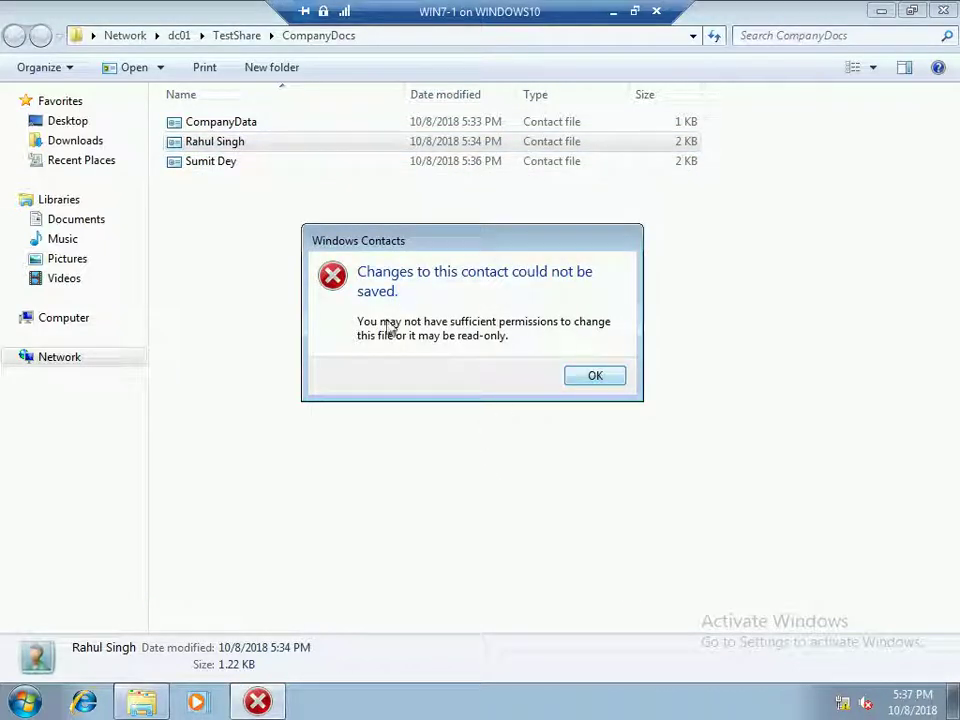
pyautogui.click(592, 378)
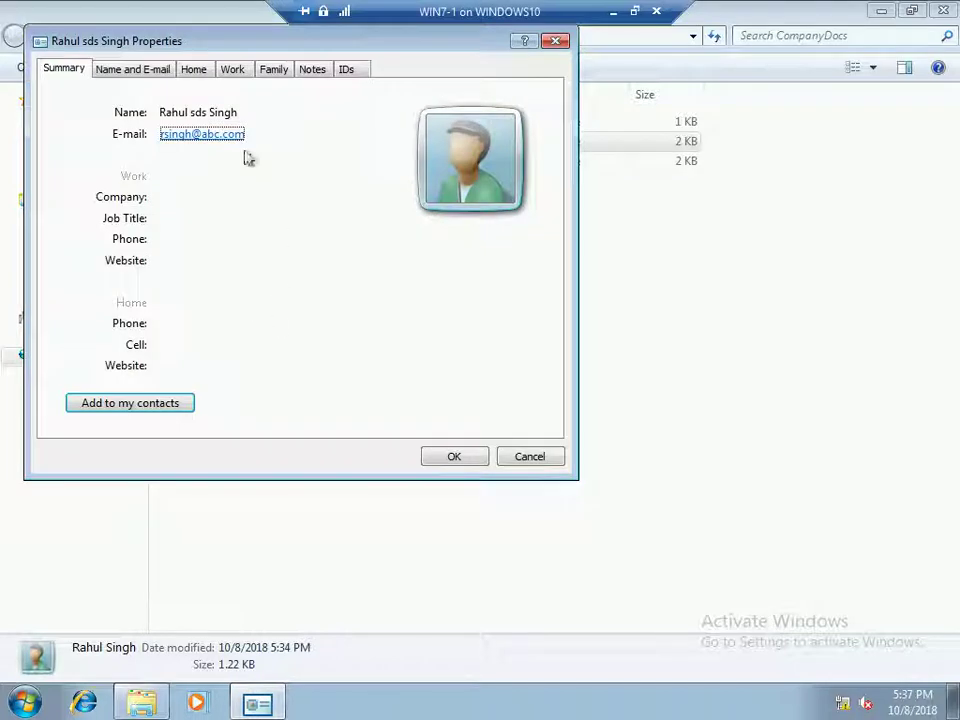
pyautogui.click(502, 457)
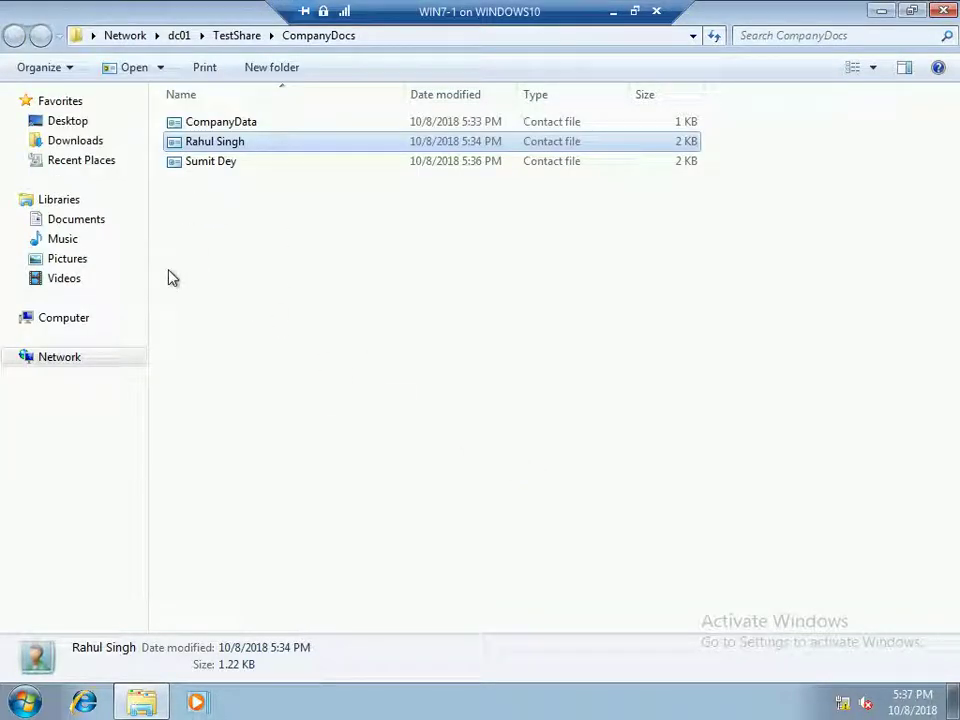
pyautogui.press('Delete')
pyautogui.press('Return')
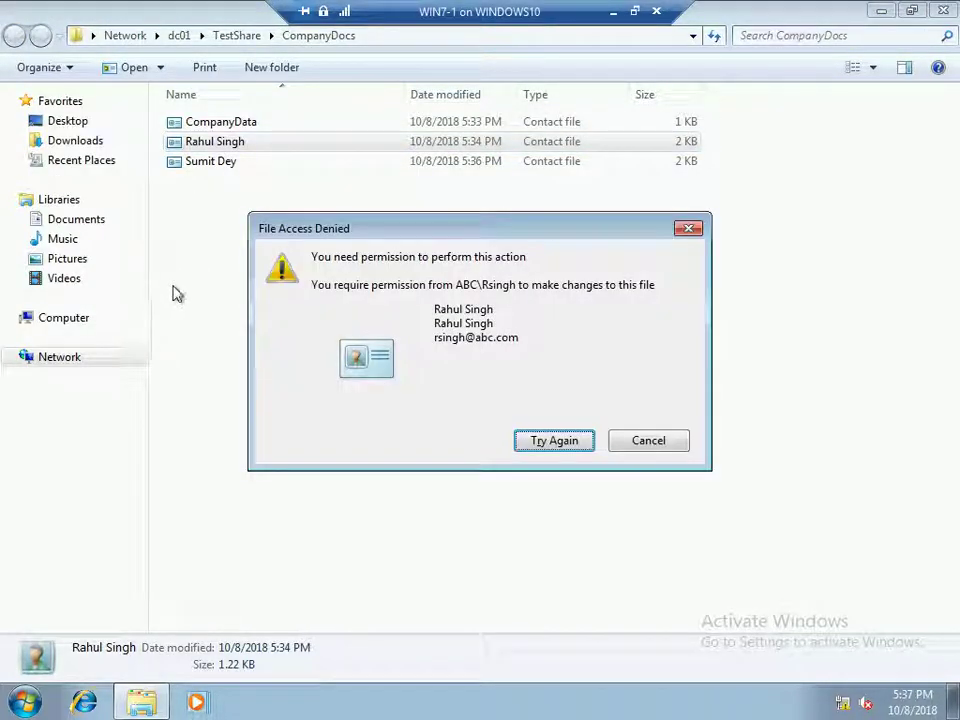
pyautogui.click(656, 446)
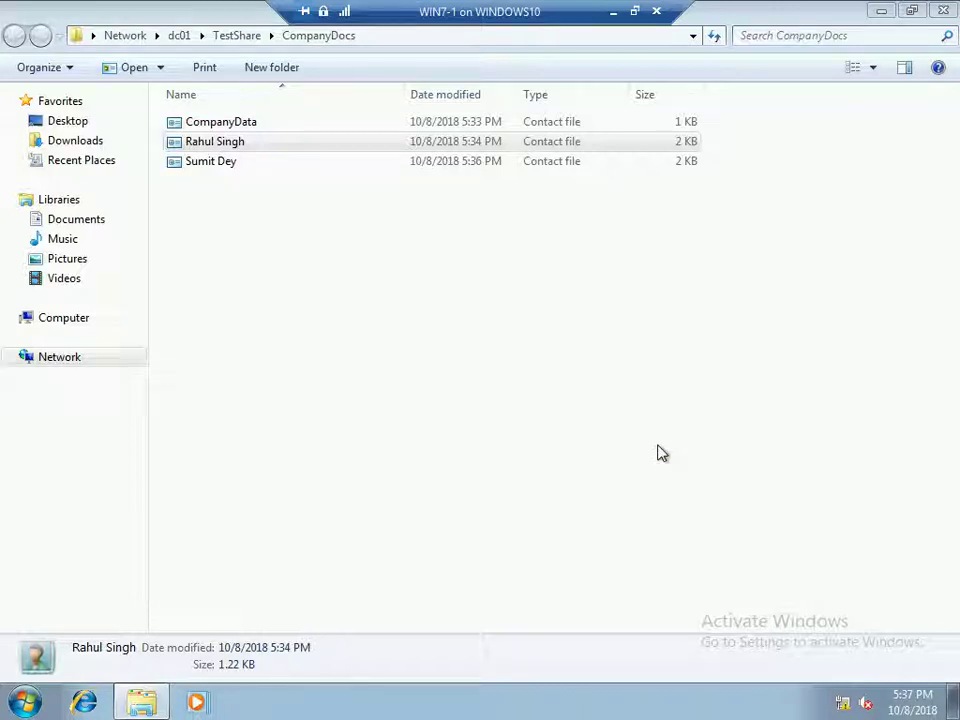
# Edit the third contact's middle name and title (sdssdd, s); saving fails and access is denied
pyautogui.doubleClick(241, 163)
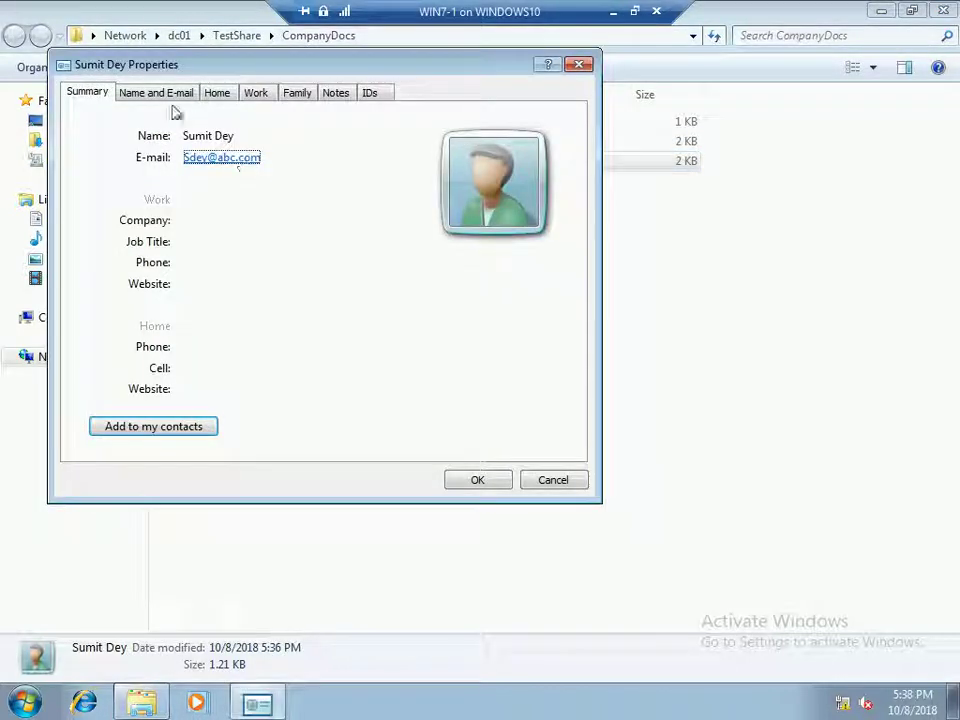
pyautogui.click(168, 95)
pyautogui.click(207, 165)
pyautogui.write('sdssd')
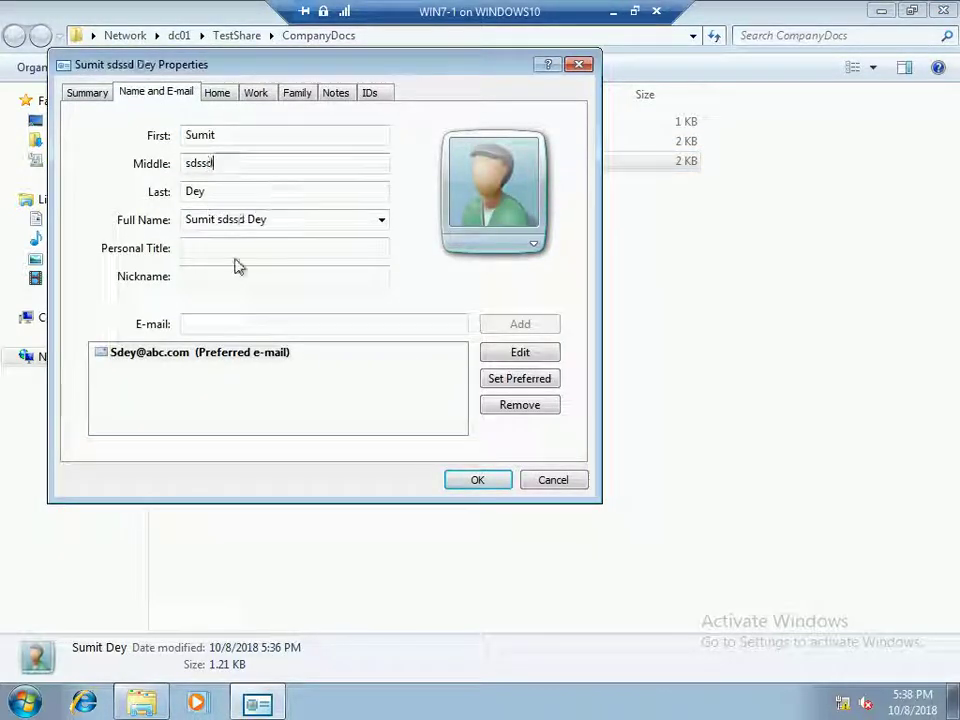
pyautogui.write('d')
pyautogui.click(259, 247)
pyautogui.write('s')
pyautogui.click(477, 480)
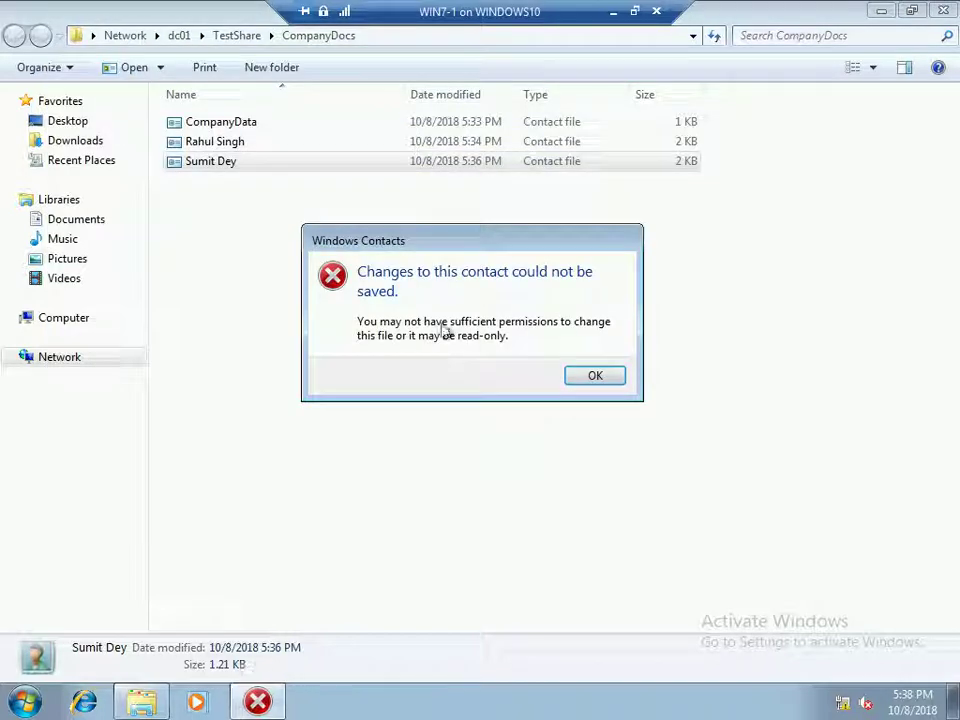
pyautogui.click(592, 376)
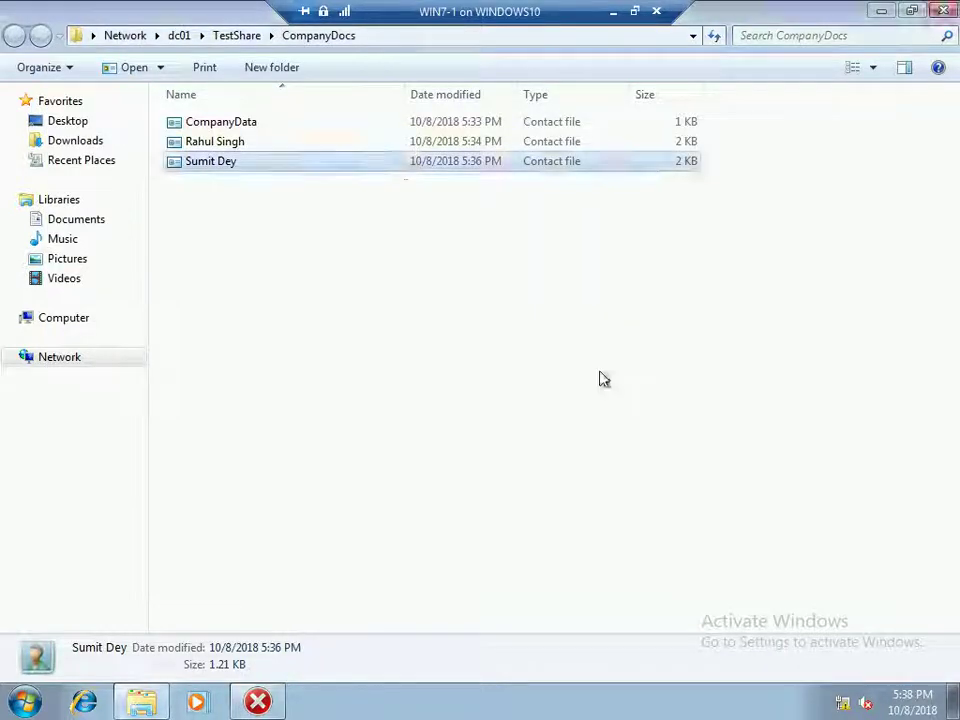
pyautogui.click(621, 550)
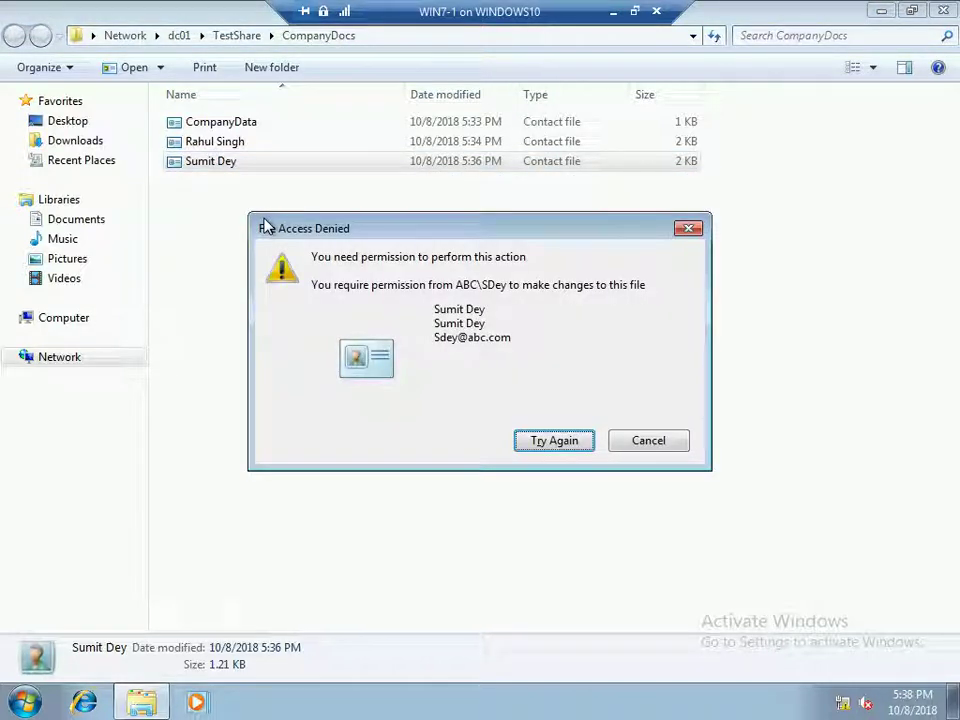
pyautogui.click(634, 444)
# Refresh the folder and create a new contact with the user's first and last name
pyautogui.rightClick(214, 248)
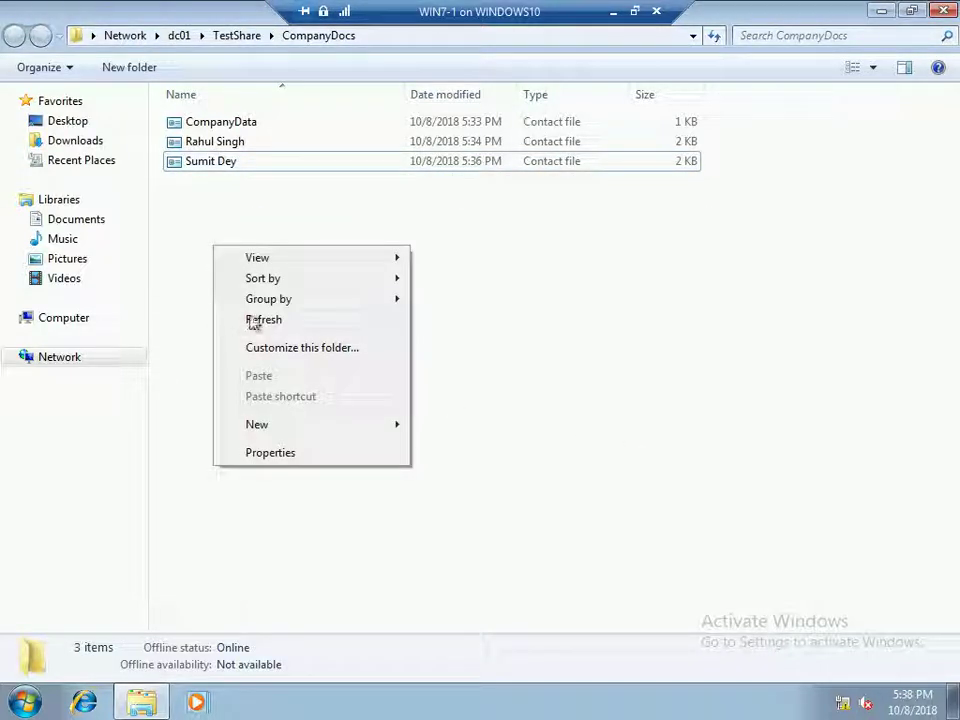
pyautogui.click(254, 320)
pyautogui.rightClick(210, 222)
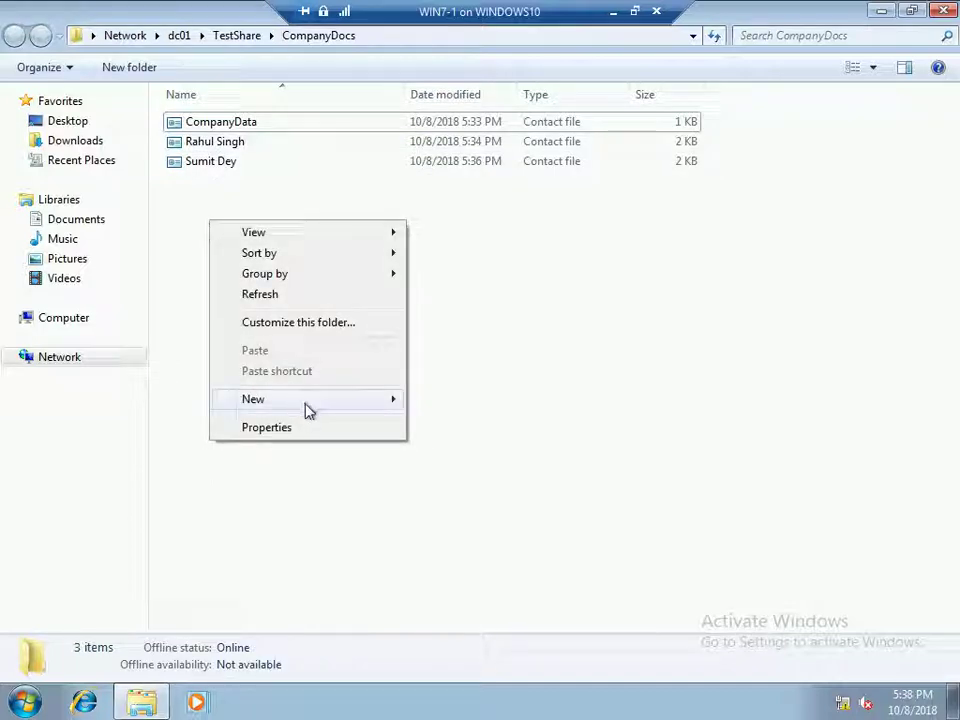
pyautogui.moveTo(383, 405)
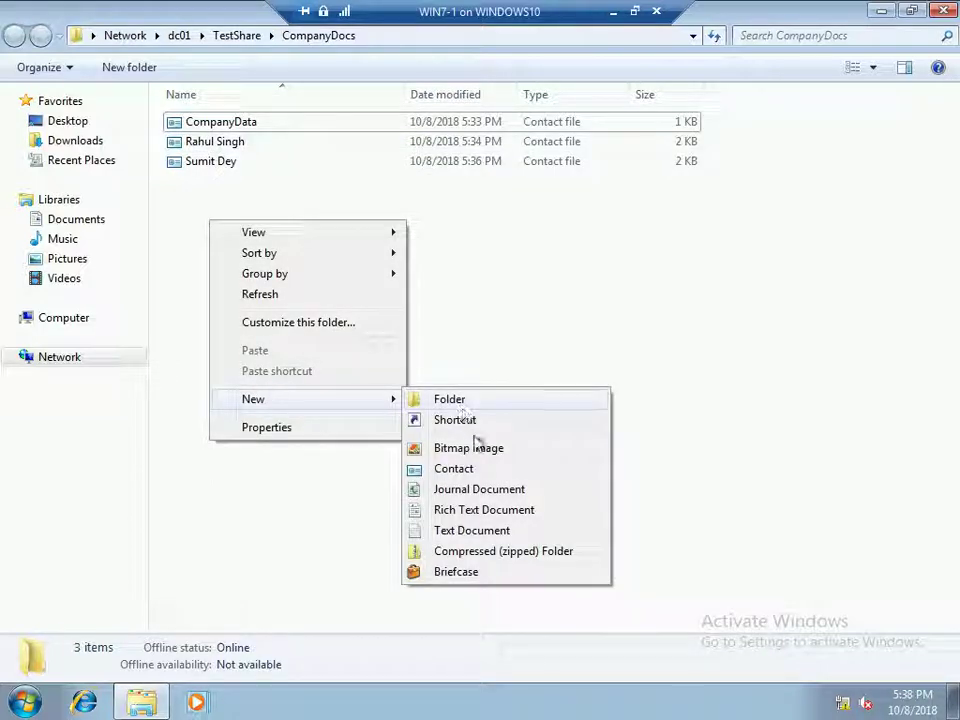
pyautogui.click(452, 469)
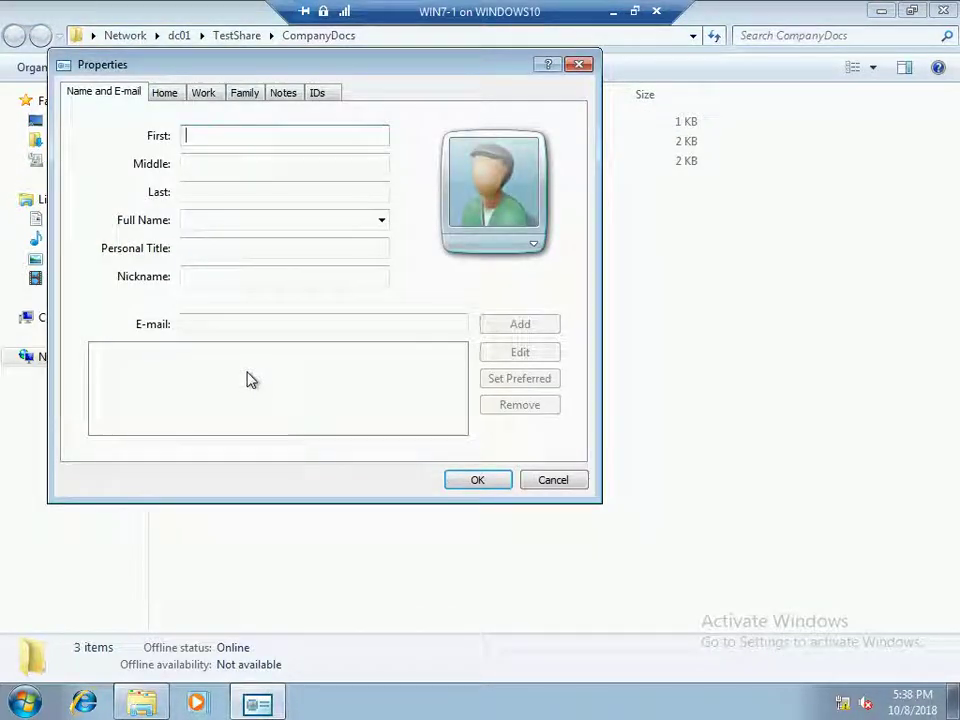
pyautogui.press('Tab')
pyautogui.press('Tab')
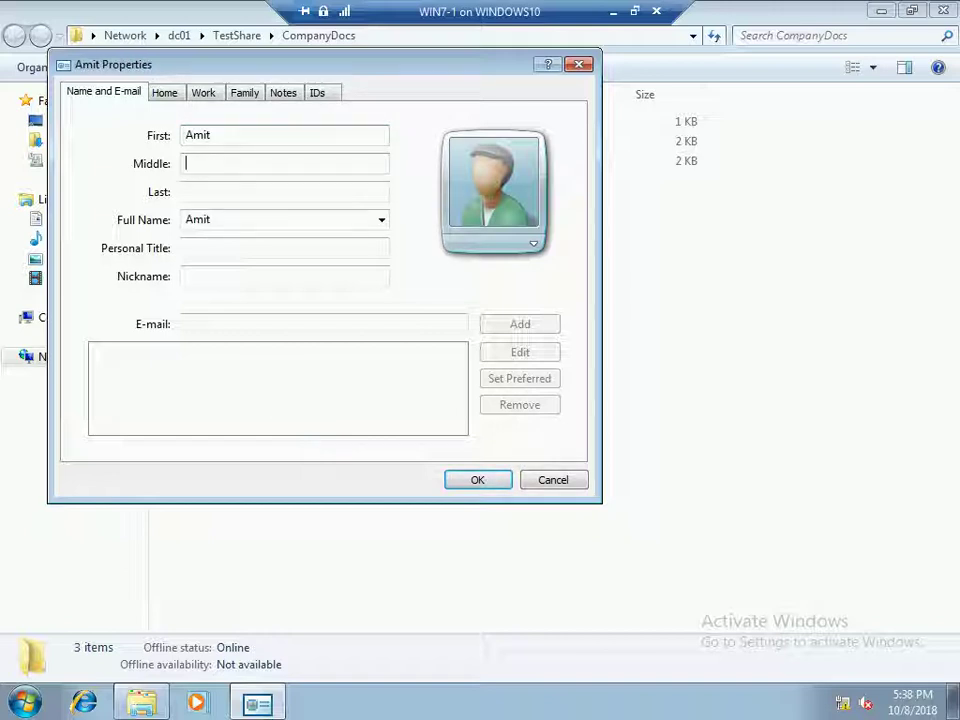
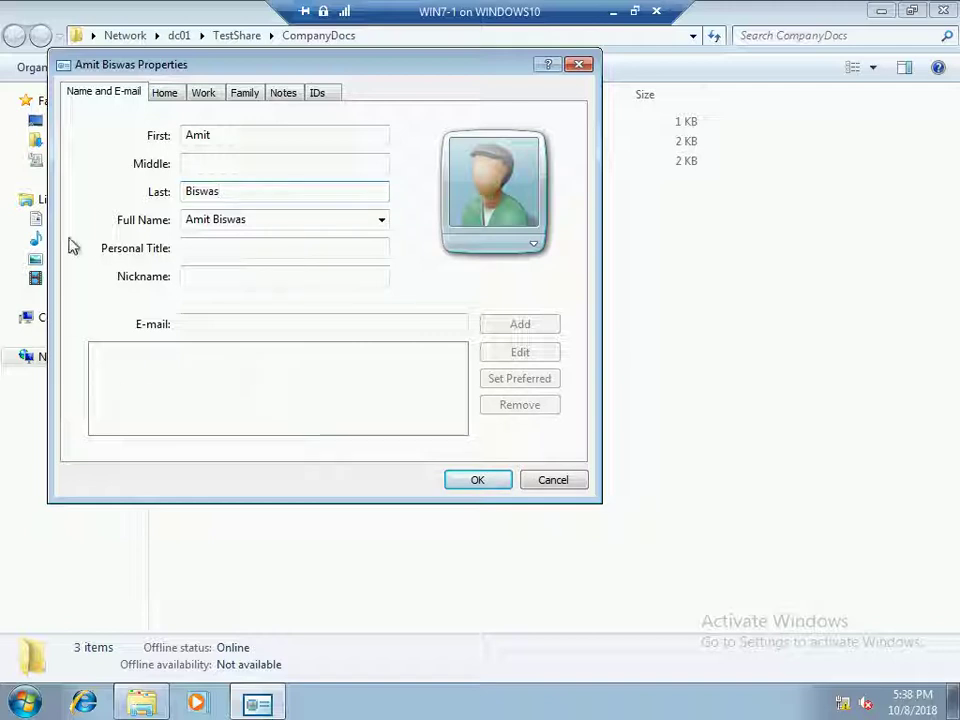
# Add the contact's e-mail address, save the contact, and refresh the folder
pyautogui.click(197, 325)
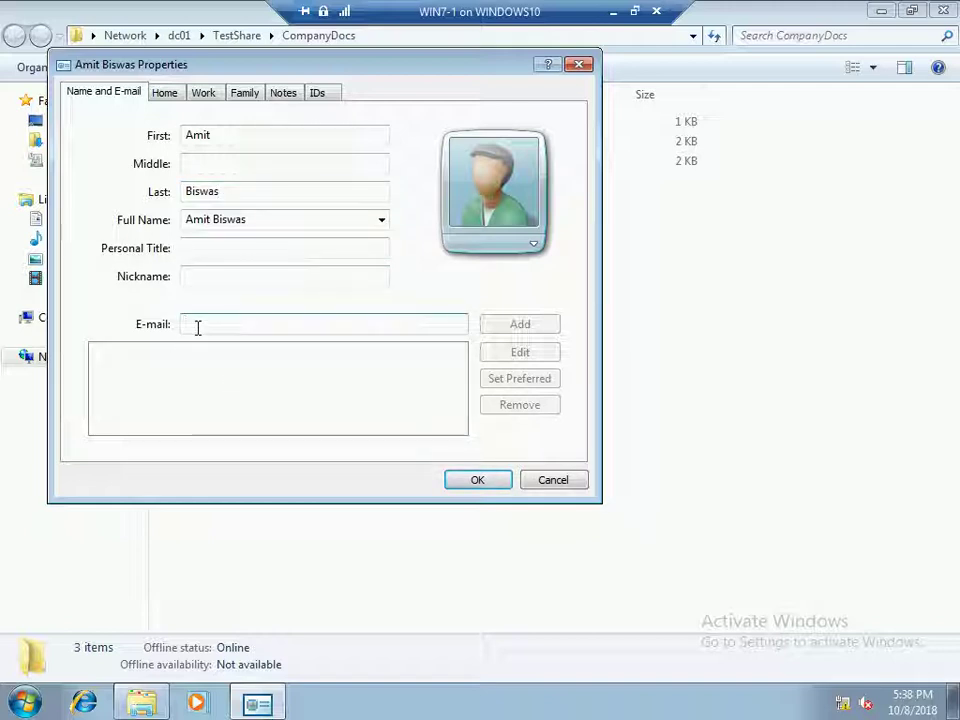
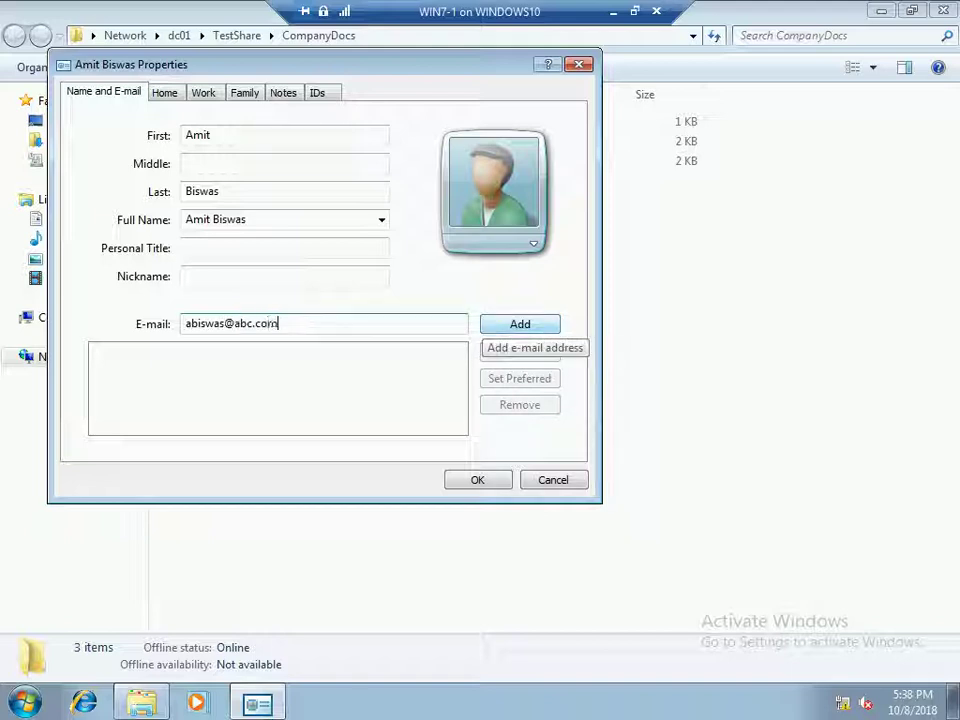
pyautogui.click(520, 324)
pyautogui.click(484, 481)
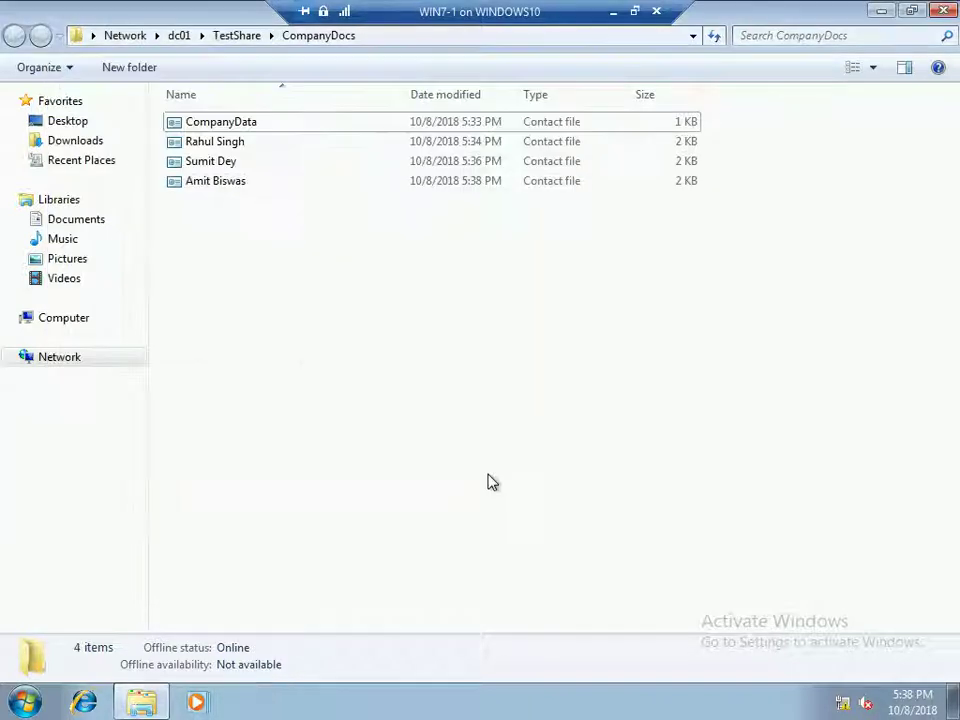
pyautogui.rightClick(236, 214)
pyautogui.click(320, 286)
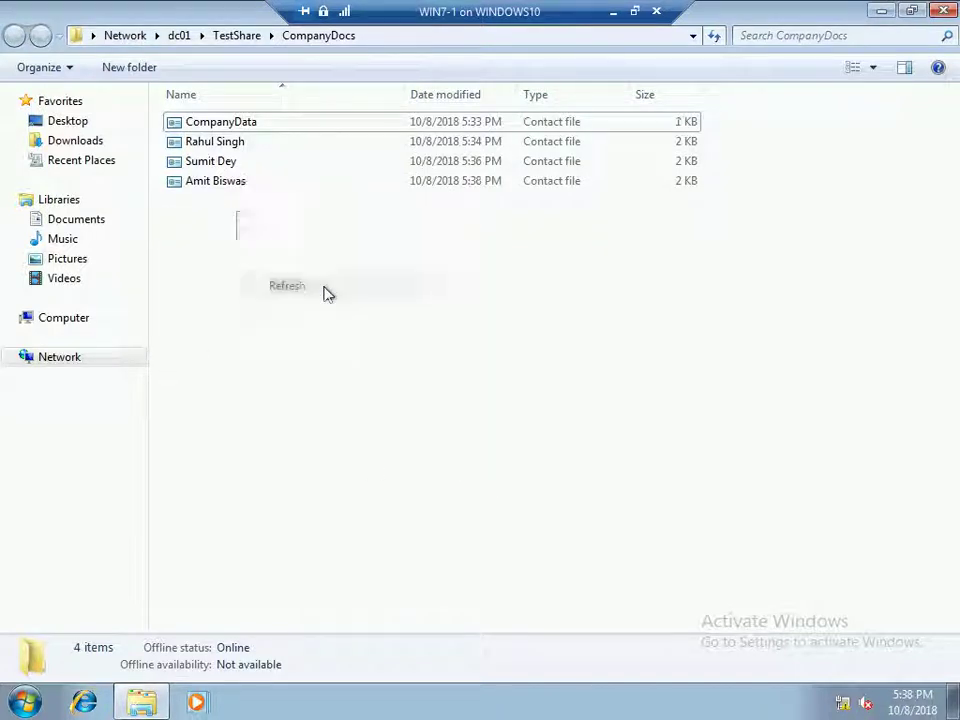
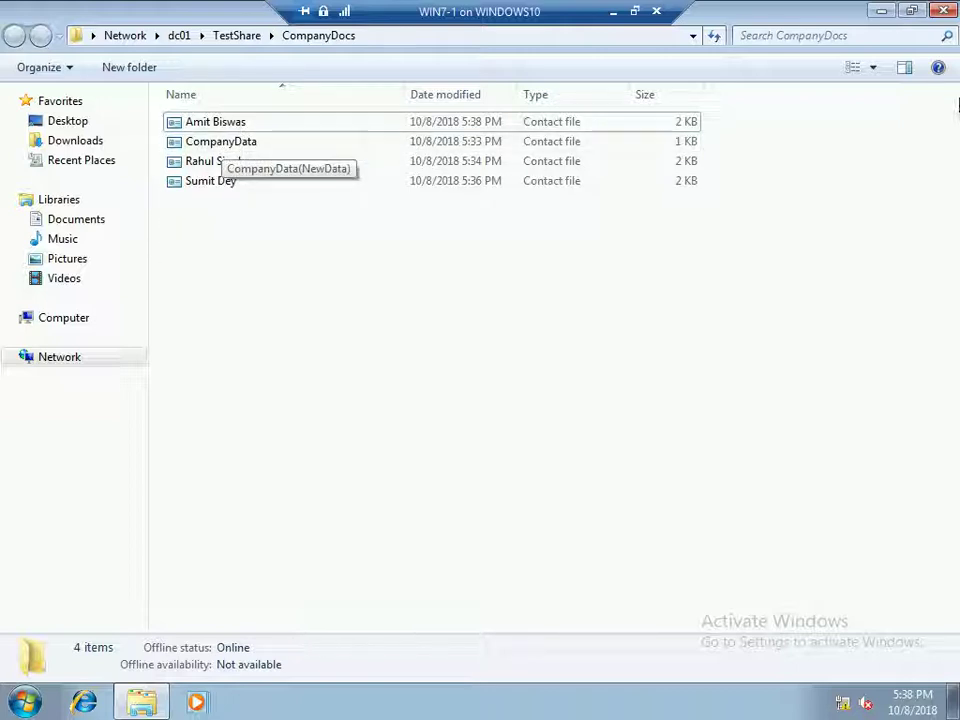
# Close the CompanyDocs folder window and refresh the desktop
pyautogui.click(945, 12)
pyautogui.rightClick(198, 382)
pyautogui.click(235, 439)
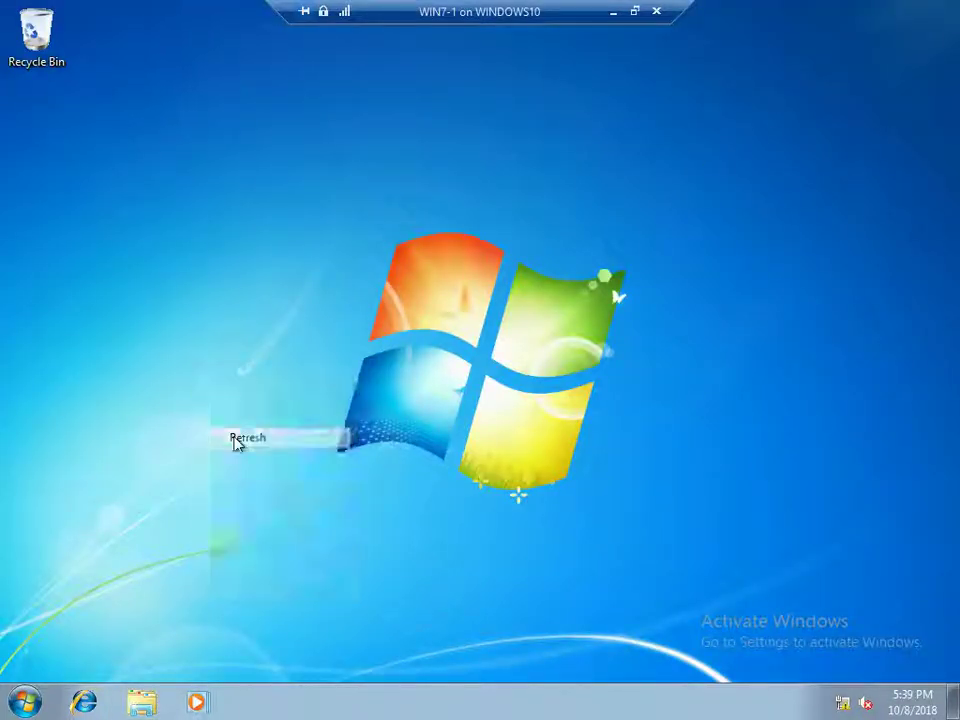
# Log off the Windows 7 client and leave the full-screen VM view
pyautogui.hotkey('alt', 'F4')
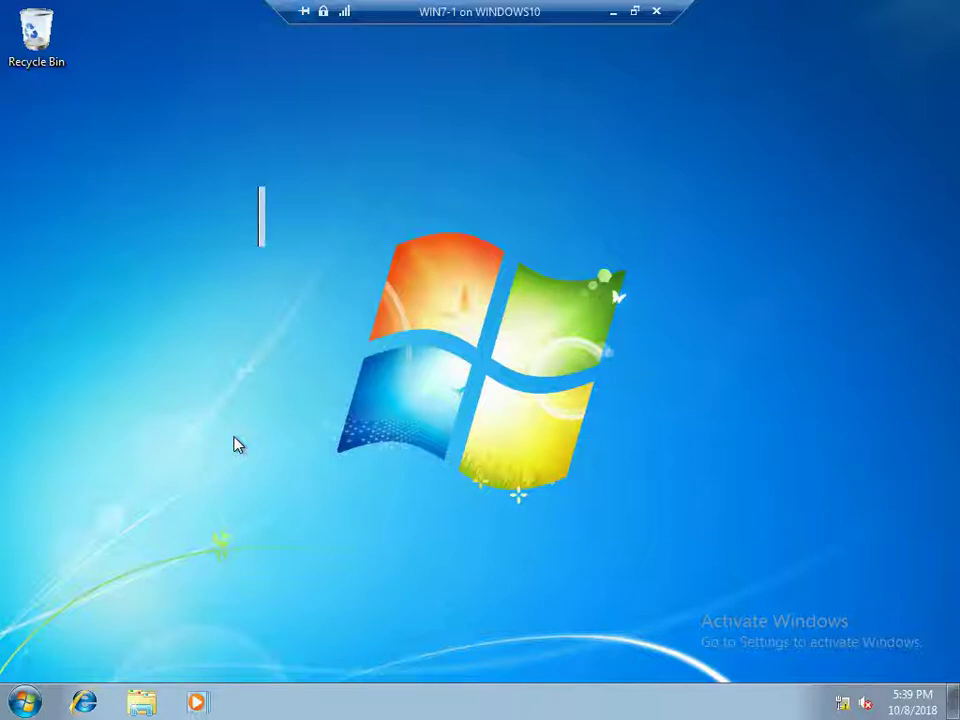
pyautogui.click(348, 295)
pyautogui.click(350, 325)
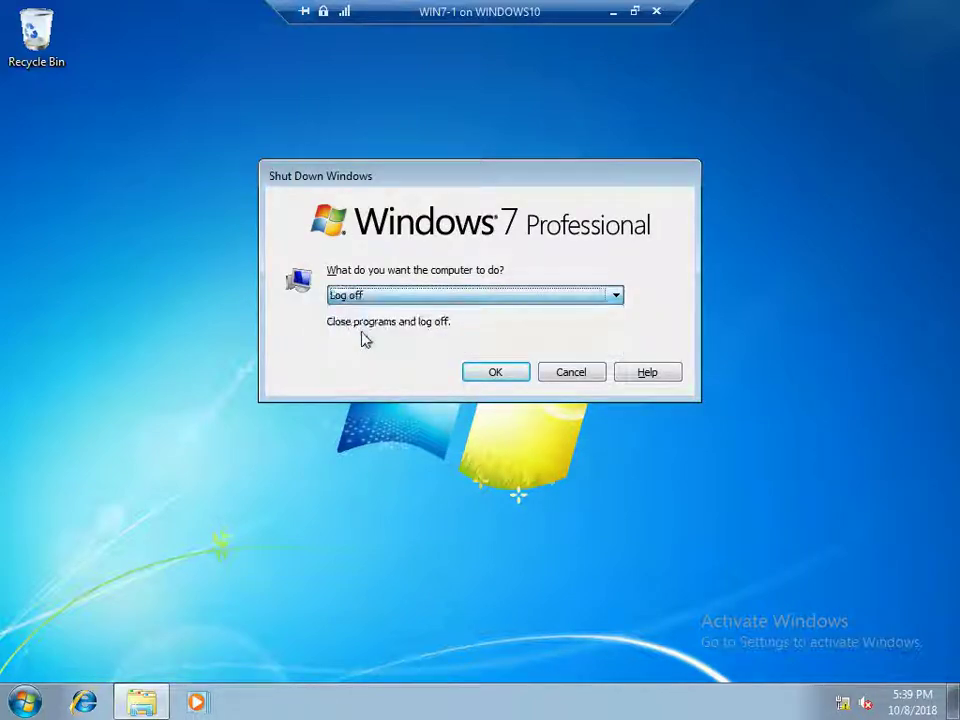
pyautogui.click(496, 372)
pyautogui.click(636, 12)
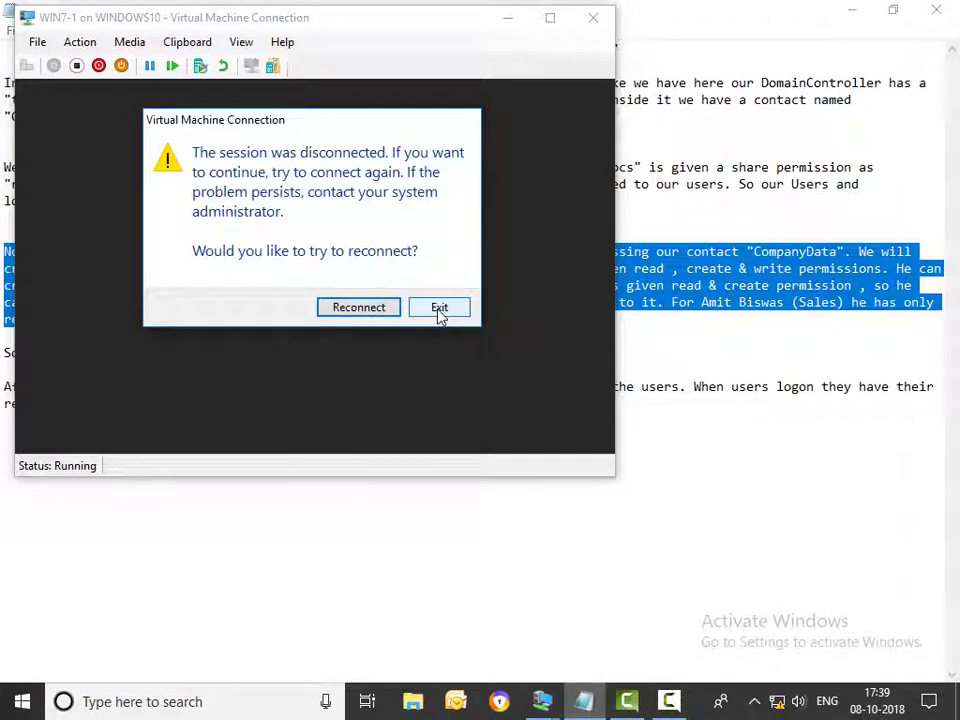
# Reconnect the VM and highlight the notes on most restrictive permissions and mapped home folders
pyautogui.click(364, 312)
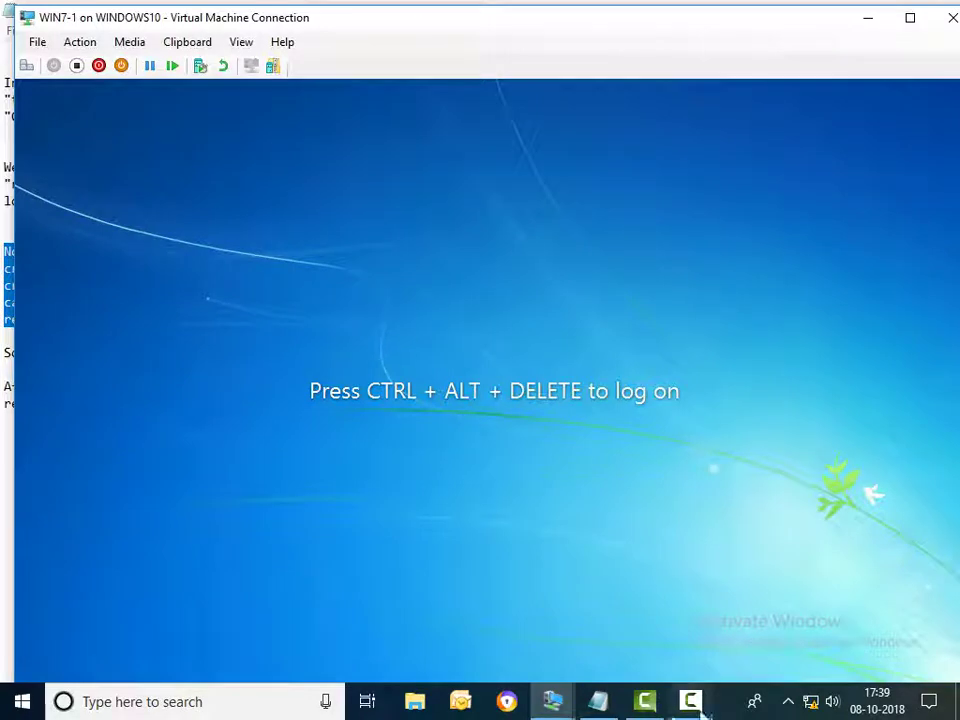
pyautogui.hotkey('alt', 'Tab')
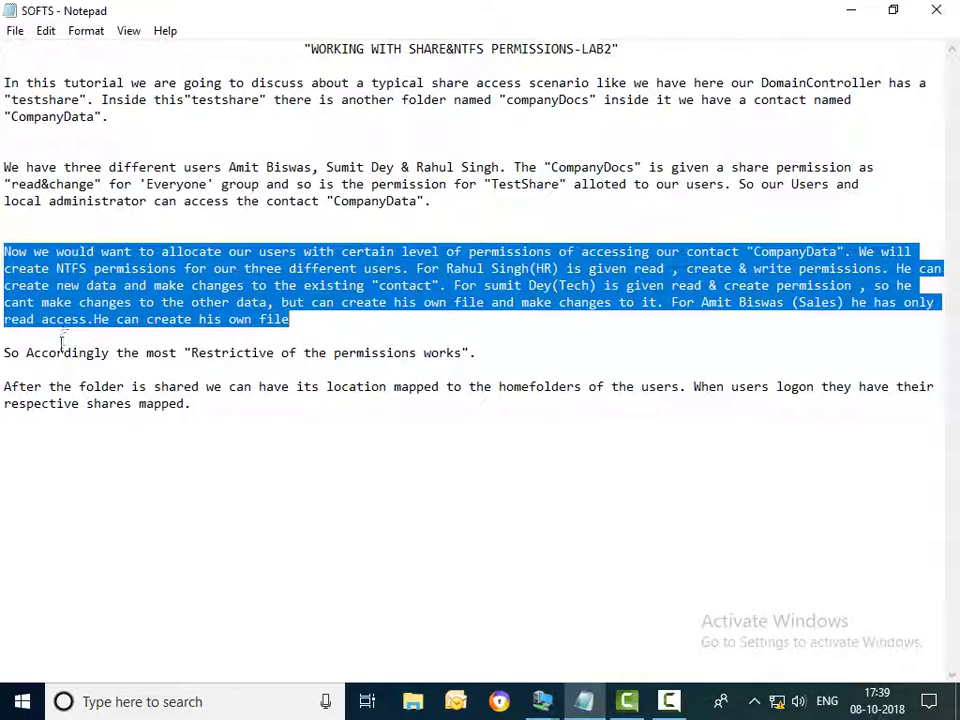
pyautogui.moveTo(6, 353); pyautogui.dragTo(485, 355)
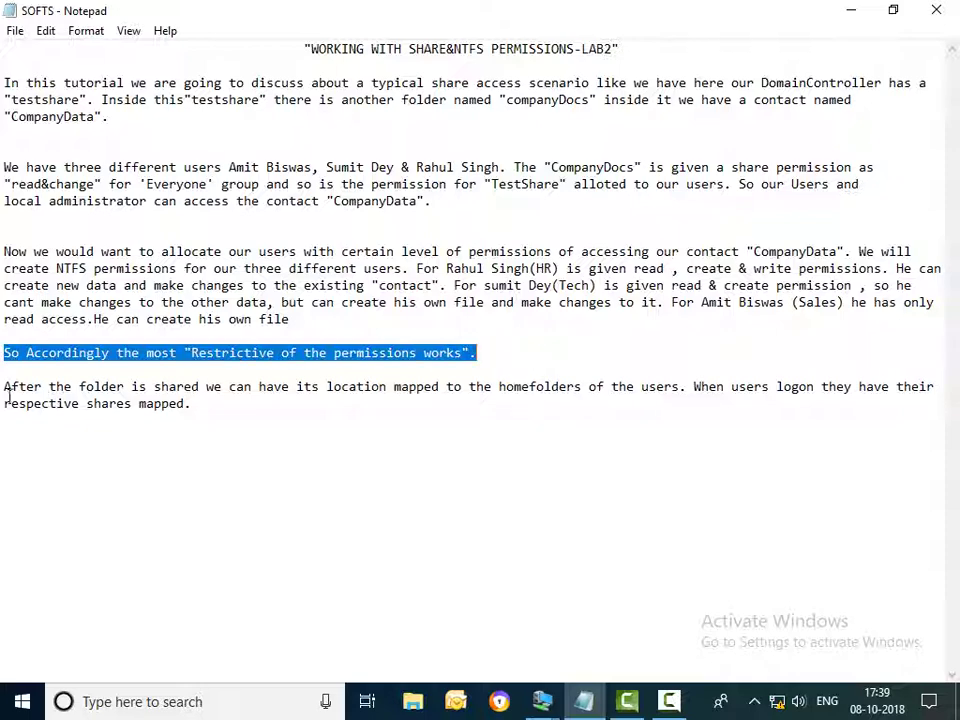
pyautogui.moveTo(7, 388); pyautogui.dragTo(192, 413)
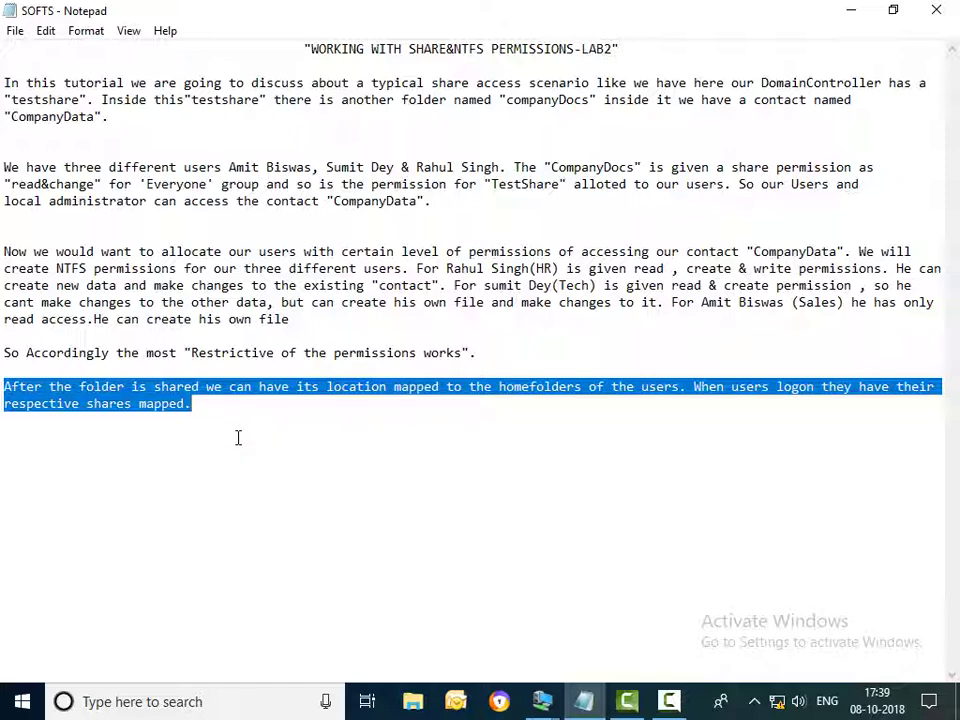
# Bring the 2012R2-1 server full screen, close CompanyDocs, and launch Active Directory Users and Computers
pyautogui.moveTo(541, 701)
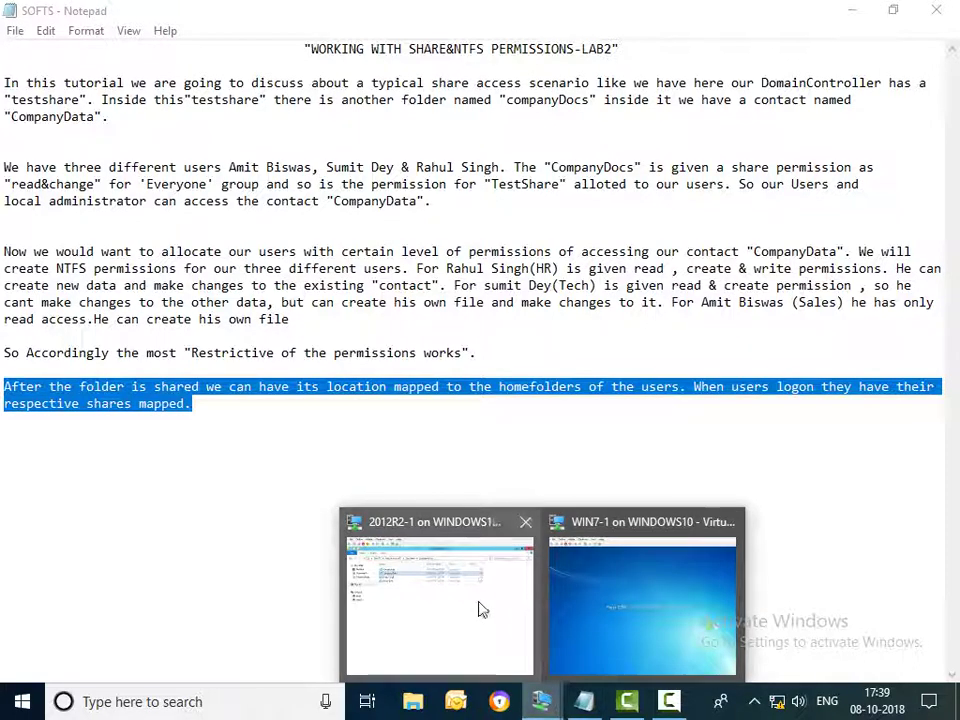
pyautogui.click(482, 608)
pyautogui.click(910, 17)
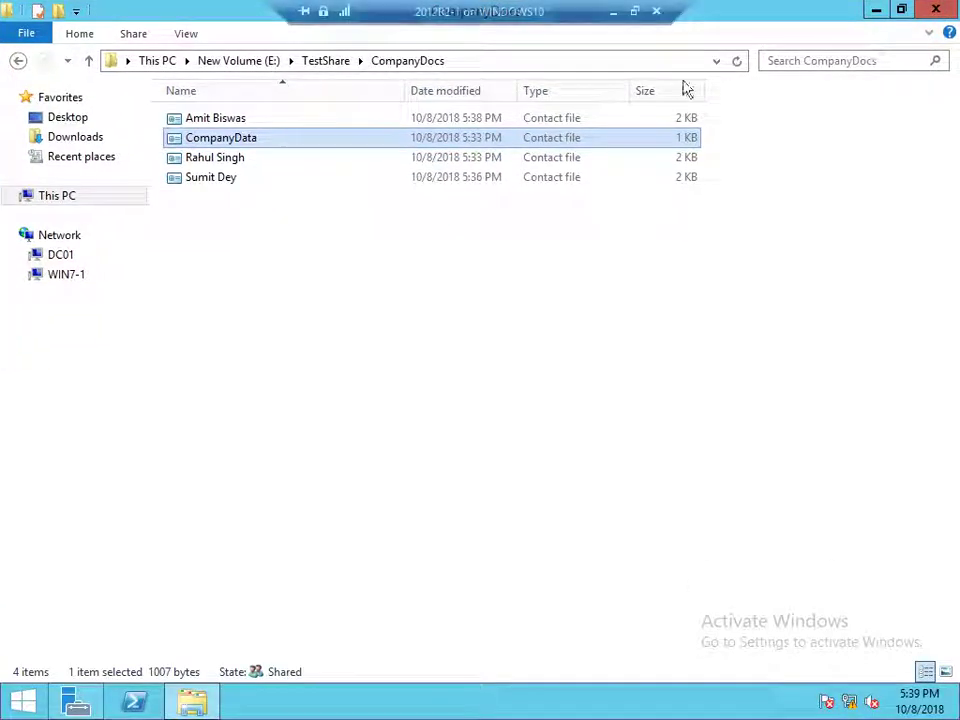
pyautogui.click(932, 10)
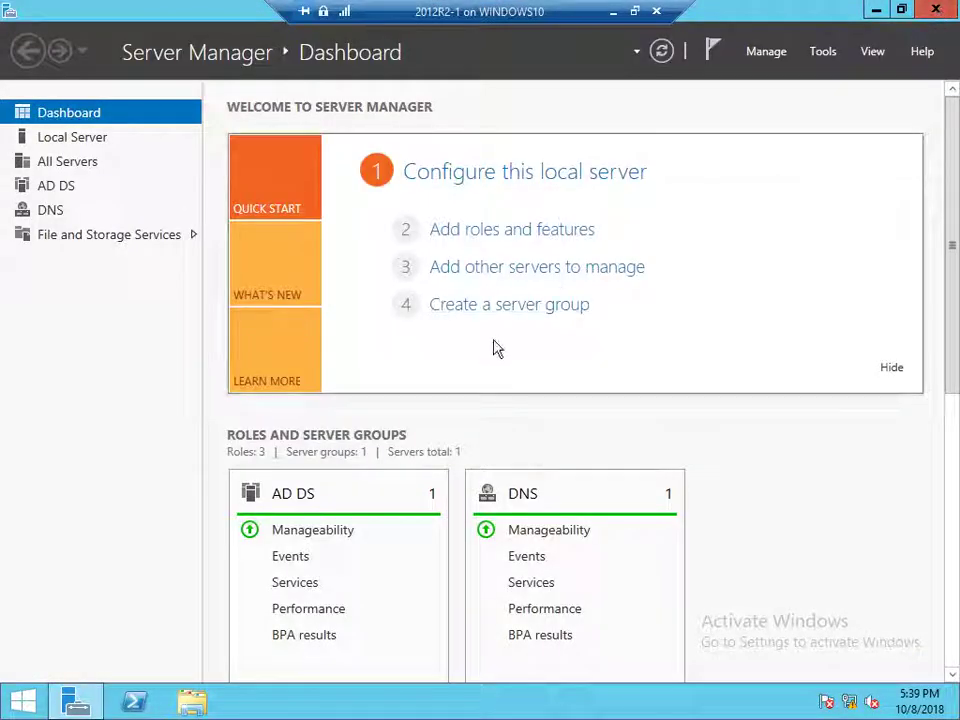
pyautogui.click(826, 54)
pyautogui.click(803, 162)
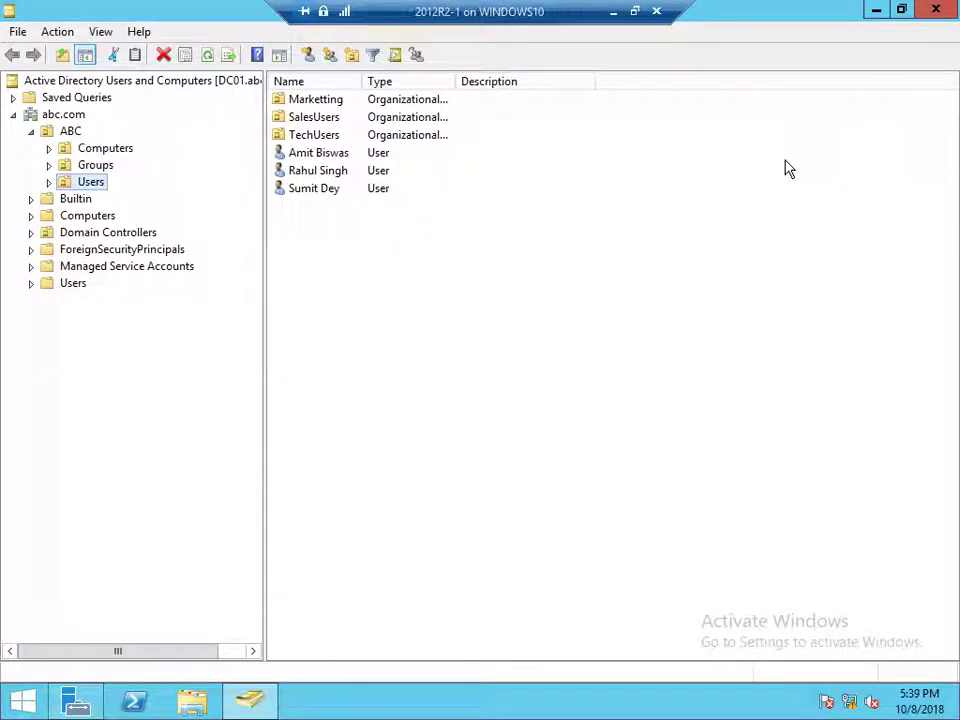
# Open the first user's Profile properties and copy the share path from the Run box
pyautogui.rightClick(336, 155)
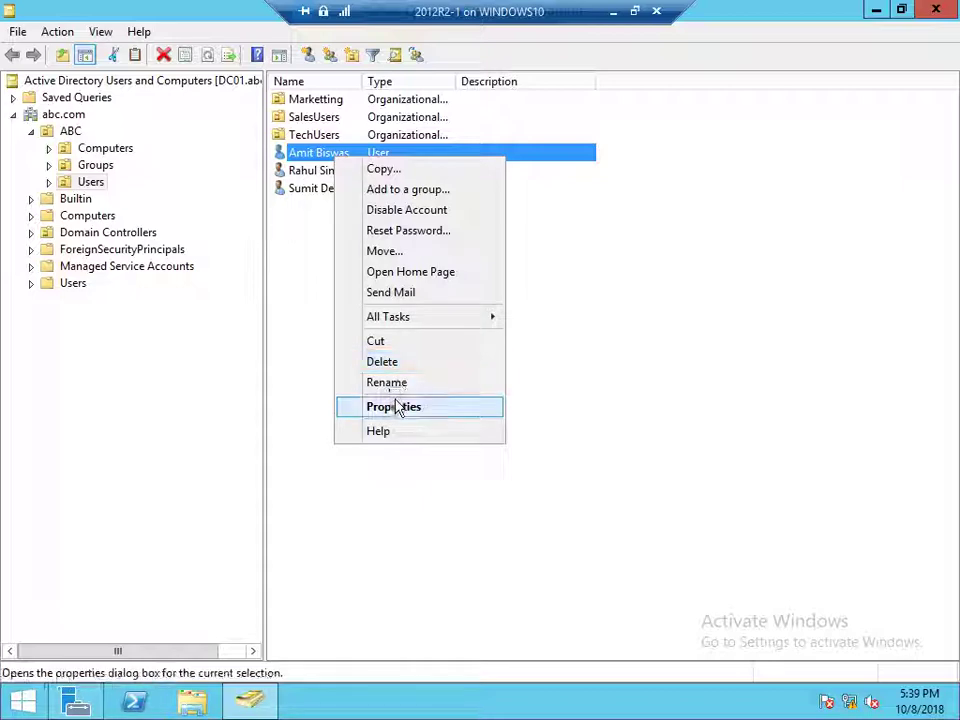
pyautogui.click(394, 406)
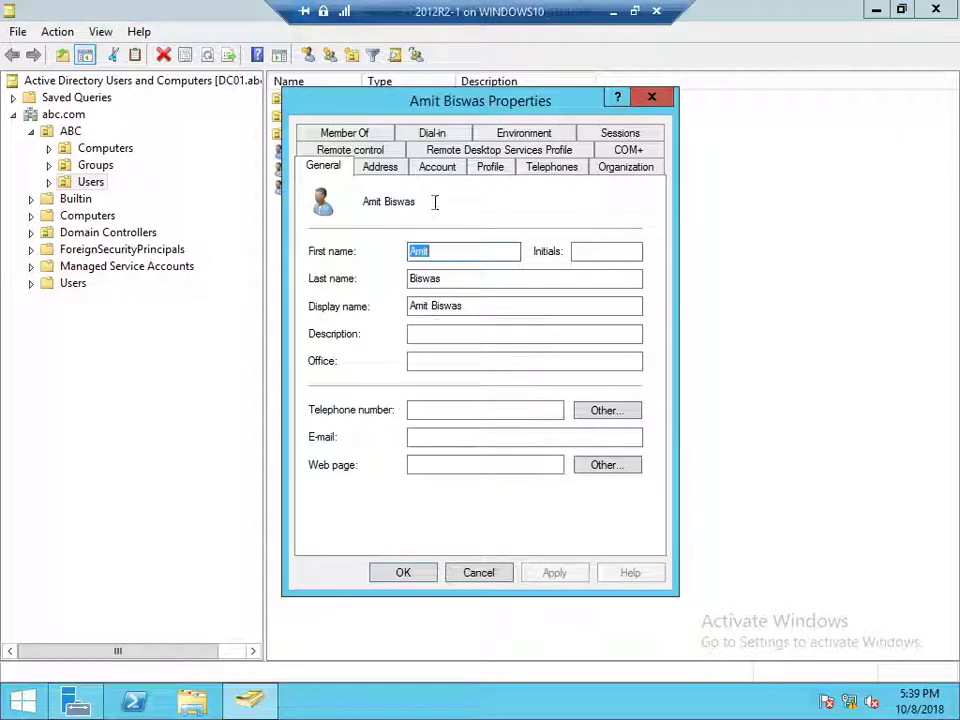
pyautogui.click(505, 172)
pyautogui.press('super+r')
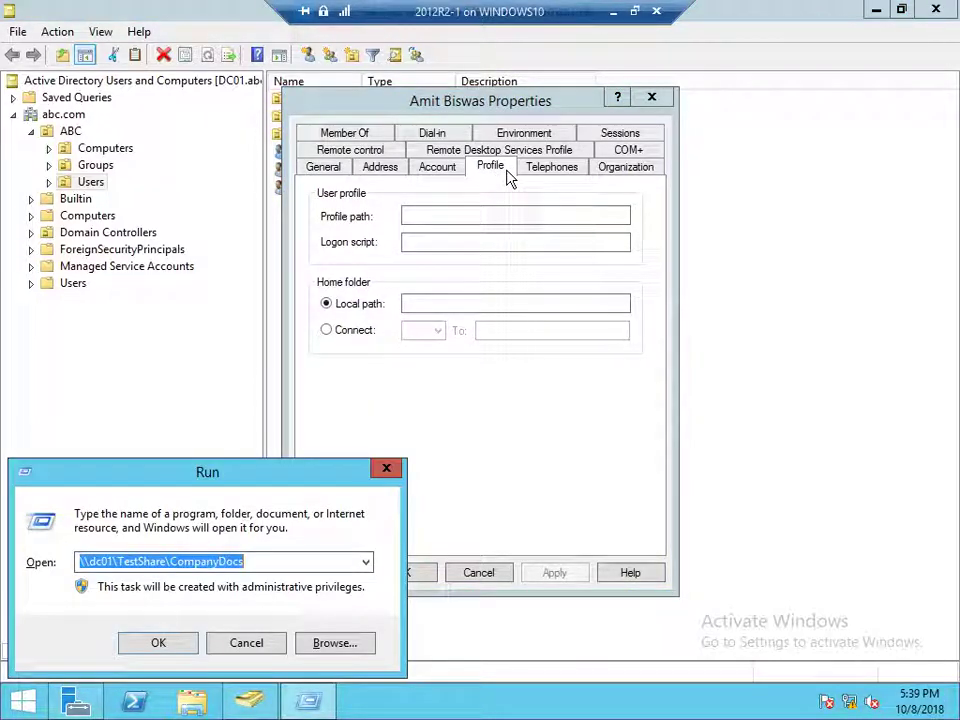
pyautogui.rightClick(204, 561)
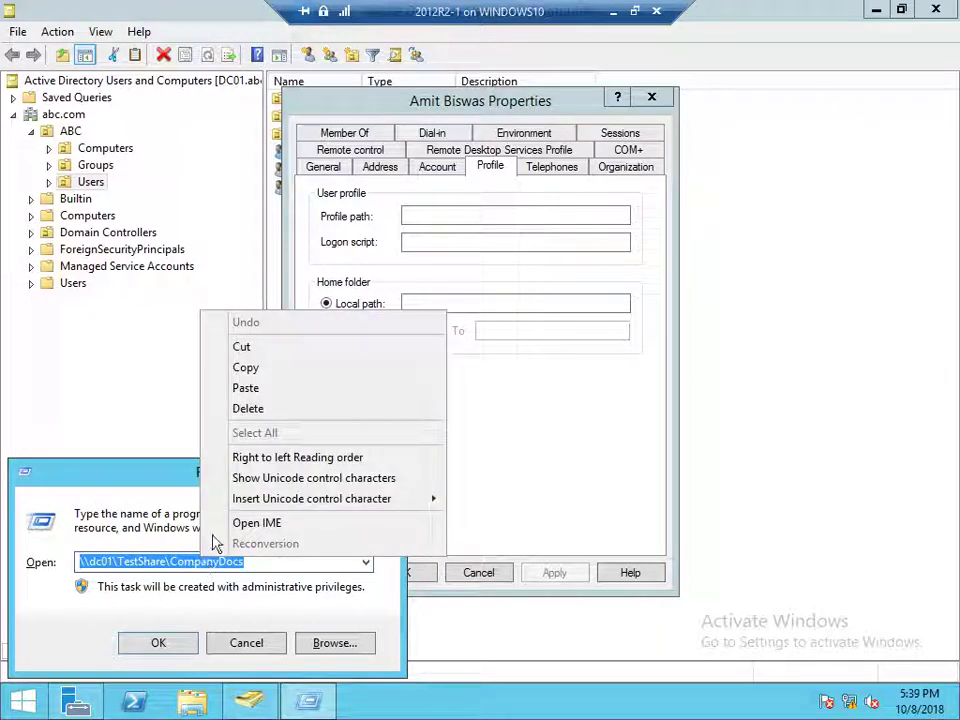
pyautogui.click(245, 367)
# Connect Z: to \\dc01\TestShare\CompanyDocs, apply without granting full control, and close
pyautogui.click(352, 331)
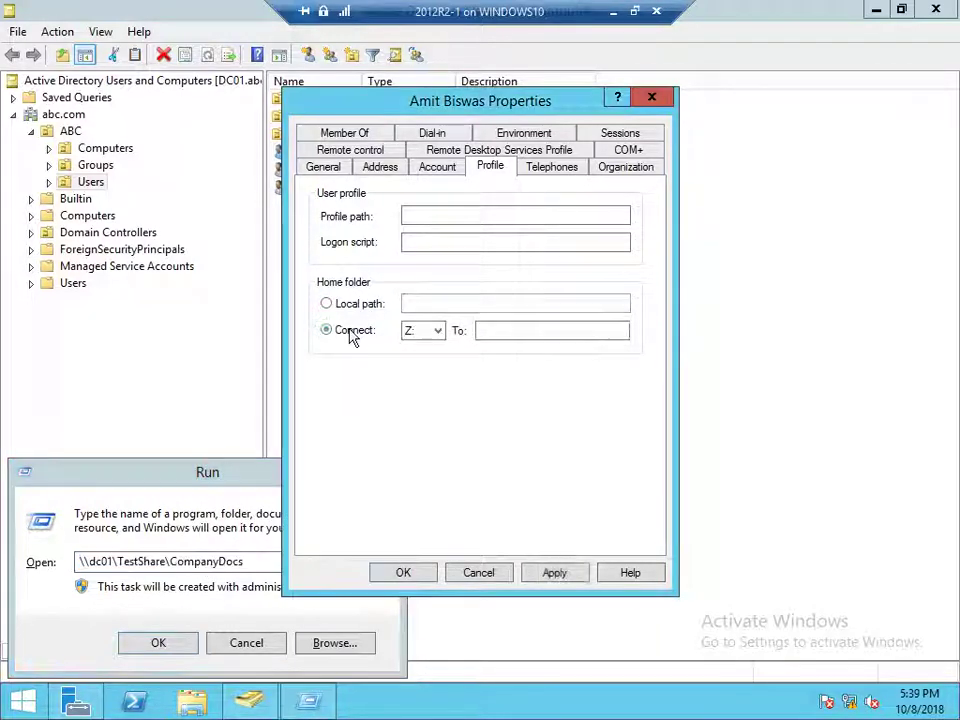
pyautogui.rightClick(485, 330)
pyautogui.click(536, 405)
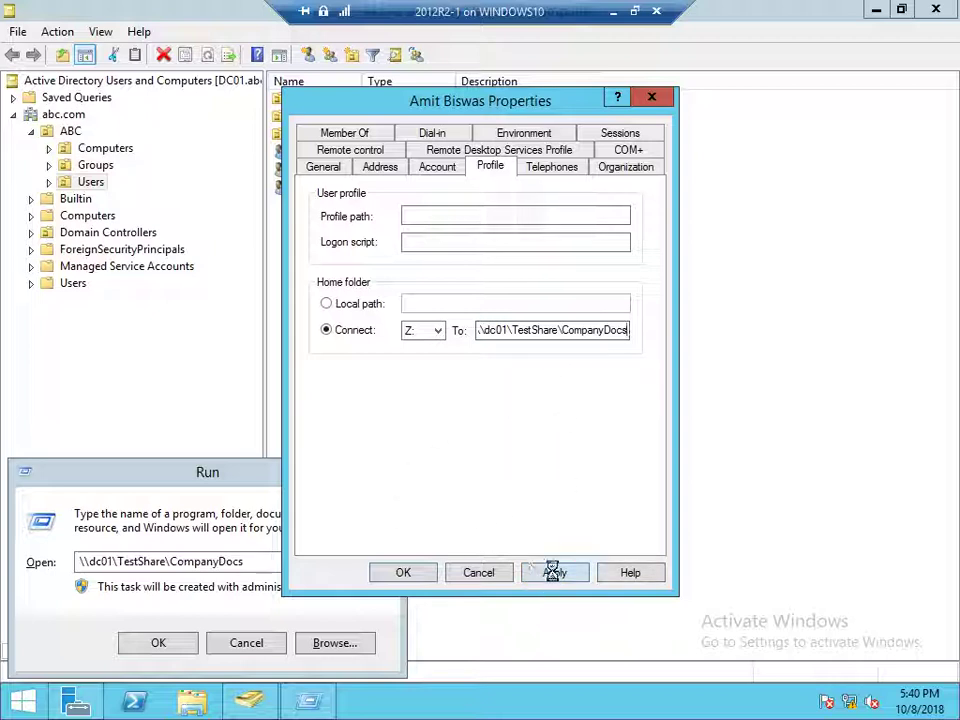
pyautogui.click(553, 571)
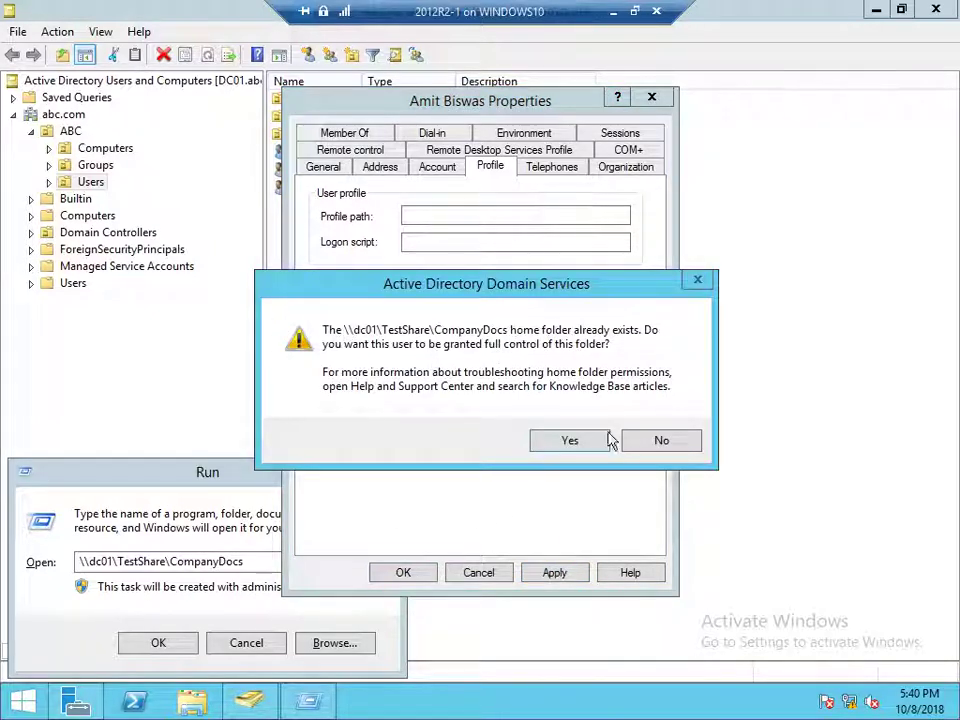
pyautogui.click(662, 442)
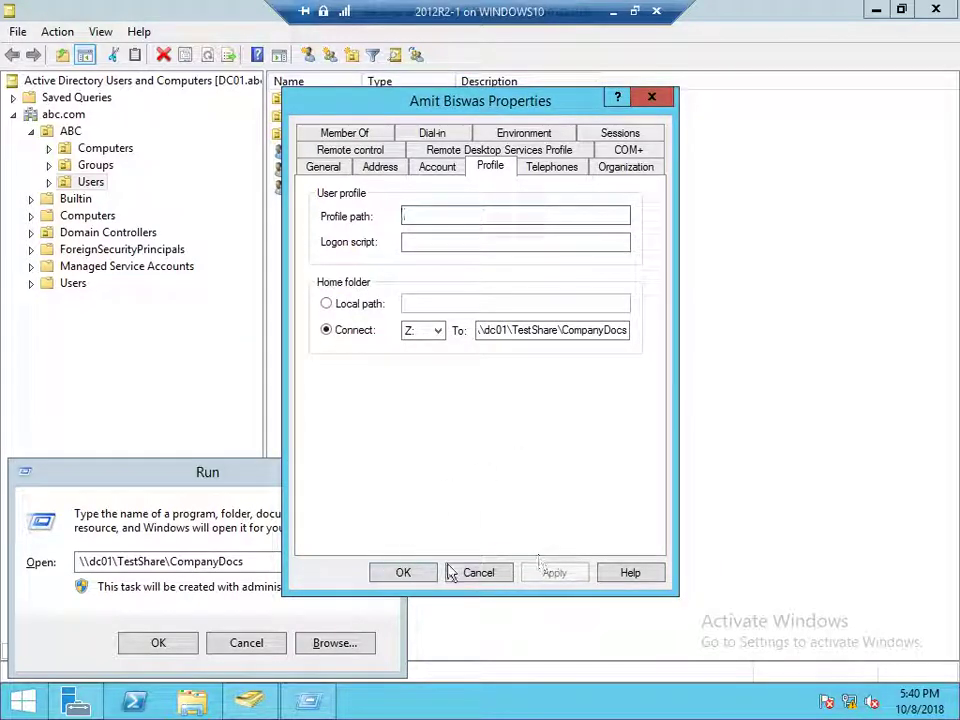
pyautogui.click(410, 574)
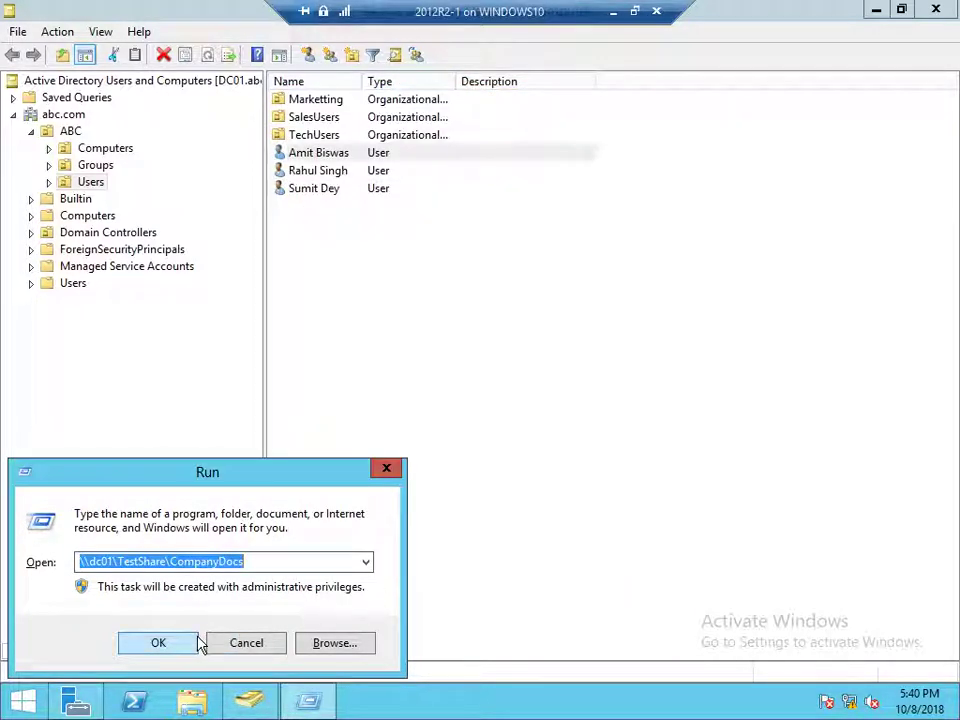
# Map the second user's home folder to Z: \\dc01\TestShare\CompanyDocs, declining full control
pyautogui.rightClick(324, 172)
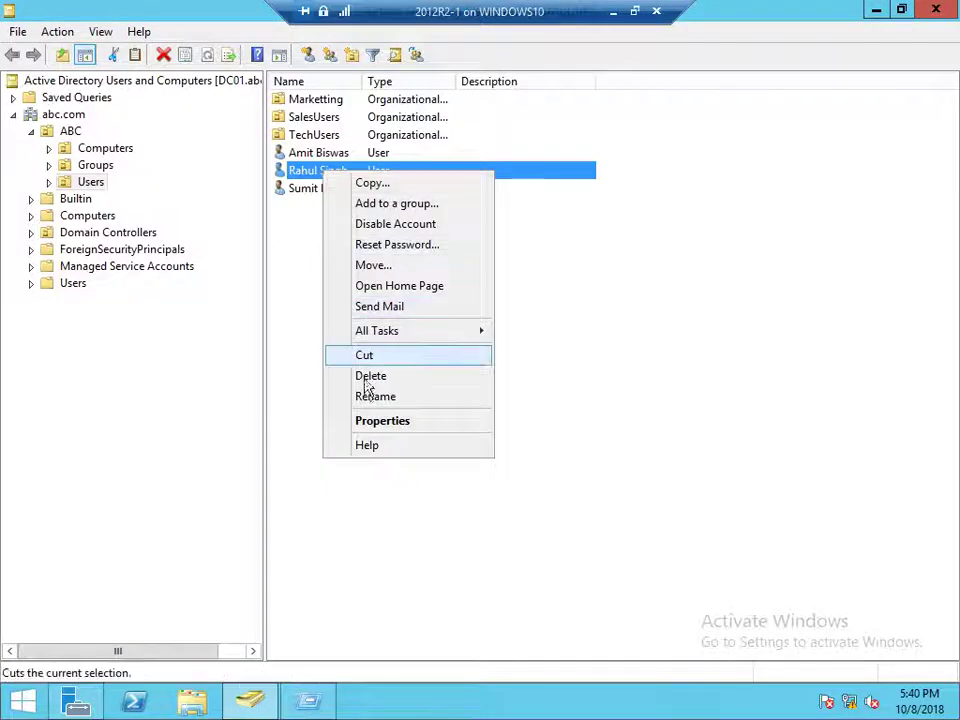
pyautogui.click(367, 423)
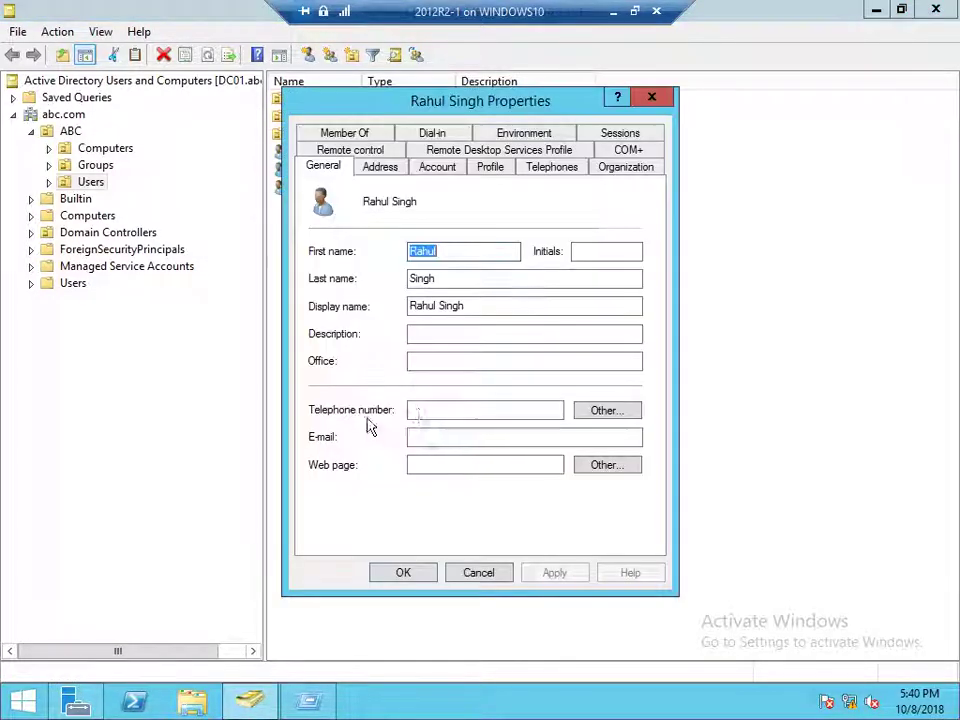
pyautogui.click(497, 170)
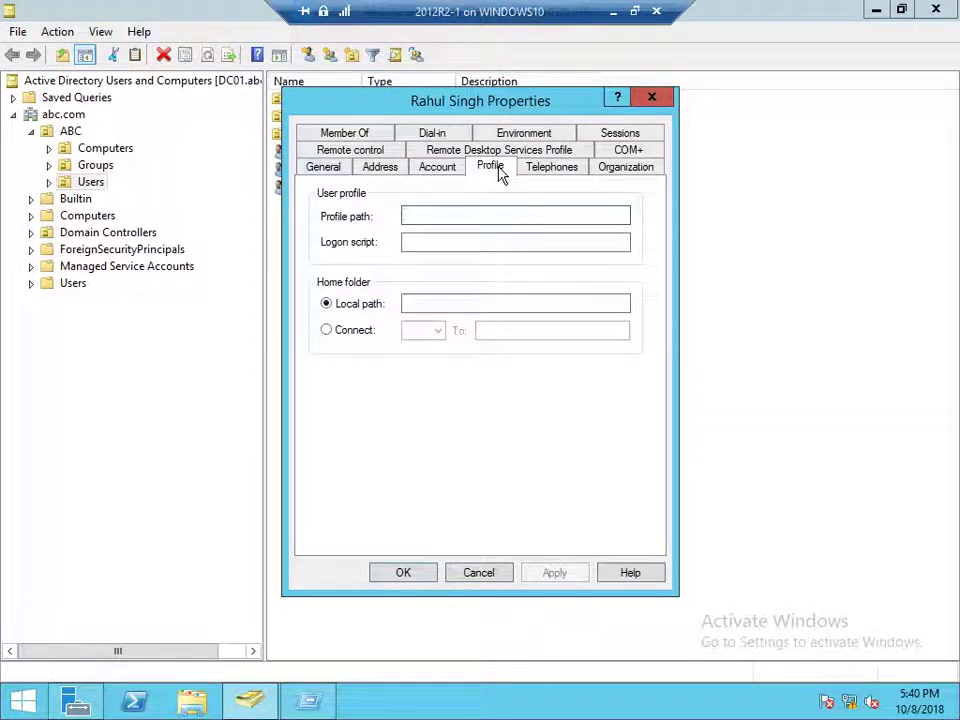
pyautogui.click(362, 337)
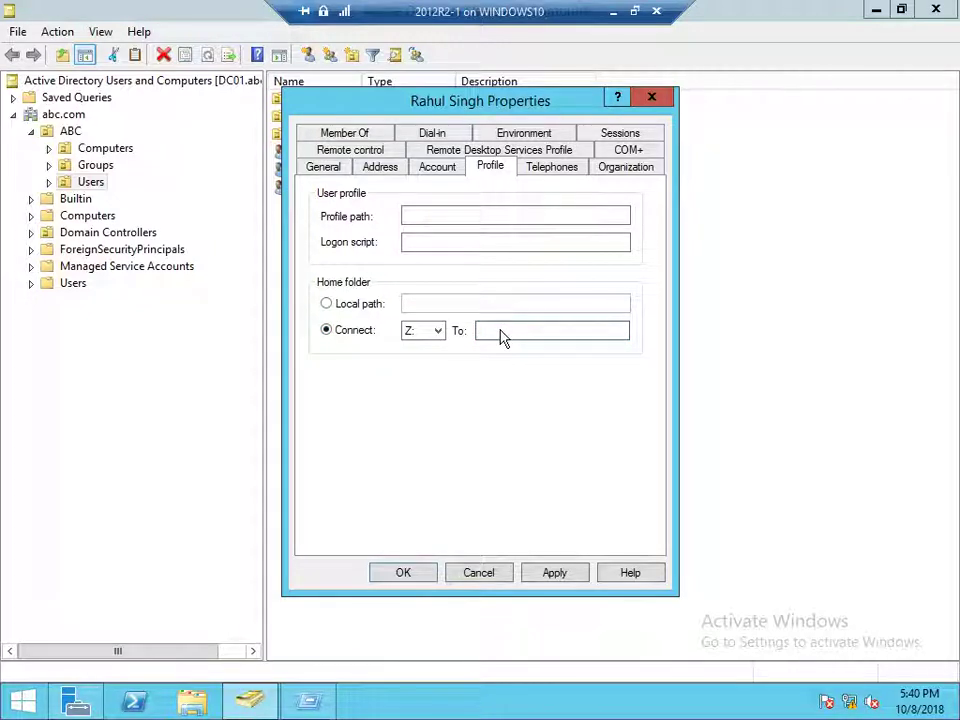
pyautogui.rightClick(502, 337)
pyautogui.click(525, 408)
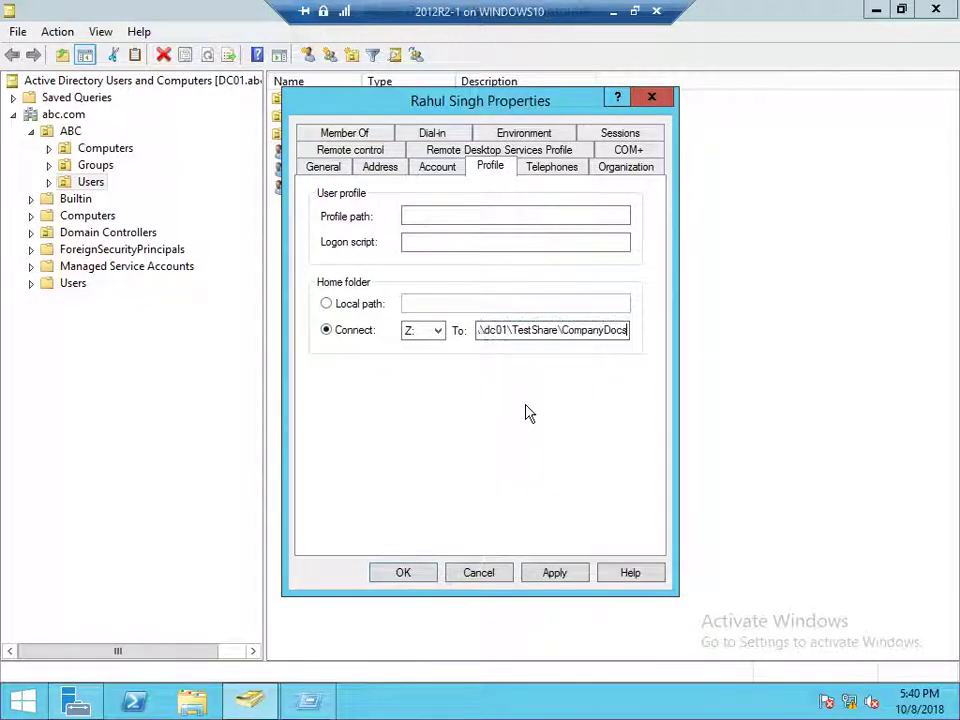
pyautogui.click(560, 574)
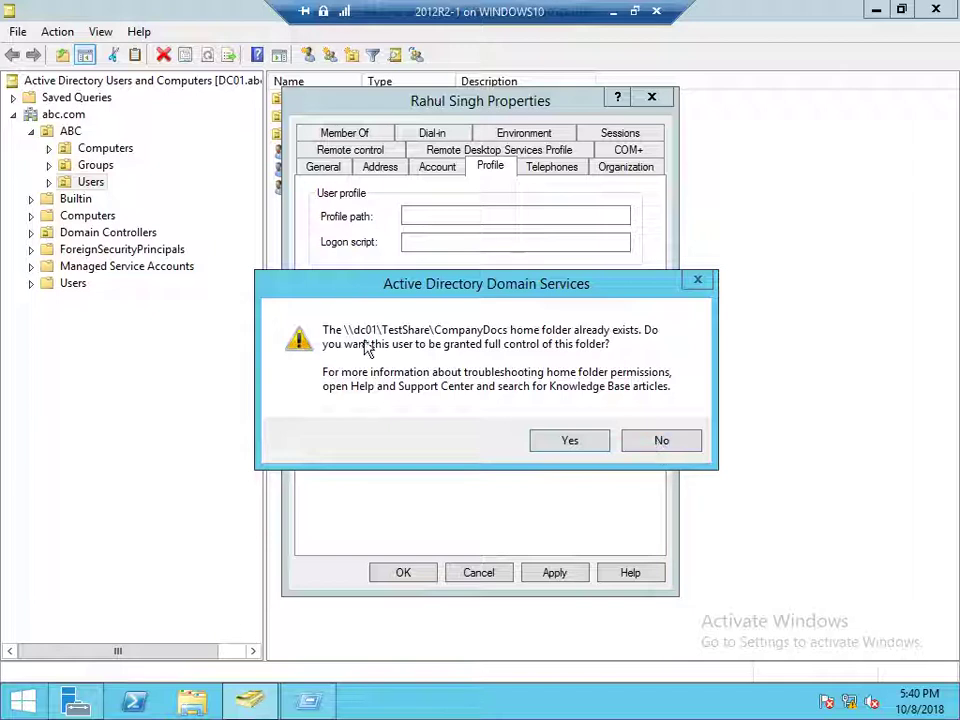
pyautogui.click(658, 441)
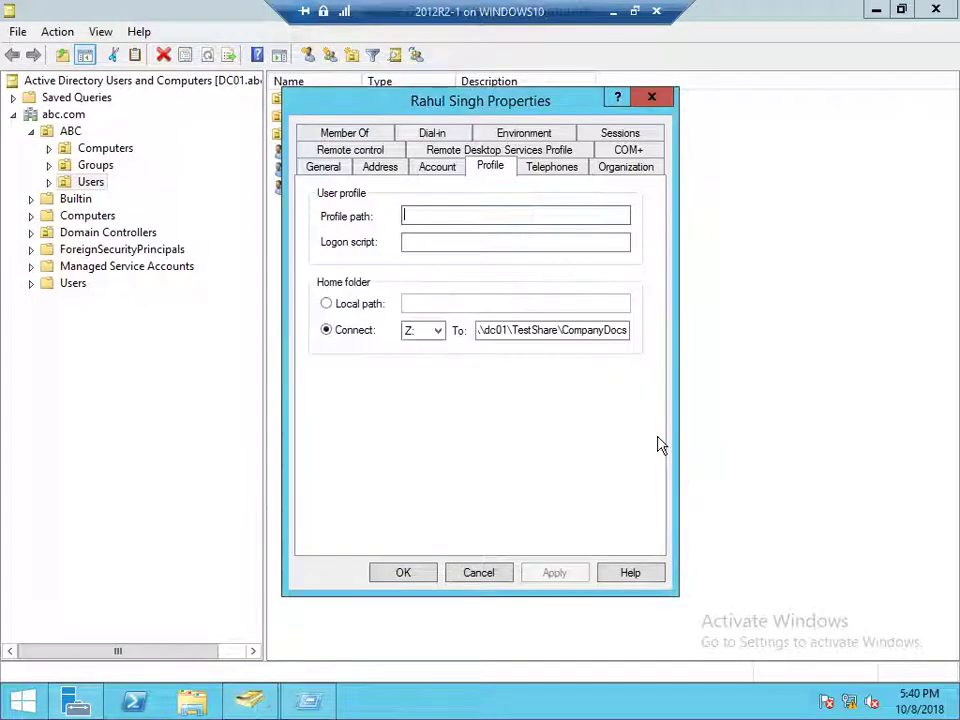
pyautogui.click(403, 572)
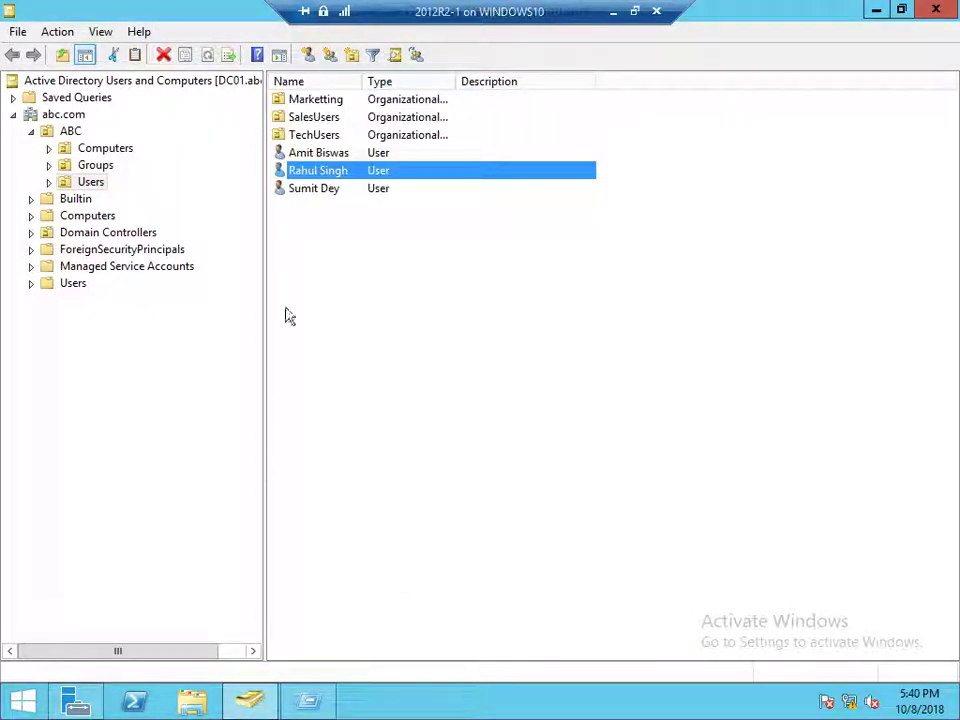
# Give the third user the same Z: home folder without full control, then open This PC
pyautogui.rightClick(347, 190)
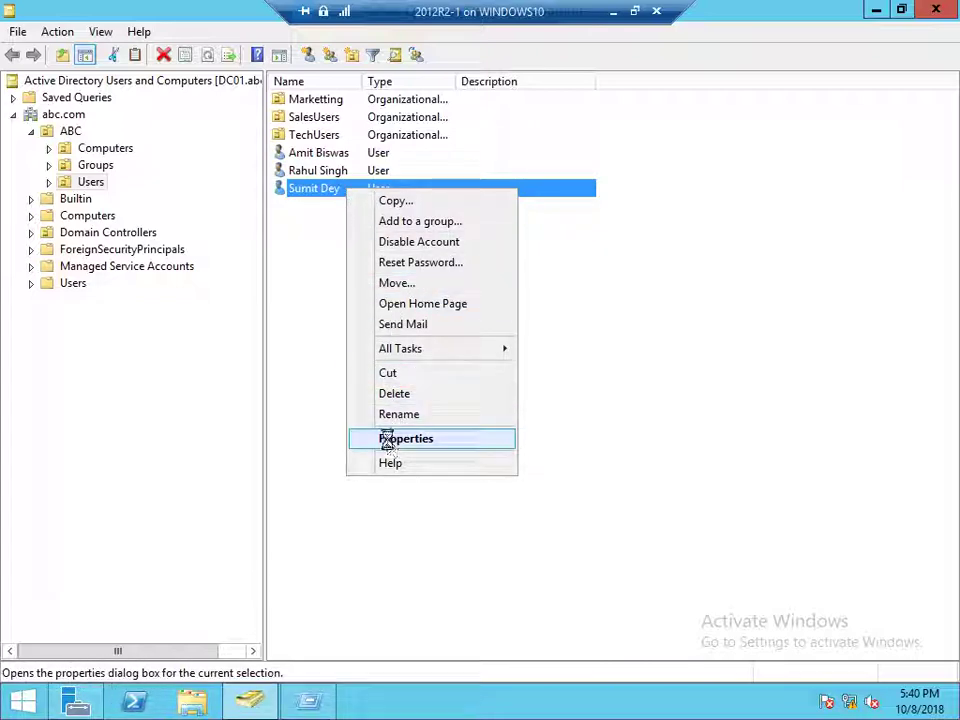
pyautogui.click(388, 439)
pyautogui.click(491, 170)
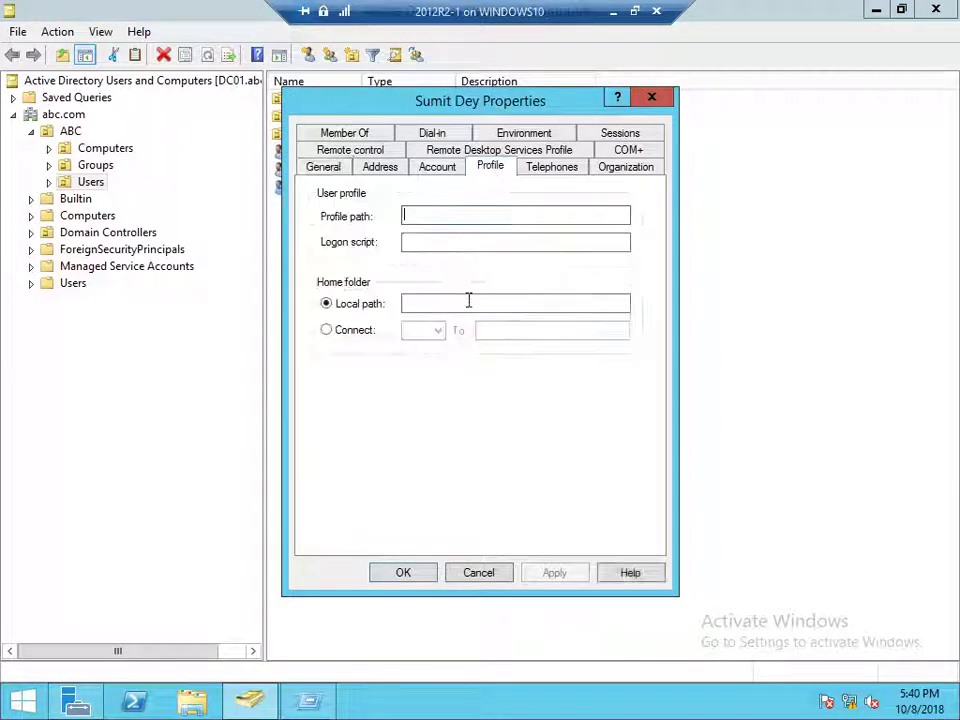
pyautogui.click(356, 333)
pyautogui.rightClick(521, 330)
pyautogui.click(566, 405)
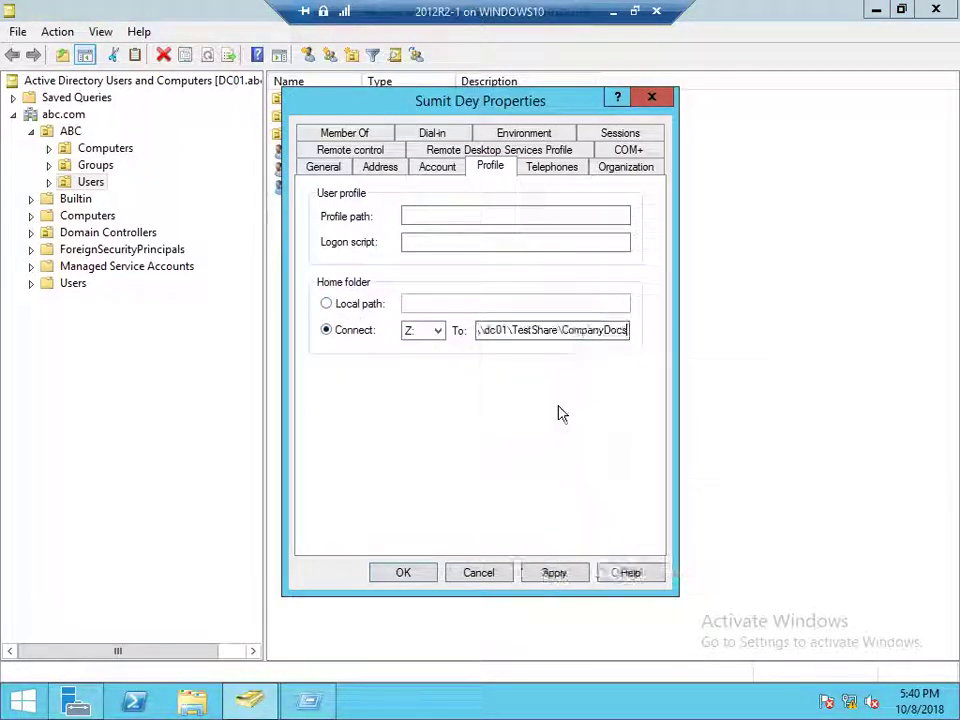
pyautogui.click(554, 572)
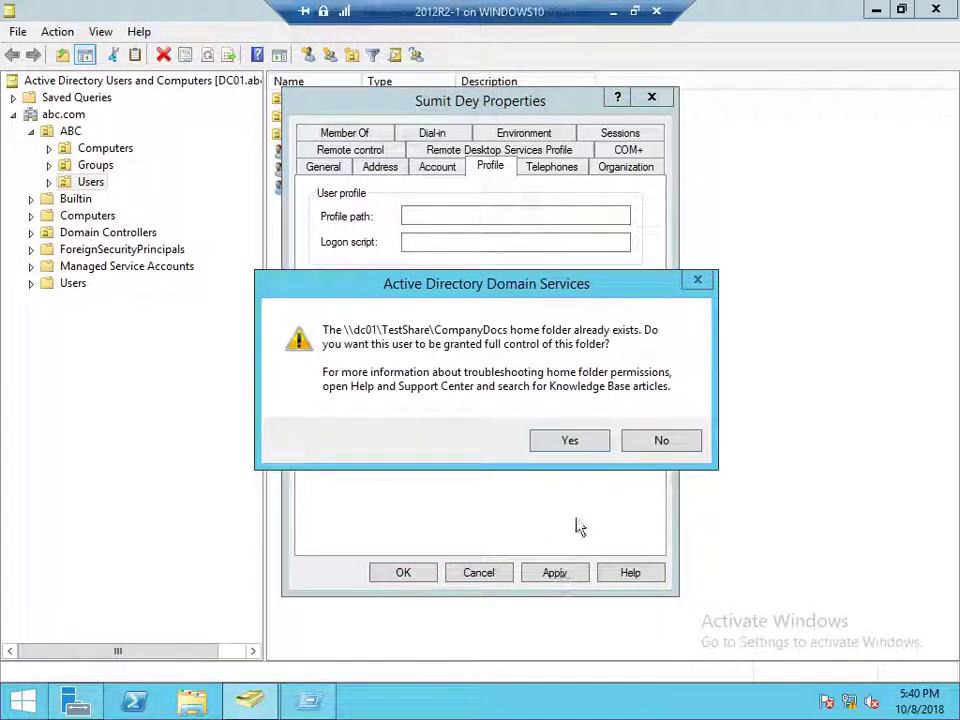
pyautogui.click(660, 441)
pyautogui.click(407, 572)
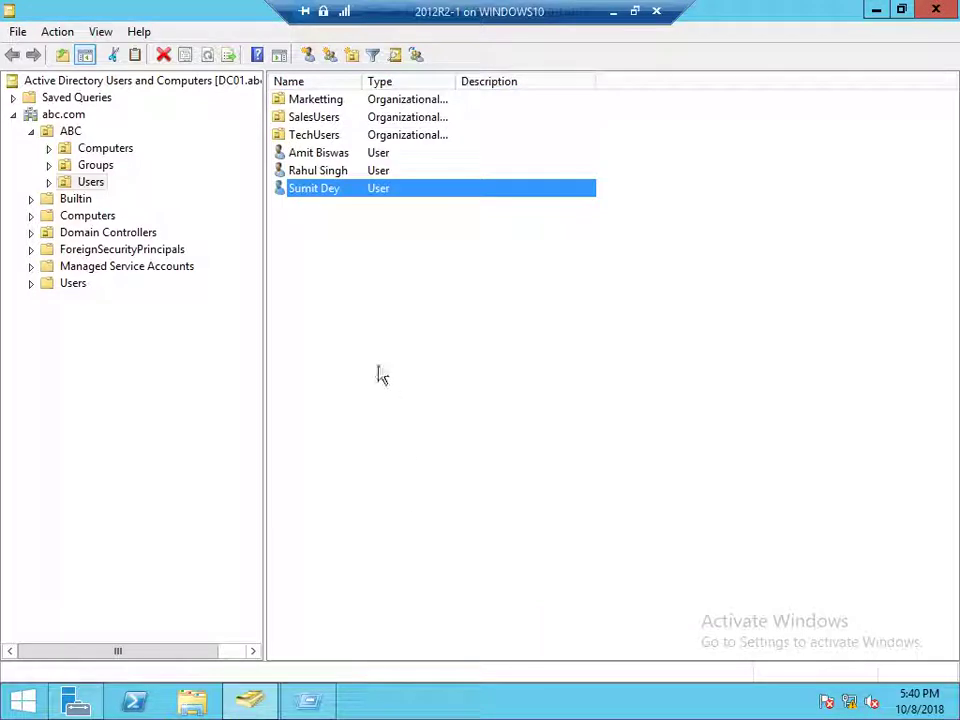
pyautogui.click(360, 264)
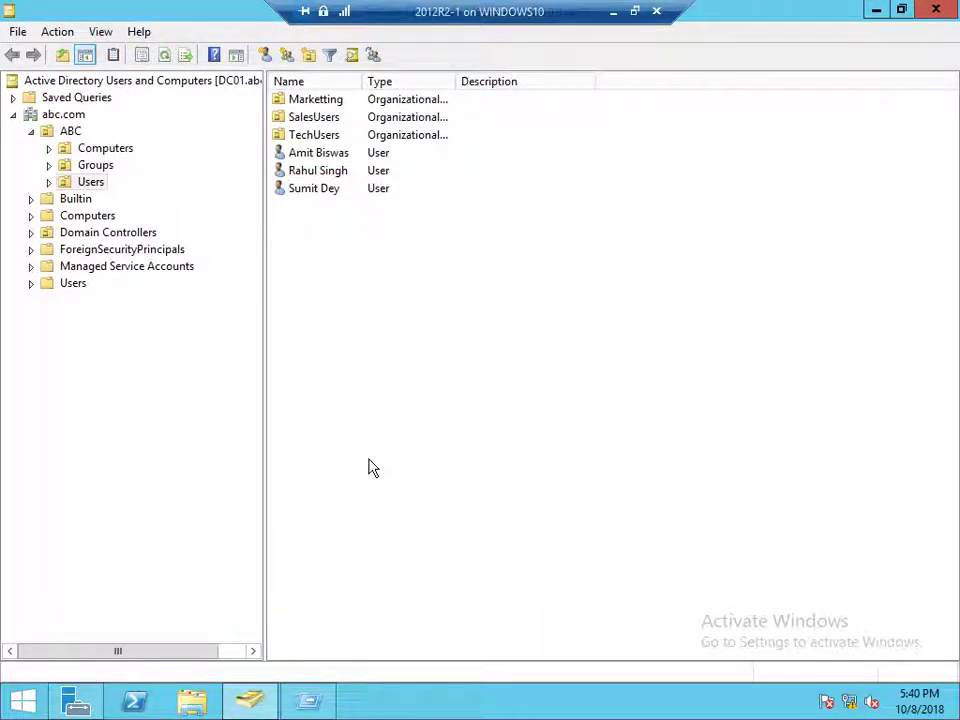
pyautogui.click(192, 700)
# Open the Security tab of CompanyDocs in E:\TestShare and view the second user's permissions
pyautogui.doubleClick(287, 334)
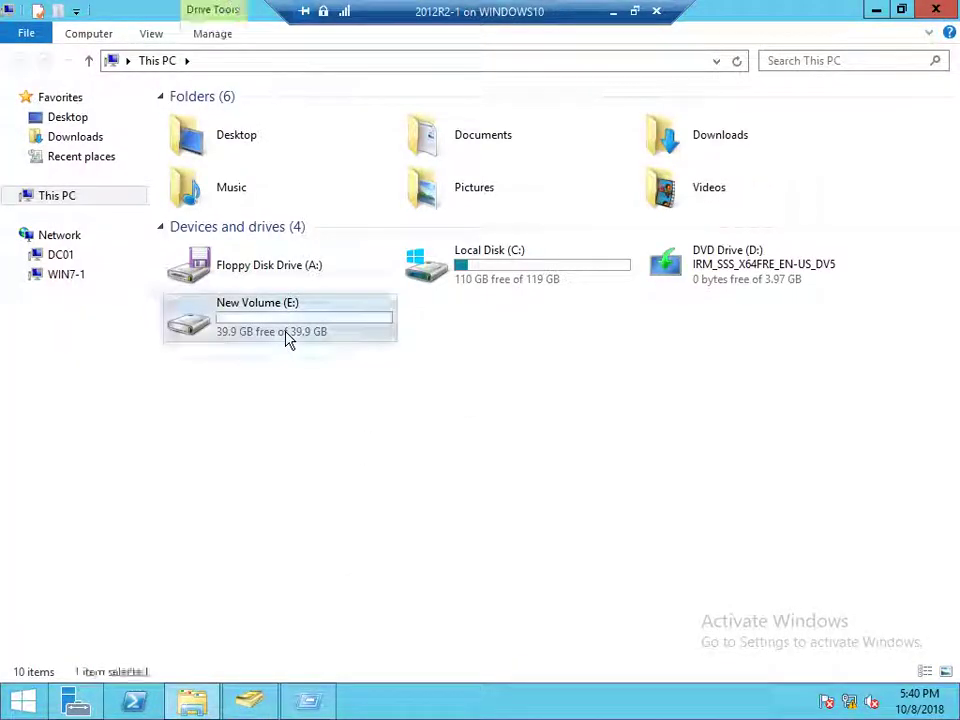
pyautogui.click(194, 123)
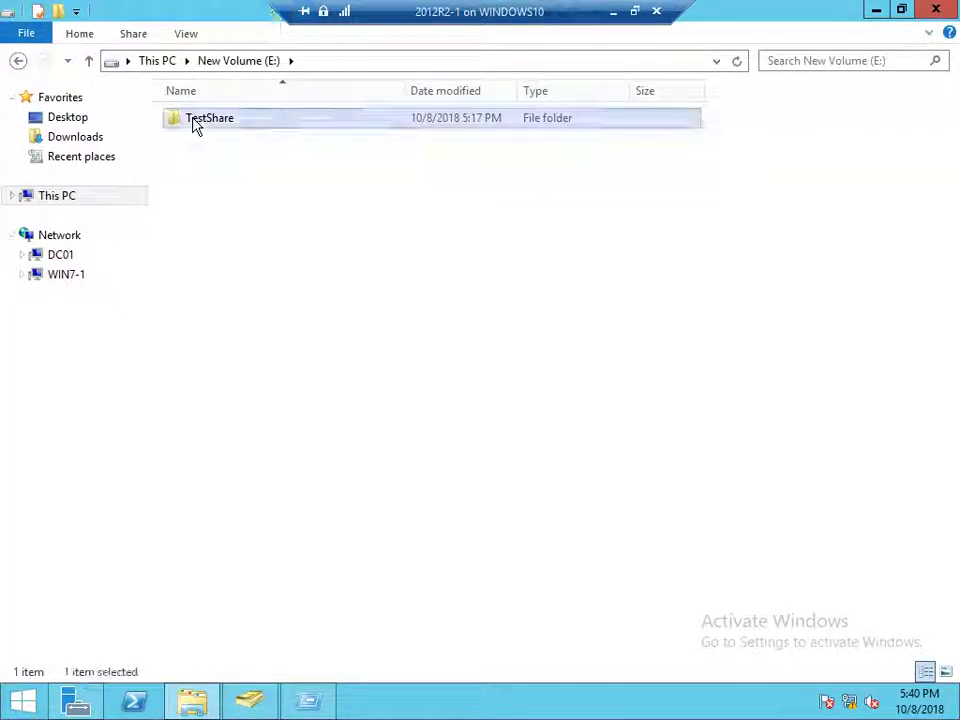
pyautogui.rightClick(196, 125)
pyautogui.click(236, 131)
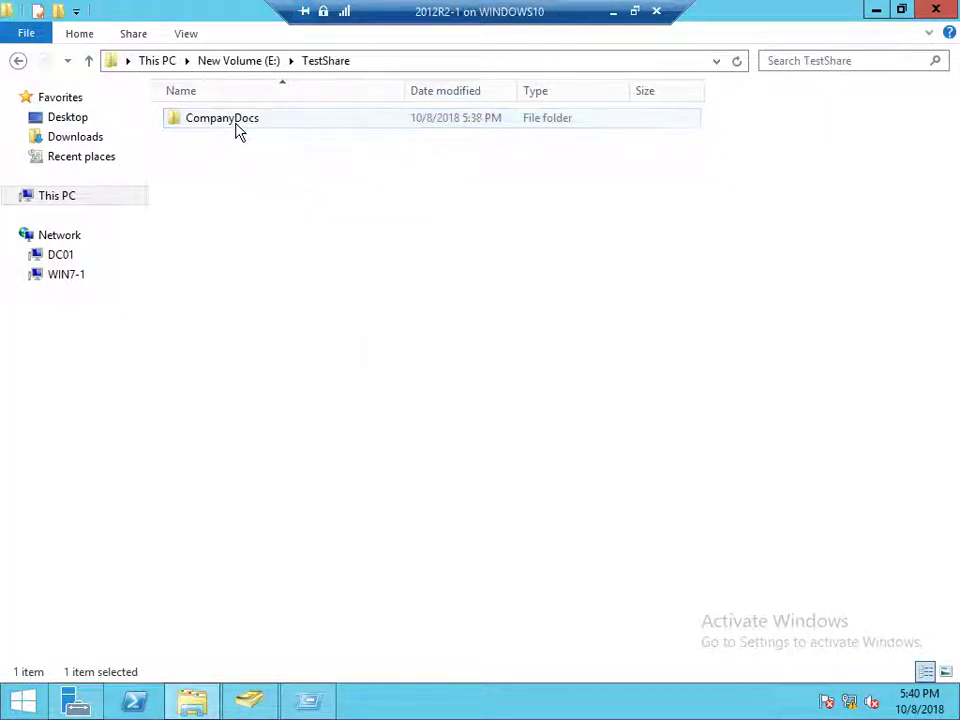
pyautogui.rightClick(230, 130)
pyautogui.click(287, 401)
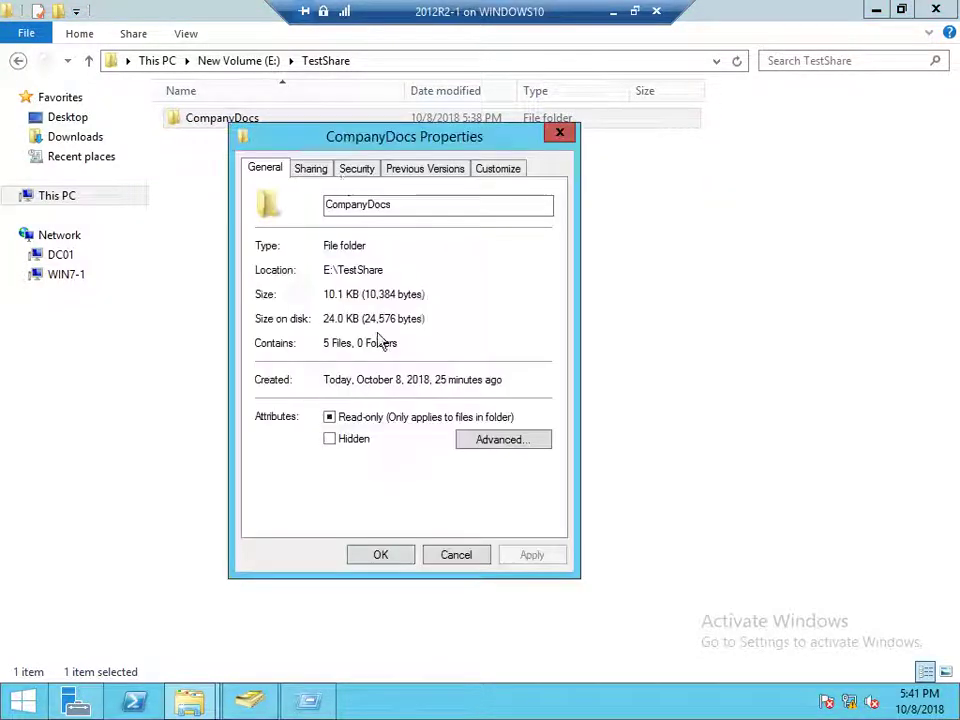
pyautogui.click(354, 170)
pyautogui.click(352, 276)
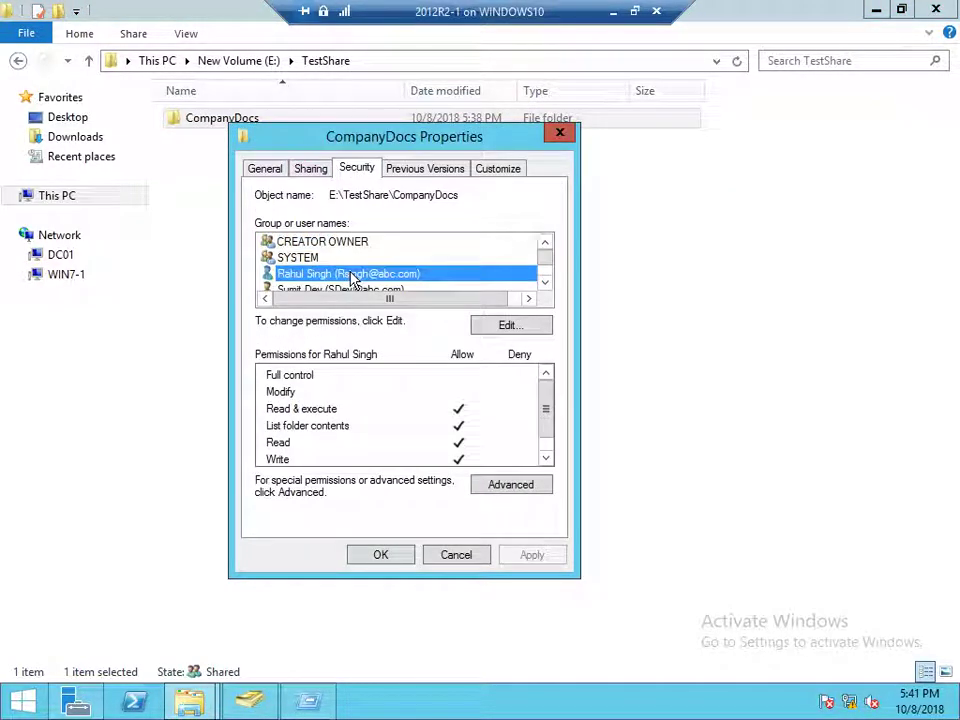
# Compare the users' entries in Advanced Security Settings, then close the dialogs unchanged
pyautogui.click(511, 485)
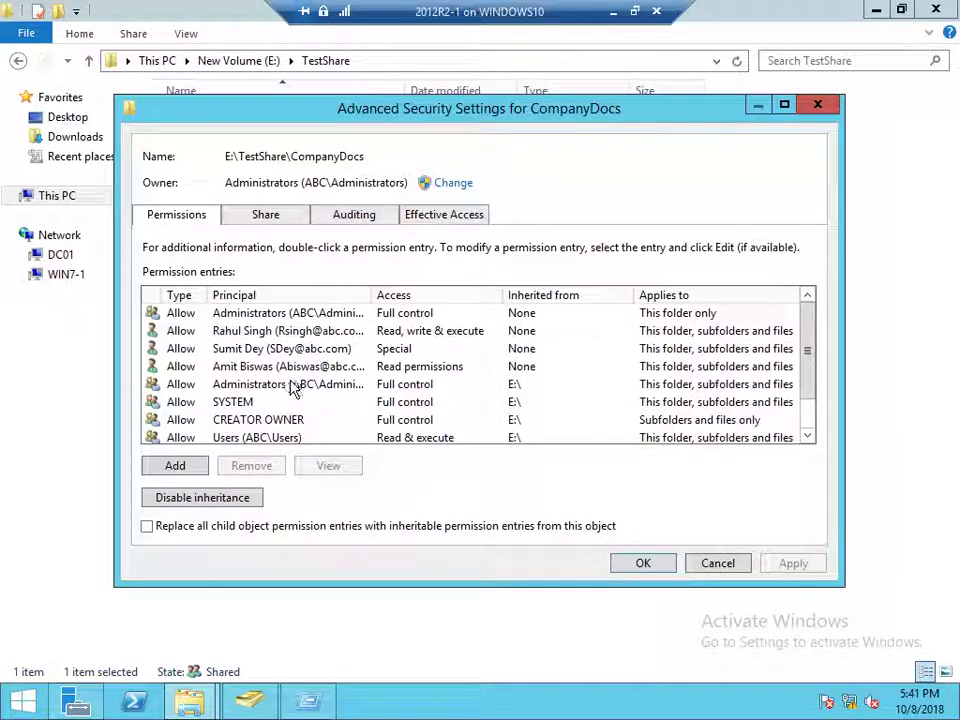
pyautogui.click(280, 333)
pyautogui.click(281, 350)
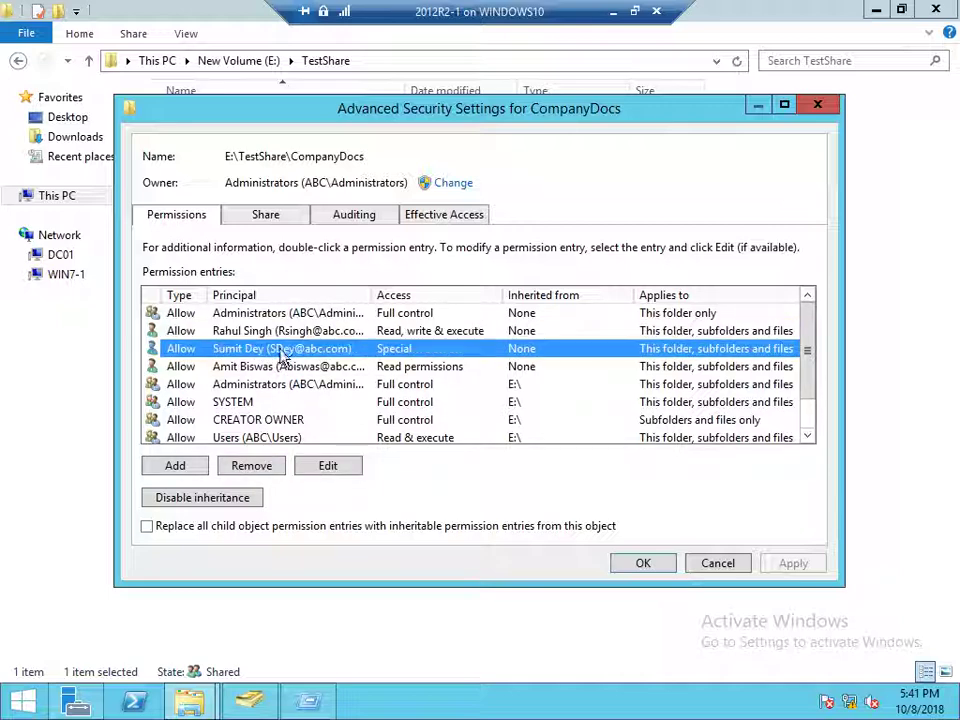
pyautogui.click(280, 366)
pyautogui.click(283, 347)
pyautogui.click(302, 333)
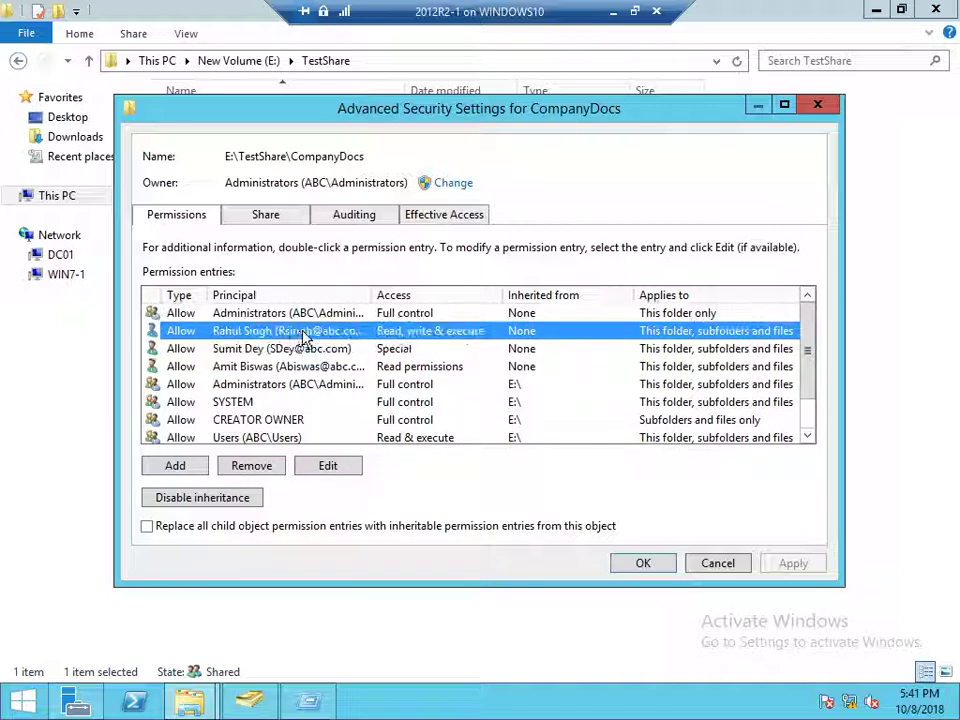
pyautogui.click(403, 350)
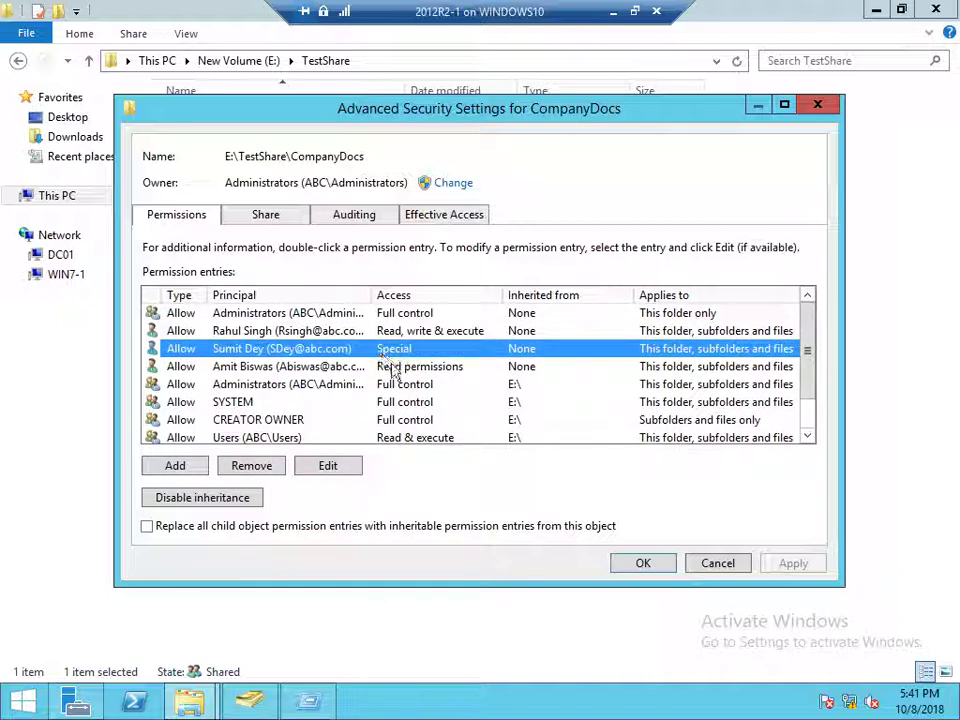
pyautogui.click(393, 367)
pyautogui.click(383, 333)
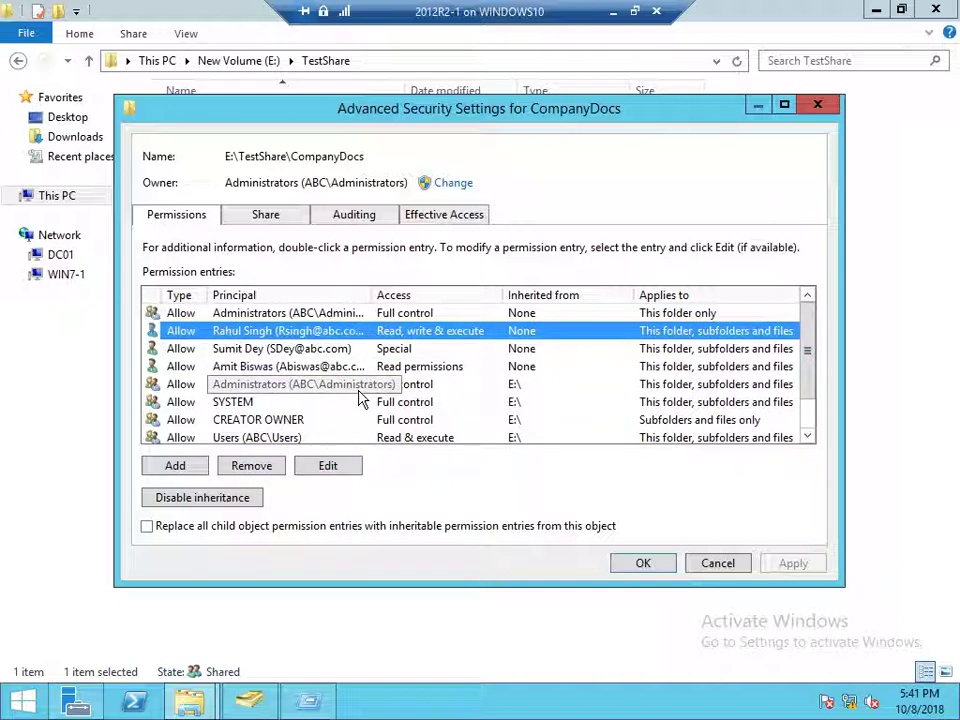
pyautogui.click(345, 349)
pyautogui.click(348, 368)
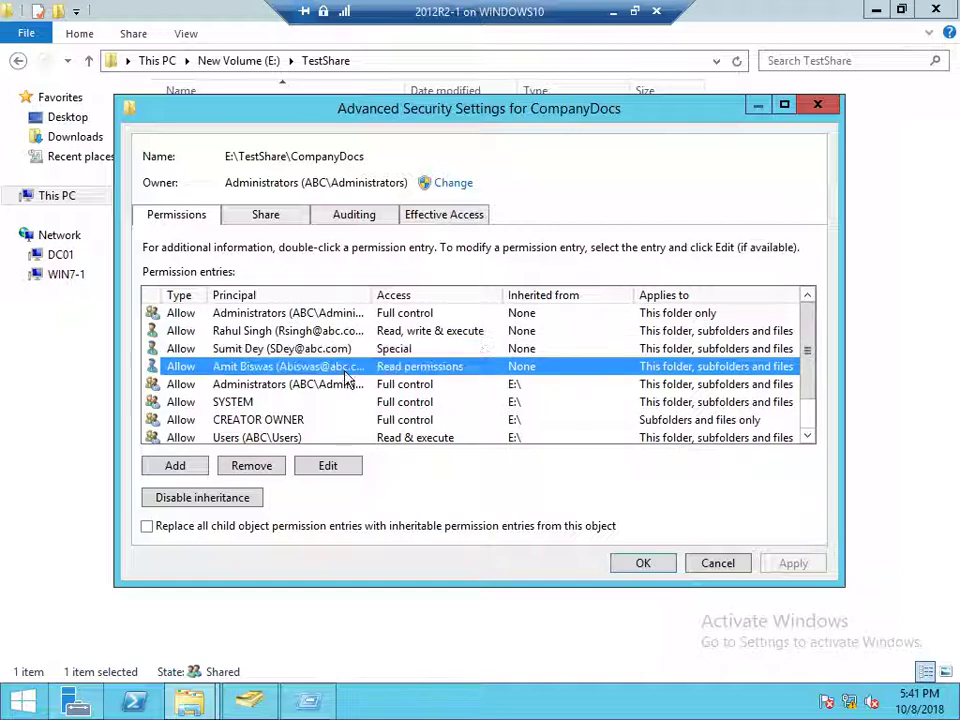
pyautogui.click(647, 565)
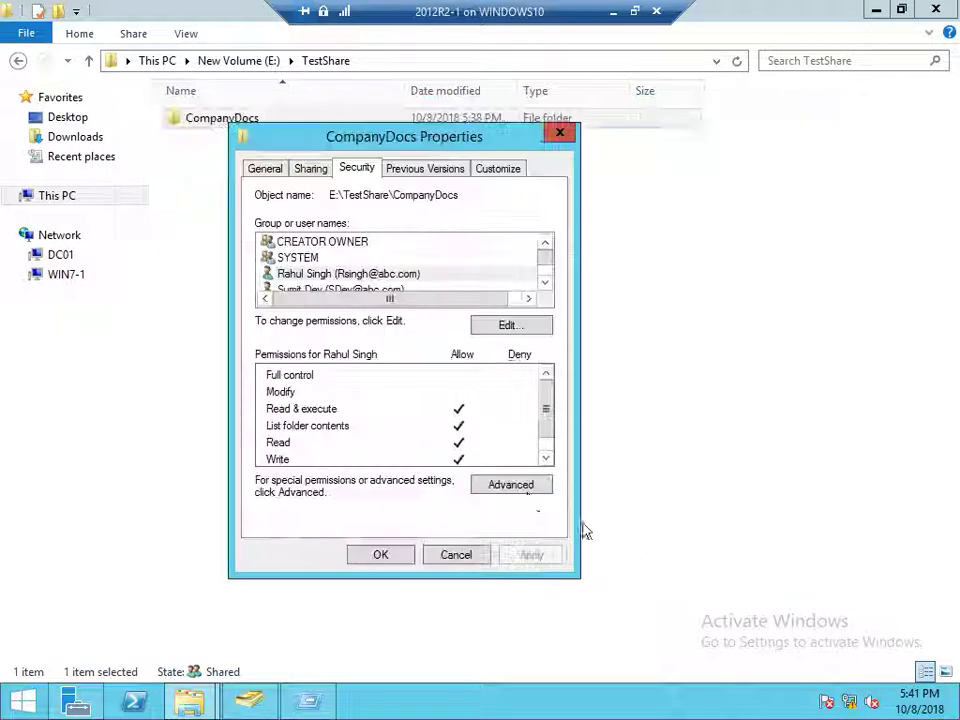
pyautogui.click(447, 560)
pyautogui.click(489, 313)
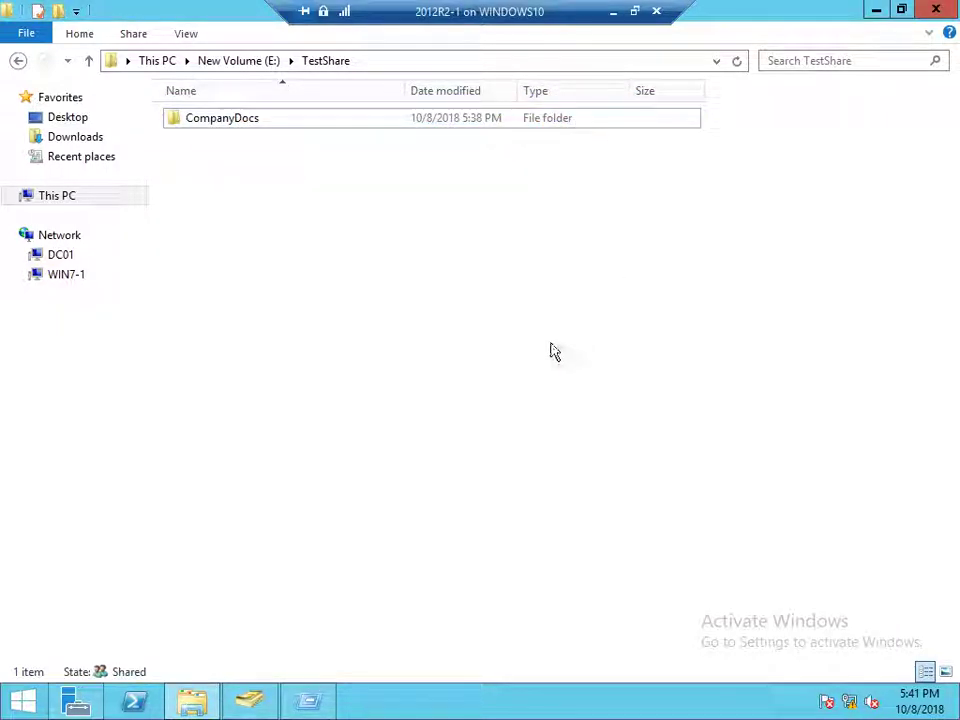
# Open \\dc01\TestShare and bring up CompanyDocs' Advanced Security Settings
pyautogui.press('super+r')
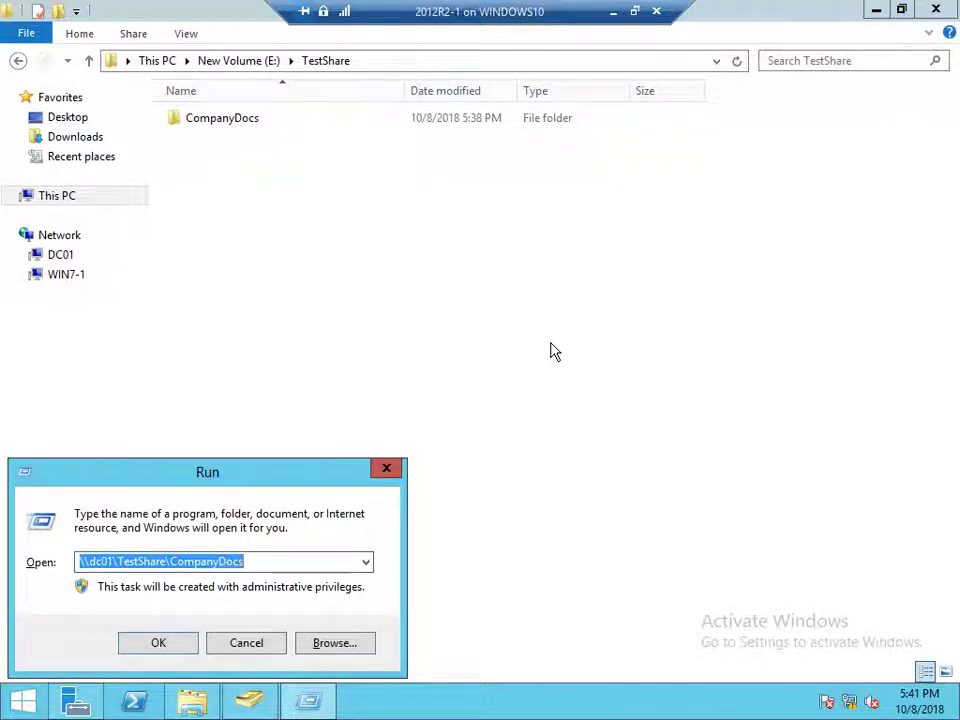
pyautogui.press('Return')
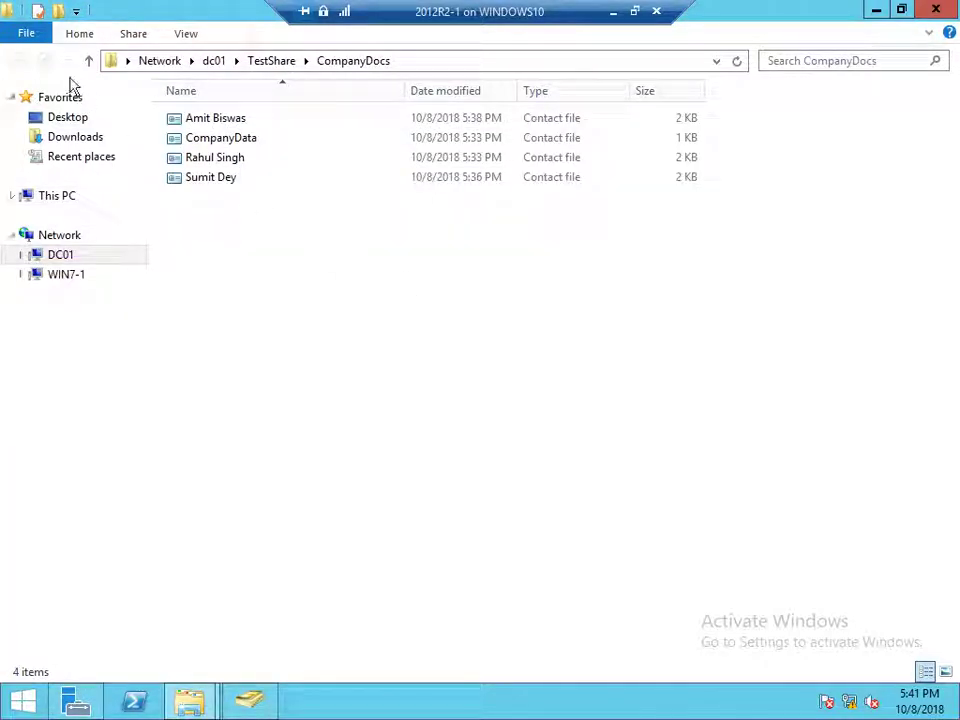
pyautogui.click(89, 62)
pyautogui.rightClick(222, 122)
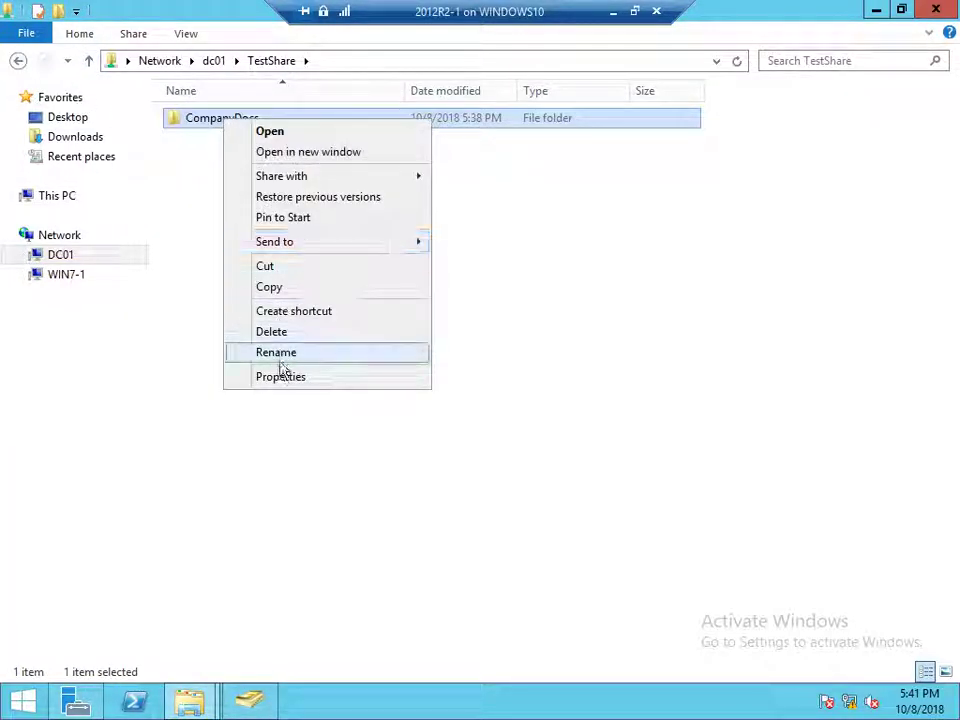
pyautogui.click(281, 376)
pyautogui.click(352, 165)
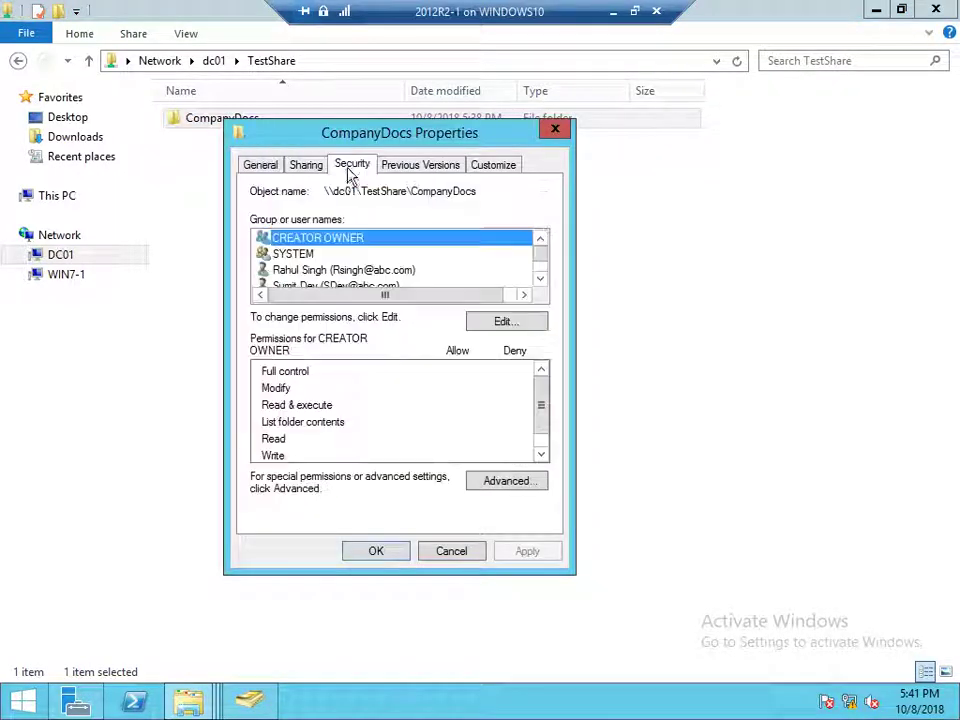
pyautogui.click(500, 482)
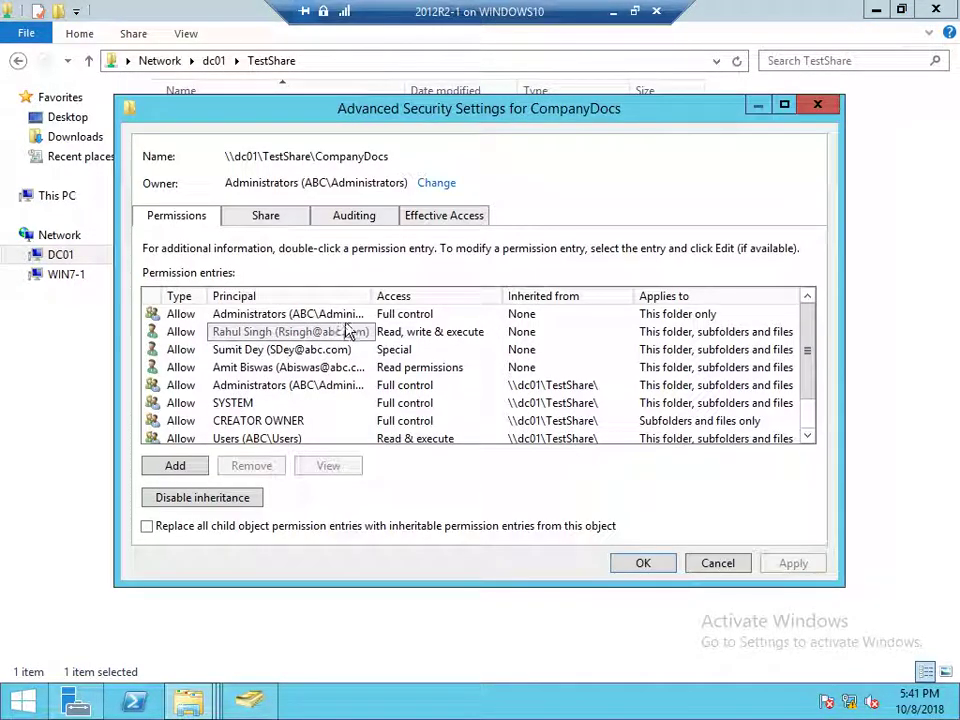
# Review the user and administrators entries, checking the second user's detailed advanced permissions
pyautogui.click(340, 332)
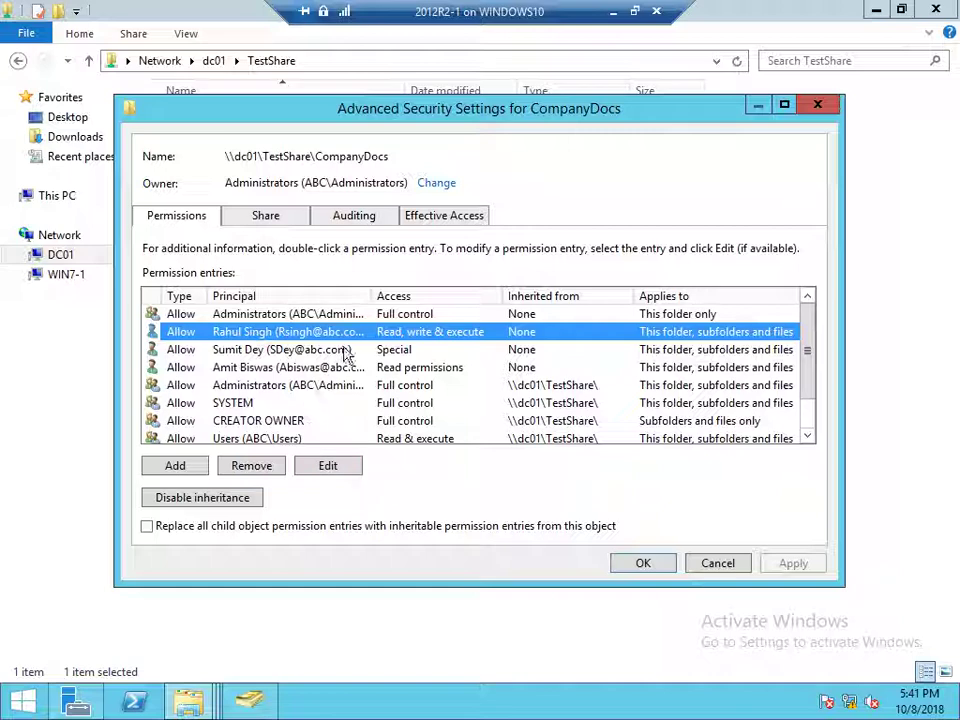
pyautogui.click(345, 351)
pyautogui.click(336, 314)
pyautogui.click(334, 332)
pyautogui.click(324, 464)
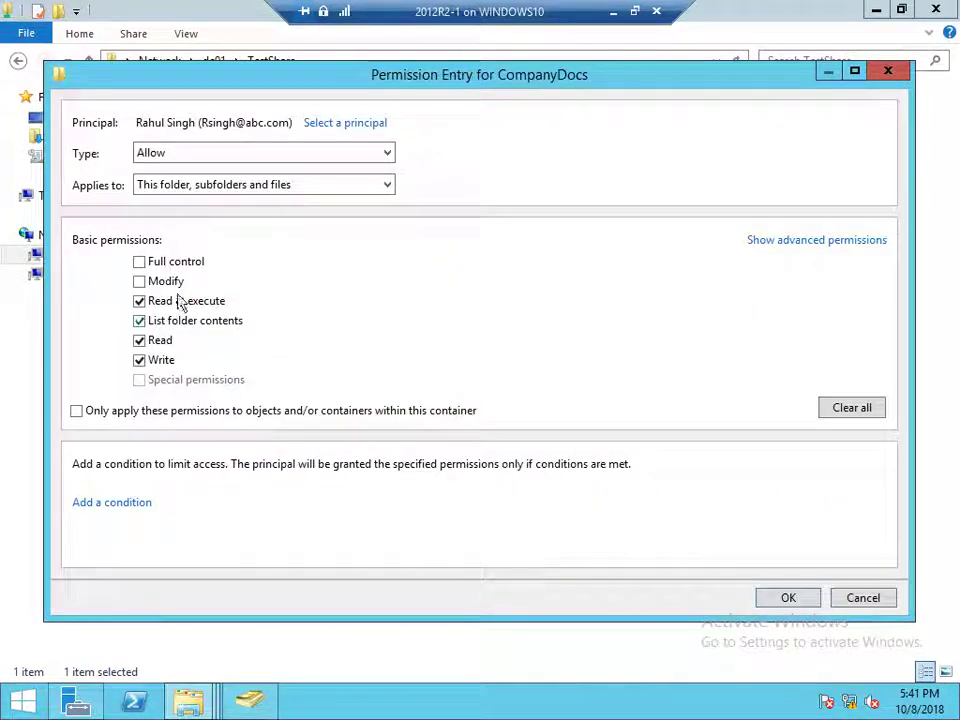
pyautogui.click(772, 240)
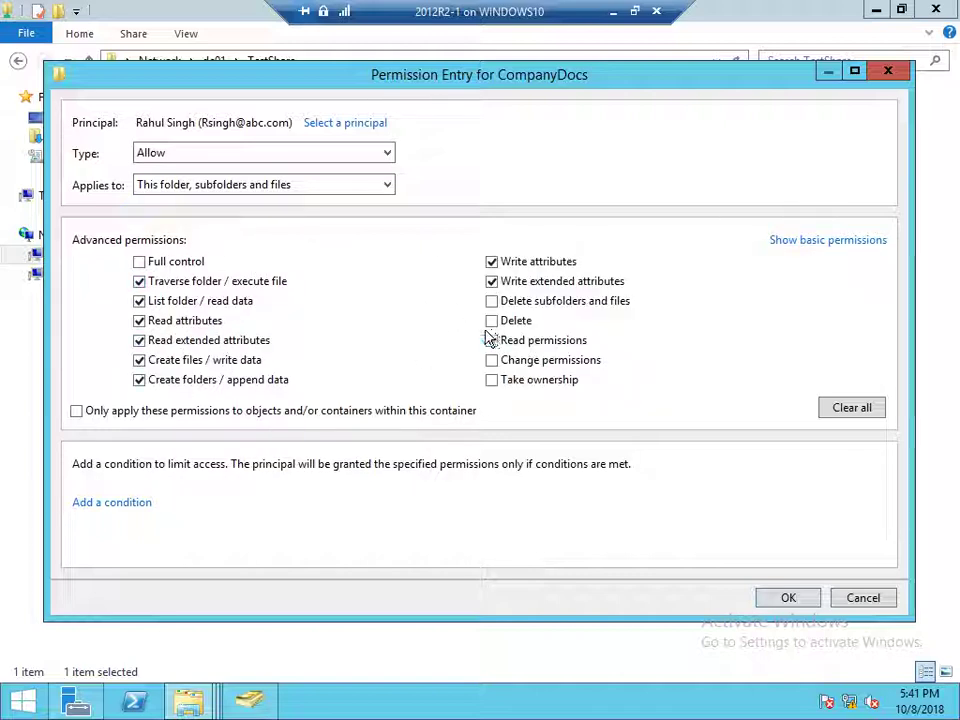
pyautogui.click(860, 600)
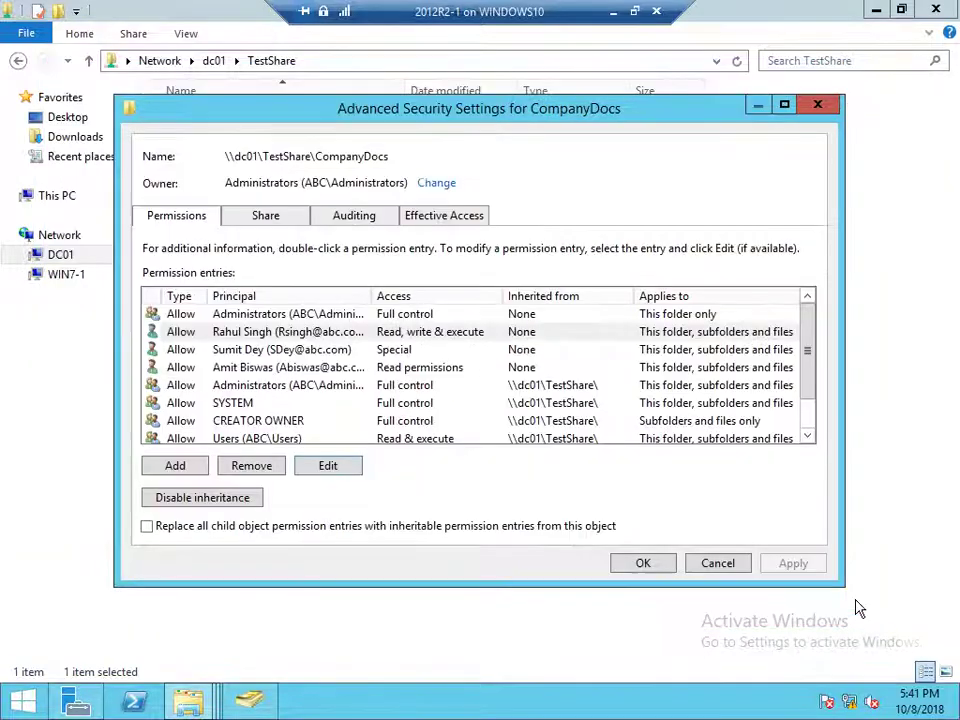
# Check the third and read-only users' detailed permissions, then close the security dialogs with OK
pyautogui.click(296, 350)
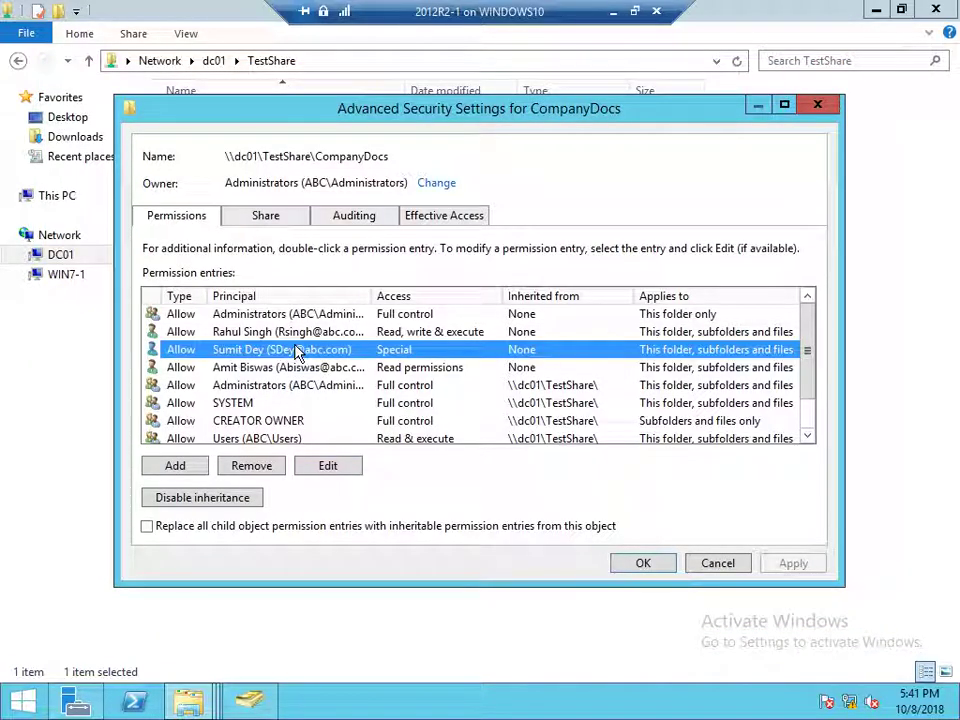
pyautogui.click(318, 464)
pyautogui.click(765, 243)
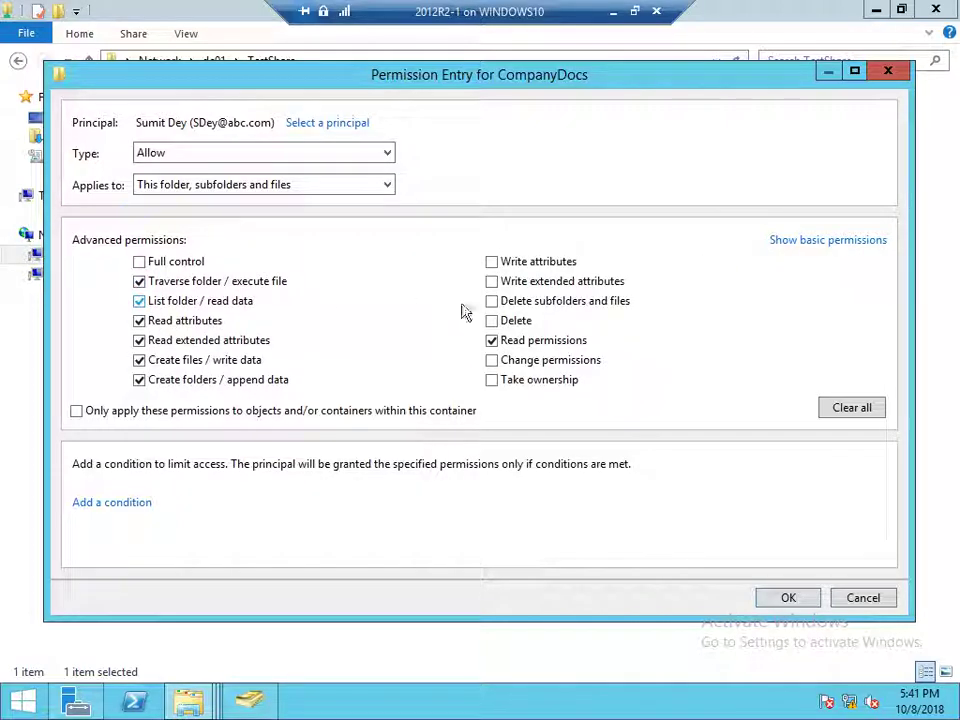
pyautogui.click(788, 598)
pyautogui.click(253, 368)
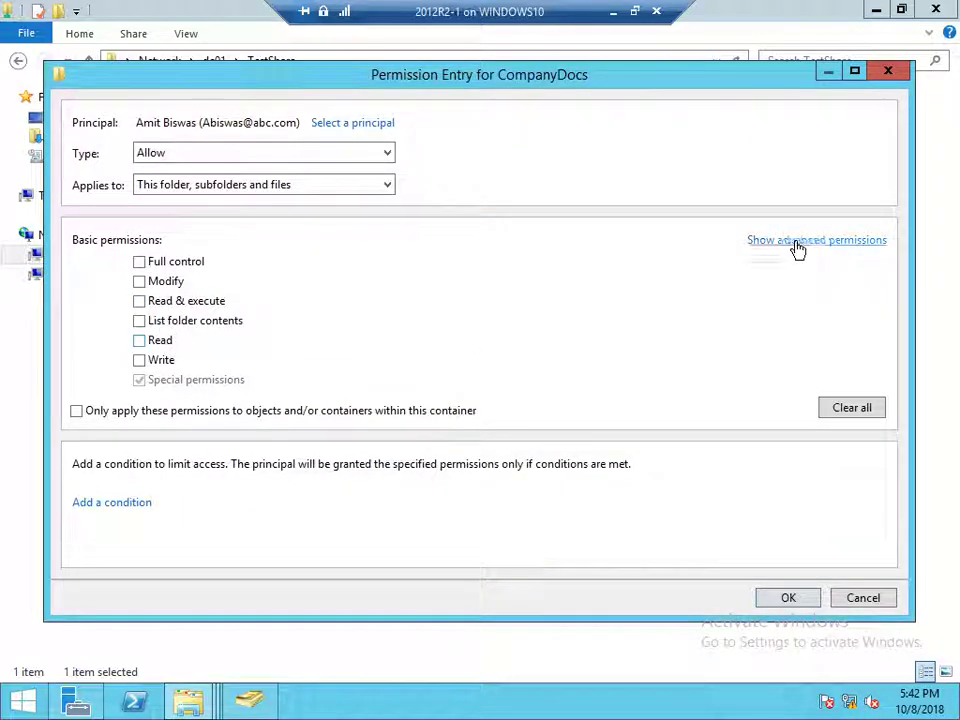
pyautogui.click(795, 244)
pyautogui.click(792, 600)
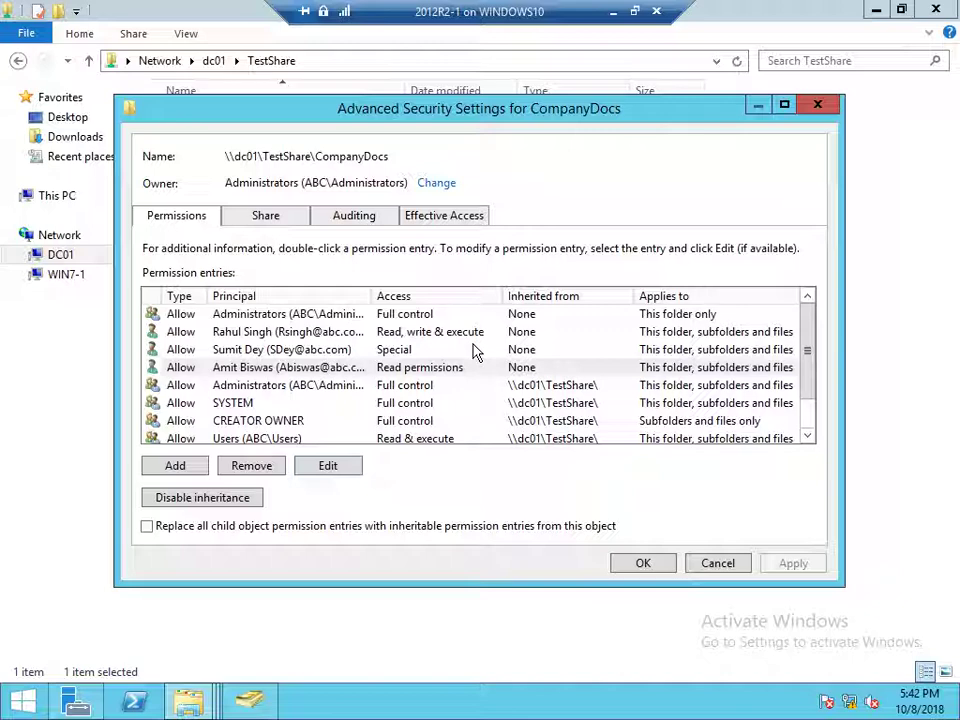
pyautogui.moveTo(812, 338)
pyautogui.mouseDown()
pyautogui.moveTo(810, 386)
pyautogui.moveTo(818, 327)
pyautogui.mouseUp()
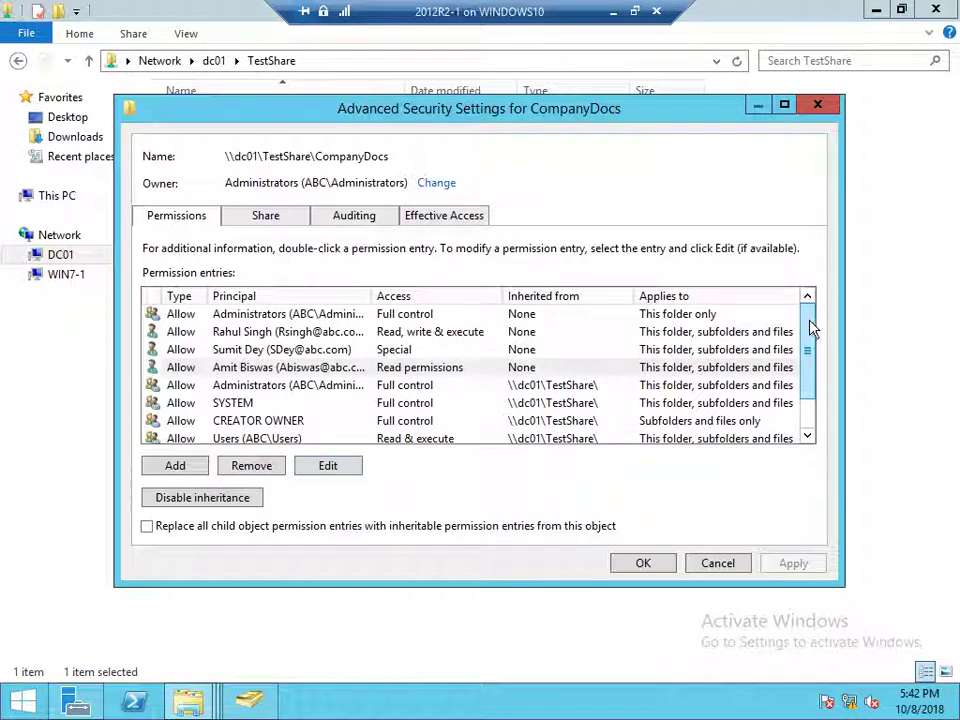
pyautogui.click(645, 562)
pyautogui.click(365, 549)
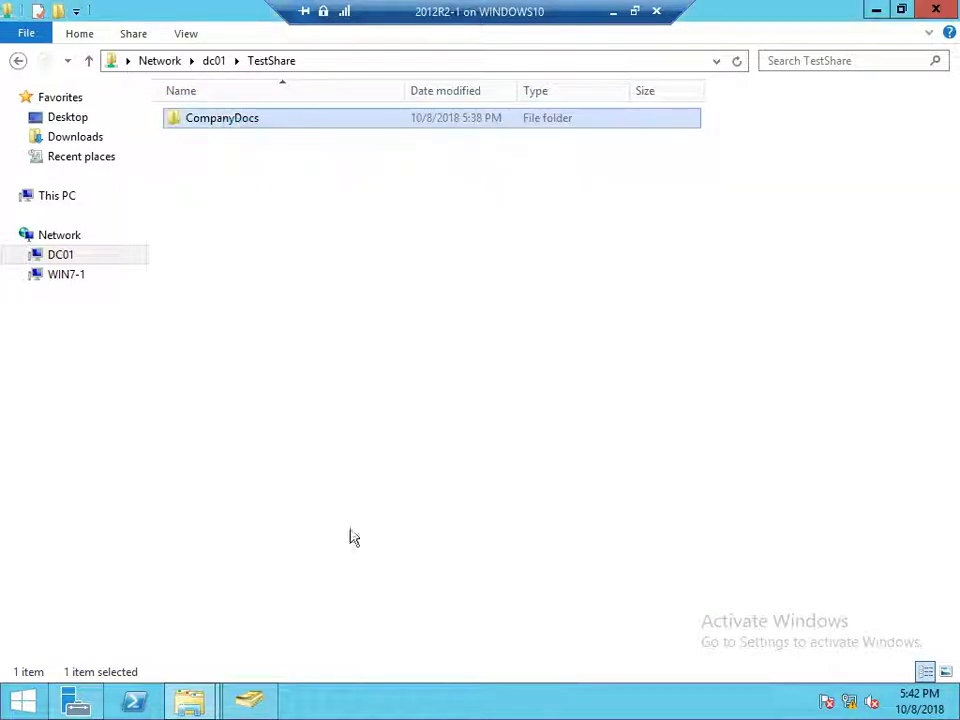
# Leave the server's ADUC console and bring the WIN7-1 client VM to its logon screen
pyautogui.click(300, 324)
pyautogui.hotkey('alt', 'Tab')
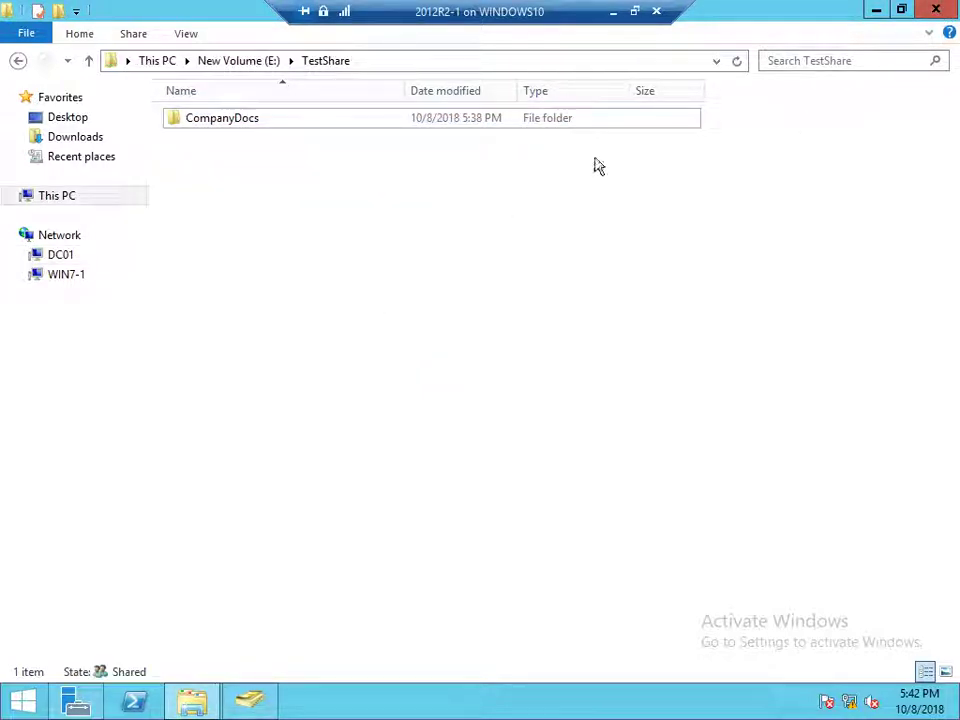
pyautogui.hotkey('alt', 'Tab')
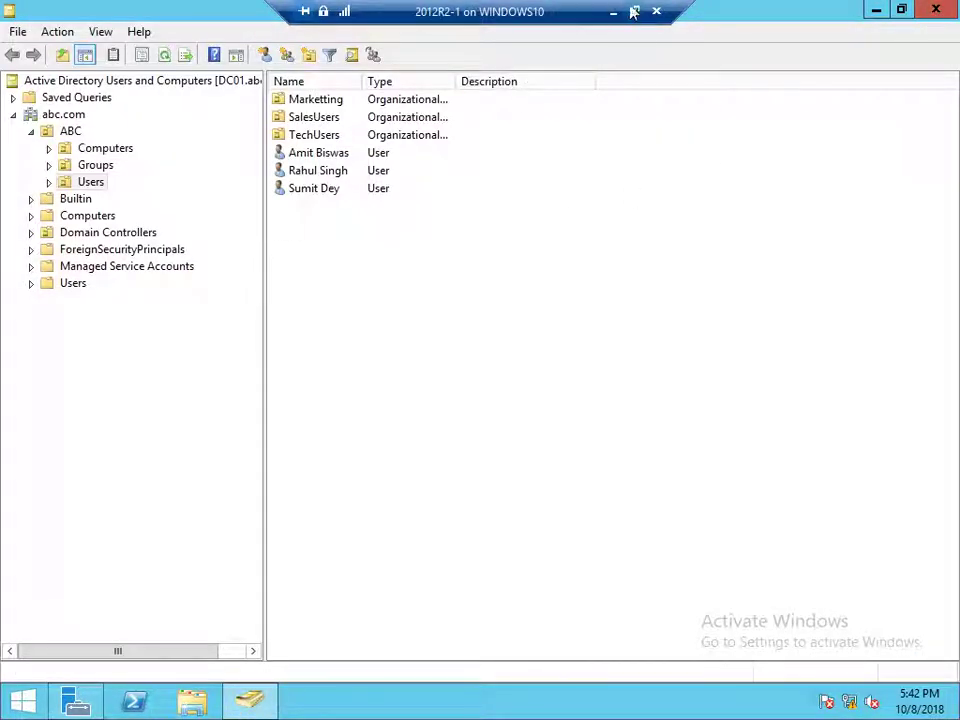
pyautogui.click(633, 12)
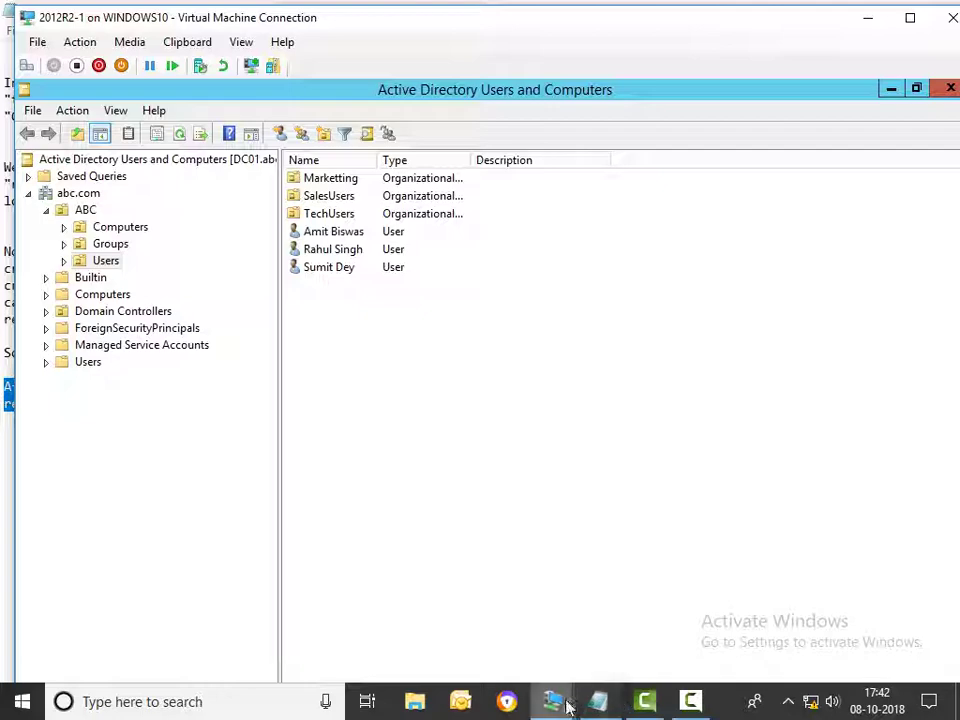
pyautogui.moveTo(567, 706)
pyautogui.click(658, 617)
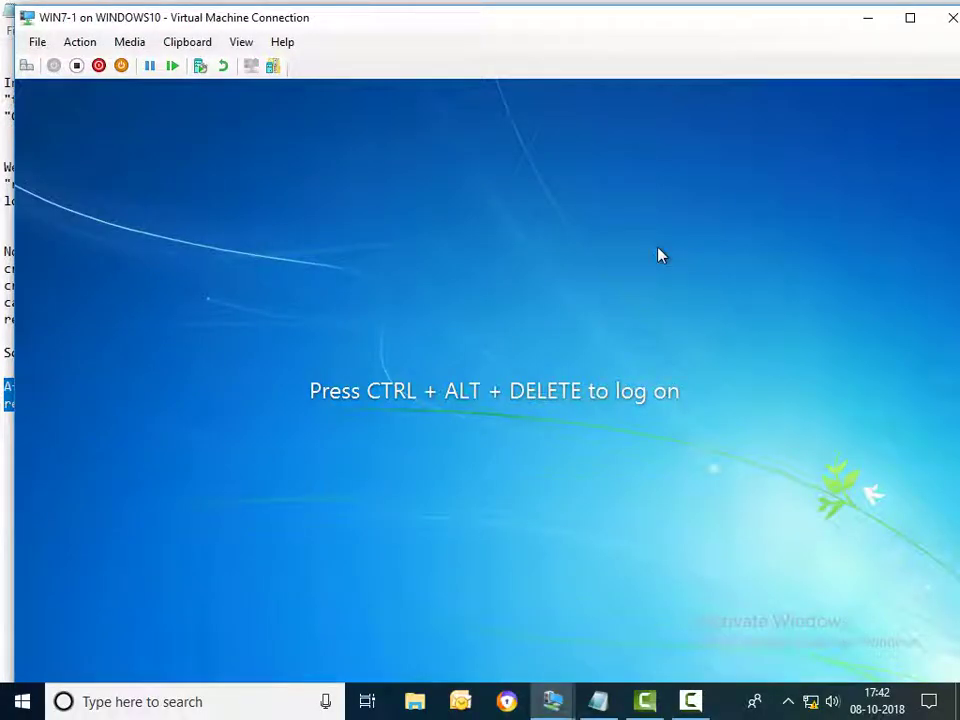
# Sign in to WIN7-1 as the domain user and refresh the Computer drives list
pyautogui.hotkey('ctrl', 'alt', 'End')
pyautogui.click(910, 17)
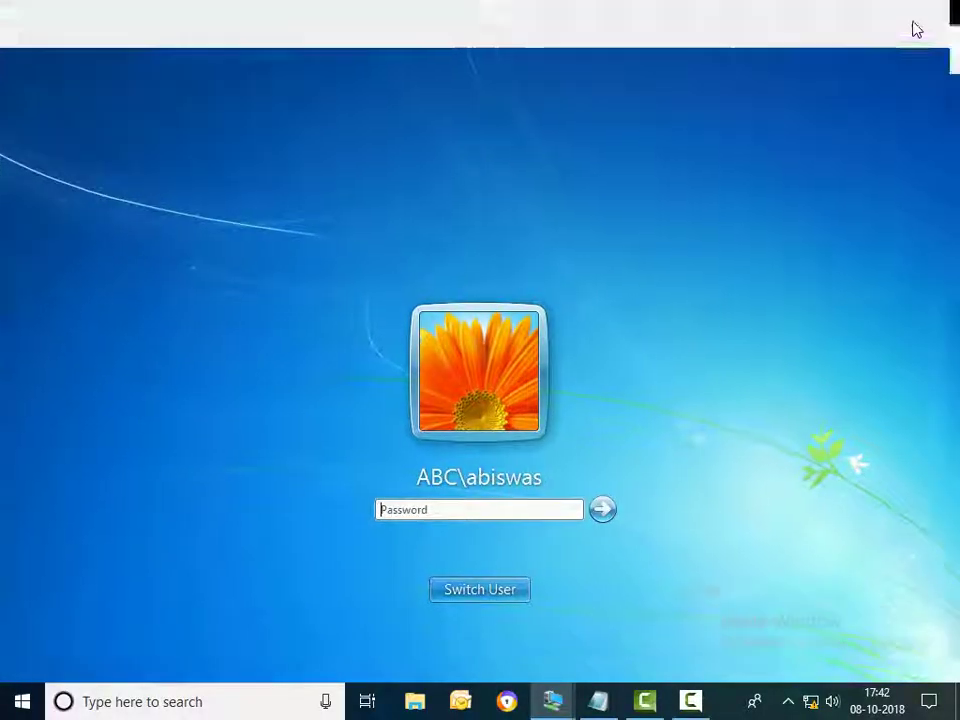
pyautogui.write('p')
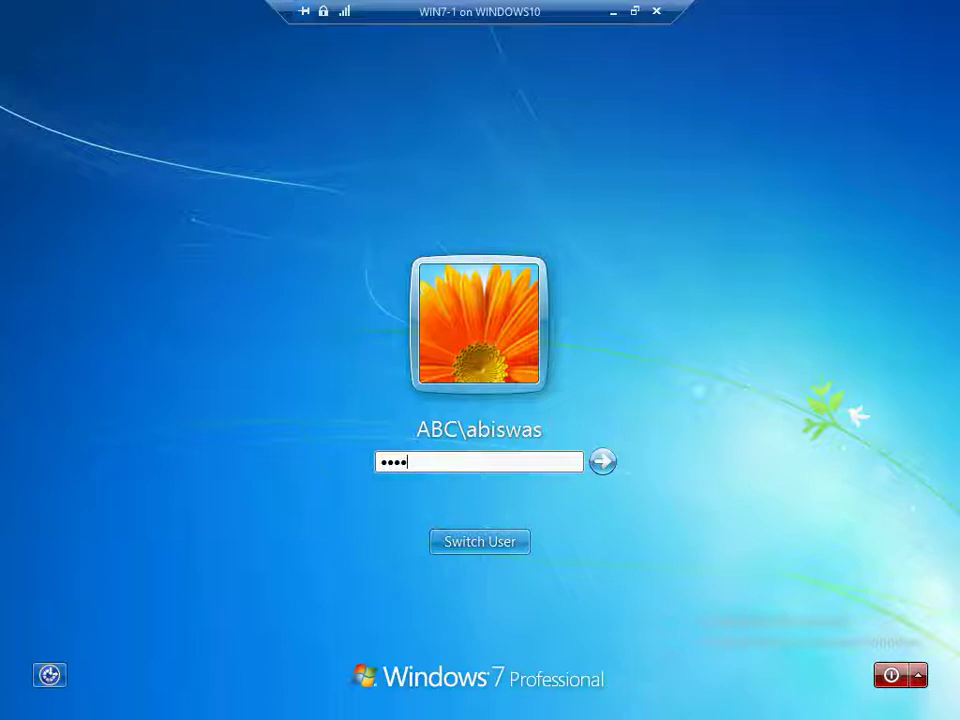
pyautogui.press('Return')
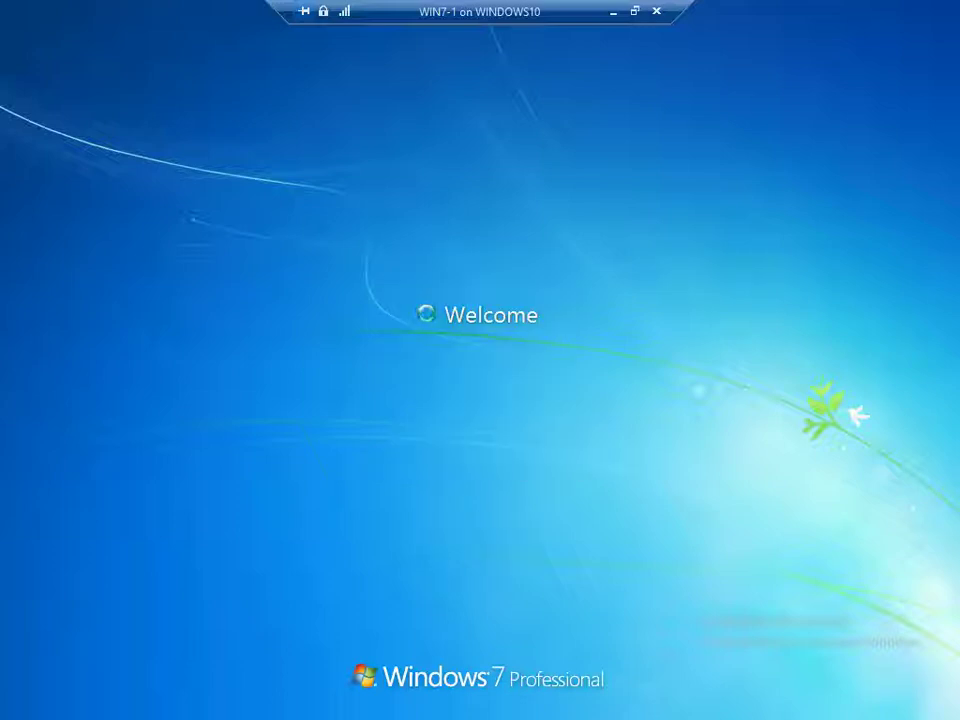
pyautogui.press('super')
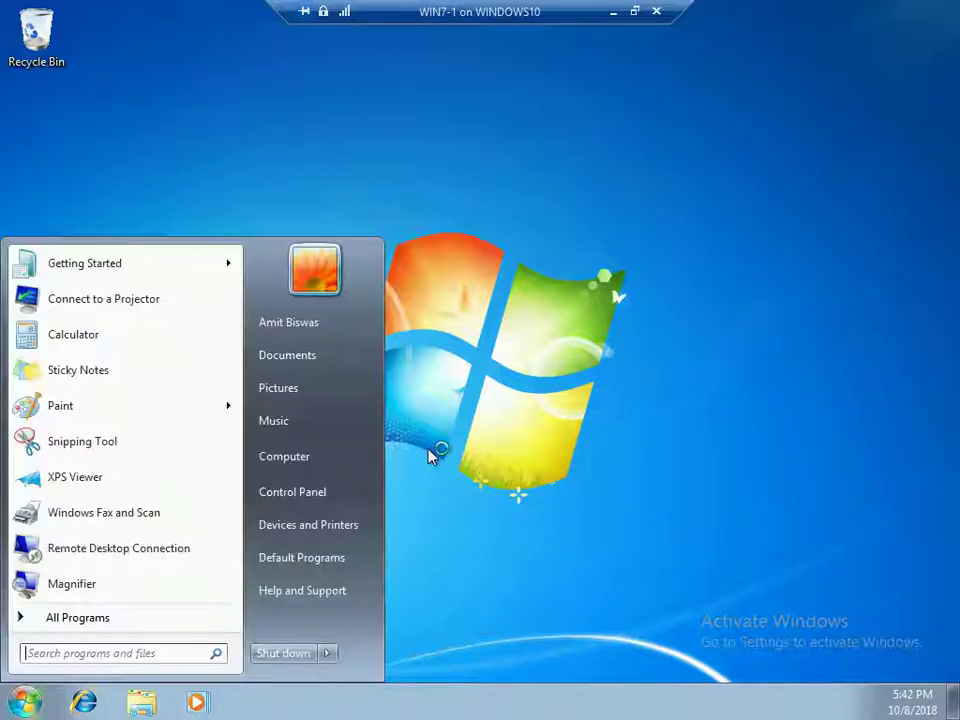
pyautogui.click(356, 456)
pyautogui.rightClick(336, 455)
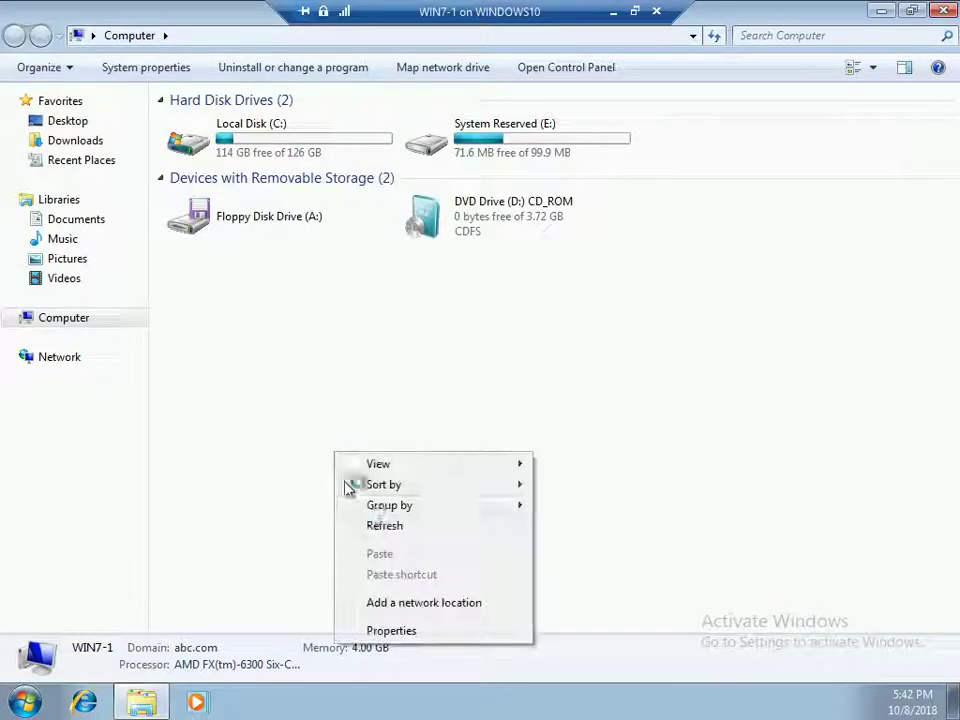
pyautogui.click(378, 523)
pyautogui.click(940, 14)
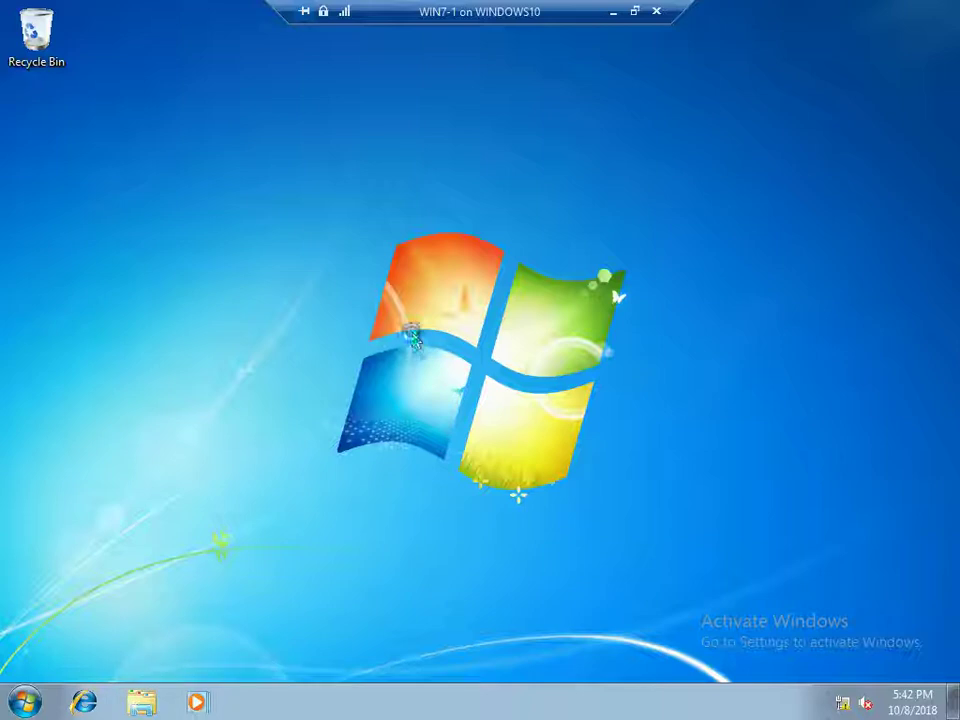
# Restart the WIN7-1 client from the Shut Down Windows dialog
pyautogui.hotkey('alt', 'F4')
pyautogui.click(377, 296)
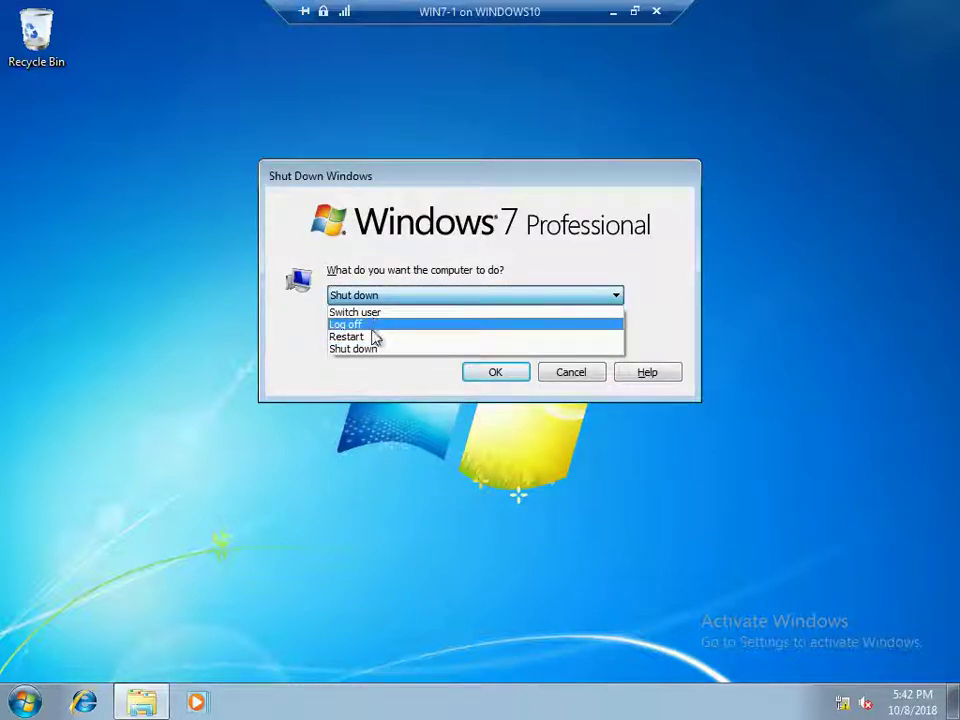
pyautogui.click(372, 330)
pyautogui.click(384, 296)
pyautogui.click(373, 336)
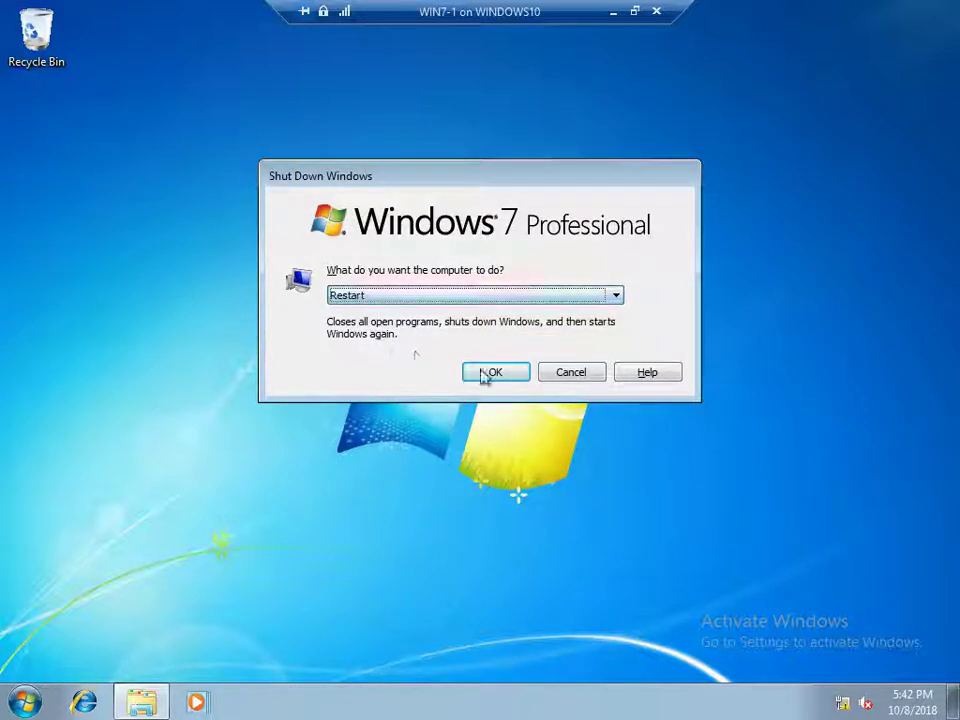
pyautogui.click(488, 373)
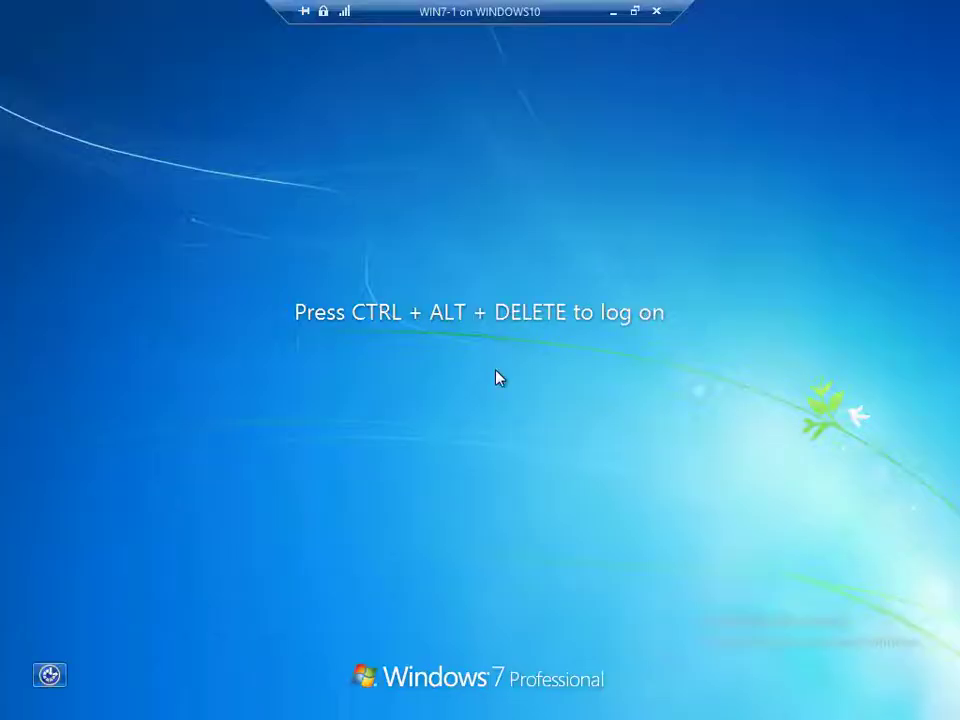
# Sign back in as the domain user after the restart and open the Start menu
pyautogui.hotkey('ctrl', 'alt', 'End')
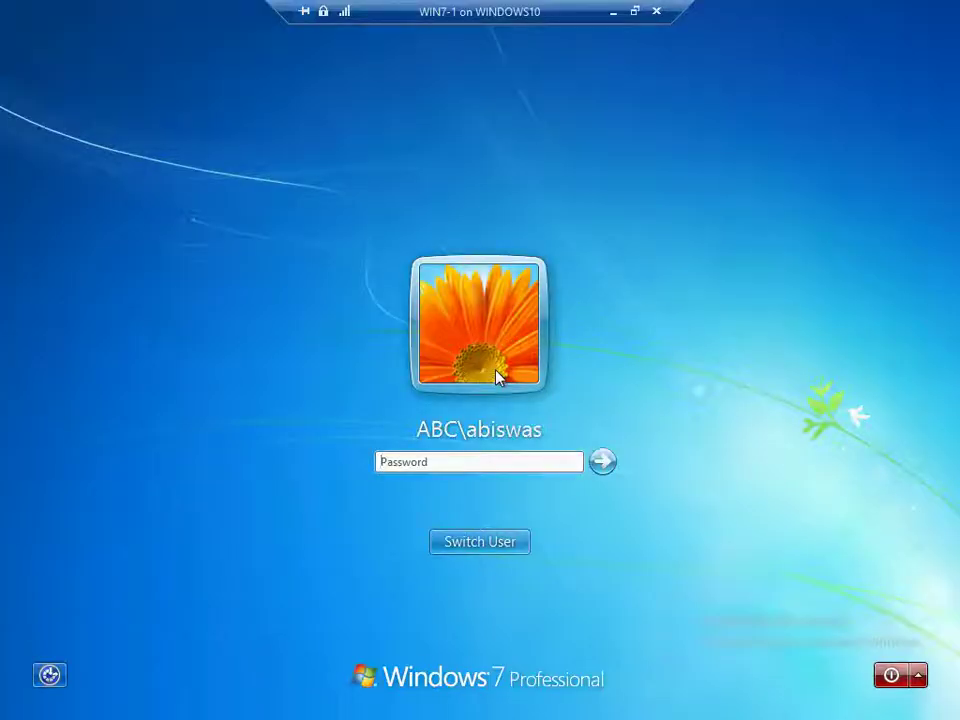
pyautogui.write('••')
pyautogui.press('Return')
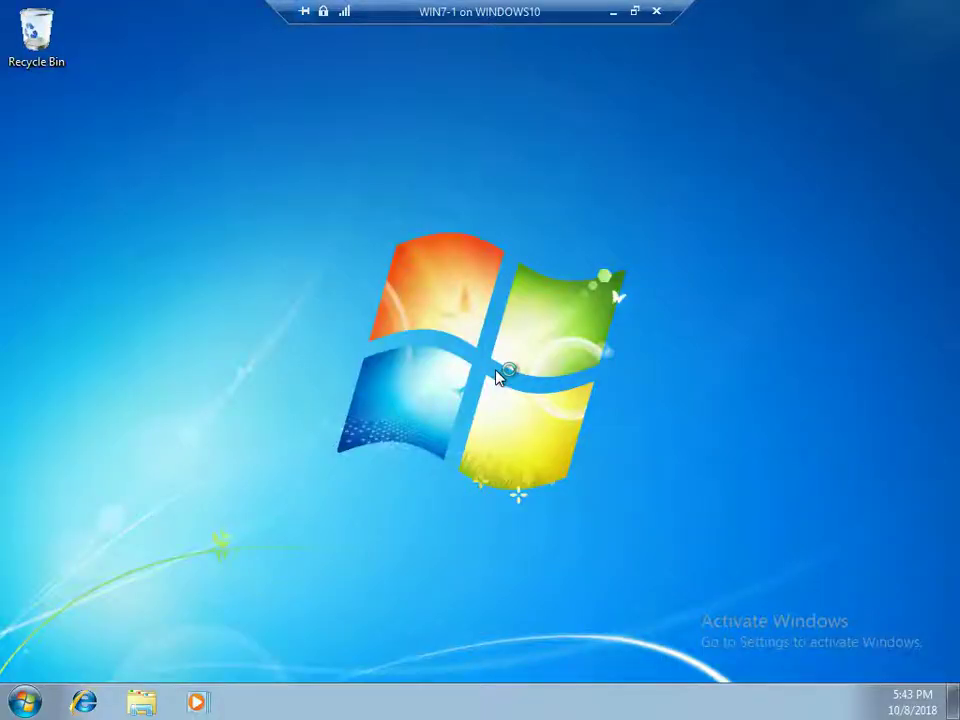
pyautogui.press('super')
# Open the mapped Z: drive and view a contact file's Security permissions for the second user
pyautogui.click(283, 460)
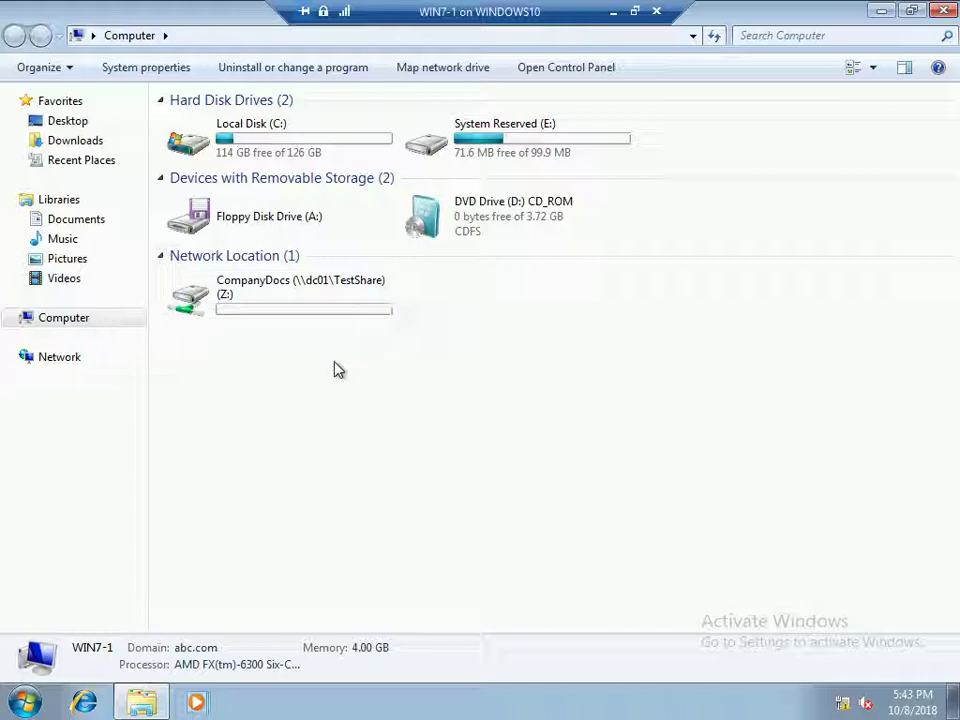
pyautogui.doubleClick(334, 304)
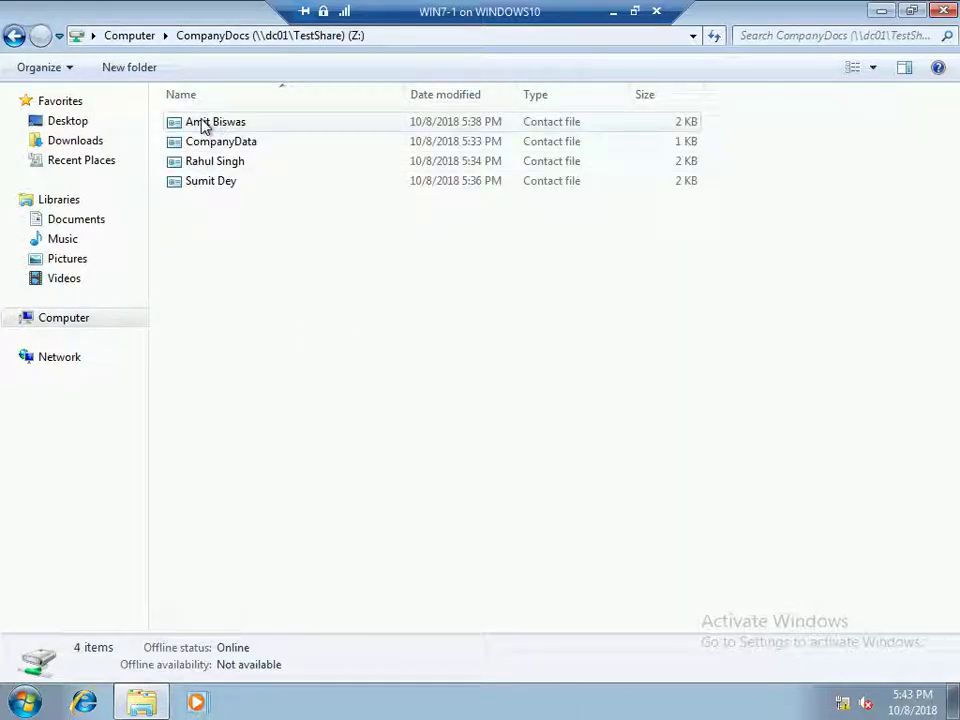
pyautogui.rightClick(205, 124)
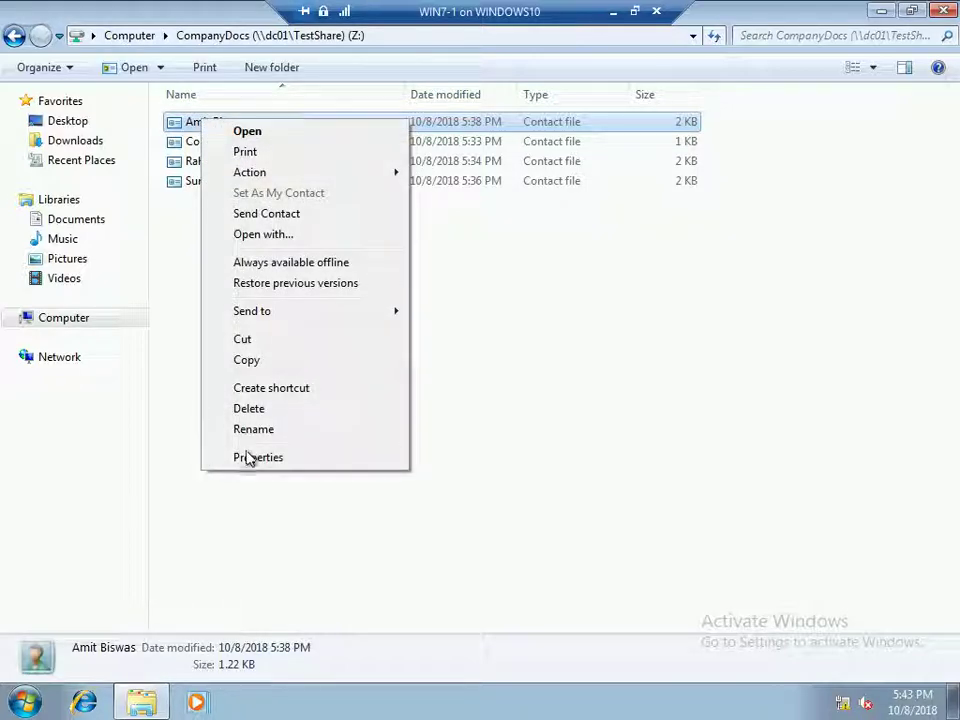
pyautogui.click(248, 458)
pyautogui.click(290, 163)
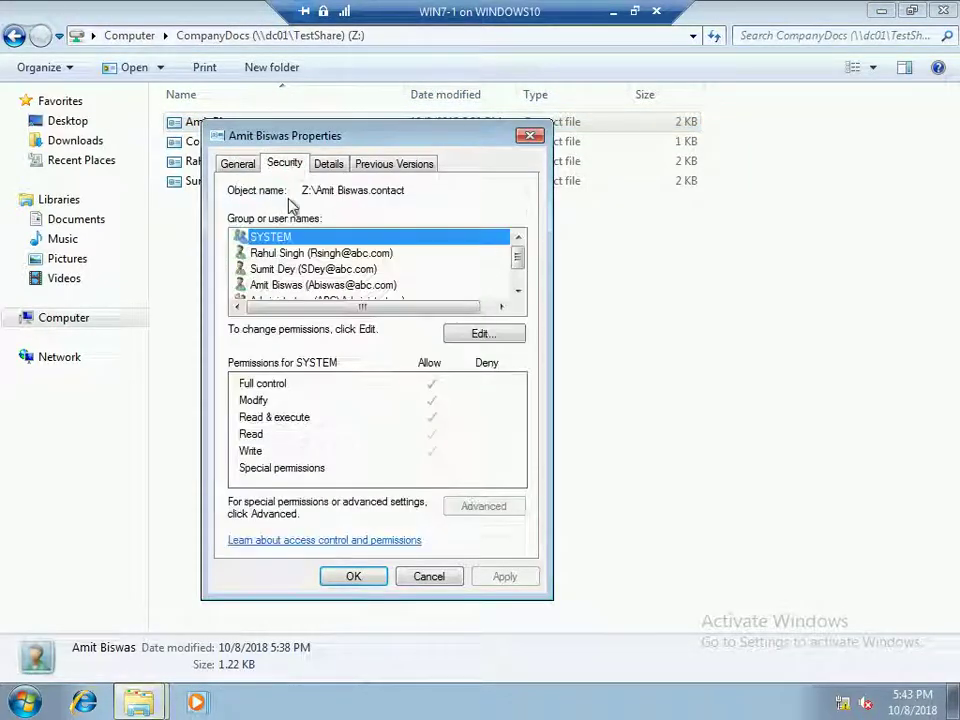
pyautogui.click(306, 256)
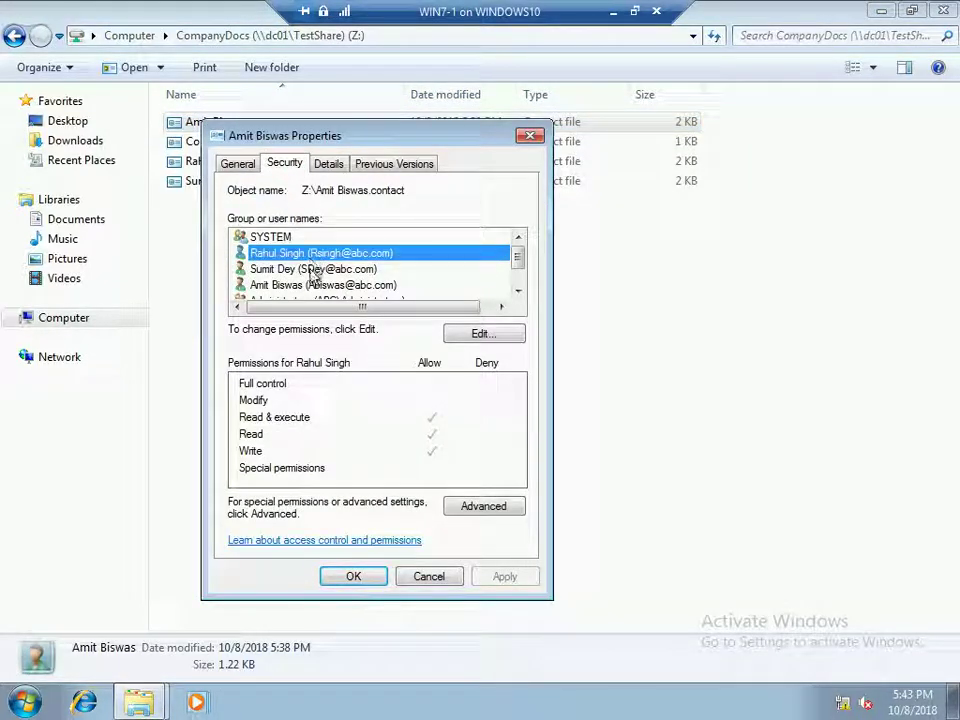
# Review the file's special and Read permission entries in Advanced Security, then close both dialogs
pyautogui.click(485, 507)
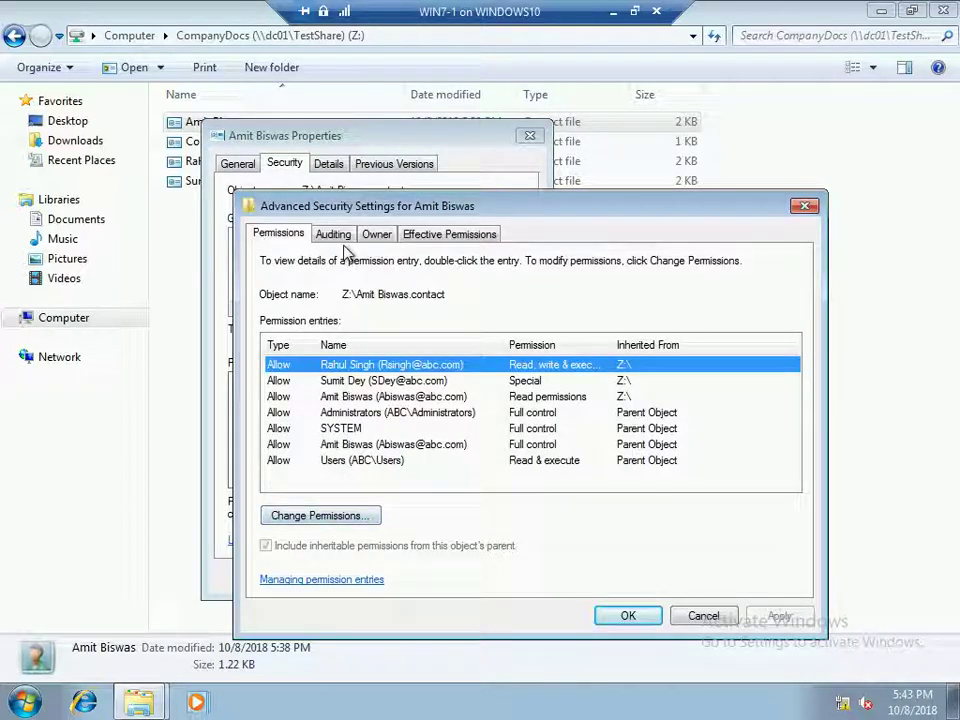
pyautogui.click(522, 381)
pyautogui.click(530, 397)
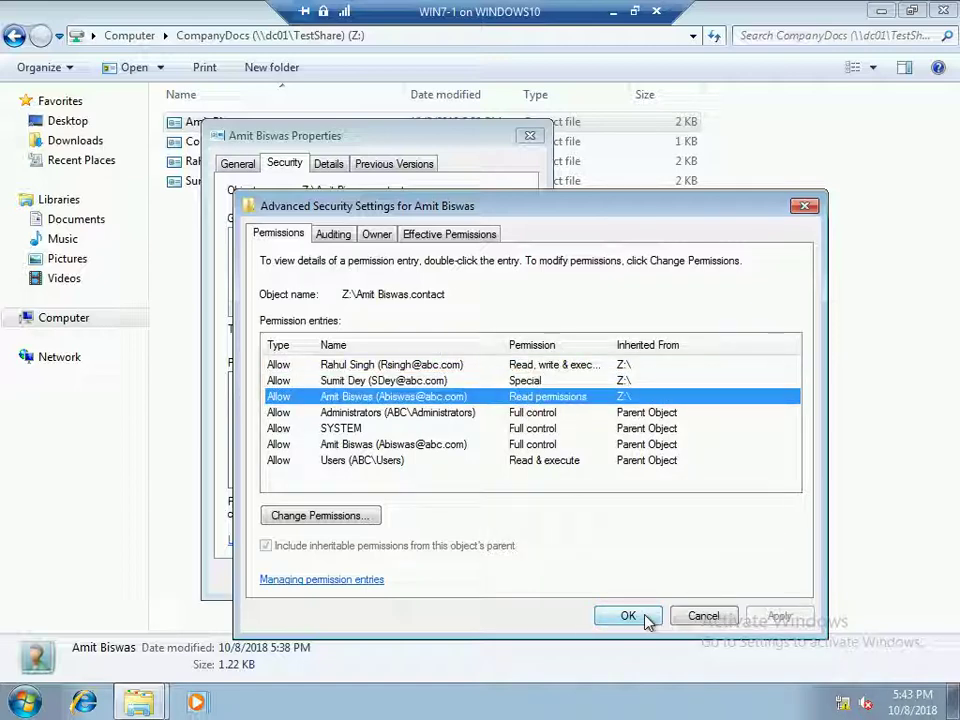
pyautogui.click(647, 618)
pyautogui.click(354, 578)
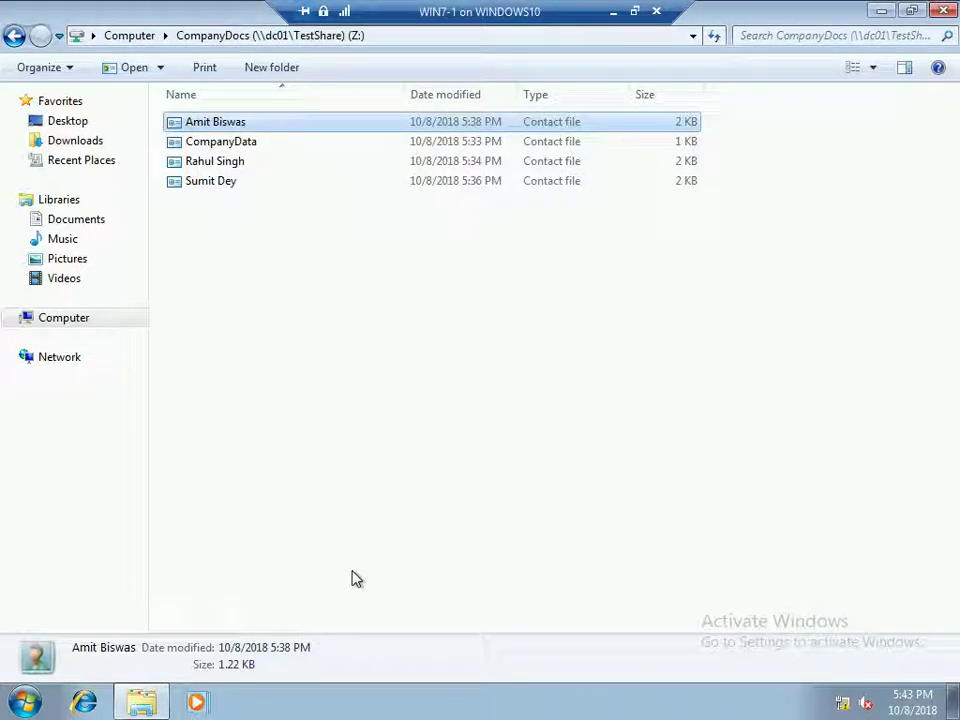
pyautogui.click(257, 279)
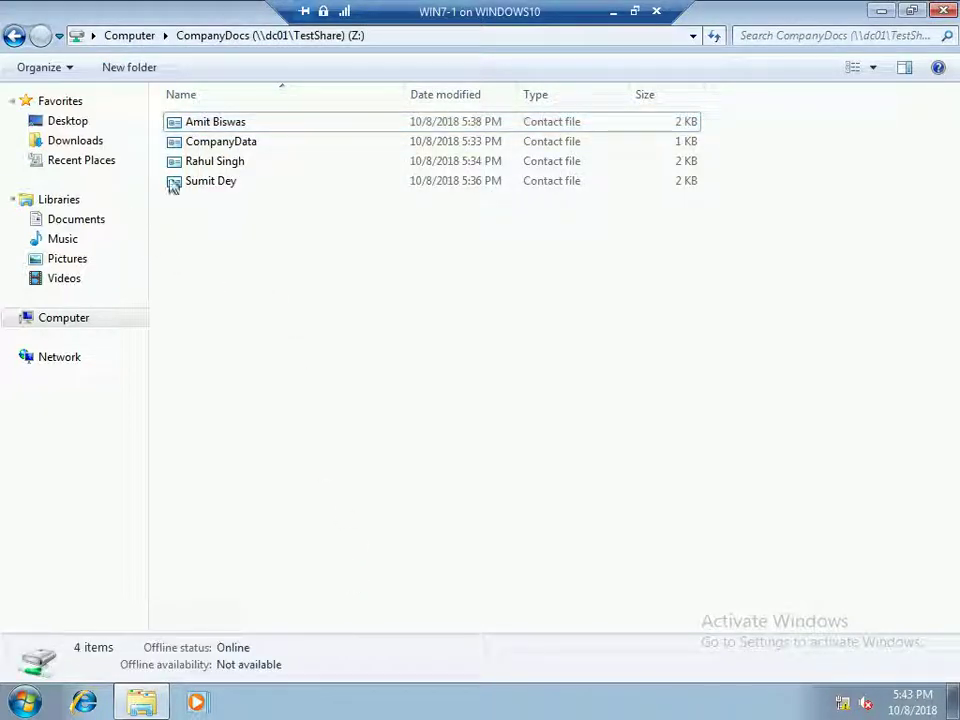
pyautogui.click(214, 188)
pyautogui.press('Delete')
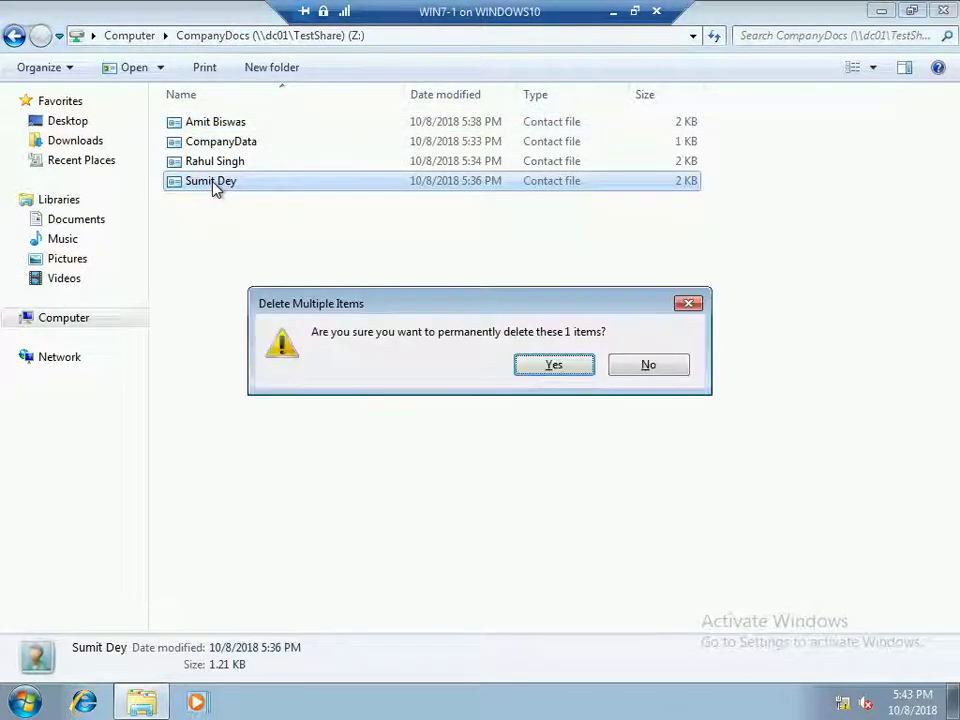
pyautogui.press('Return')
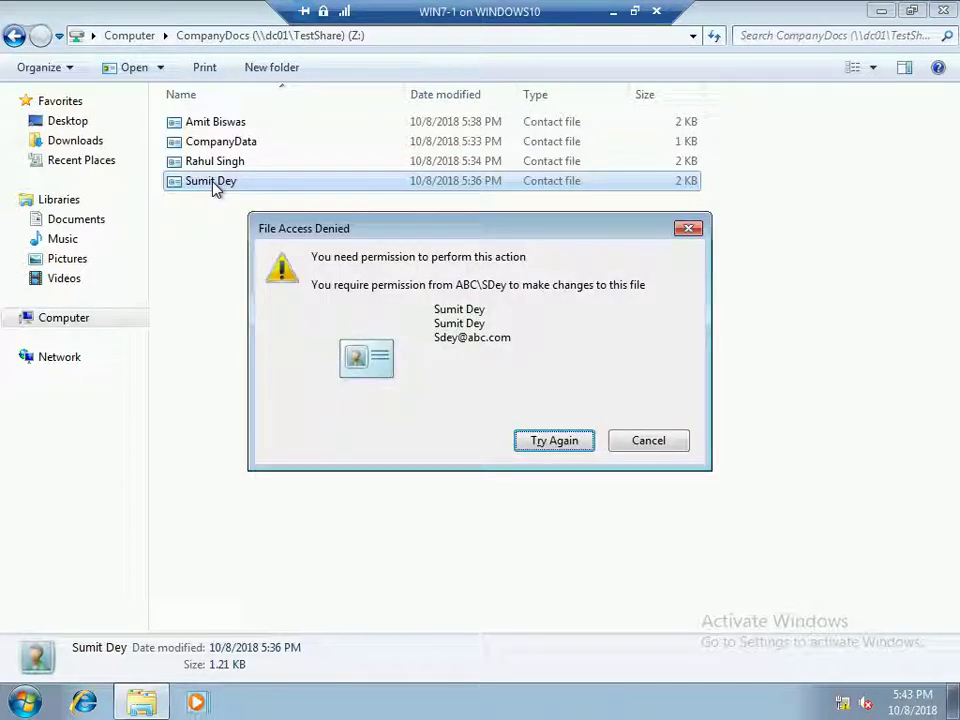
pyautogui.click(630, 446)
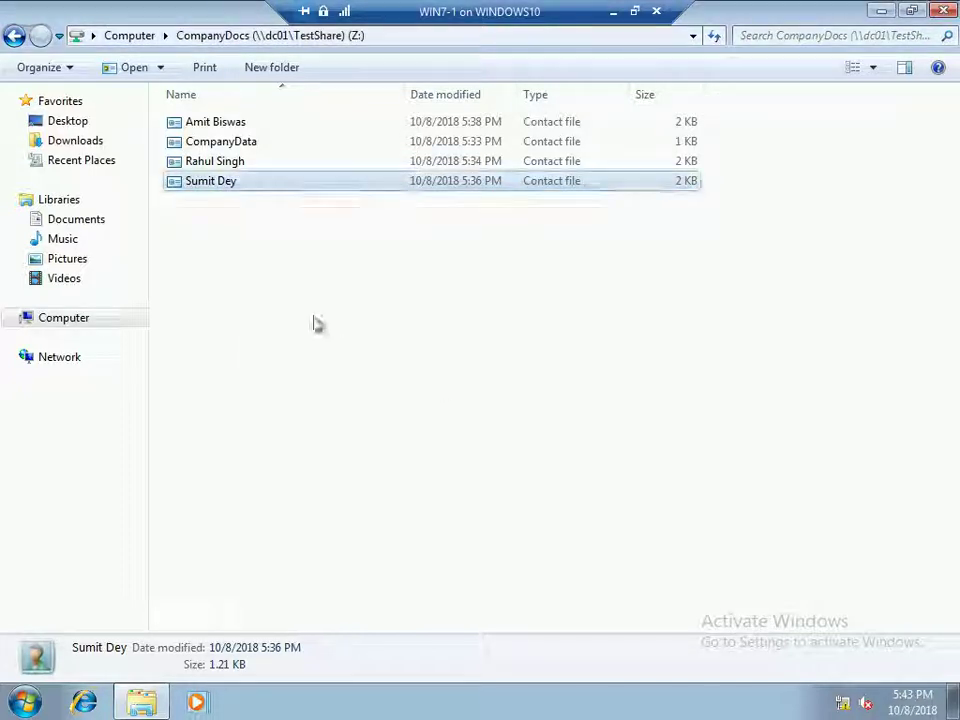
pyautogui.click(247, 170)
pyautogui.press('Delete')
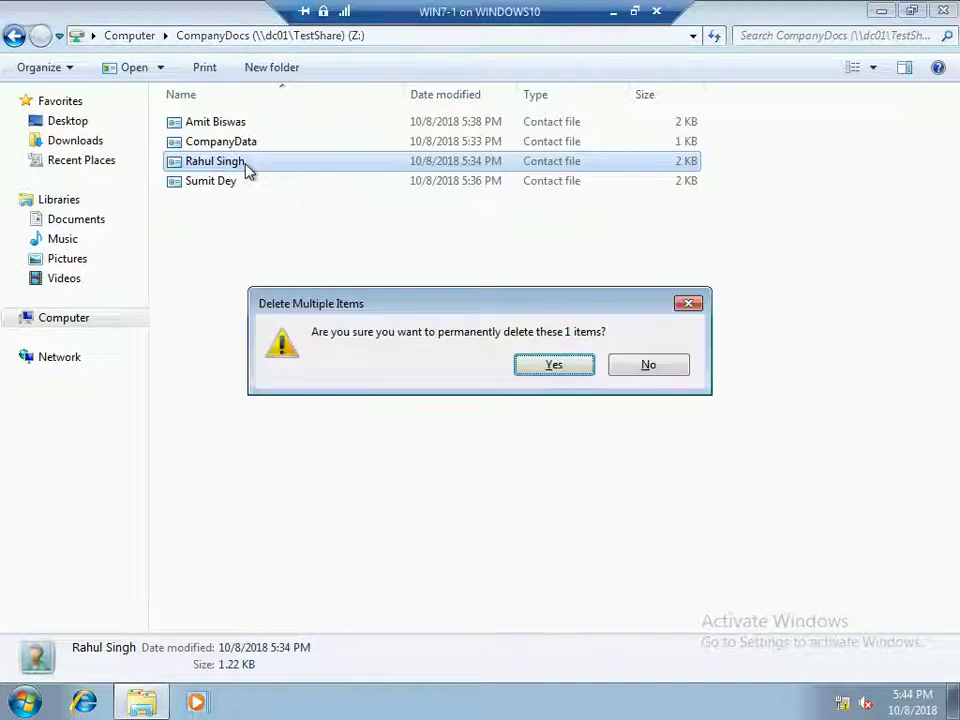
pyautogui.press('Return')
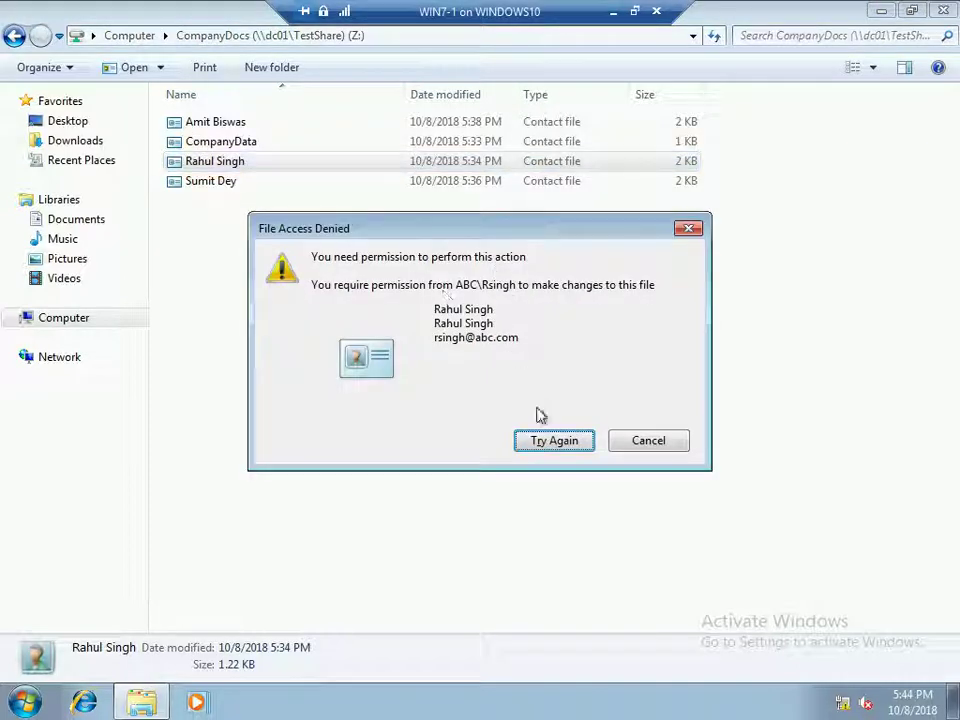
pyautogui.click(634, 446)
pyautogui.click(228, 148)
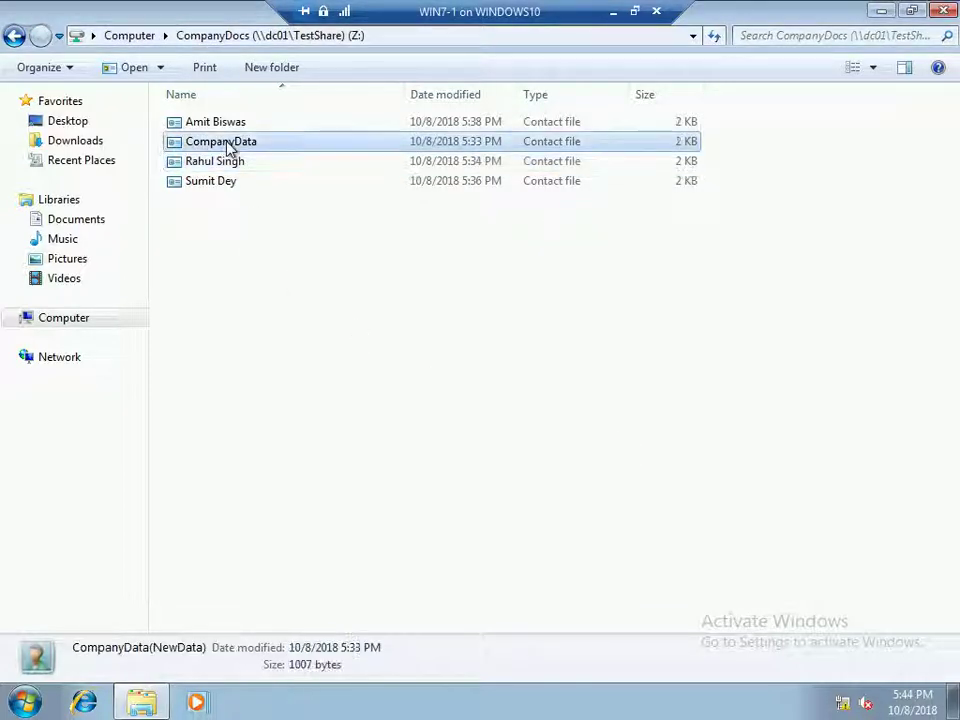
pyautogui.press('Delete')
pyautogui.press('Return')
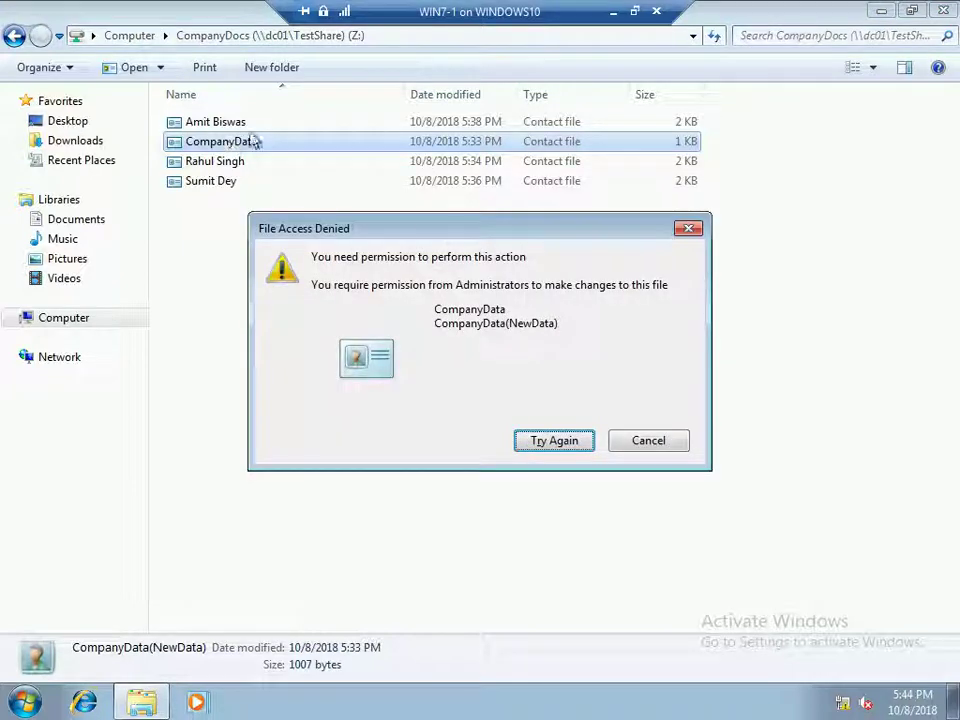
pyautogui.click(556, 446)
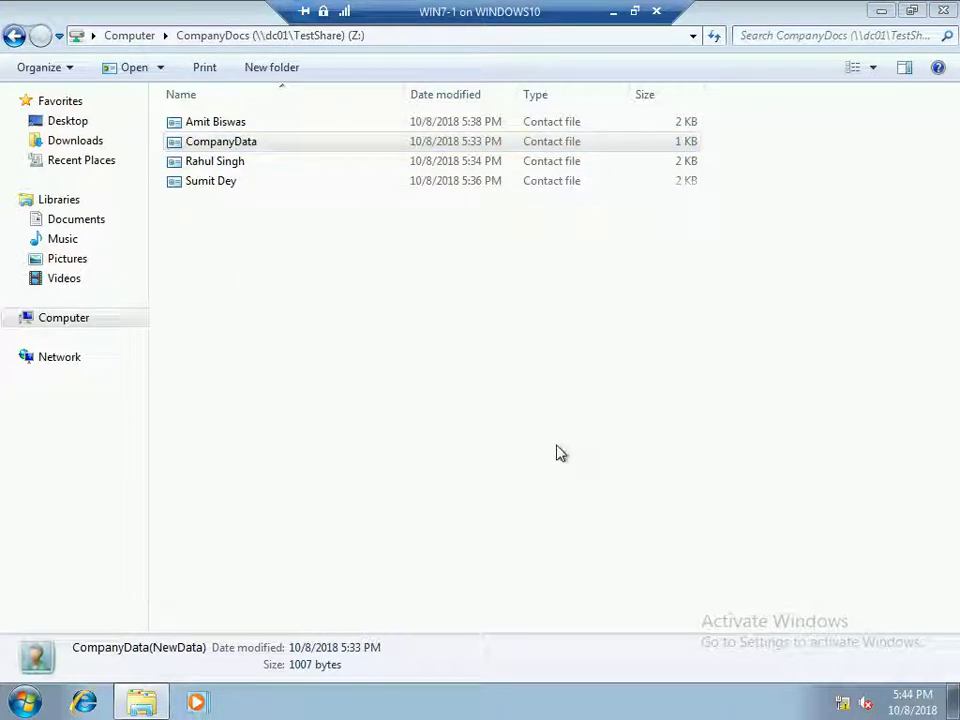
pyautogui.click(558, 446)
# Dismiss the access-denied message and browse the first contact's property pages
pyautogui.click(647, 439)
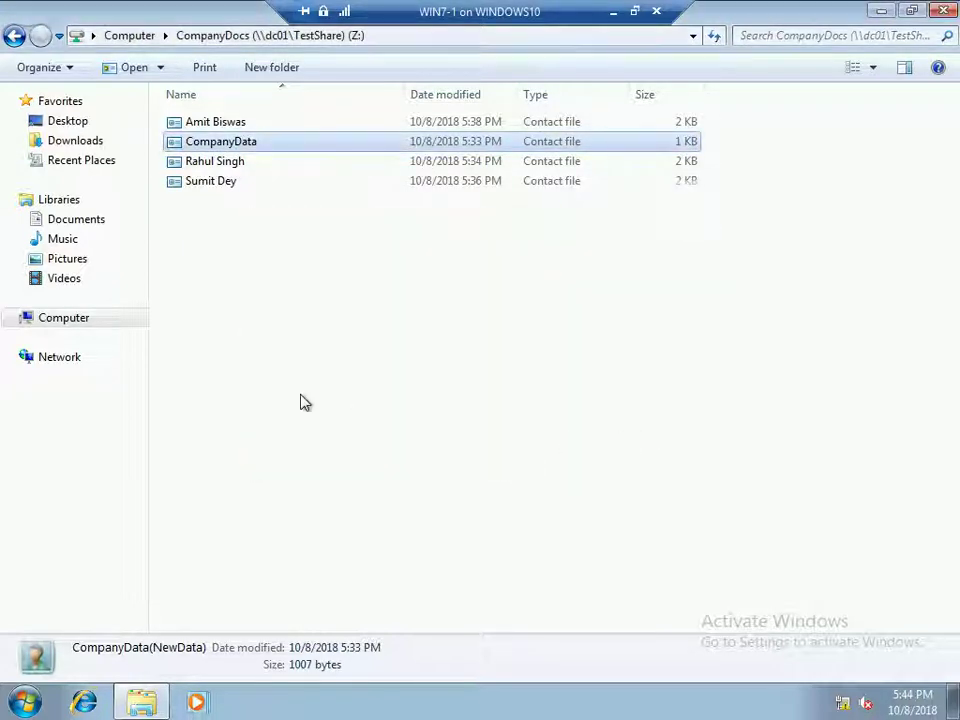
pyautogui.doubleClick(222, 127)
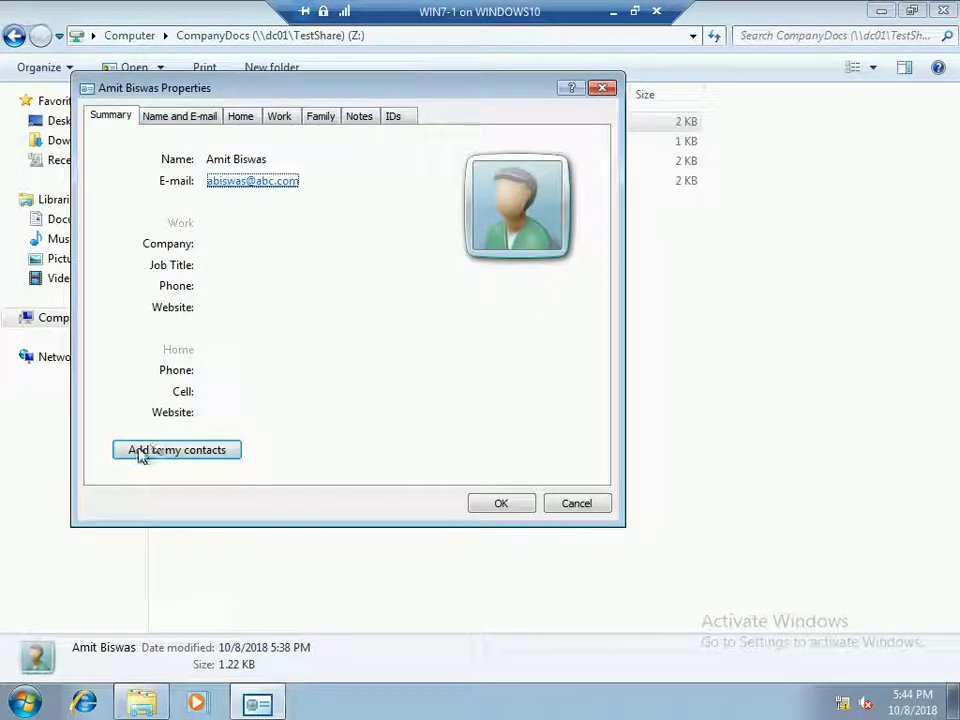
pyautogui.click(241, 117)
pyautogui.click(279, 120)
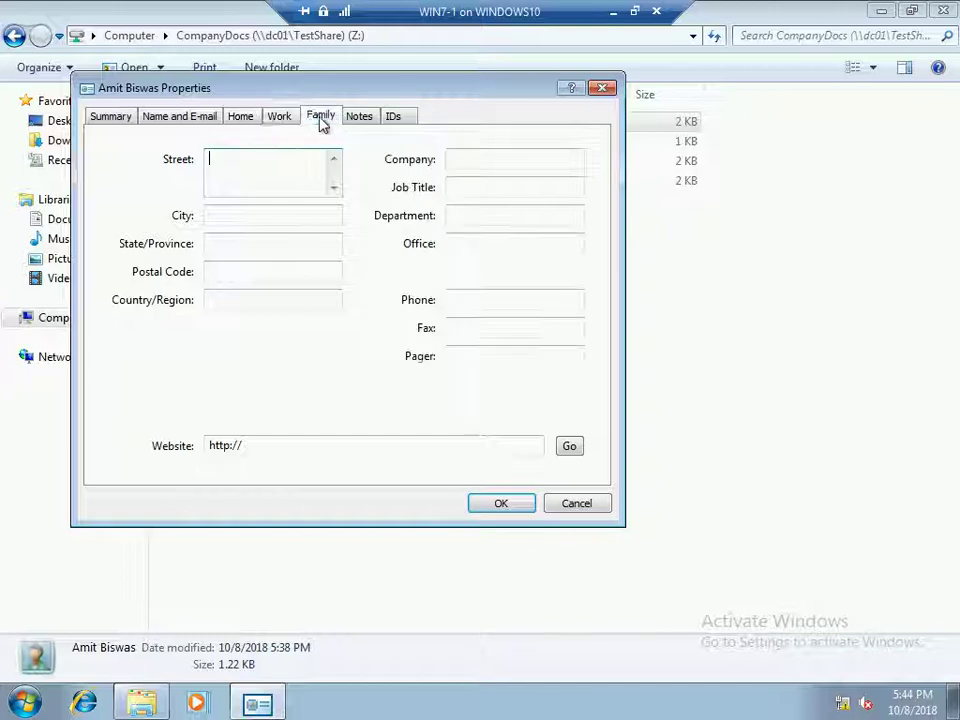
pyautogui.click(321, 122)
pyautogui.click(362, 122)
pyautogui.click(393, 122)
# Add the contact's middle name on the Name and E-mail page, save, and refresh the Z: listing
pyautogui.click(172, 117)
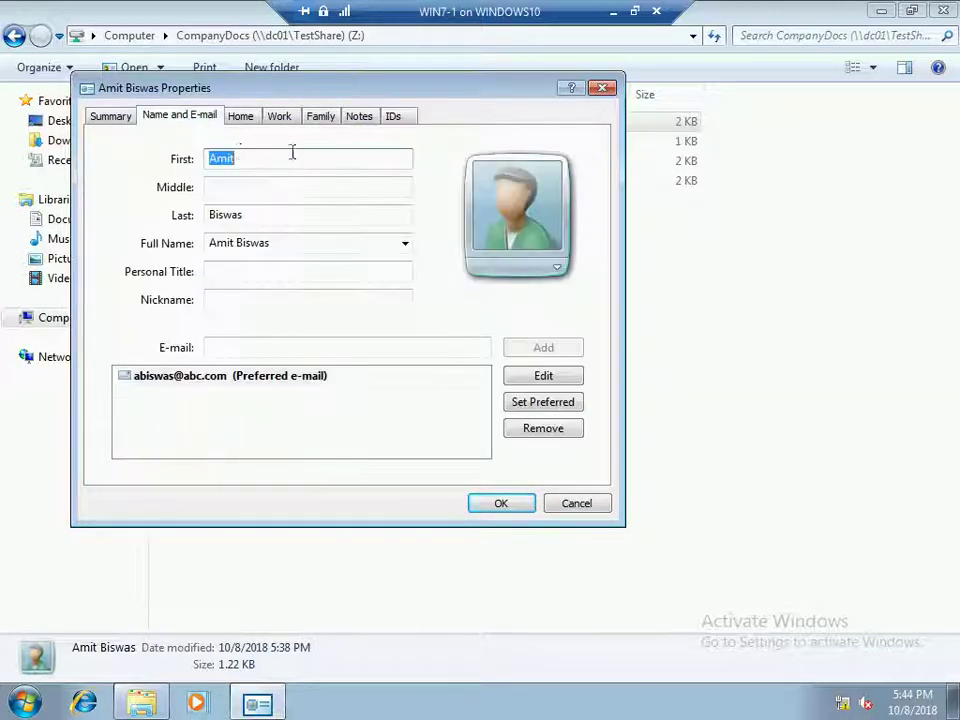
pyautogui.click(224, 187)
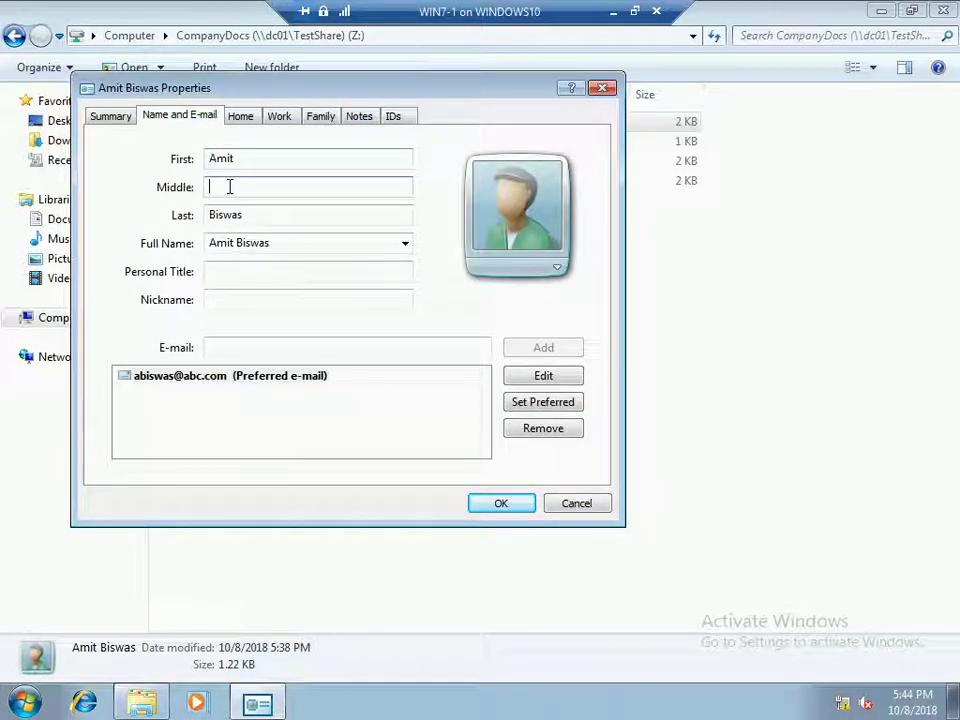
pyautogui.write('kumar')
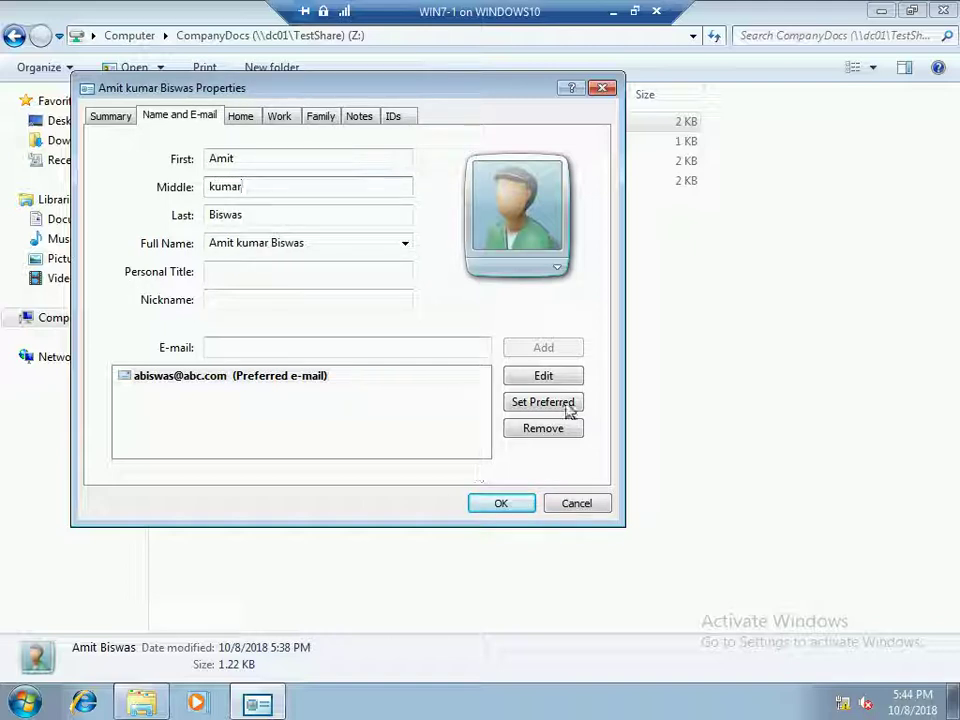
pyautogui.click(515, 508)
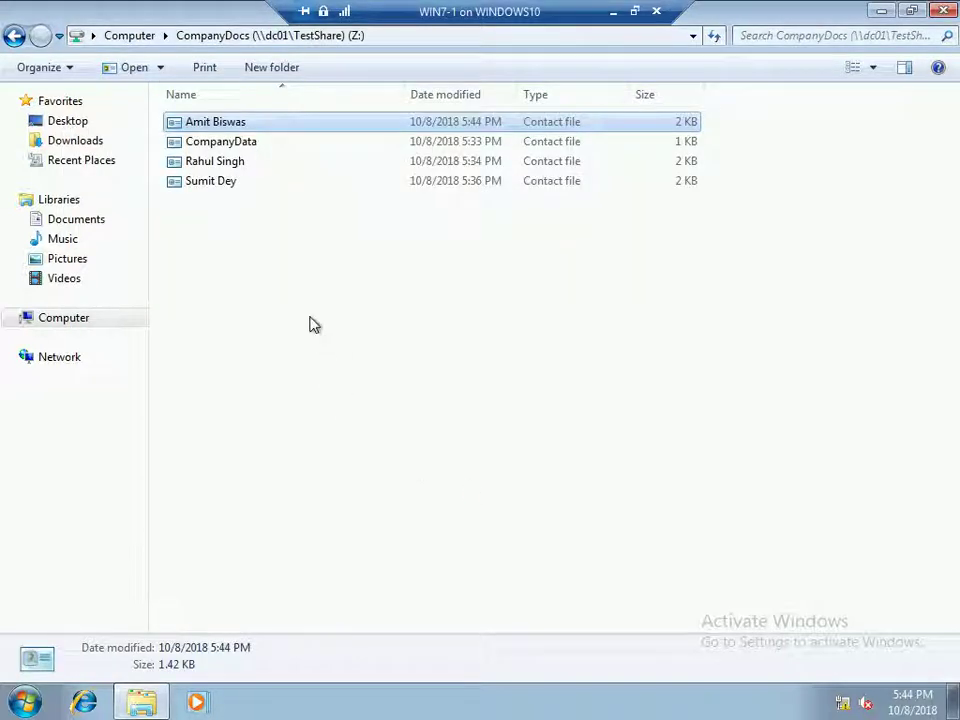
pyautogui.click(274, 282)
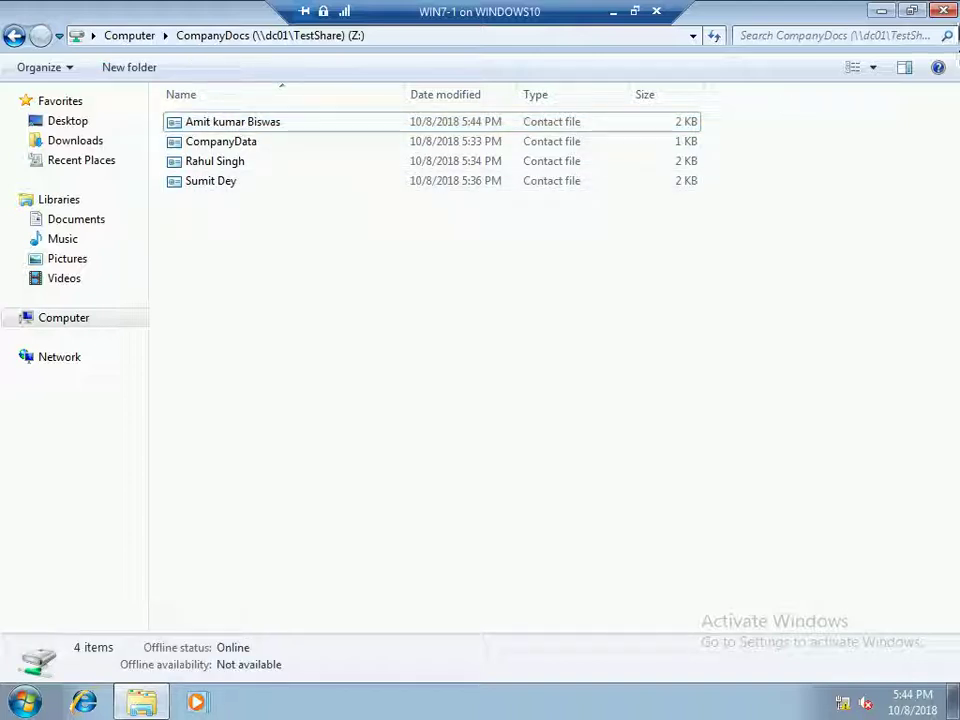
# Log off the WIN7-1 client through Shut Down Windows, then choose to log on as a different user
pyautogui.press('super+d')
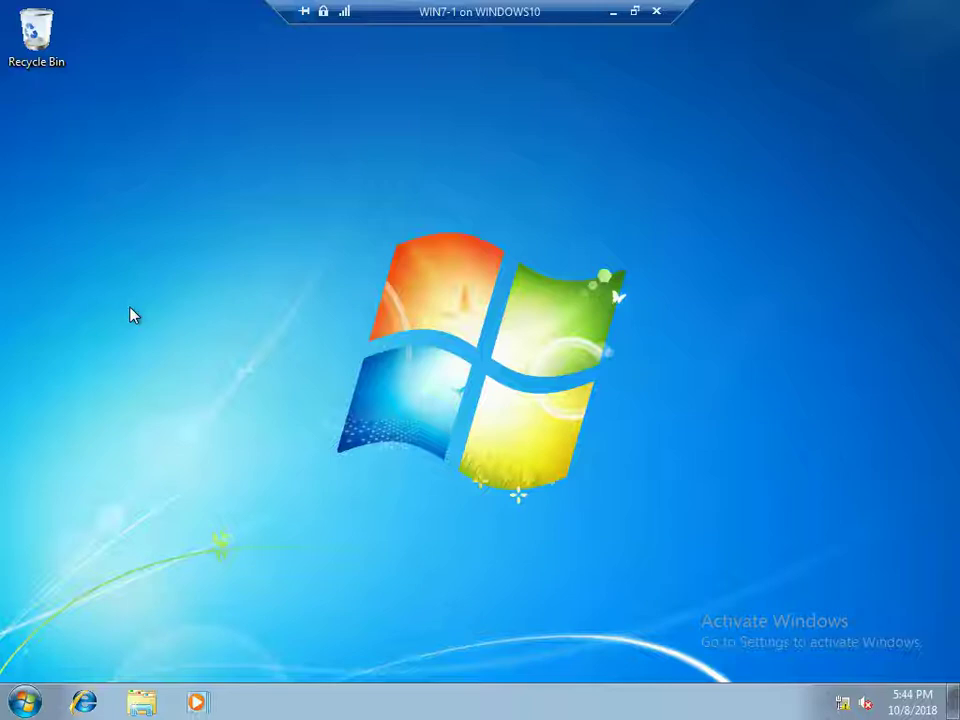
pyautogui.hotkey('alt', 'F4')
pyautogui.click(360, 296)
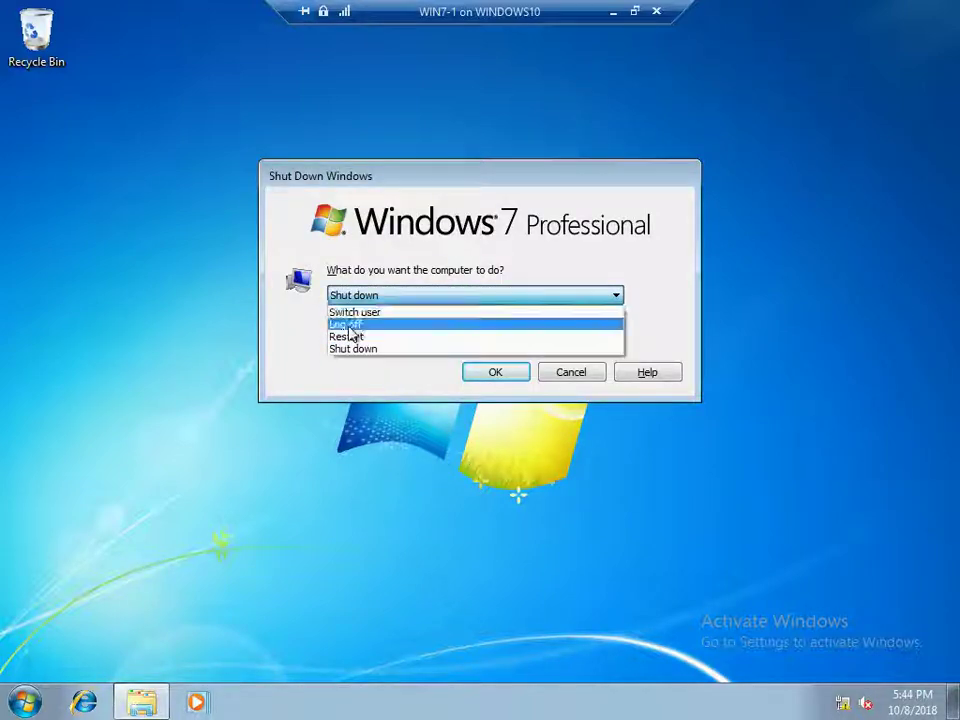
pyautogui.click(350, 323)
pyautogui.click(493, 372)
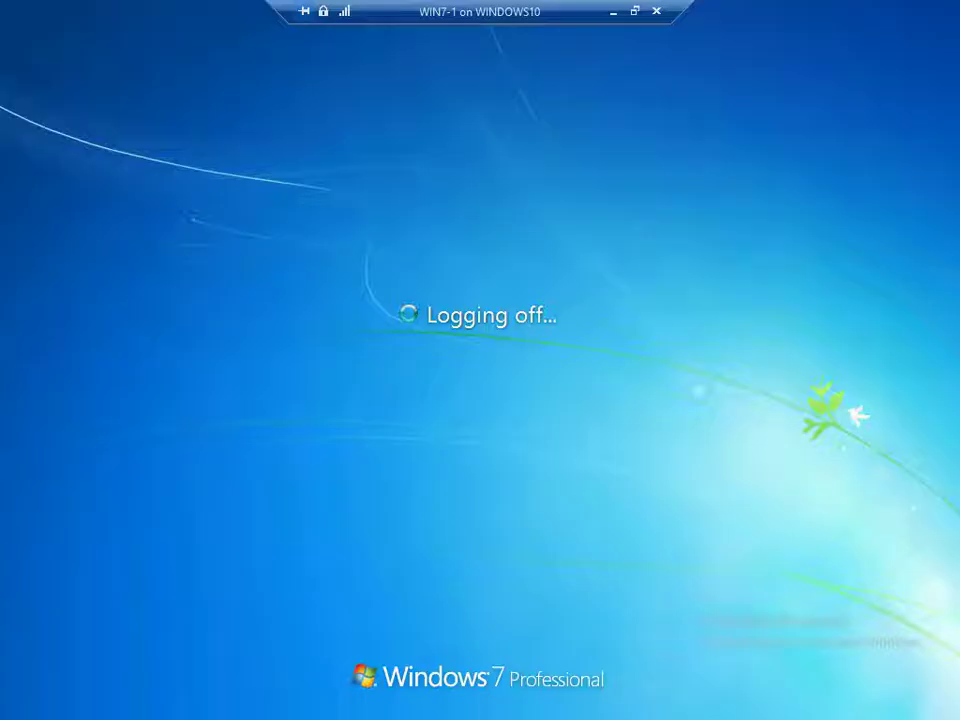
pyautogui.hotkey('ctrl', 'alt', 'End')
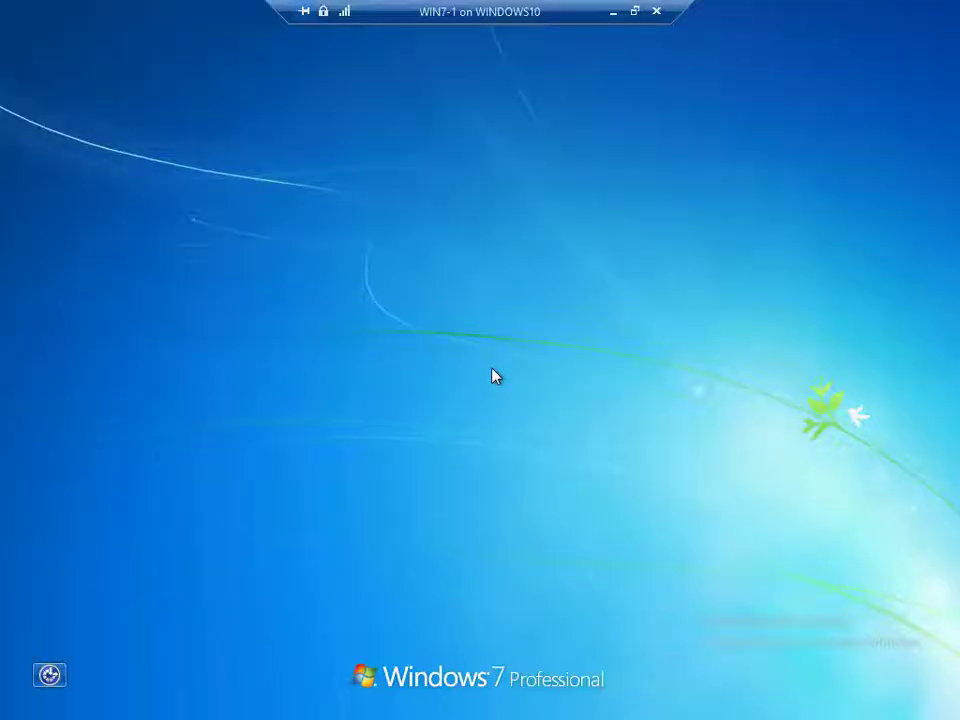
pyautogui.click(484, 545)
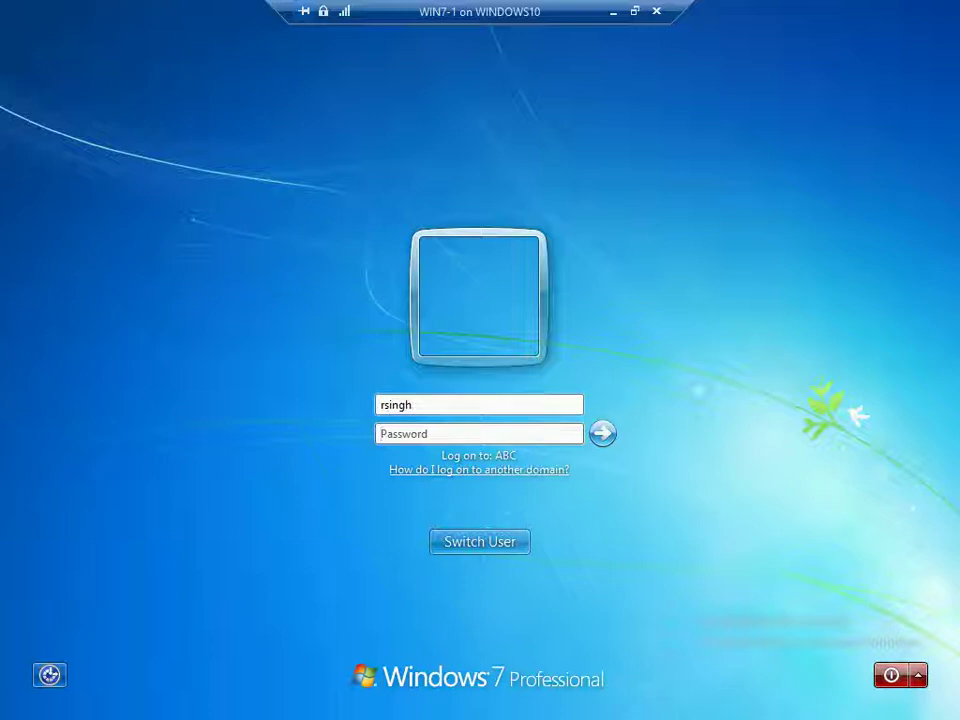
# Sign in as the other domain user and look over the drives in Computer, then close it
pyautogui.write('***')
pyautogui.press('Return')
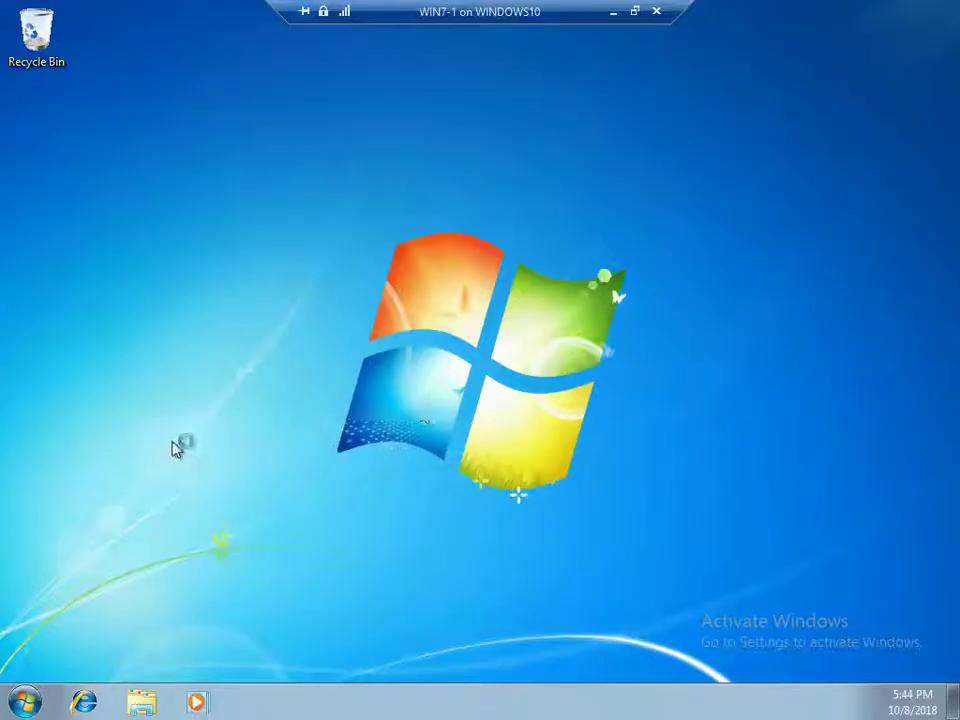
pyautogui.press('super')
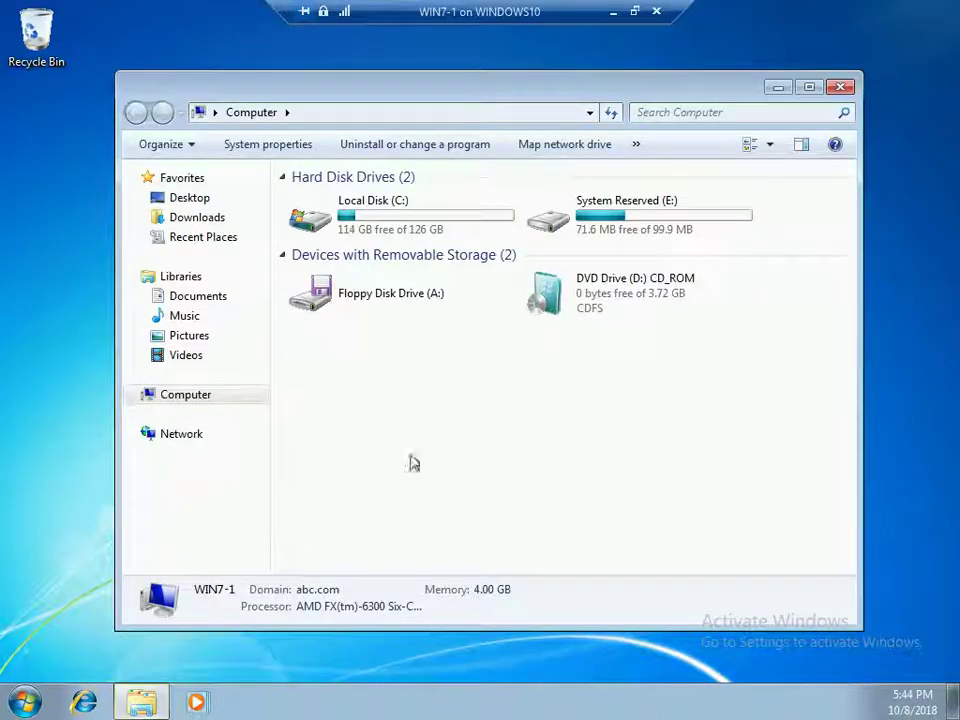
pyautogui.rightClick(349, 414)
pyautogui.click(395, 485)
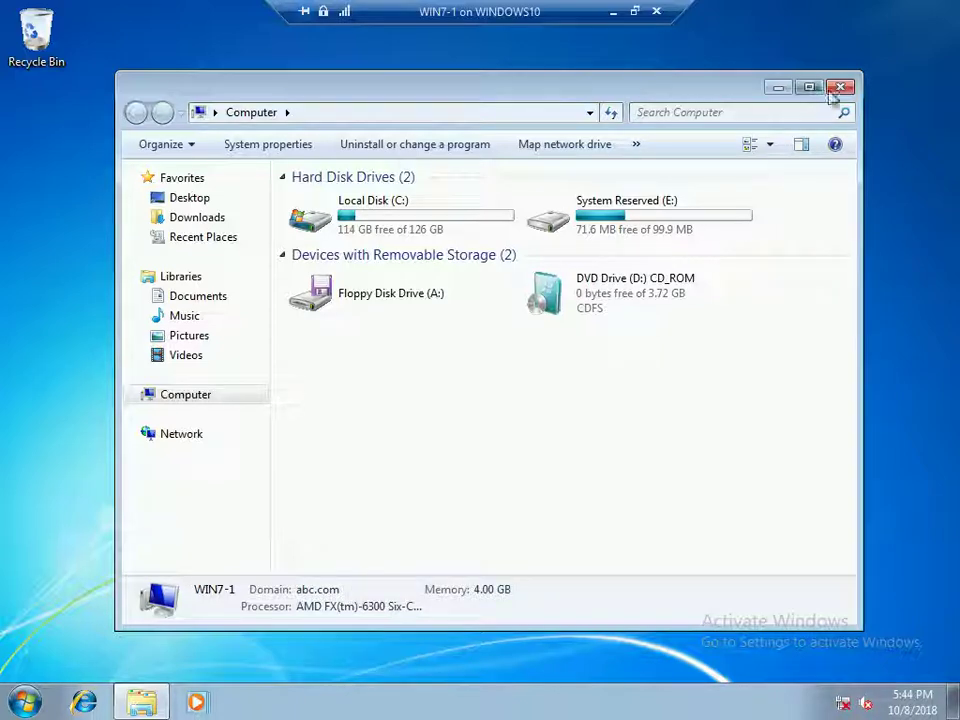
pyautogui.click(838, 90)
# Choose Log off in the Shut Down Windows dialog and confirm
pyautogui.hotkey('alt', 'F4')
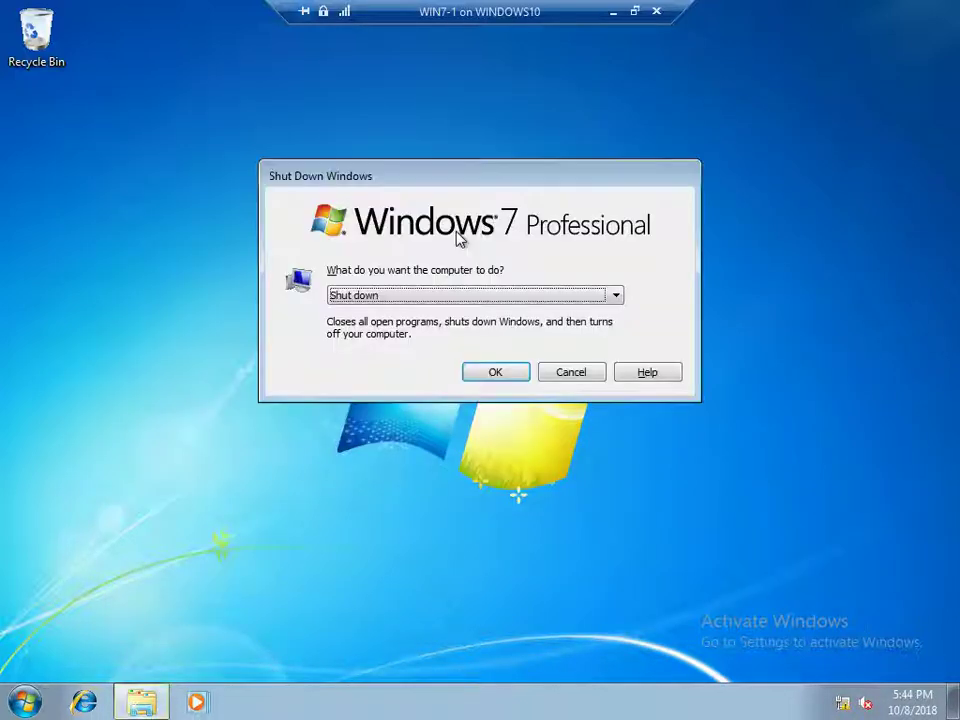
pyautogui.click(394, 296)
pyautogui.click(384, 325)
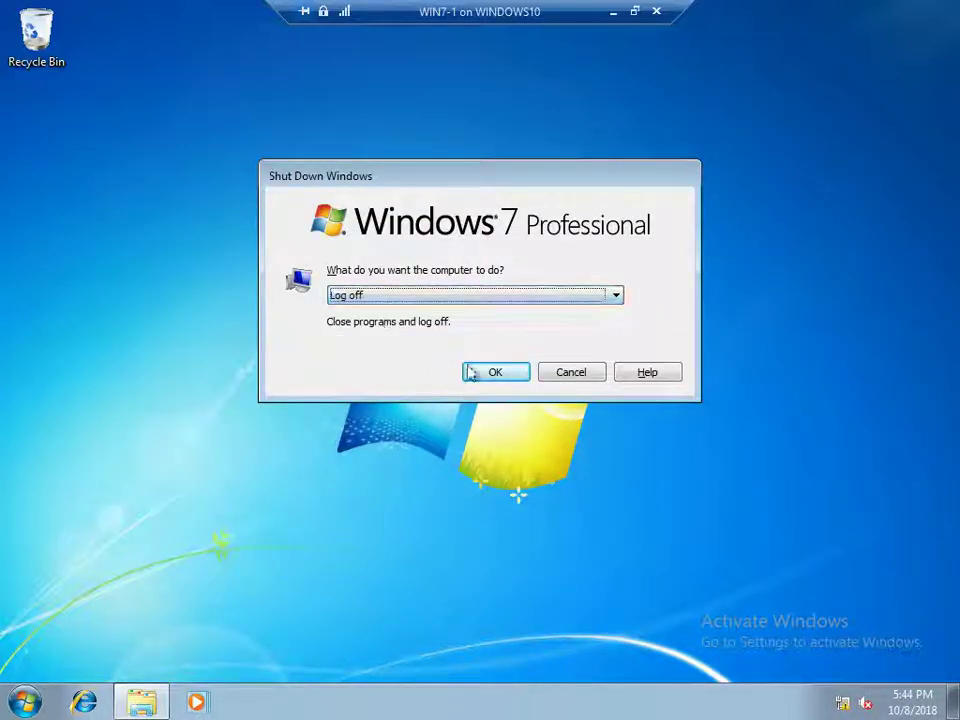
pyautogui.click(478, 373)
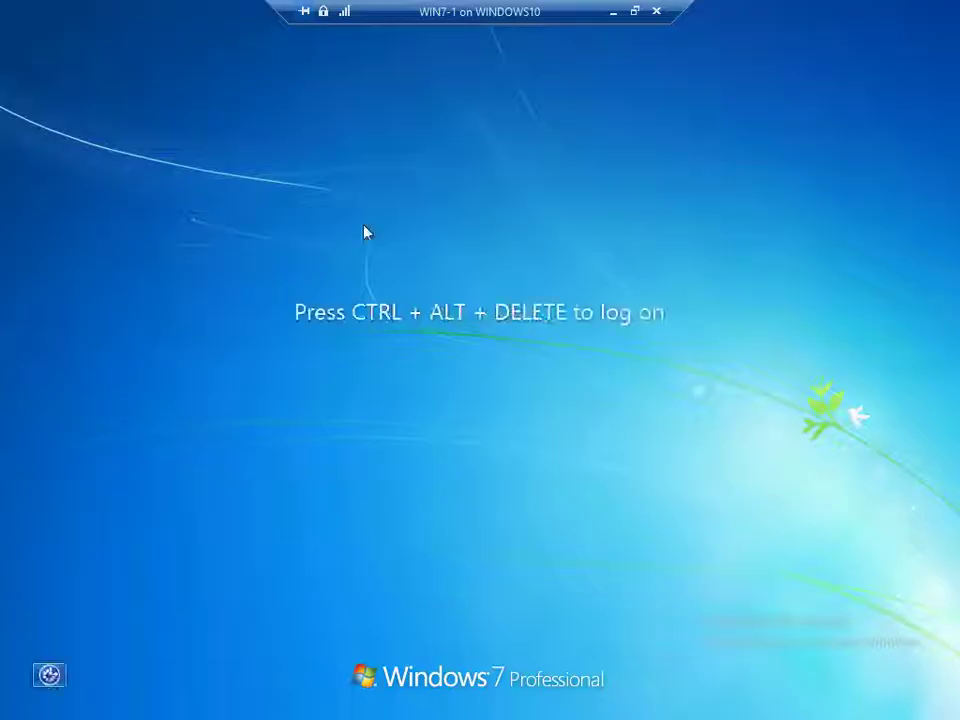
# Log back on with the password and open the CompanyDocs (Z:) network drive from Computer
pyautogui.hotkey('ctrl', 'alt', 'End')
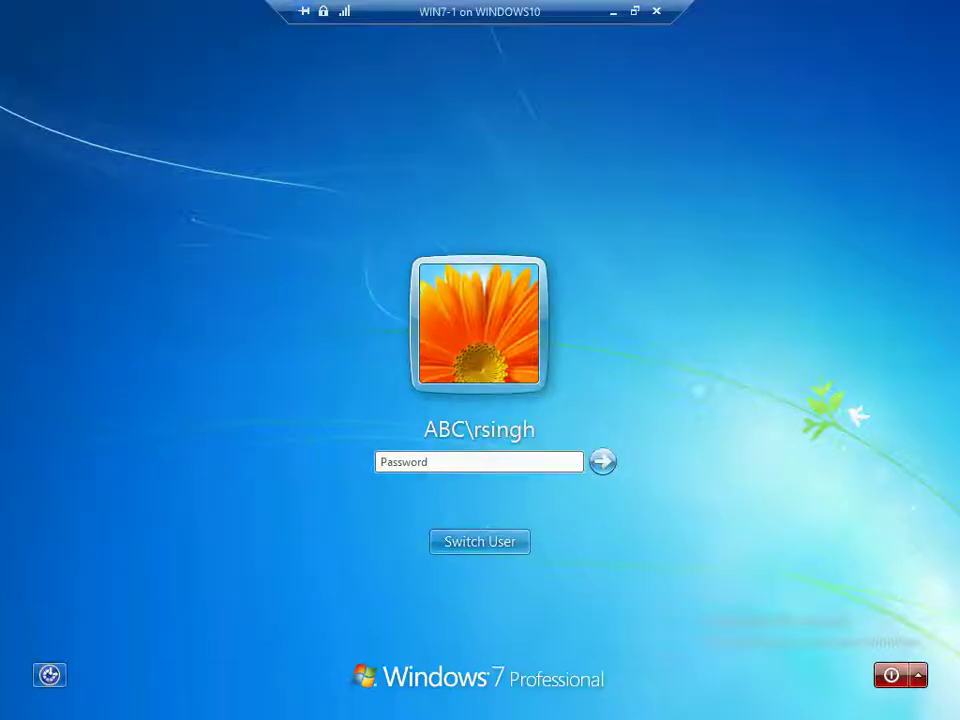
pyautogui.write('••••')
pyautogui.press('Return')
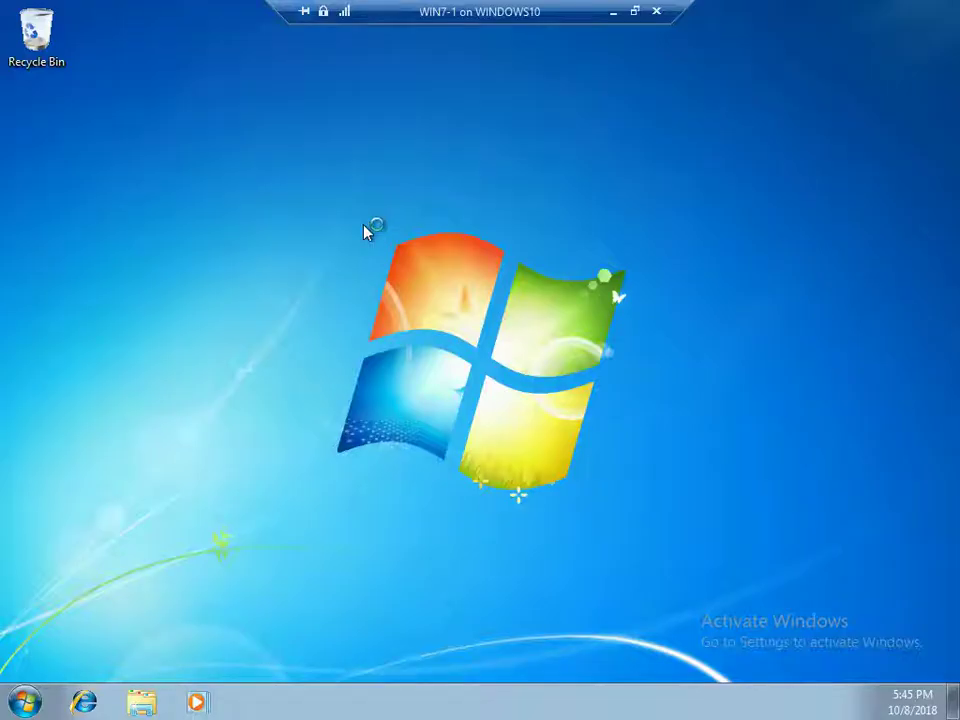
pyautogui.press('super')
pyautogui.click(318, 456)
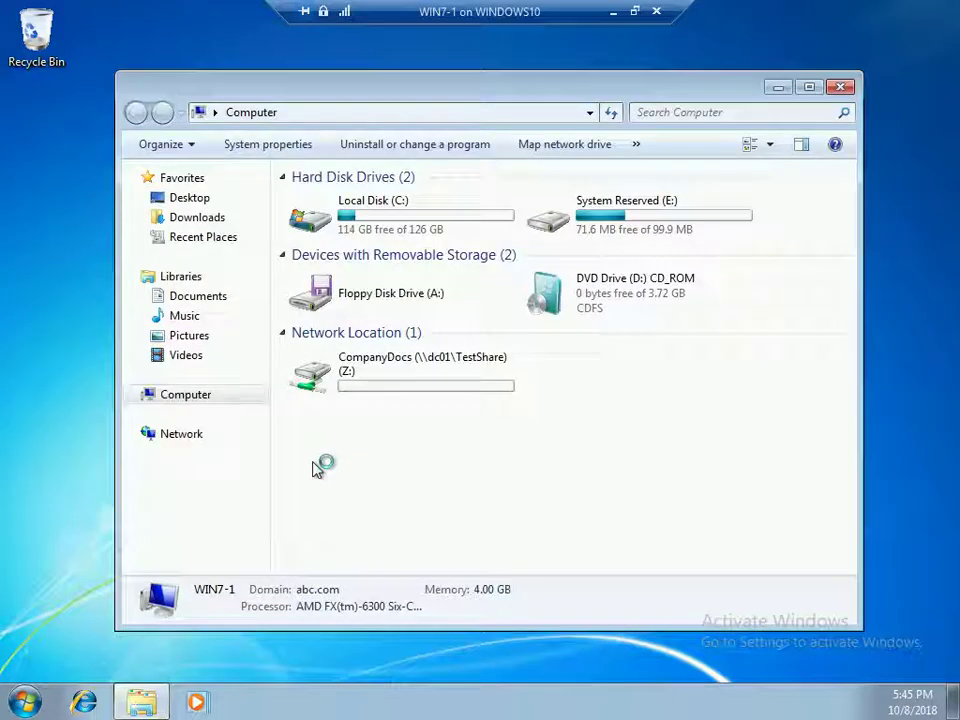
pyautogui.doubleClick(388, 384)
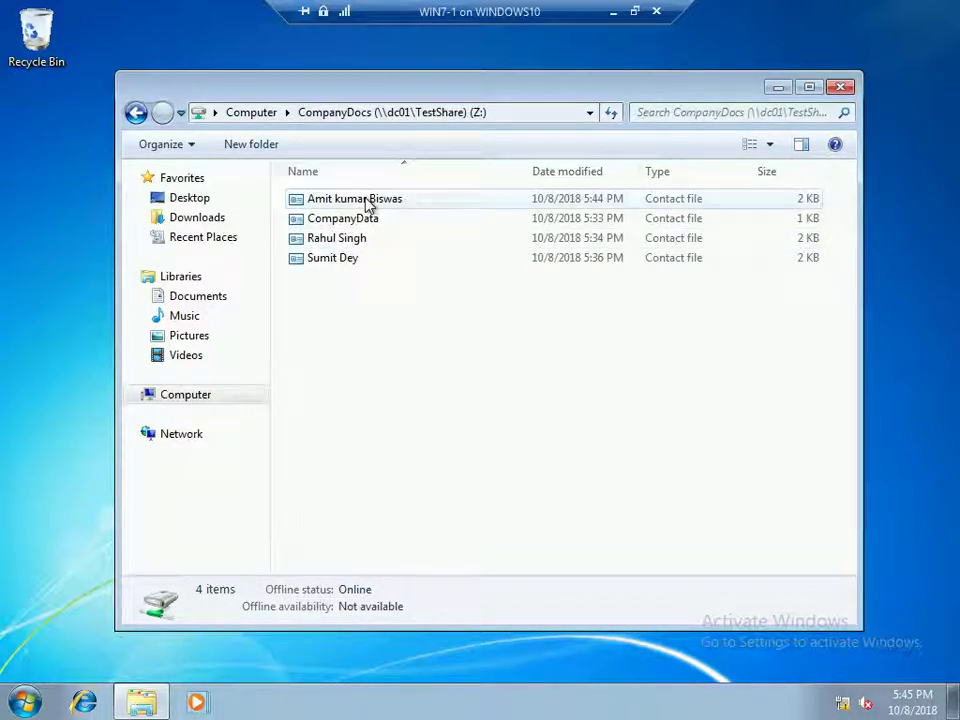
# Refresh the Z: file listing and bring up the context menu for the first contact file
pyautogui.press('super')
pyautogui.press('super')
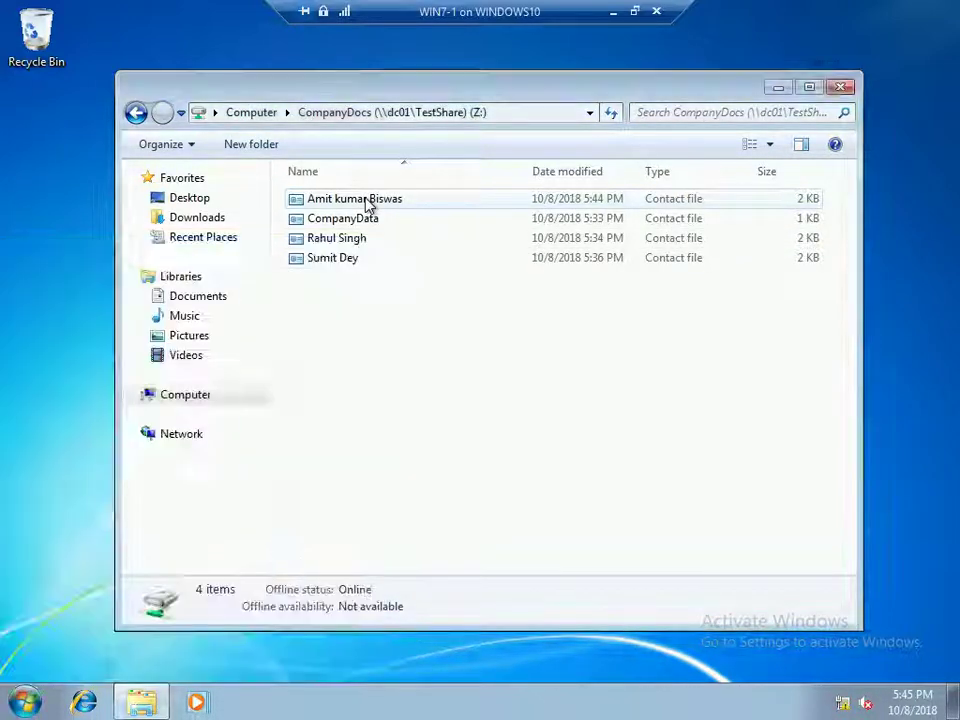
pyautogui.click(368, 204)
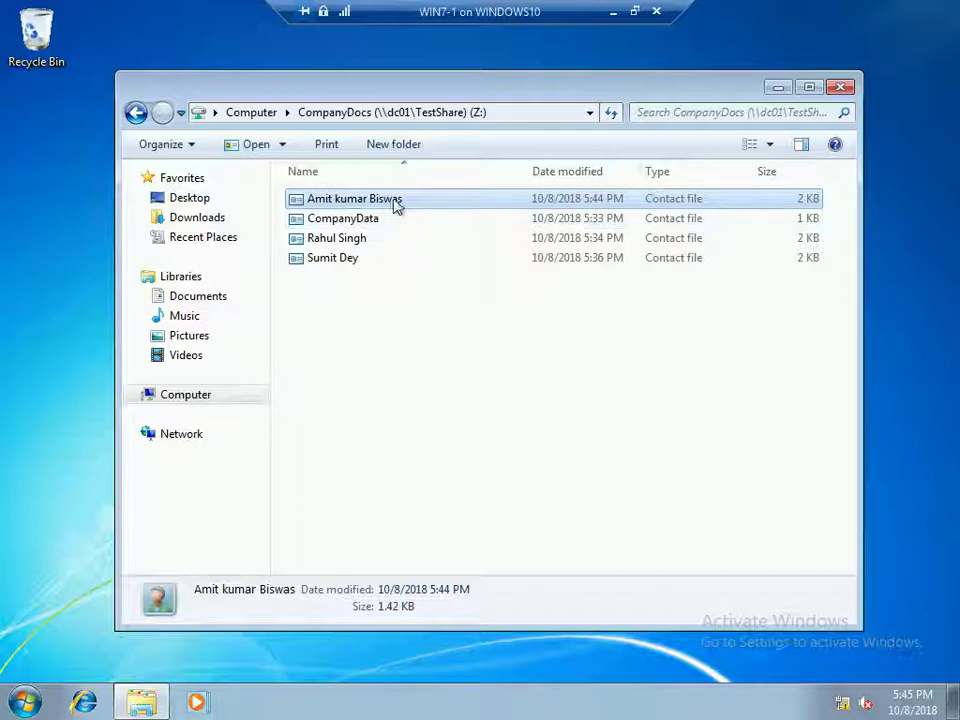
pyautogui.rightClick(373, 313)
pyautogui.click(421, 385)
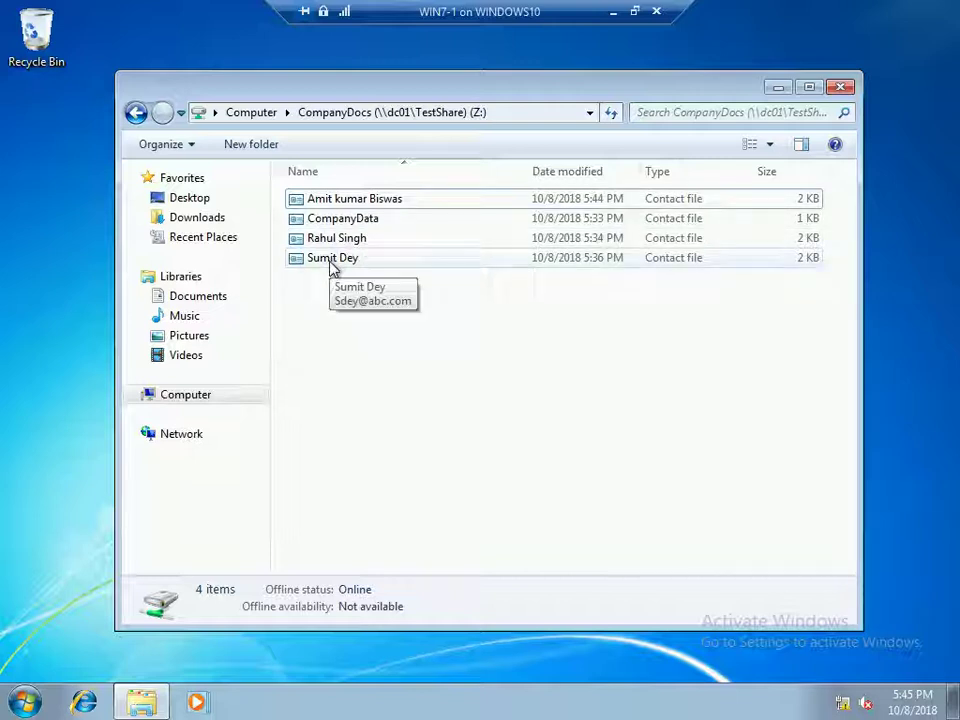
pyautogui.rightClick(346, 201)
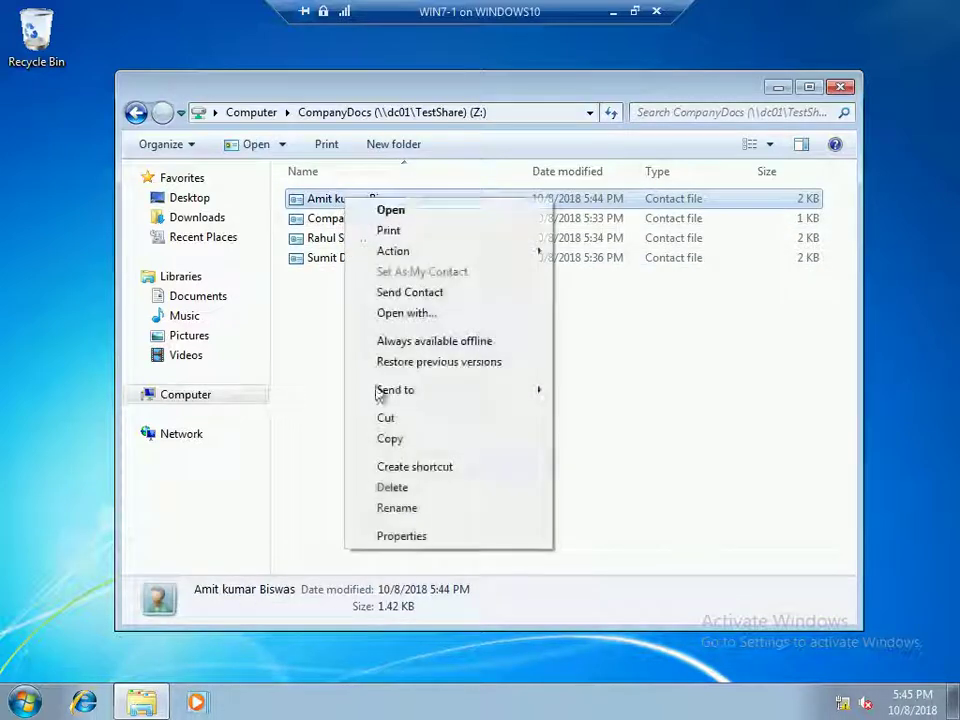
# Check another user's Security permissions on the first contact file (Read & execute, Read, Write), then close Properties
pyautogui.click(392, 535)
pyautogui.click(432, 243)
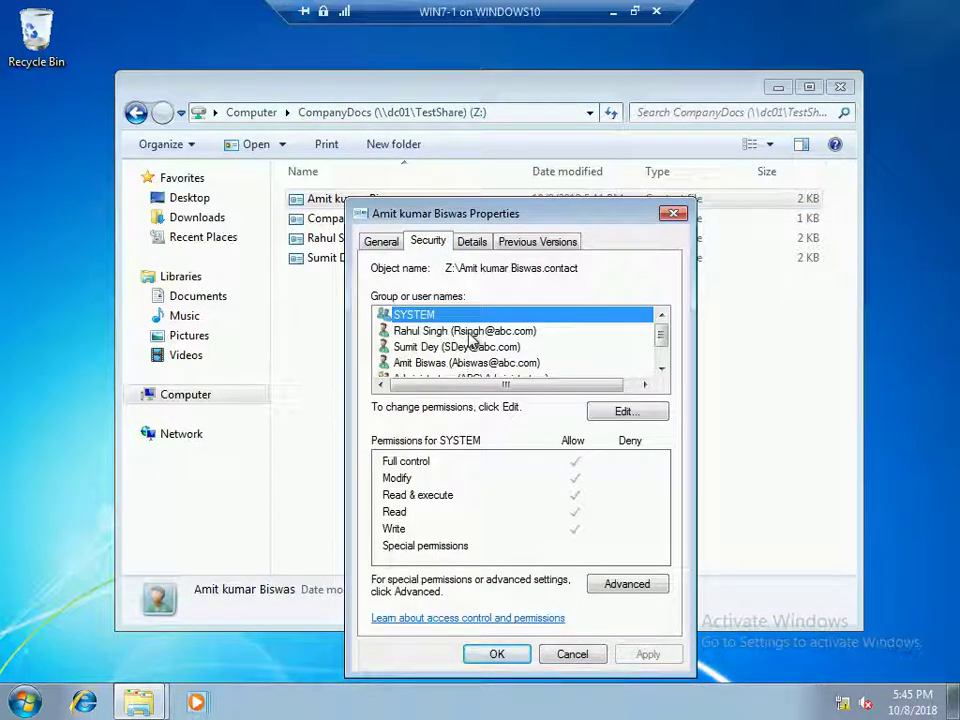
pyautogui.click(470, 338)
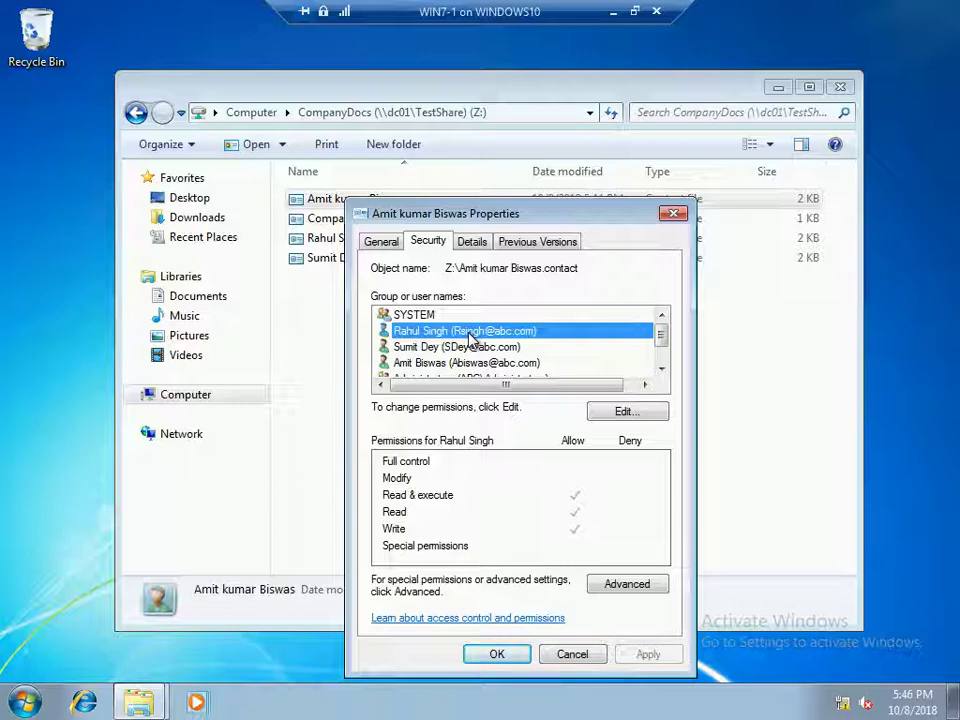
pyautogui.click(673, 213)
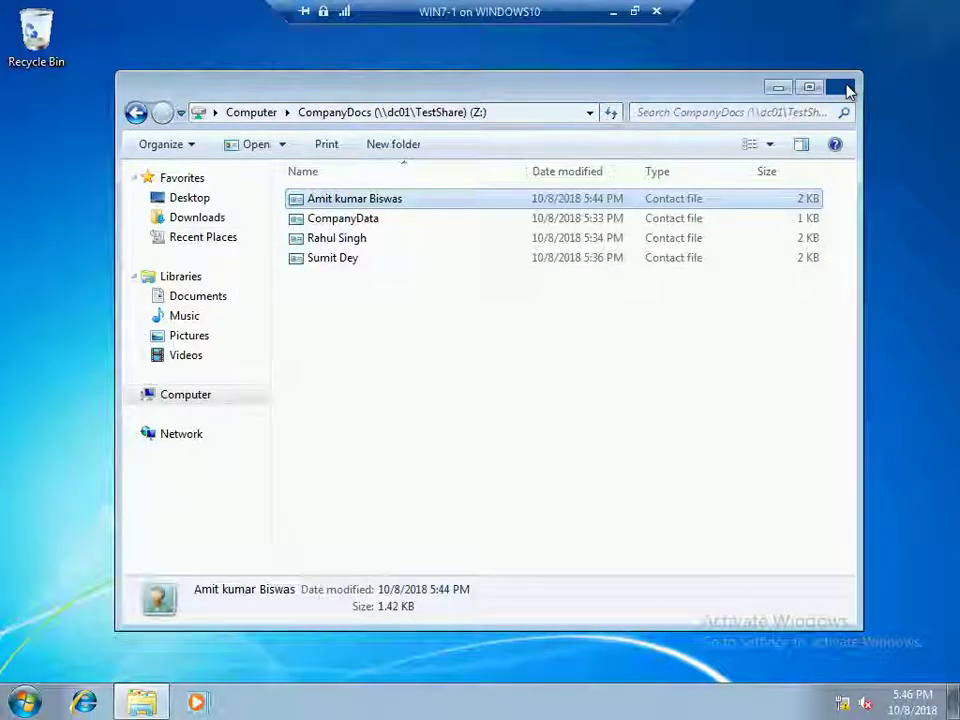
# Close the drive window and log the current user off the client
pyautogui.click(843, 88)
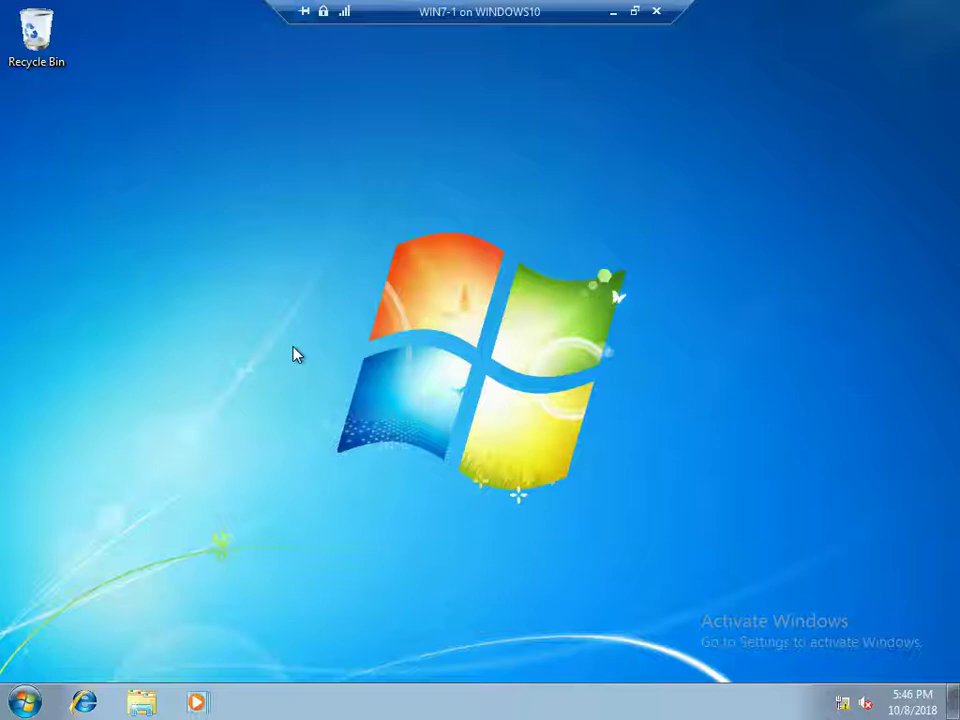
pyautogui.hotkey('alt', 'F4')
pyautogui.click(377, 297)
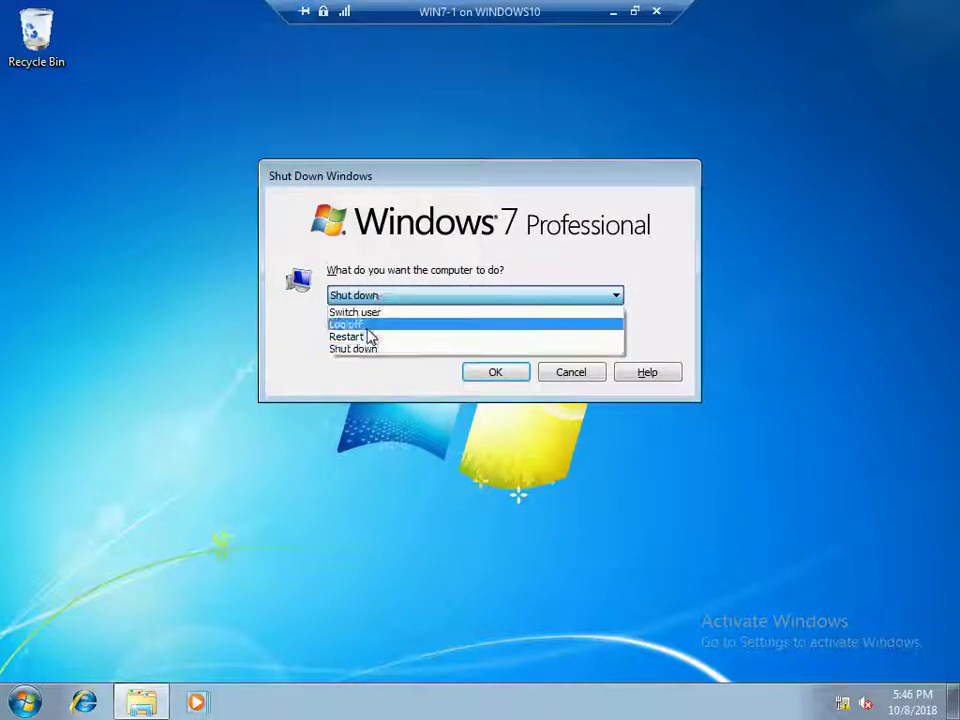
pyautogui.click(360, 322)
pyautogui.click(493, 372)
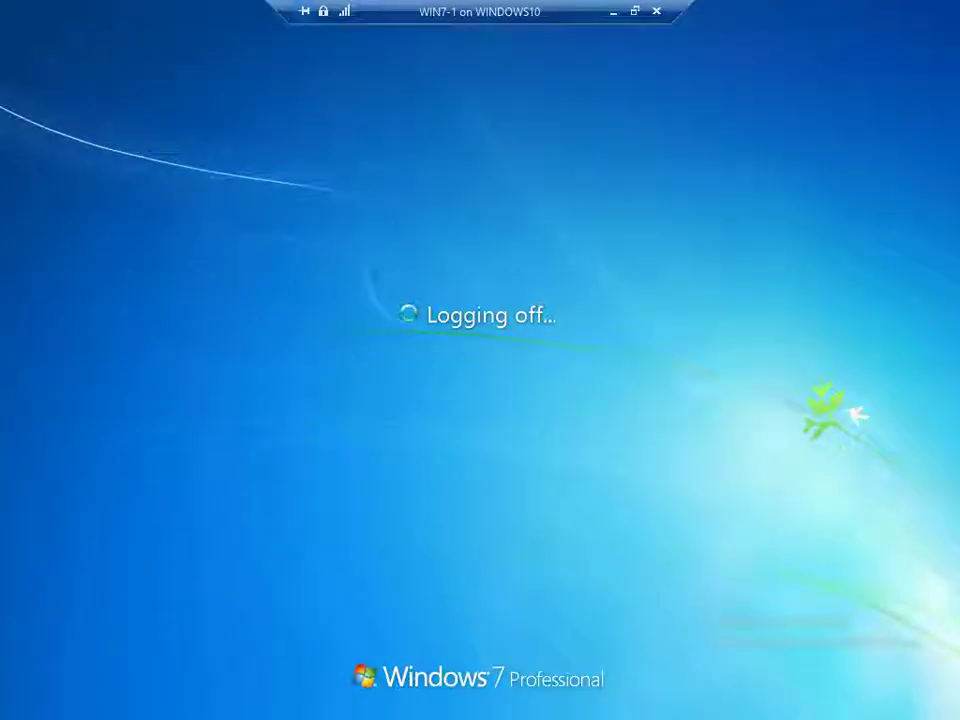
# Sign in through Other User as another domain user, retrying after a wrong password
pyautogui.hotkey('ctrl', 'alt', 'end')
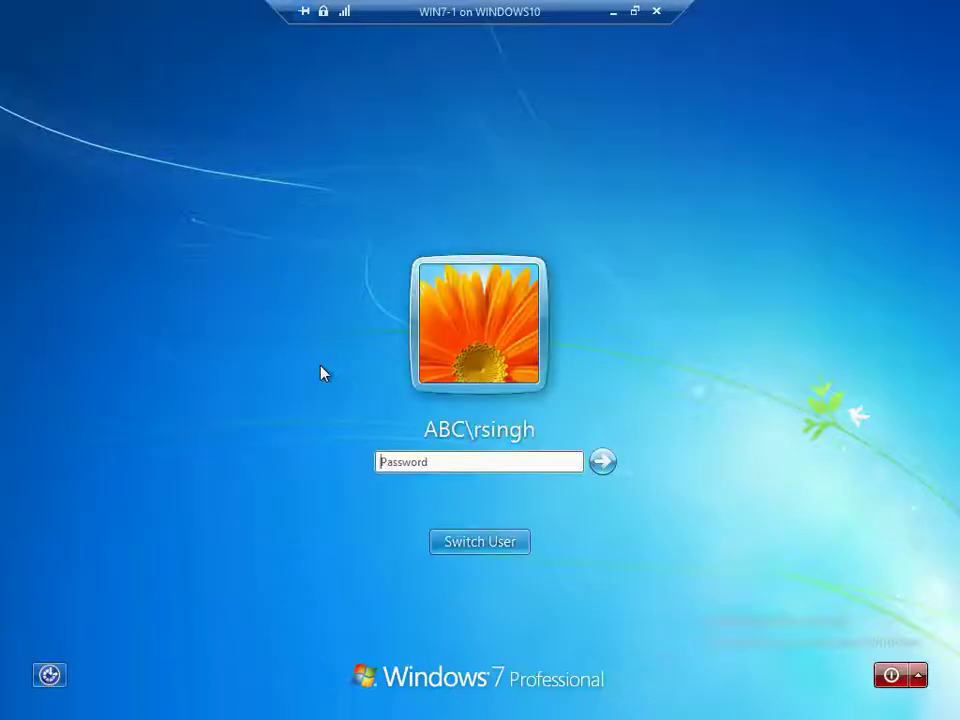
pyautogui.click(445, 542)
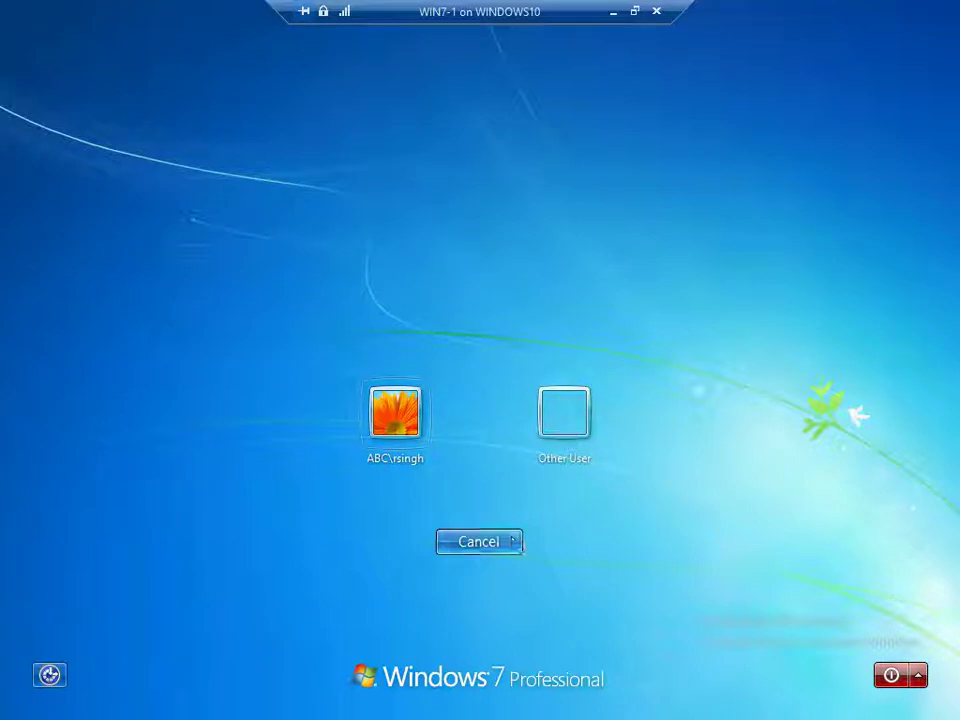
pyautogui.click(564, 412)
pyautogui.click(421, 408)
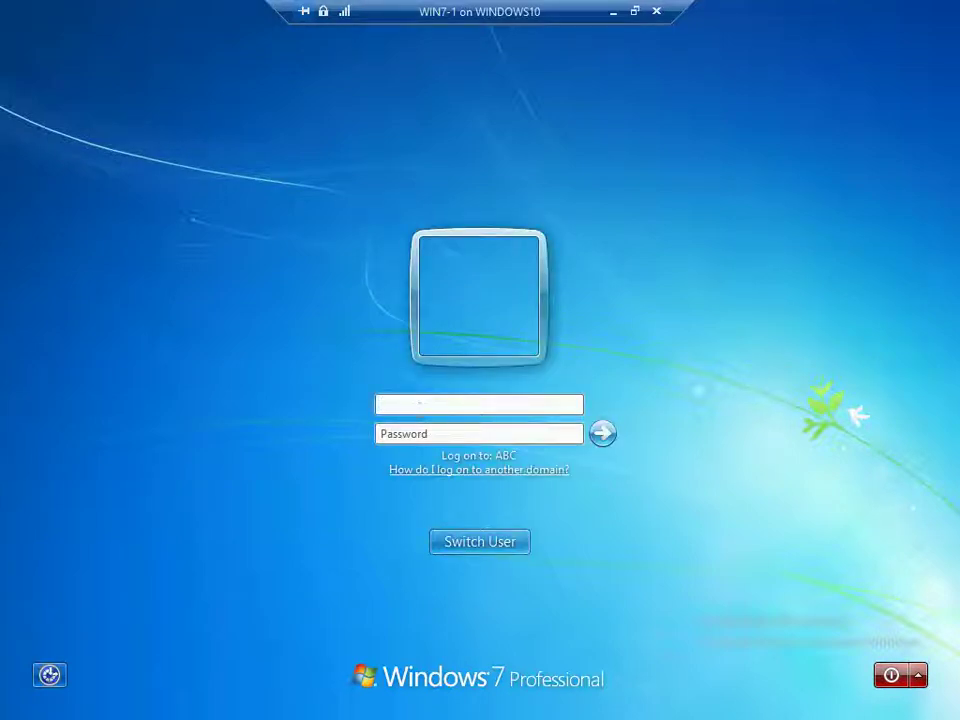
pyautogui.press('Tab')
pyautogui.write('•••')
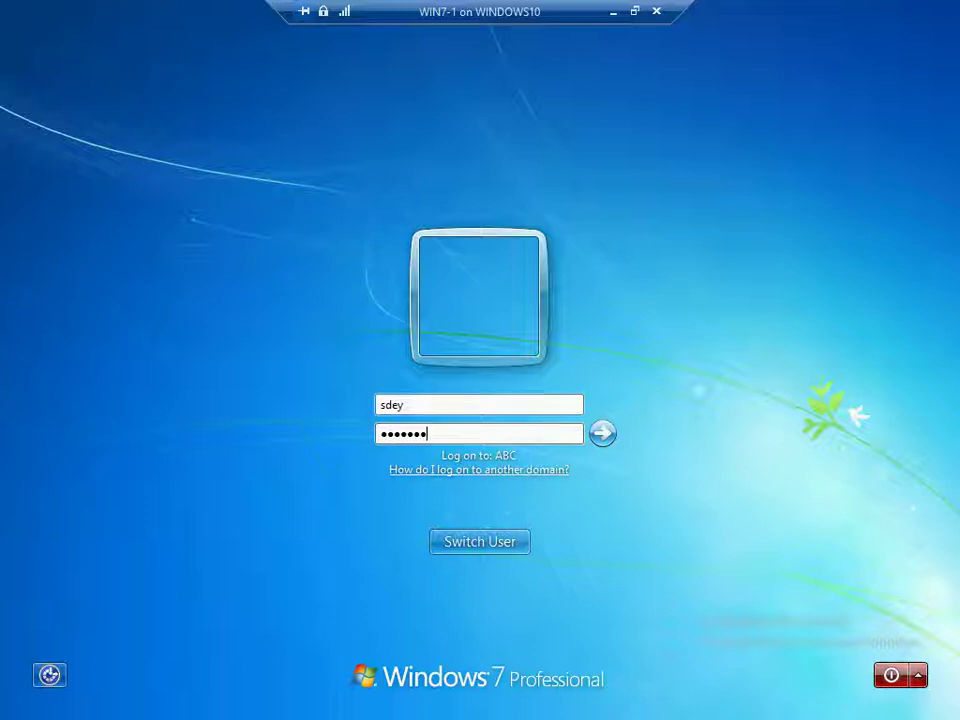
pyautogui.press('Return')
pyautogui.press('Return')
pyautogui.write('••••')
pyautogui.press('Return')
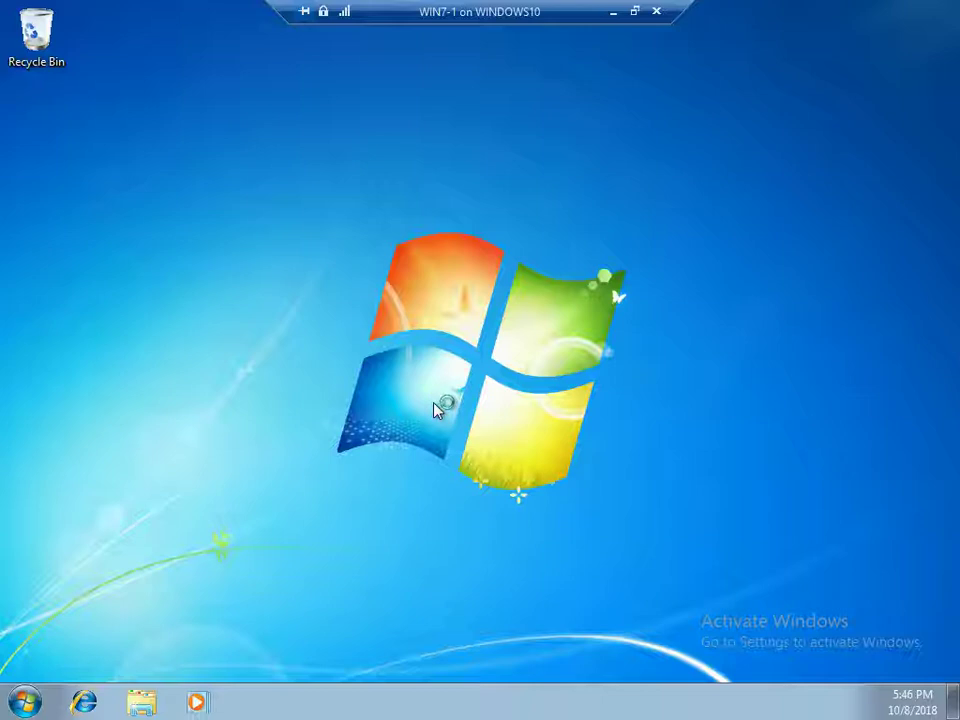
# Dismiss the Start menu and choose Log off in the Shut Down Windows dialog
pyautogui.press('super')
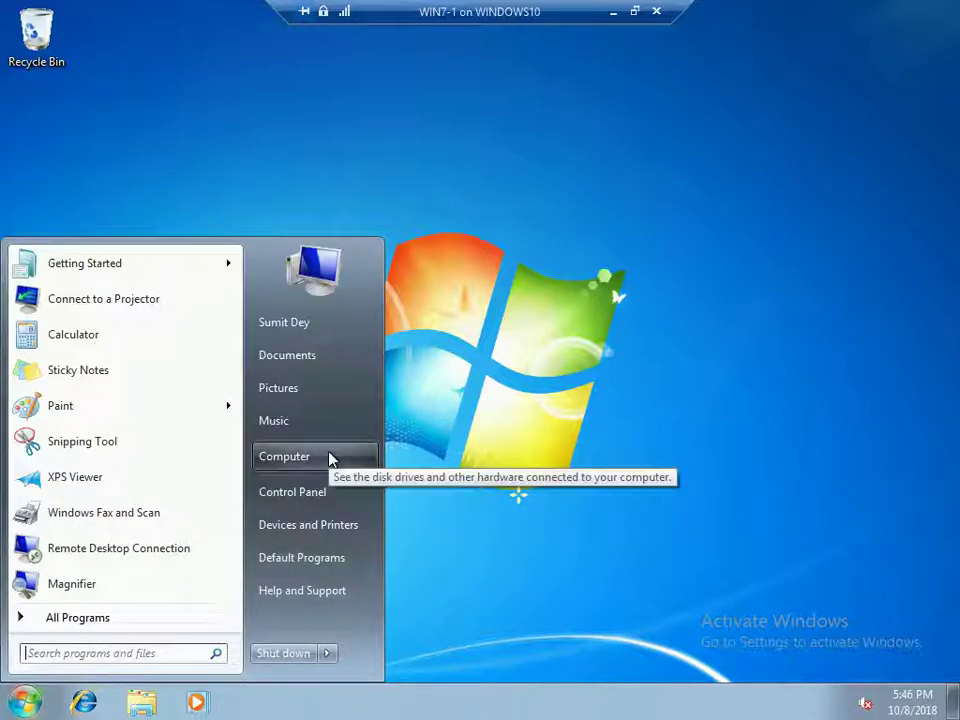
pyautogui.click(514, 435)
pyautogui.hotkey('alt', 'F4')
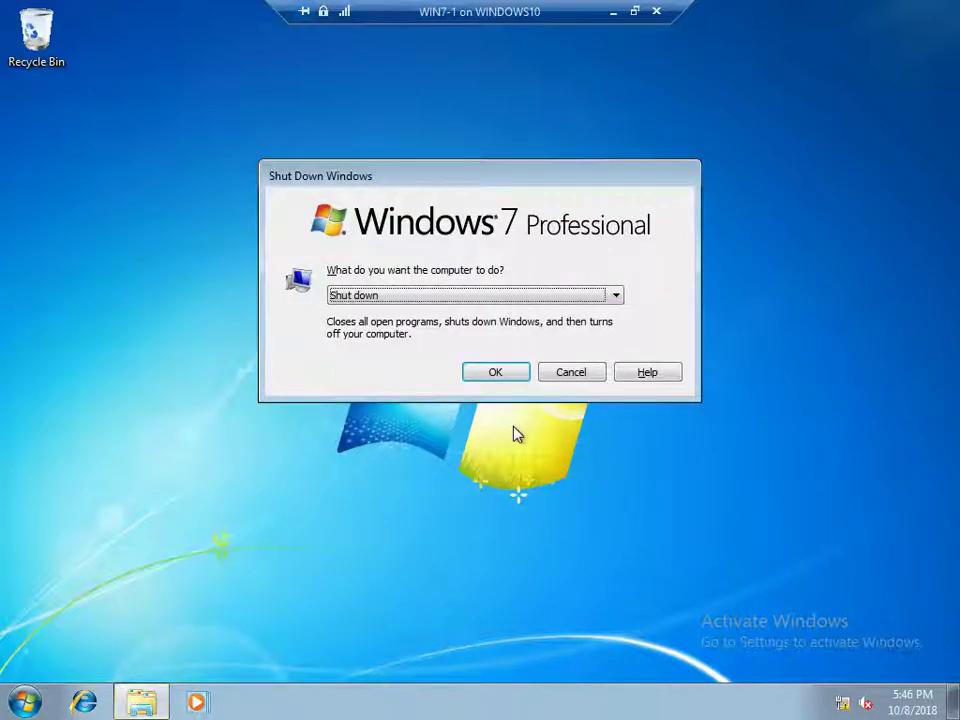
pyautogui.click(439, 300)
pyautogui.click(429, 326)
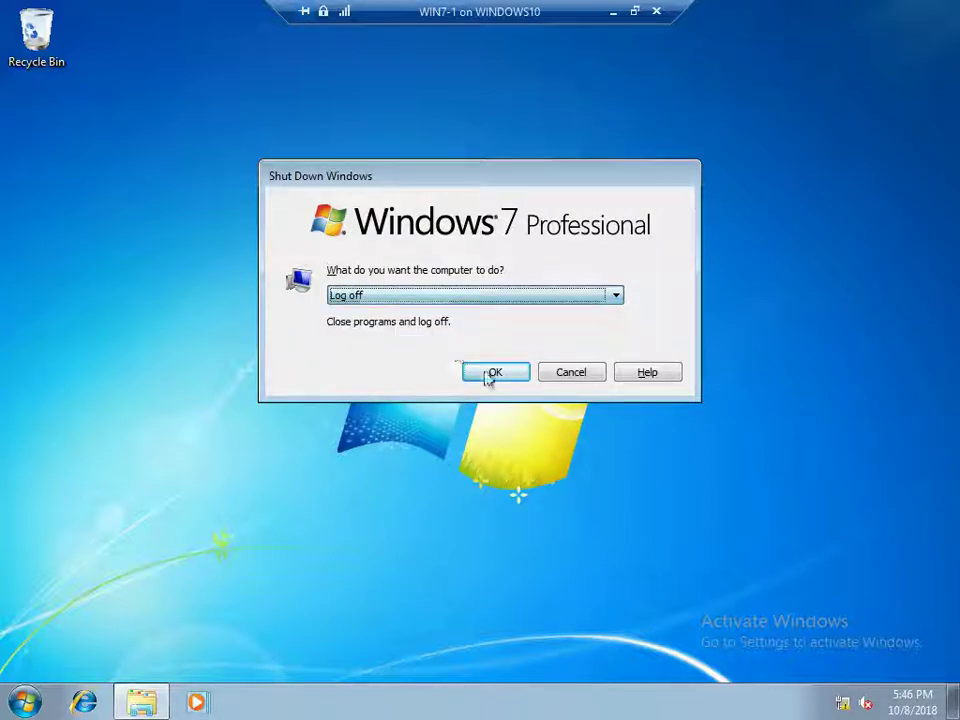
pyautogui.click(495, 372)
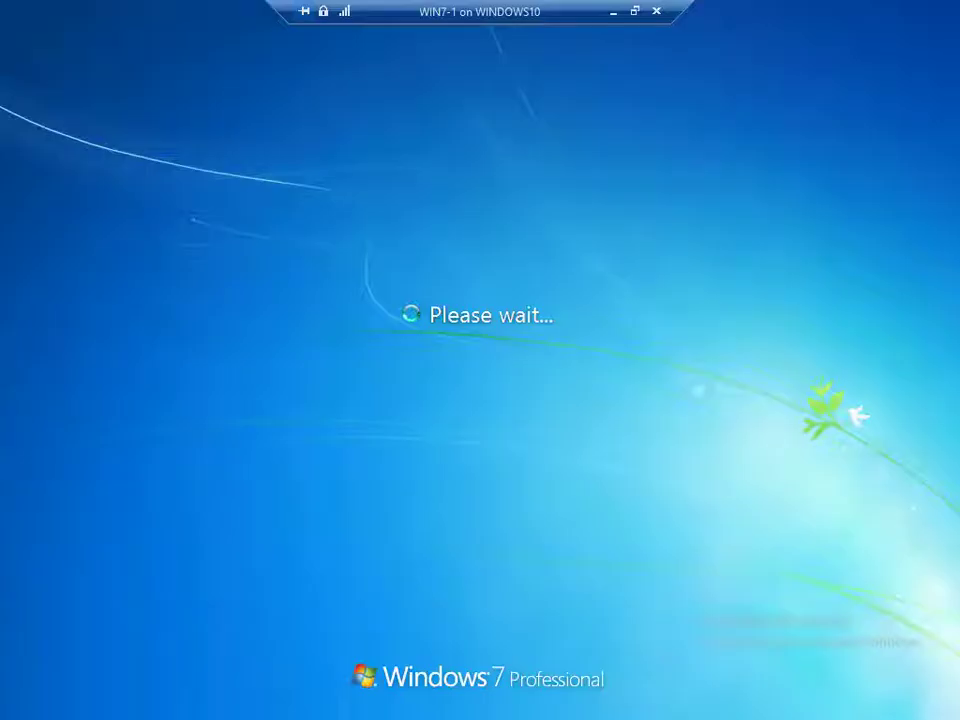
# Sign back in with the password and open the CompanyDocs (Z:) drive from Computer
pyautogui.hotkey('ctrl', 'alt', 'End')
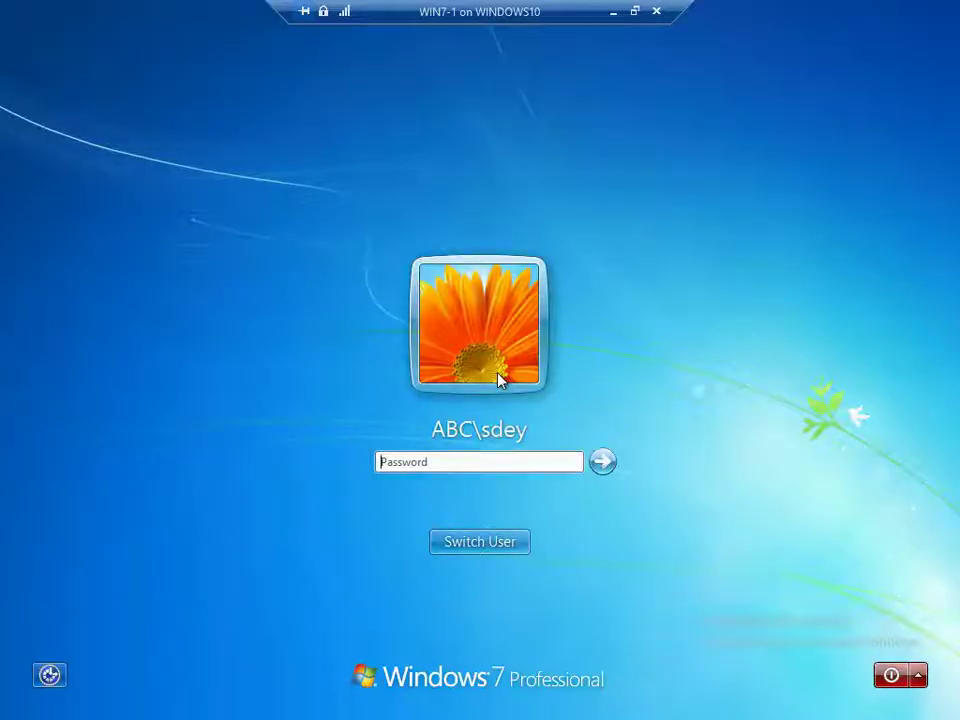
pyautogui.write('•')
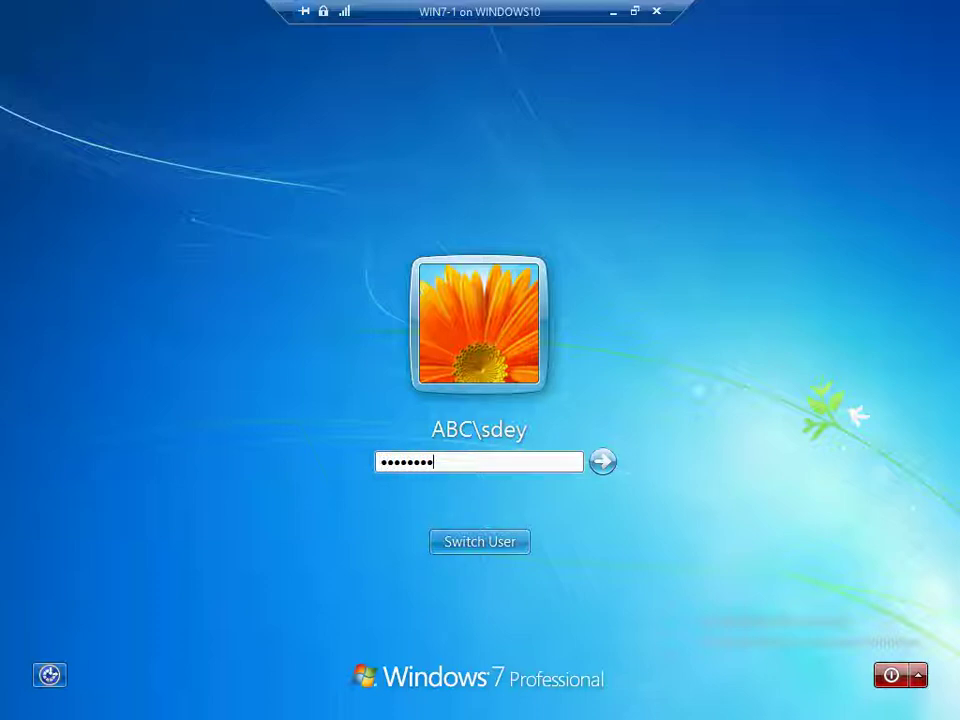
pyautogui.write('•••••••')
pyautogui.press('Return')
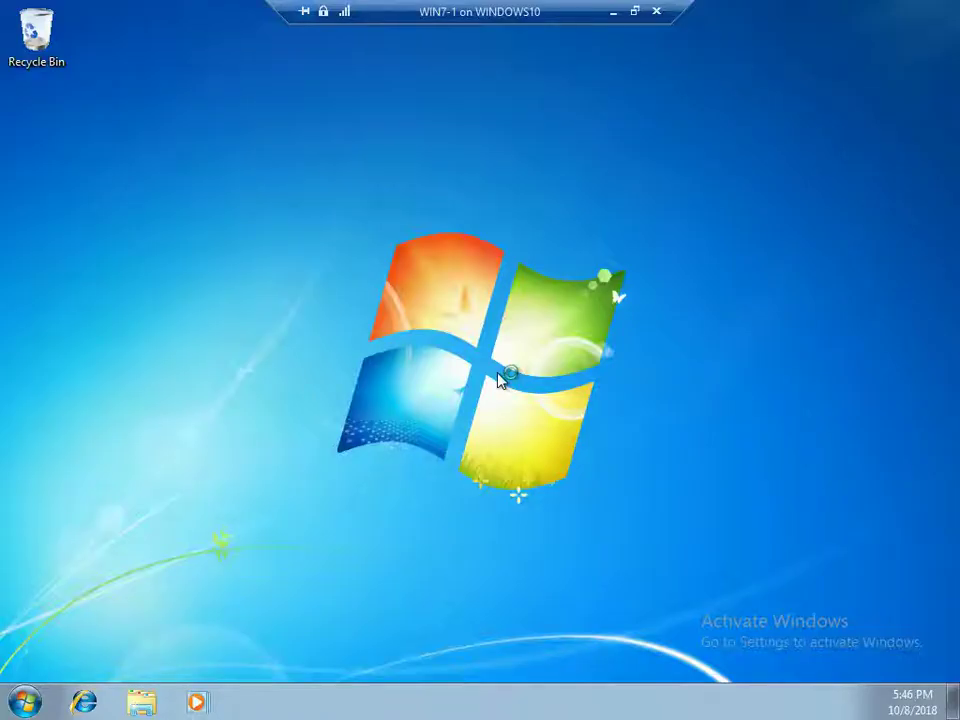
pyautogui.press('super')
pyautogui.click(300, 457)
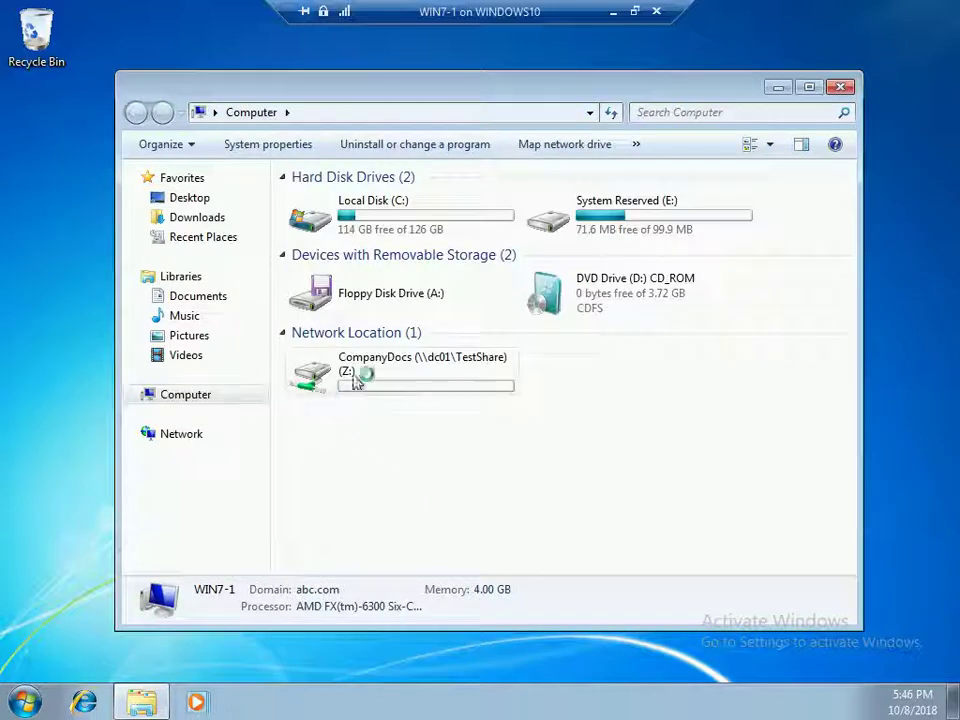
pyautogui.doubleClick(386, 375)
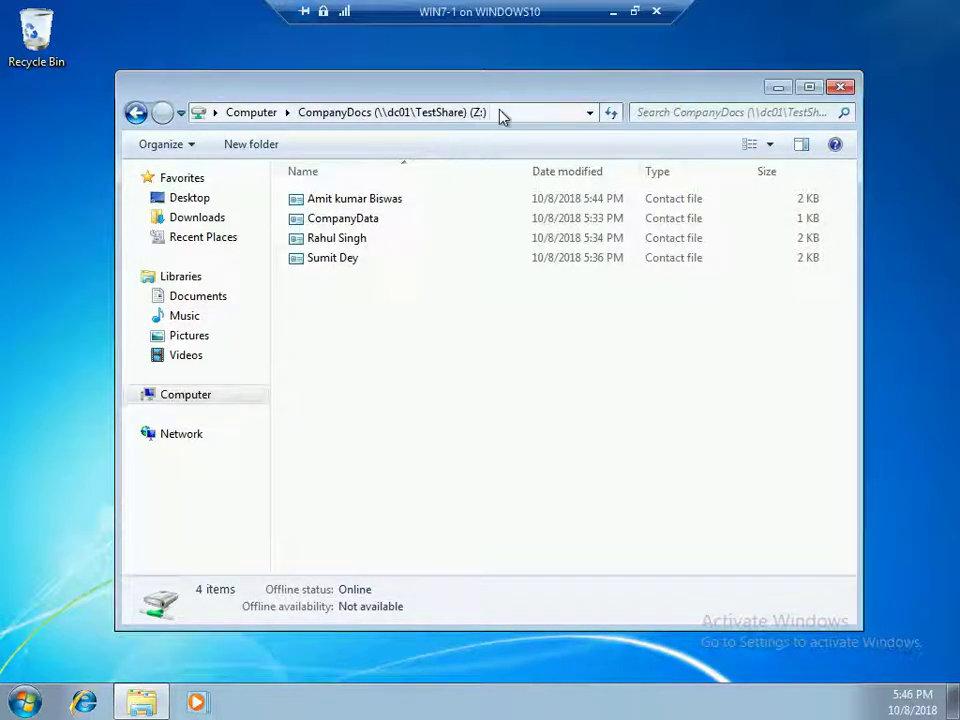
# Confirm the address bar shows \\dc01\TestShare\CompanyDocs, close the drive window, and bring up the desktop menu
pyautogui.click(591, 114)
pyautogui.click(591, 114)
pyautogui.click(461, 431)
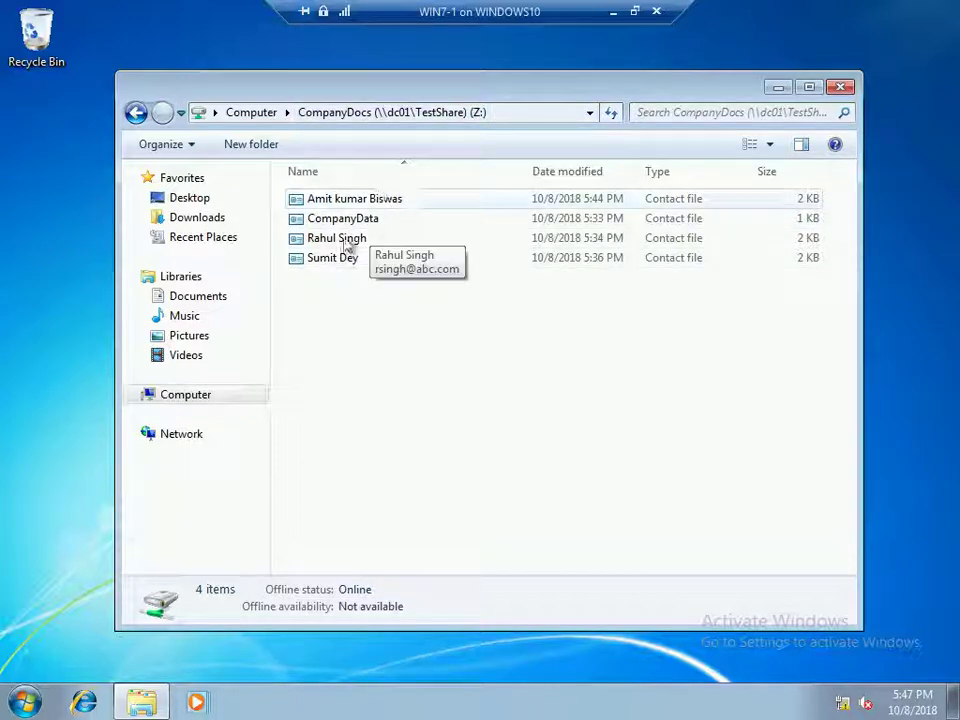
pyautogui.click(843, 87)
pyautogui.rightClick(494, 326)
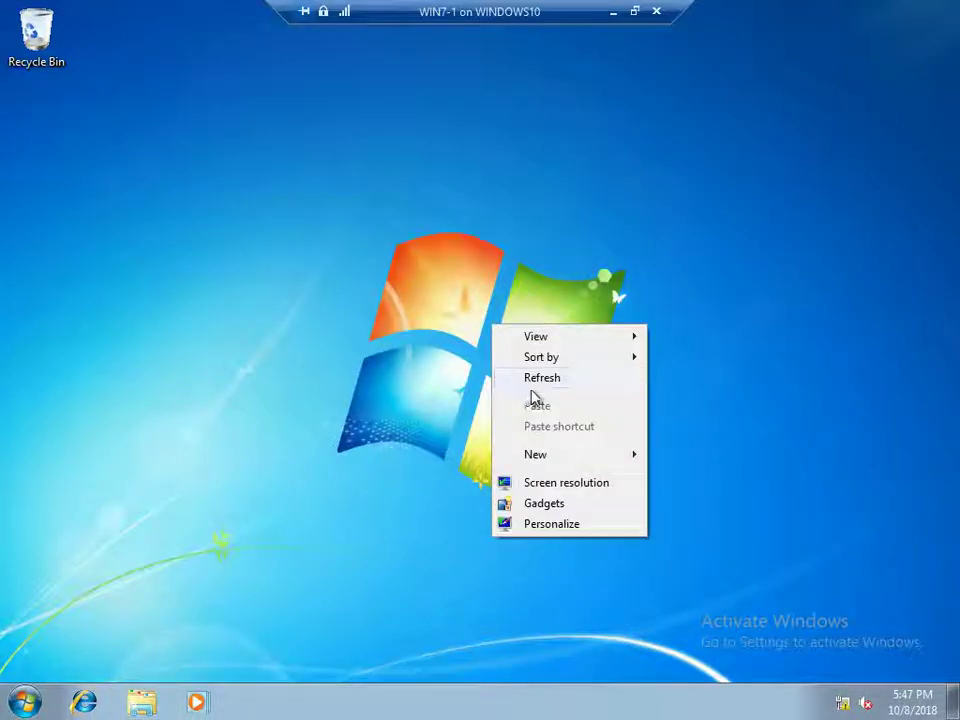
# Refresh the desktop and log the user off the WIN7-1 client
pyautogui.click(538, 380)
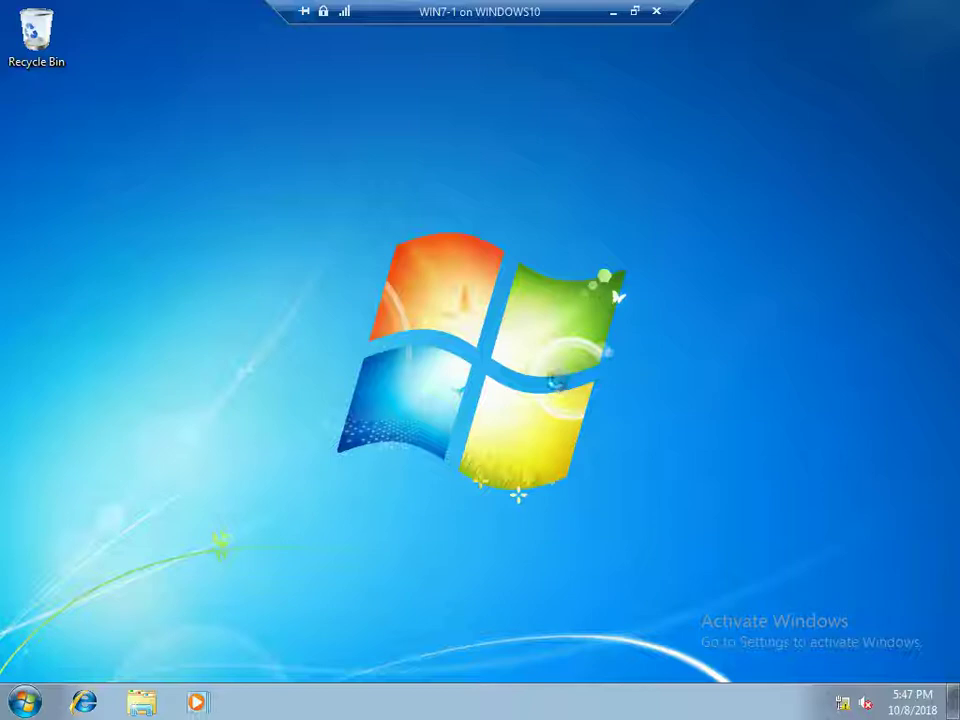
pyautogui.hotkey('alt', 'F4')
pyautogui.press('l')
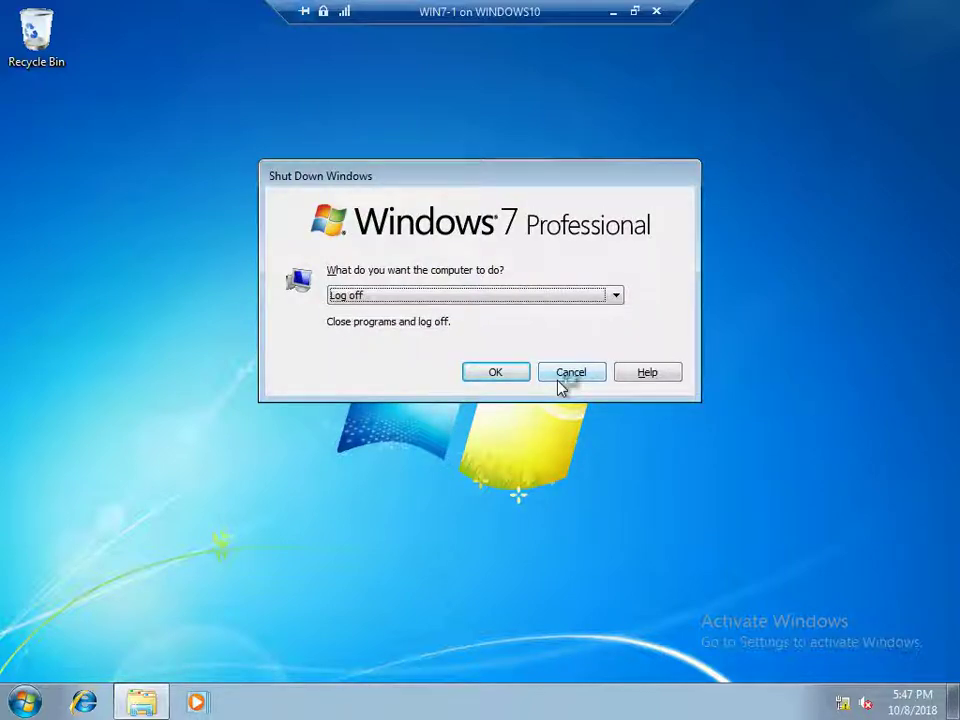
pyautogui.press('Return')
# Switch back to the SOFTS lab notes in Notepad on the host
pyautogui.click(636, 12)
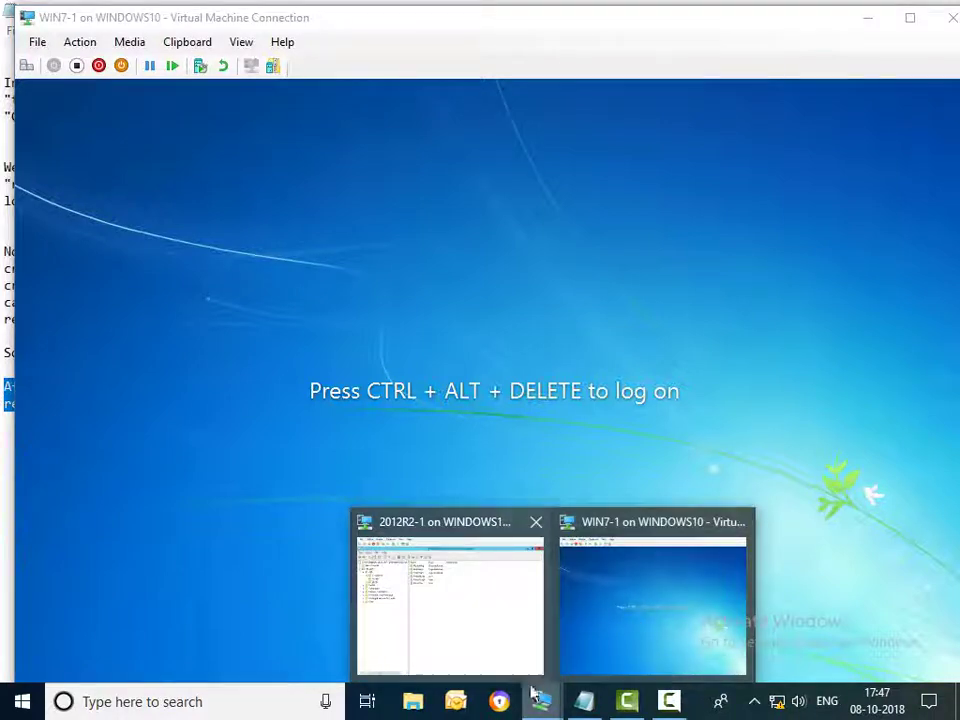
pyautogui.click(584, 701)
pyautogui.click(211, 442)
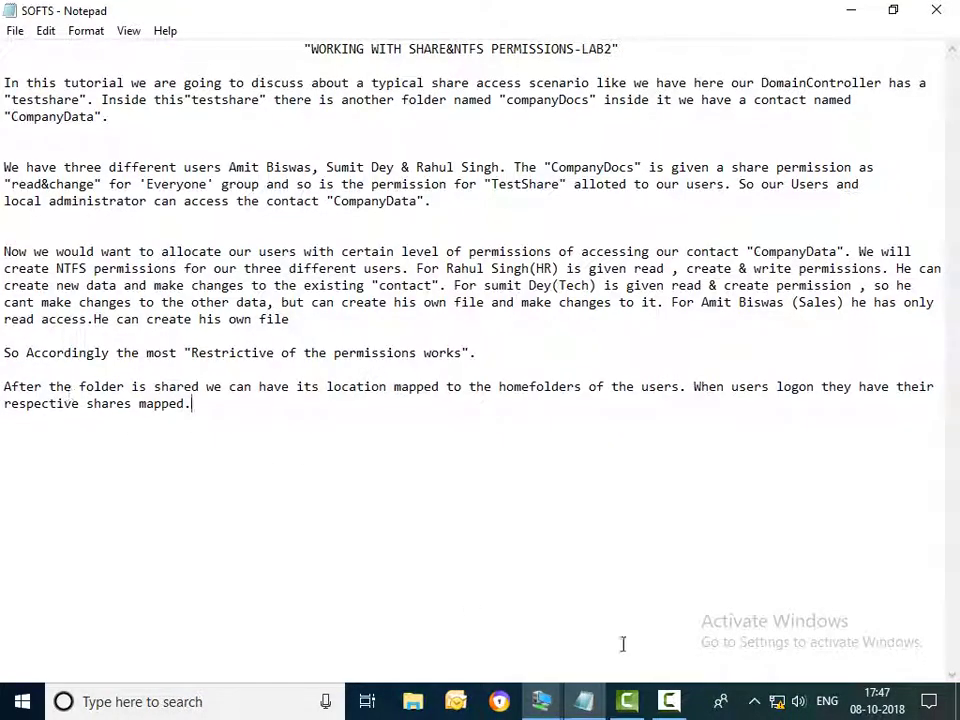
pyautogui.click(667, 701)
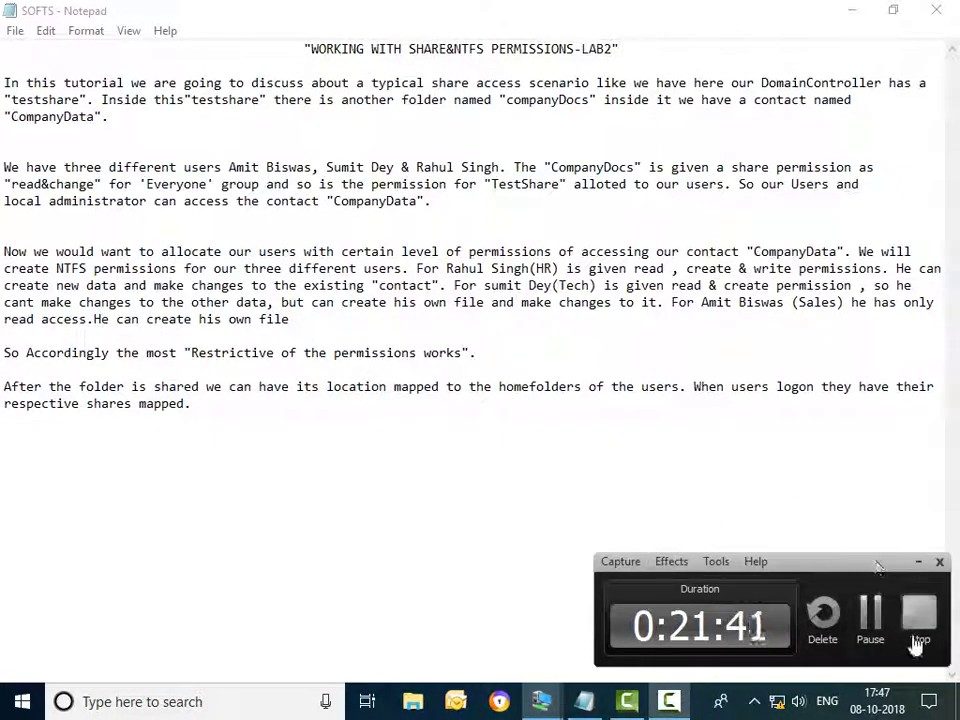